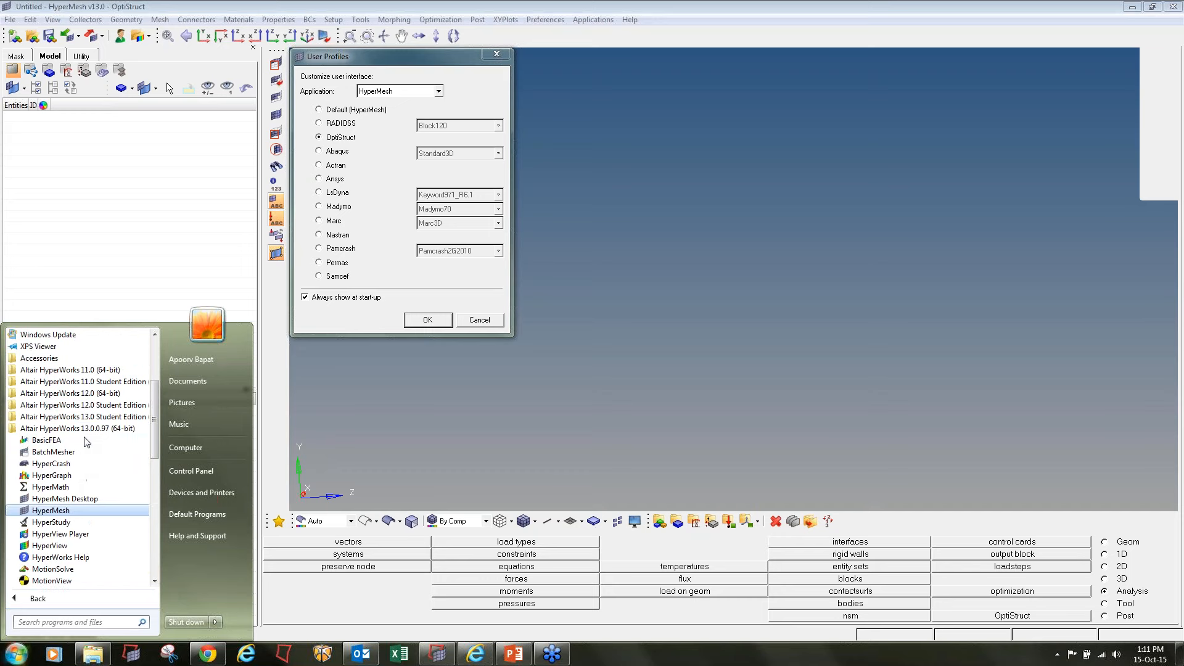
# Browse the Altair HyperWorks 13.0 Student Edition program group and load the OptiStruct user profile for HyperMesh
pyautogui.click(109, 418)
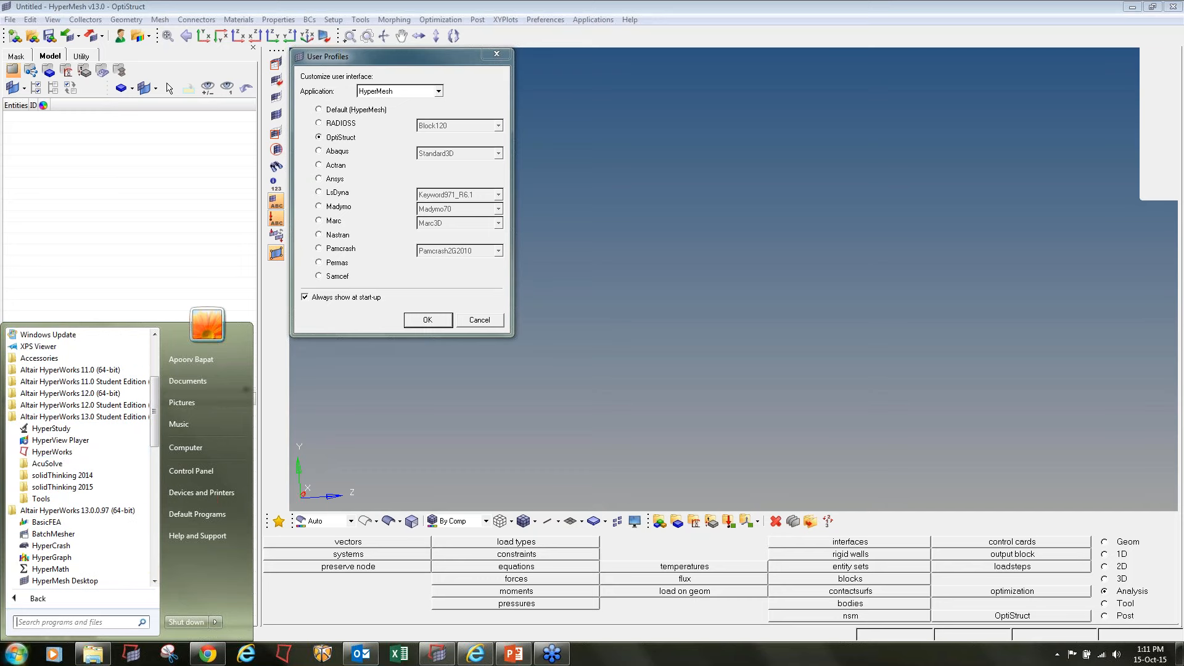
pyautogui.click(52, 452)
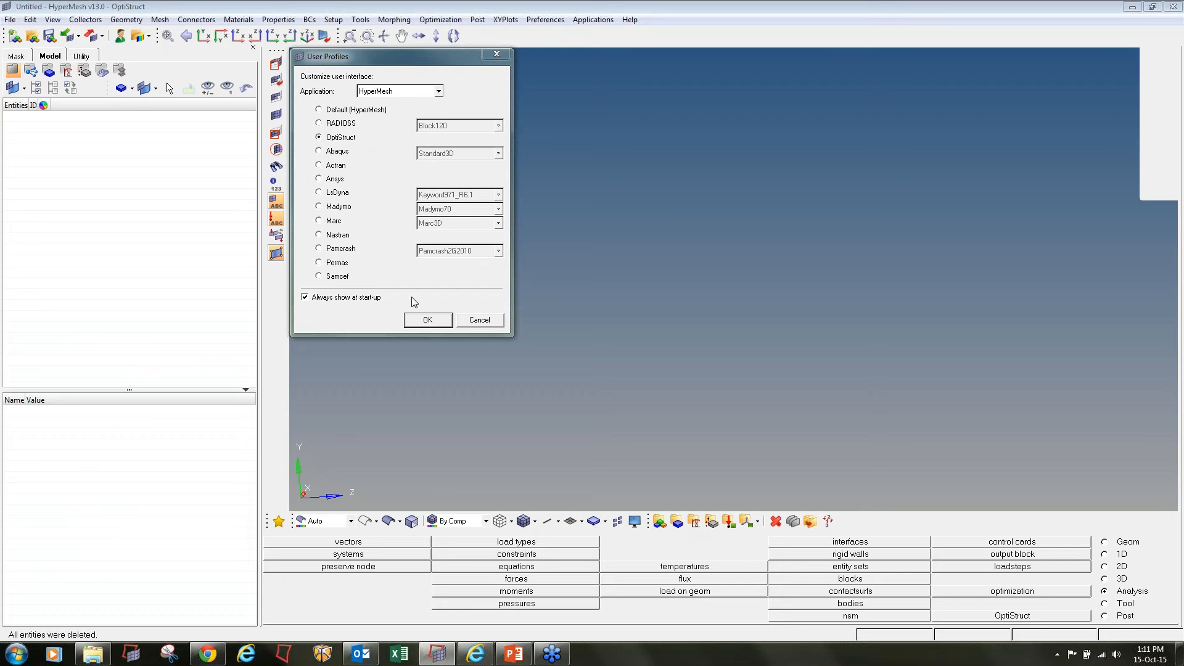
pyautogui.click(414, 323)
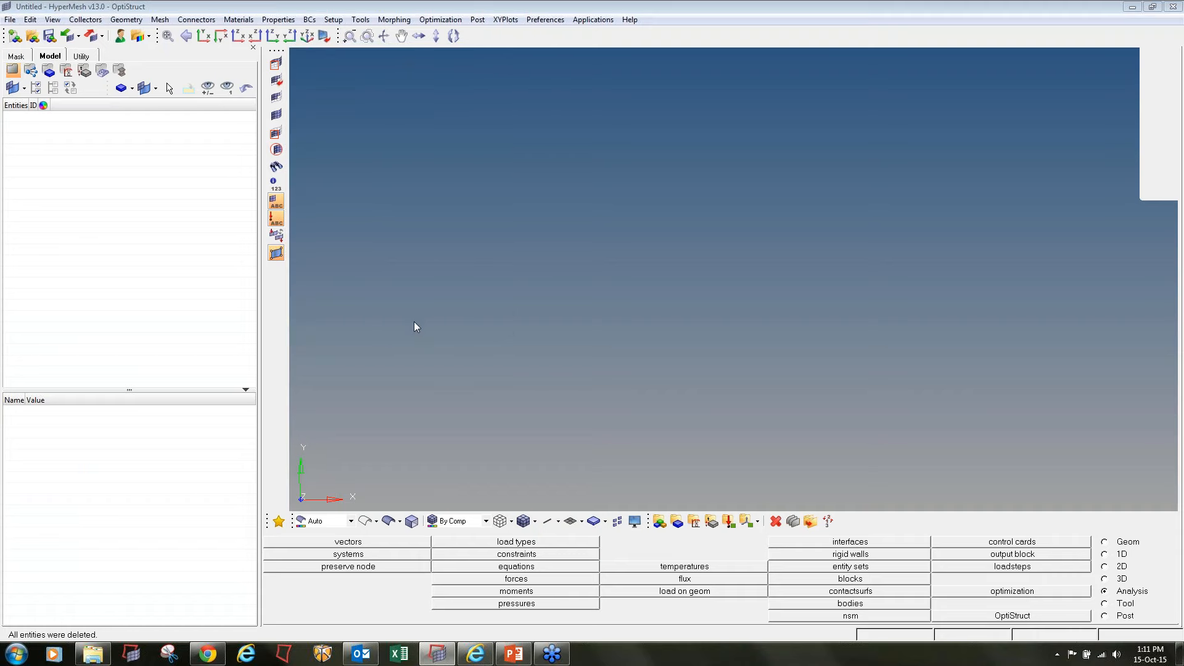
# Open the roll cage model Roll_cage.hm from the Day 1 folder
pyautogui.click(32, 35)
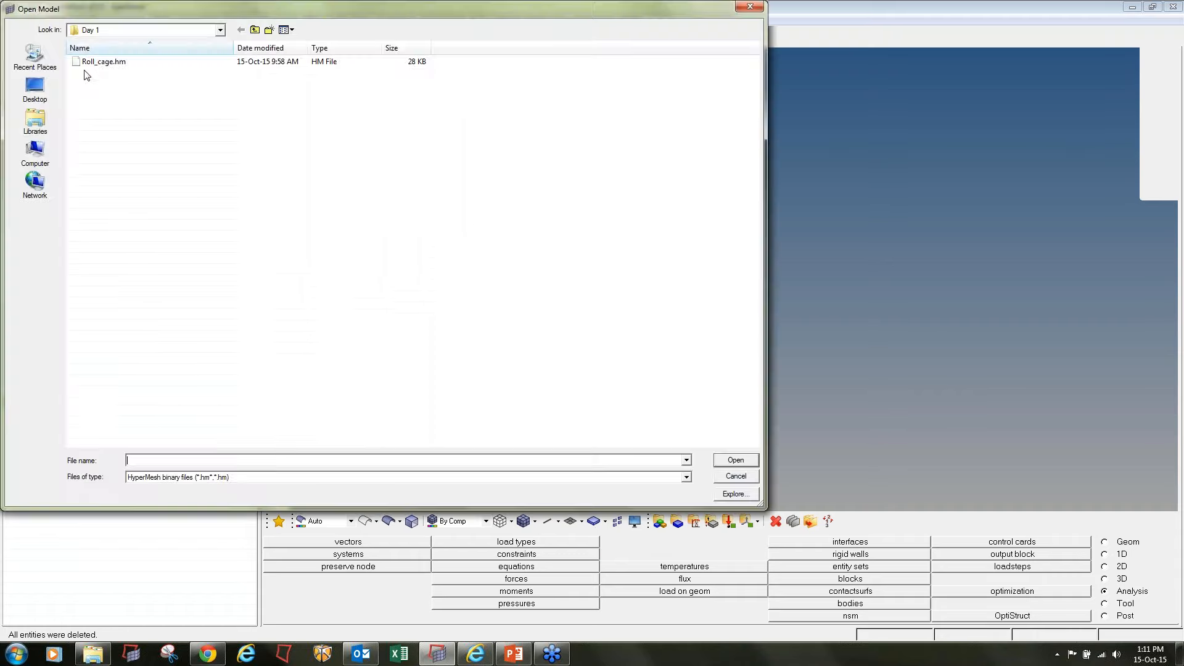
pyautogui.doubleClick(98, 62)
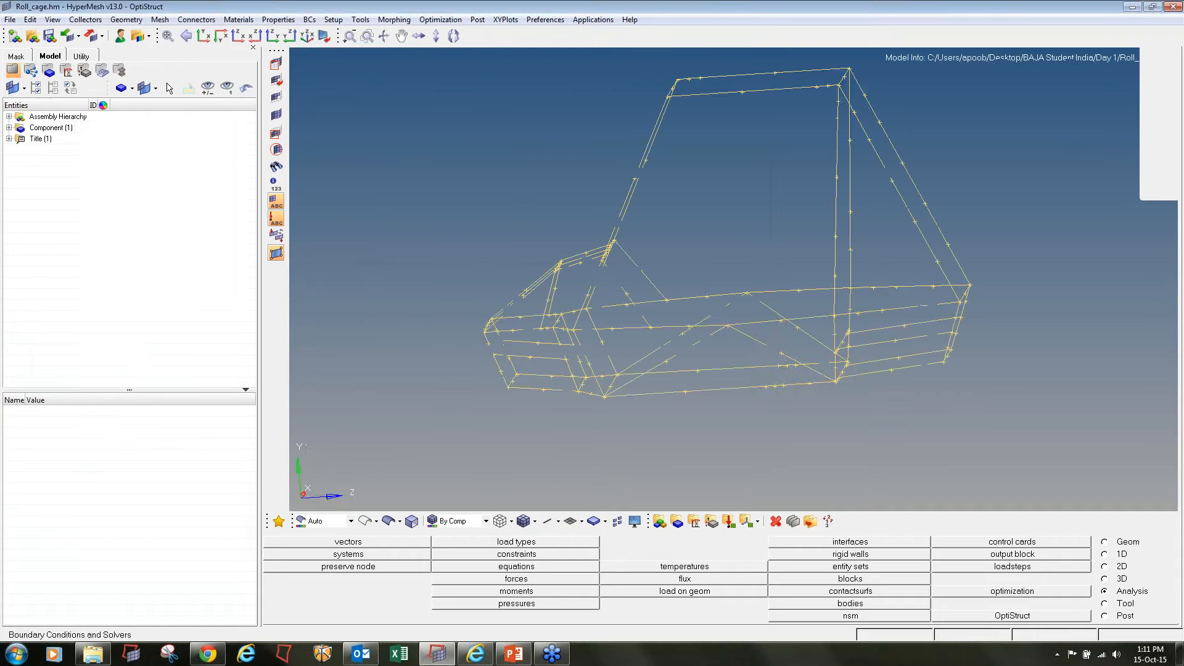
pyautogui.moveTo(703, 253)
pyautogui.keyDown('ctrl'); pyautogui.mouseDown()
pyautogui.moveTo(743, 249)
pyautogui.moveTo(719, 251)
pyautogui.mouseUp(); pyautogui.keyUp('ctrl')
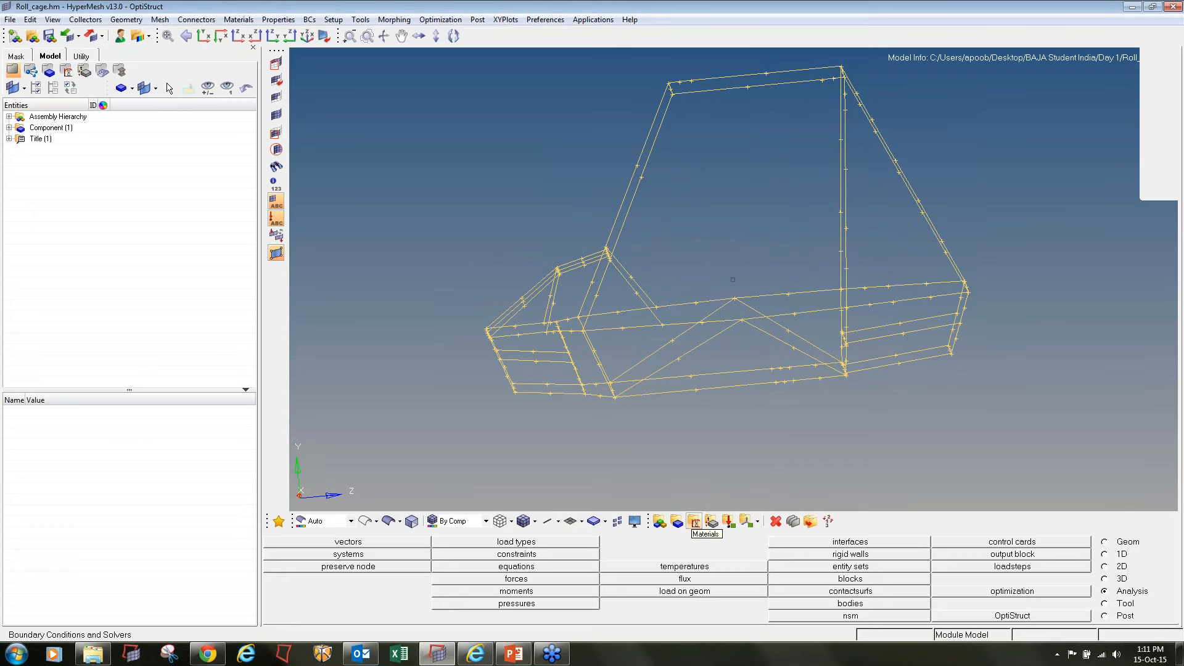
# Create an olive ISOTROPIC material named Steel with the MAT1 card image and open its card for editing
pyautogui.click(694, 521)
pyautogui.write('Steel')
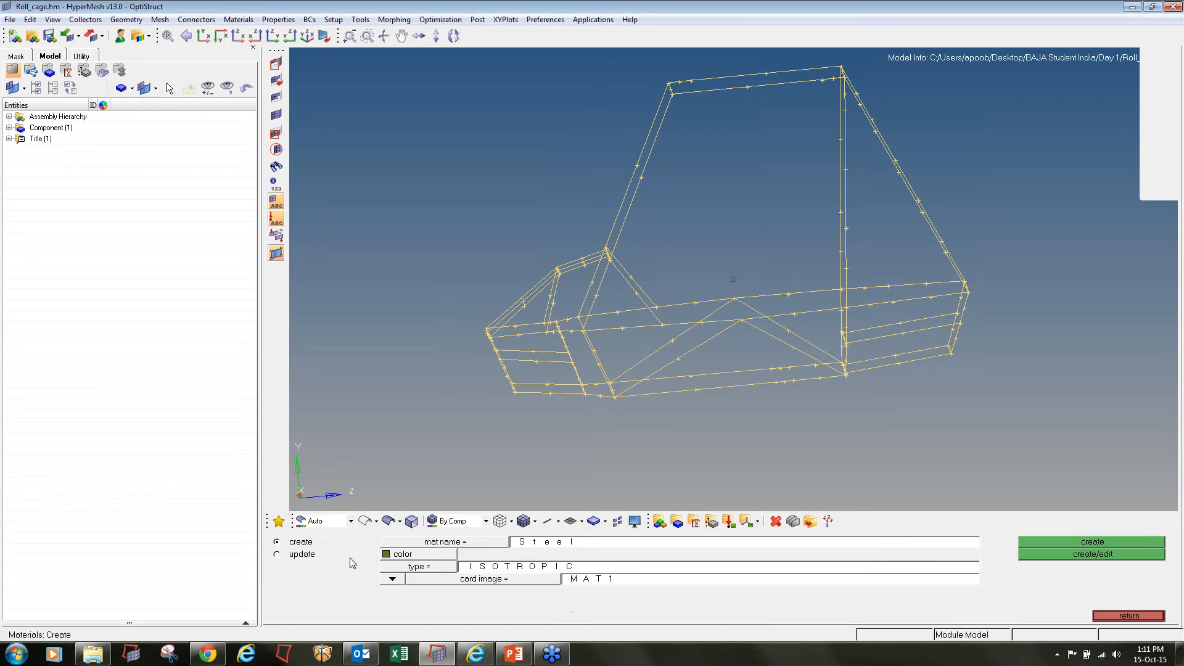
pyautogui.click(394, 554)
pyautogui.click(424, 584)
pyautogui.click(443, 566)
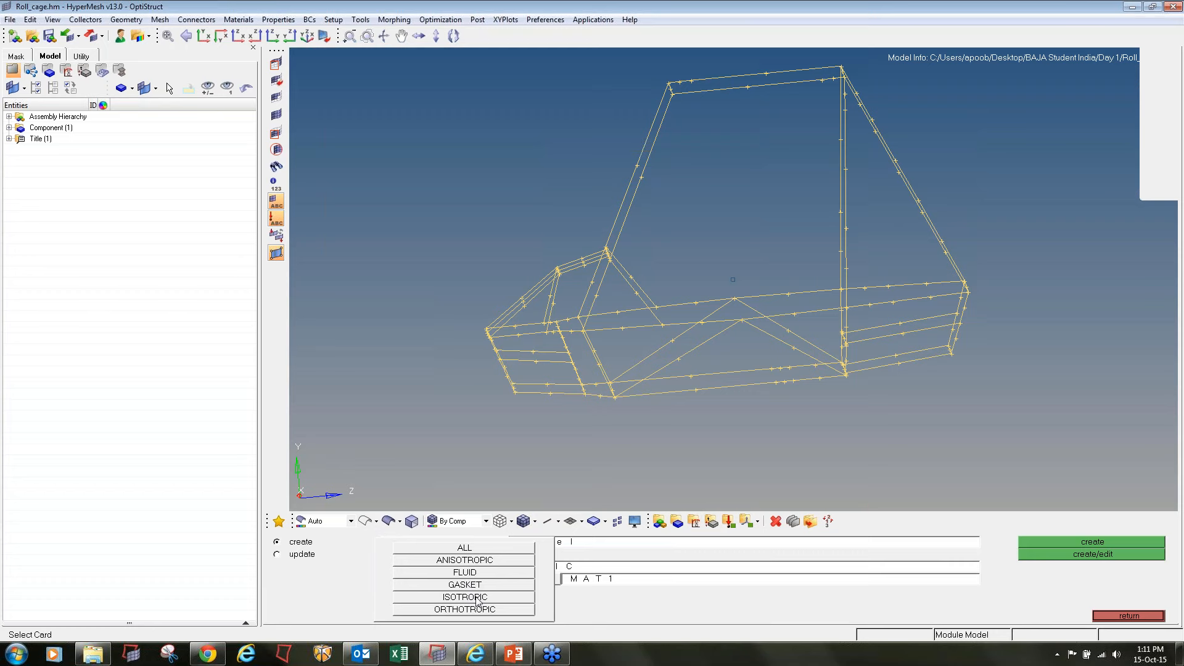
pyautogui.click(478, 598)
pyautogui.click(563, 585)
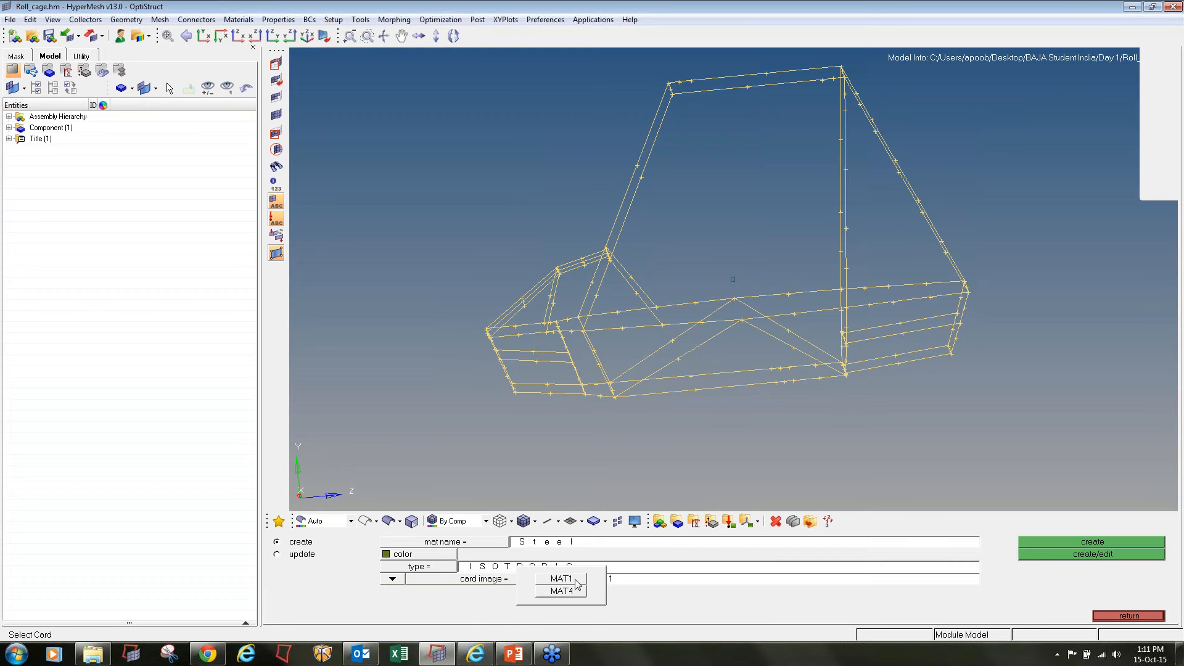
pyautogui.click(563, 578)
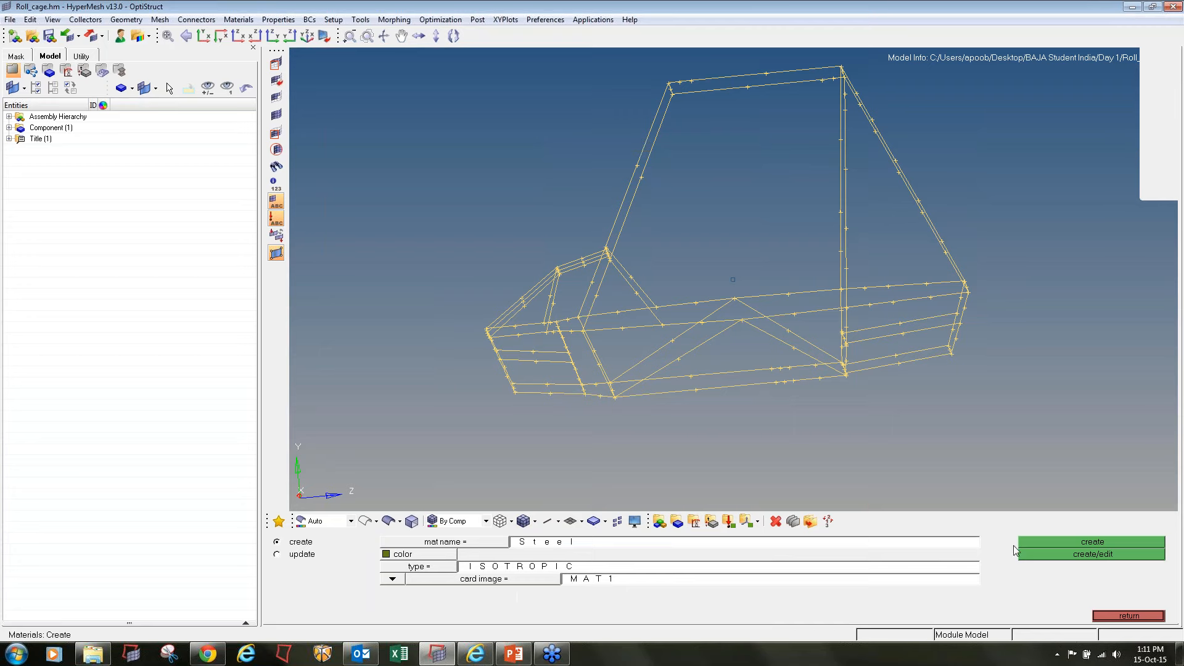
pyautogui.click(1057, 554)
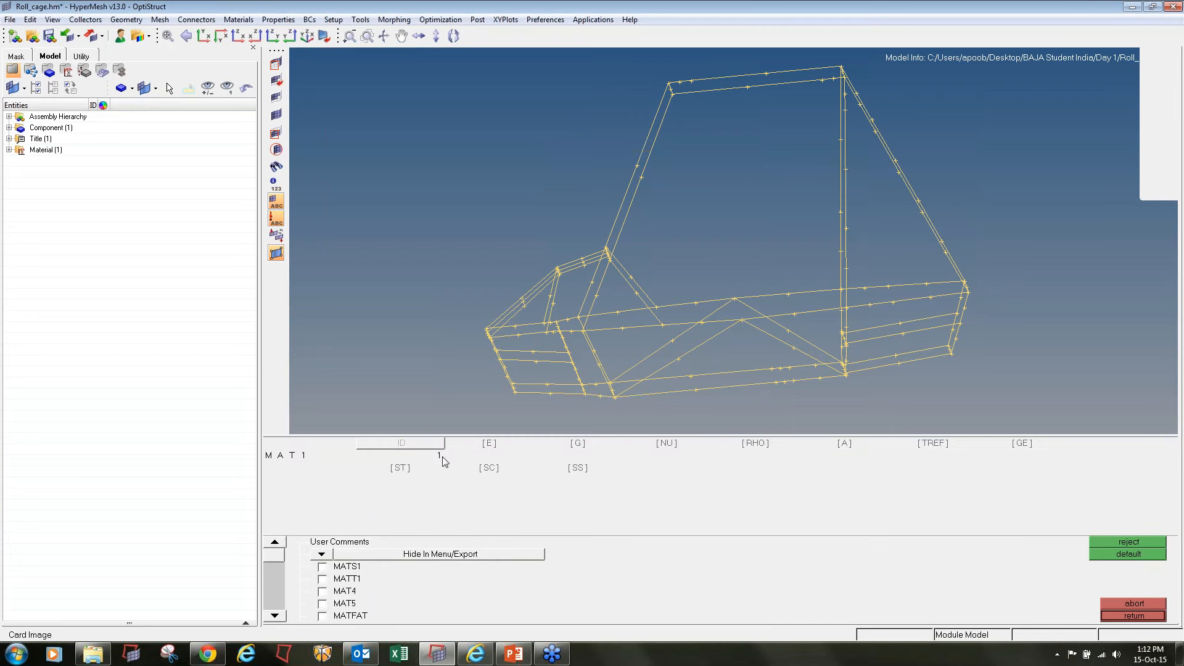
# Give Steel the values E 2.1e+05, NU 0.300 and RHO 7.9e-09, and list it in the model tree
pyautogui.click(486, 442)
pyautogui.click(661, 443)
pyautogui.click(749, 444)
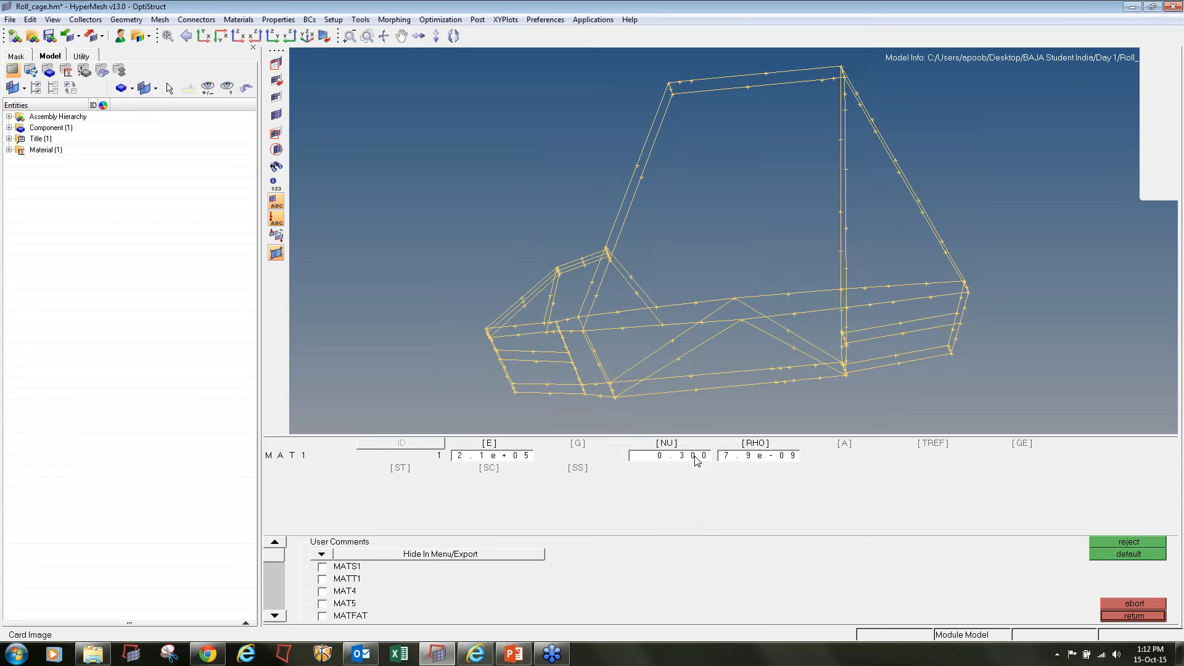
pyautogui.click(501, 455)
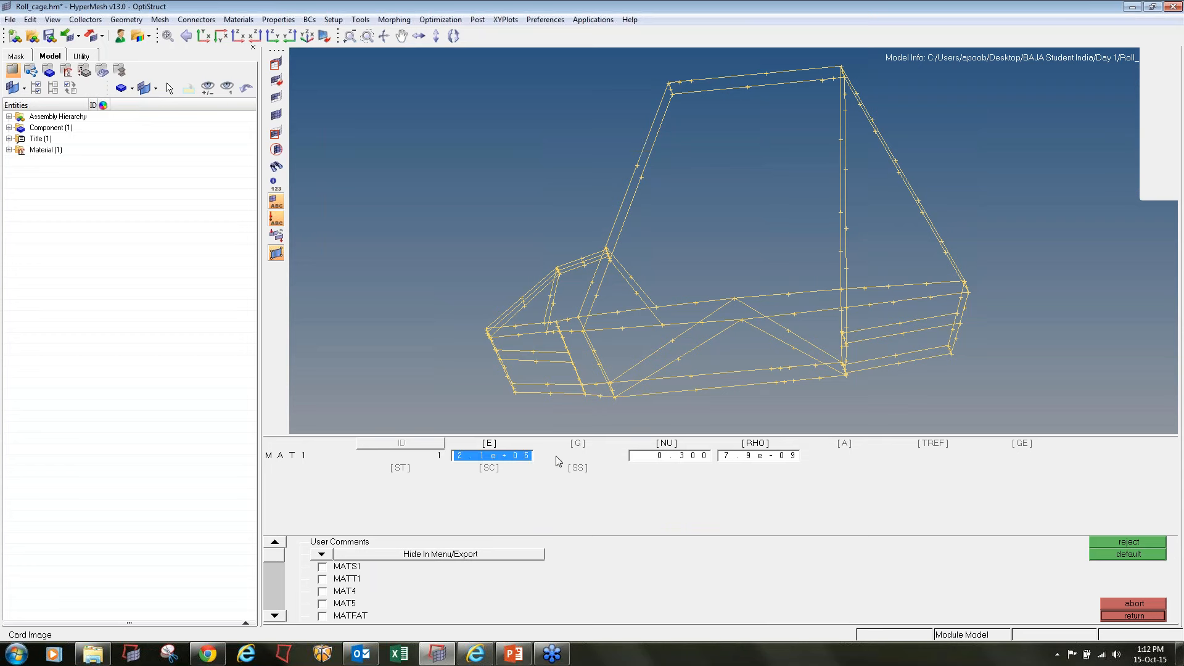
pyautogui.click(1114, 617)
pyautogui.click(1114, 616)
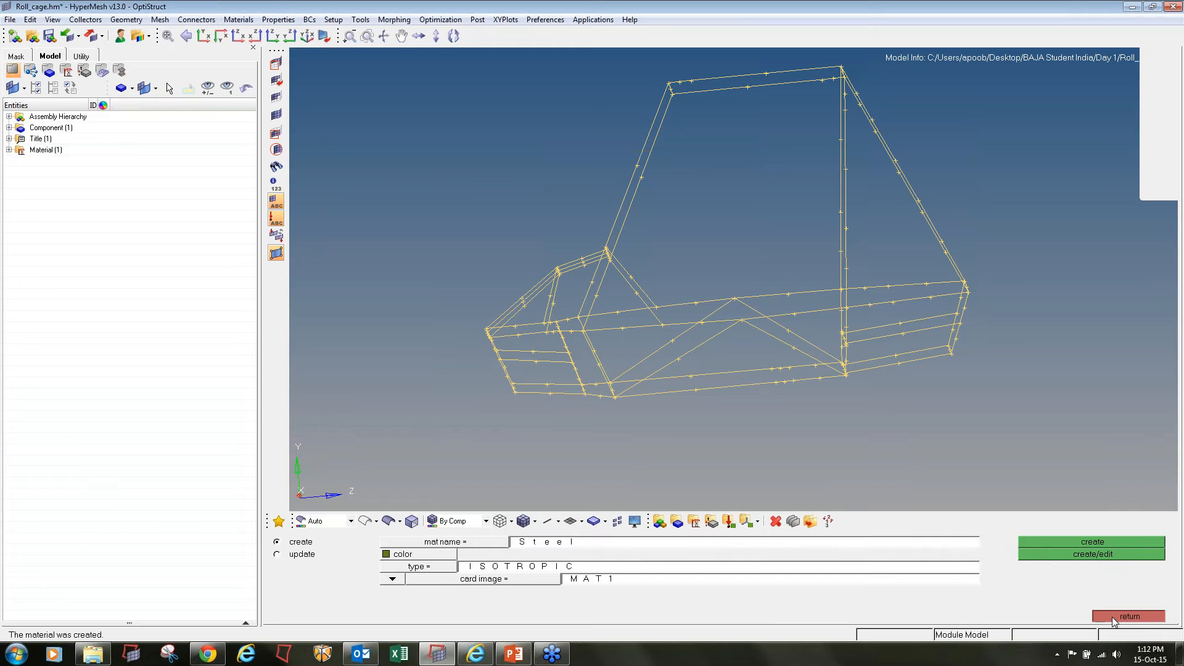
pyautogui.click(8, 150)
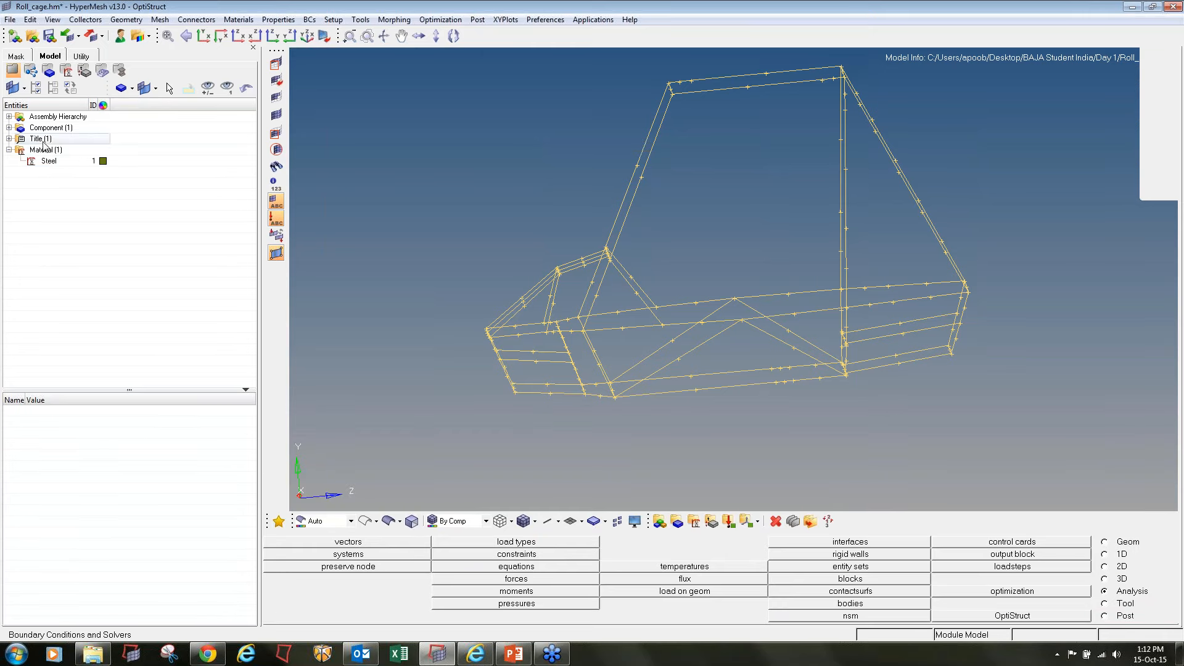
# Create a standard thinwalled tube section from the HYPER BEAM library with HyperBeam
pyautogui.click(1105, 554)
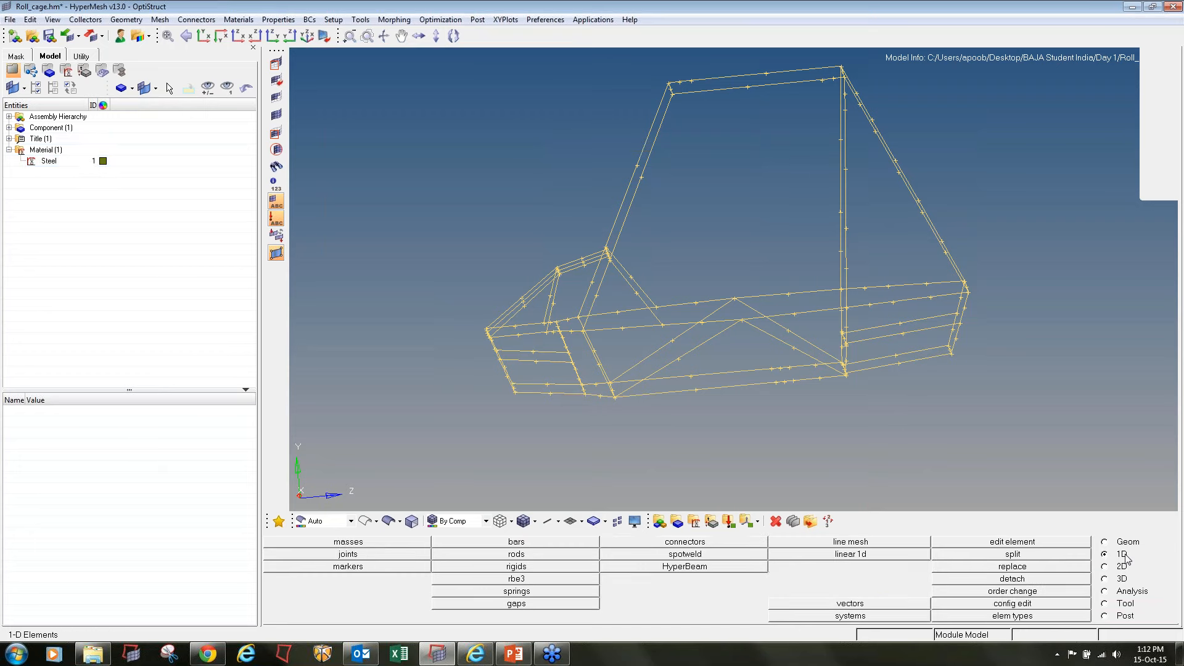
pyautogui.click(696, 568)
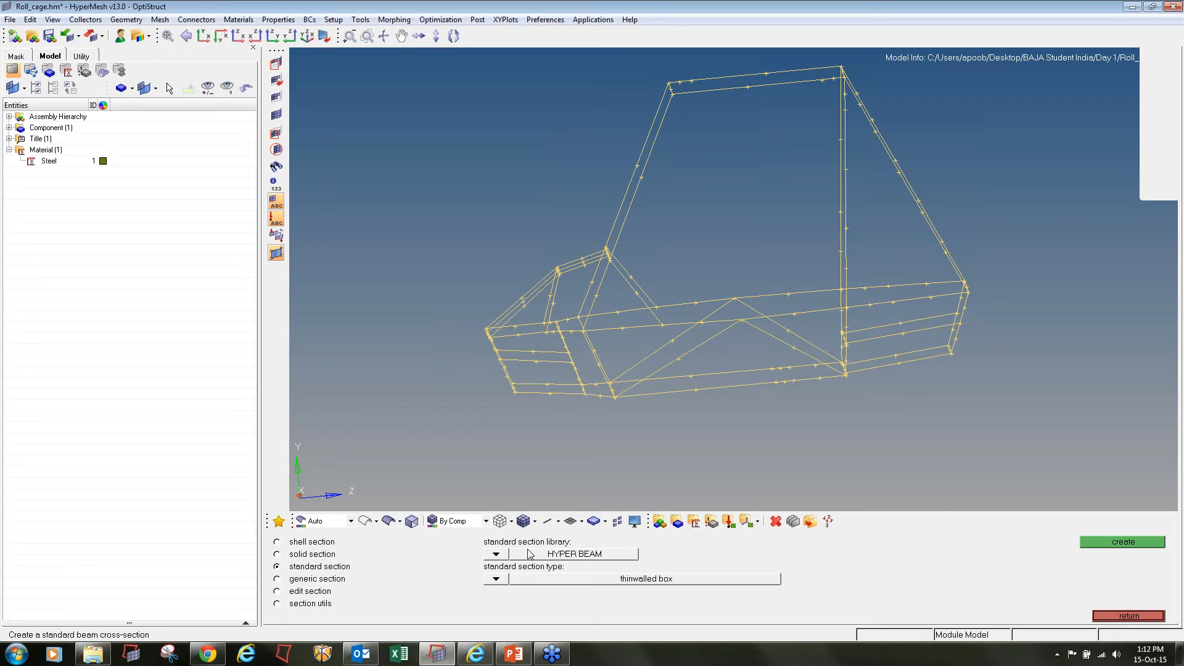
pyautogui.click(496, 555)
pyautogui.click(487, 555)
pyautogui.click(693, 584)
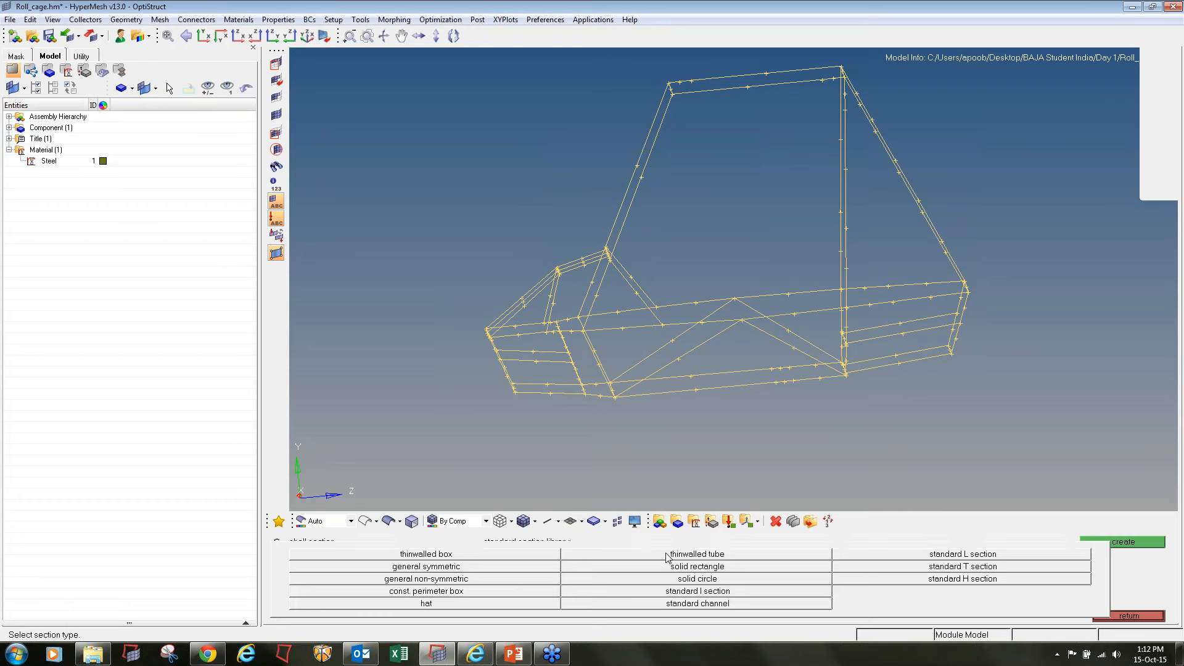
pyautogui.click(667, 554)
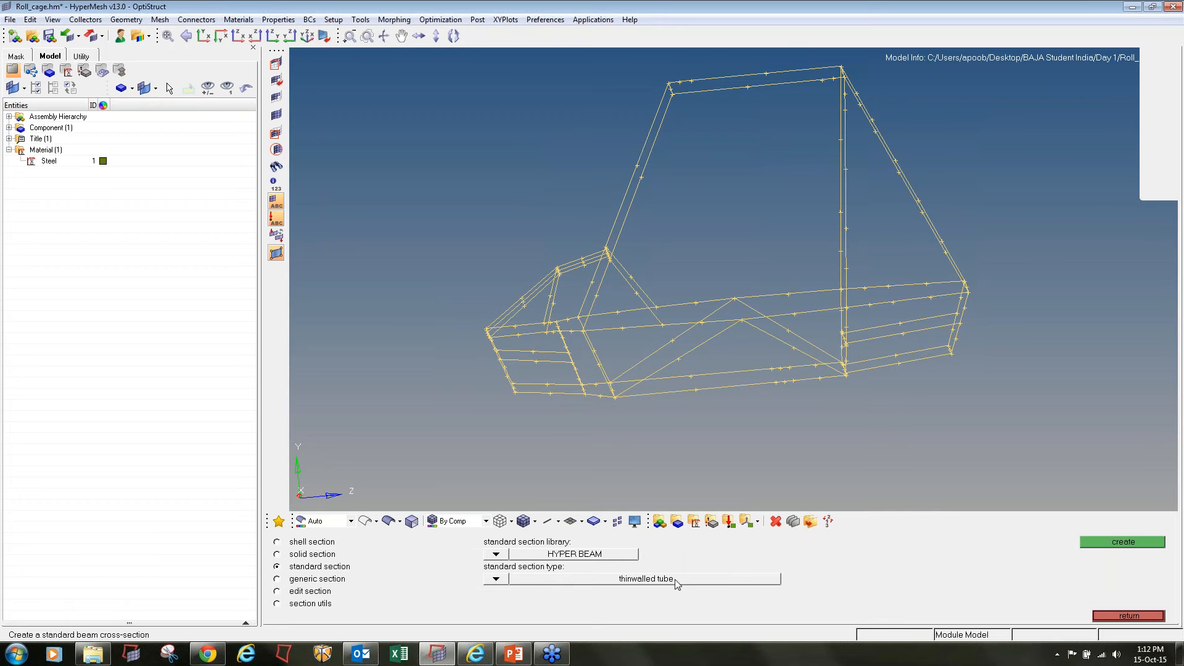
pyautogui.click(1123, 541)
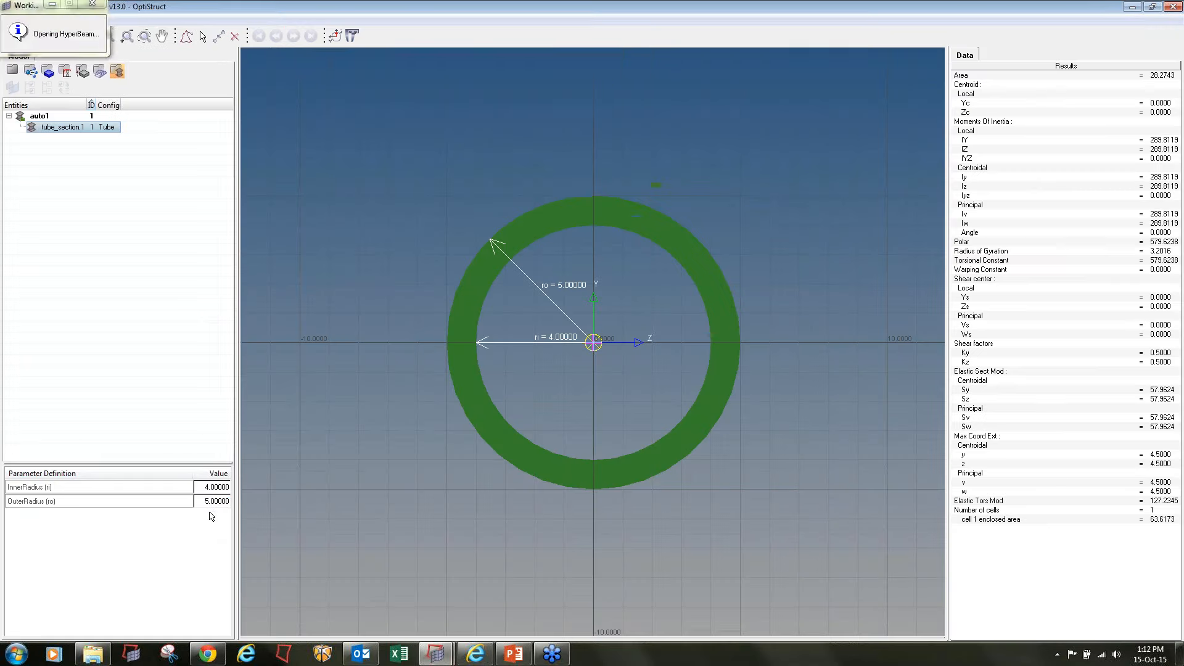
# Set the tube section's outer radius to 20 and inner radius to 18, and return to the model with the beam sections listed
pyautogui.doubleClick(206, 505)
pyautogui.write('20')
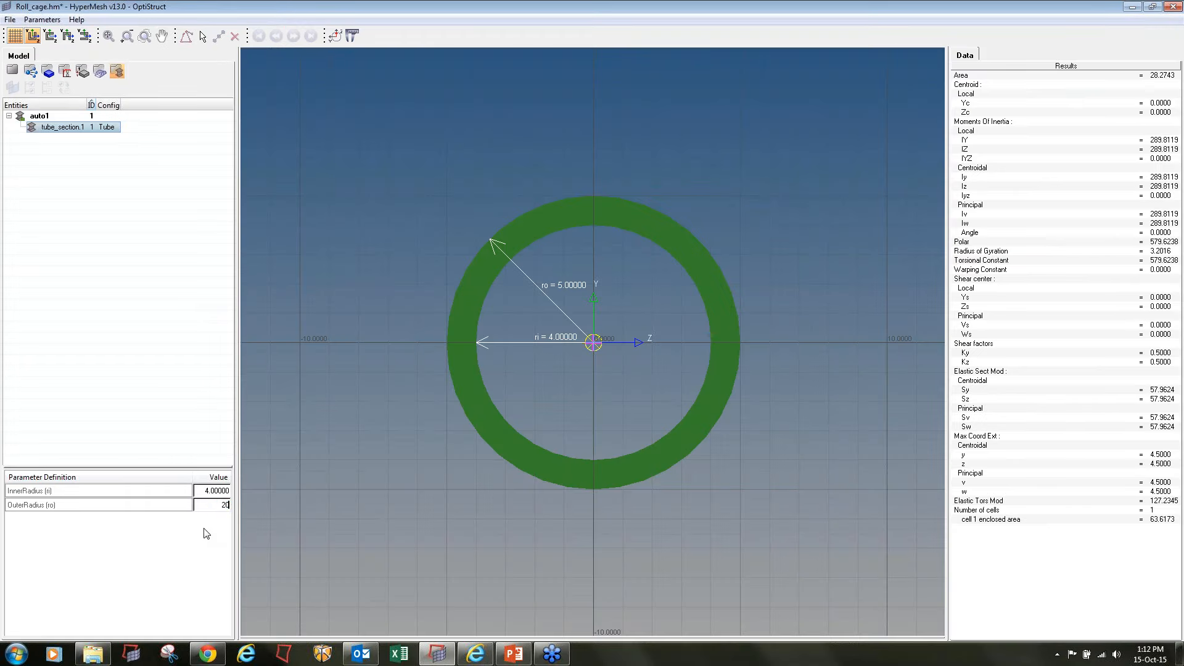
pyautogui.press('Return')
pyautogui.doubleClick(218, 491)
pyautogui.write('18')
pyautogui.press('Return')
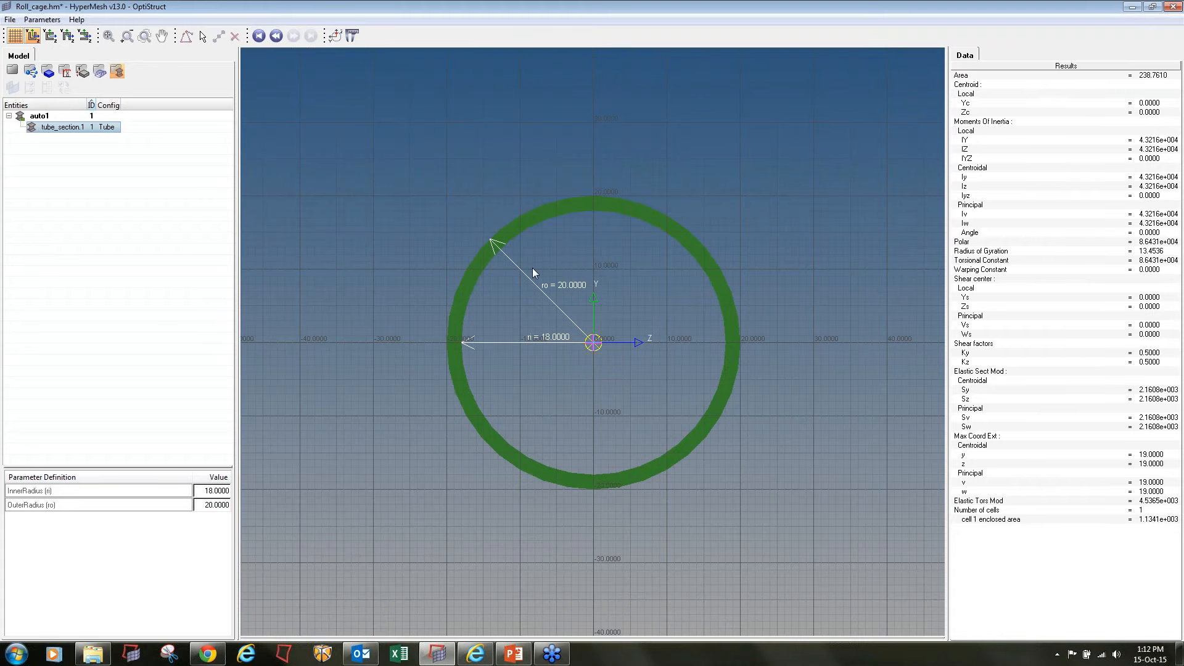
pyautogui.click(13, 72)
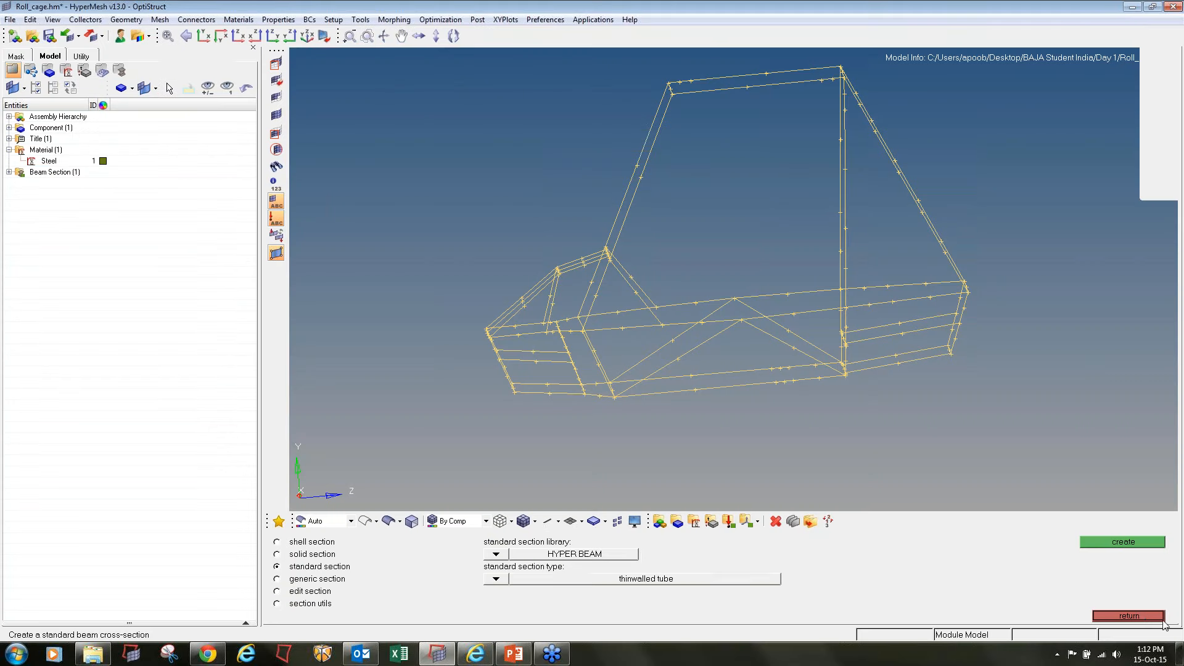
pyautogui.click(1138, 613)
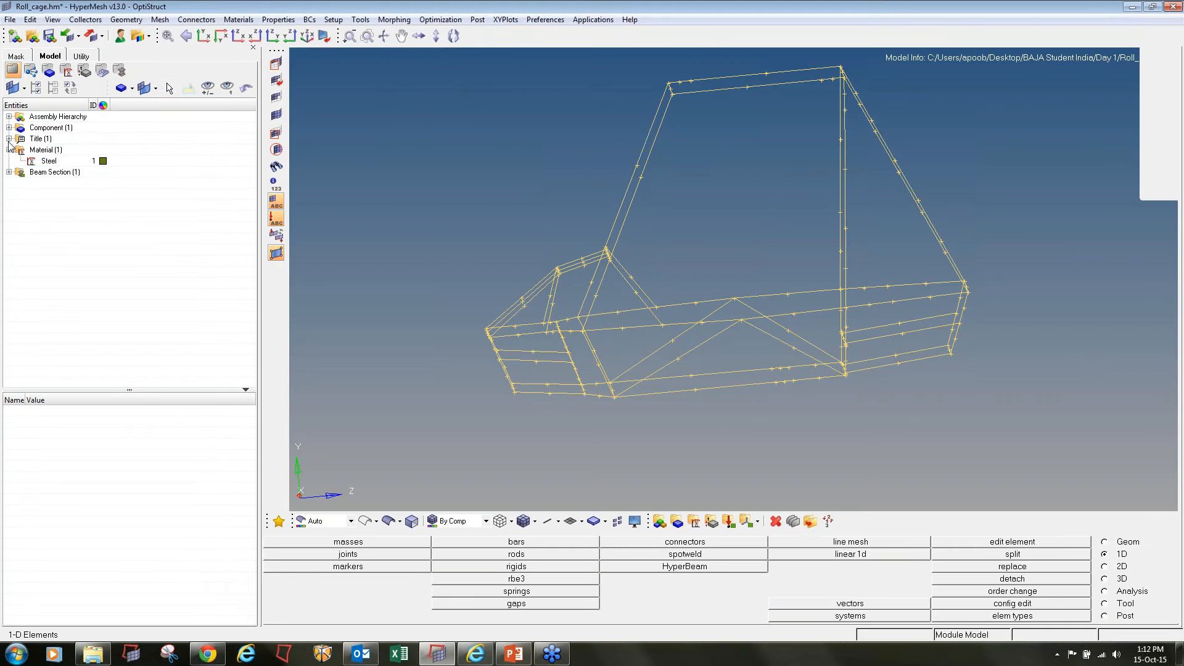
pyautogui.click(9, 172)
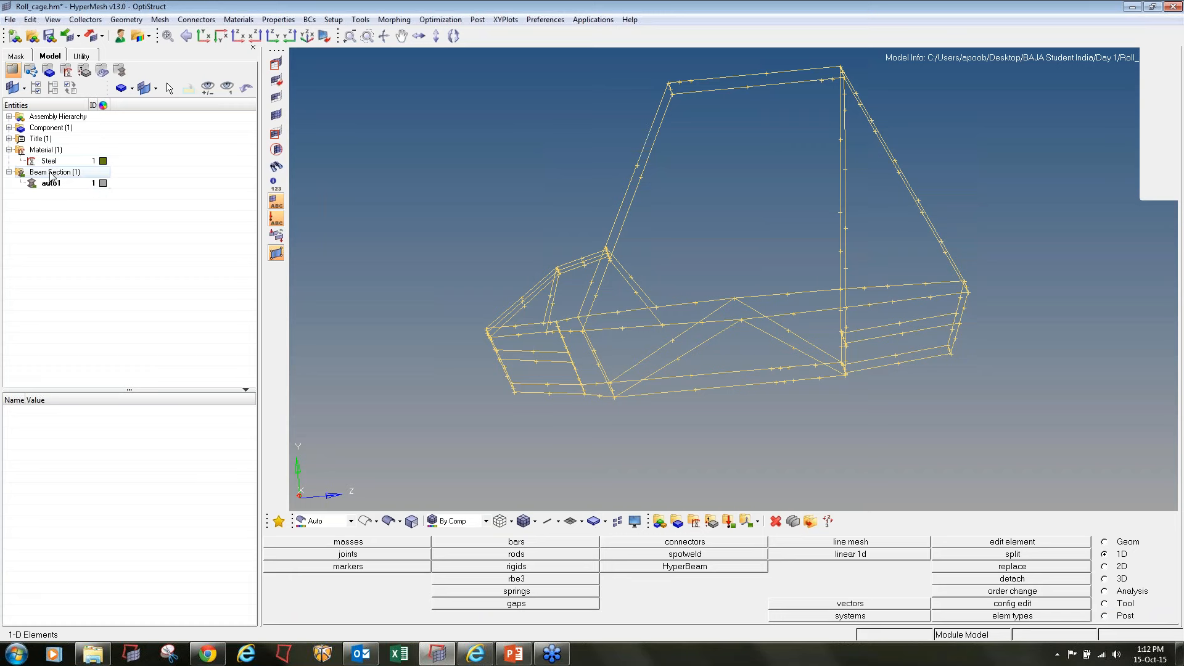
# Set up a new property named Roll_cage_prop with a crimson colour and type 1D
pyautogui.click(712, 523)
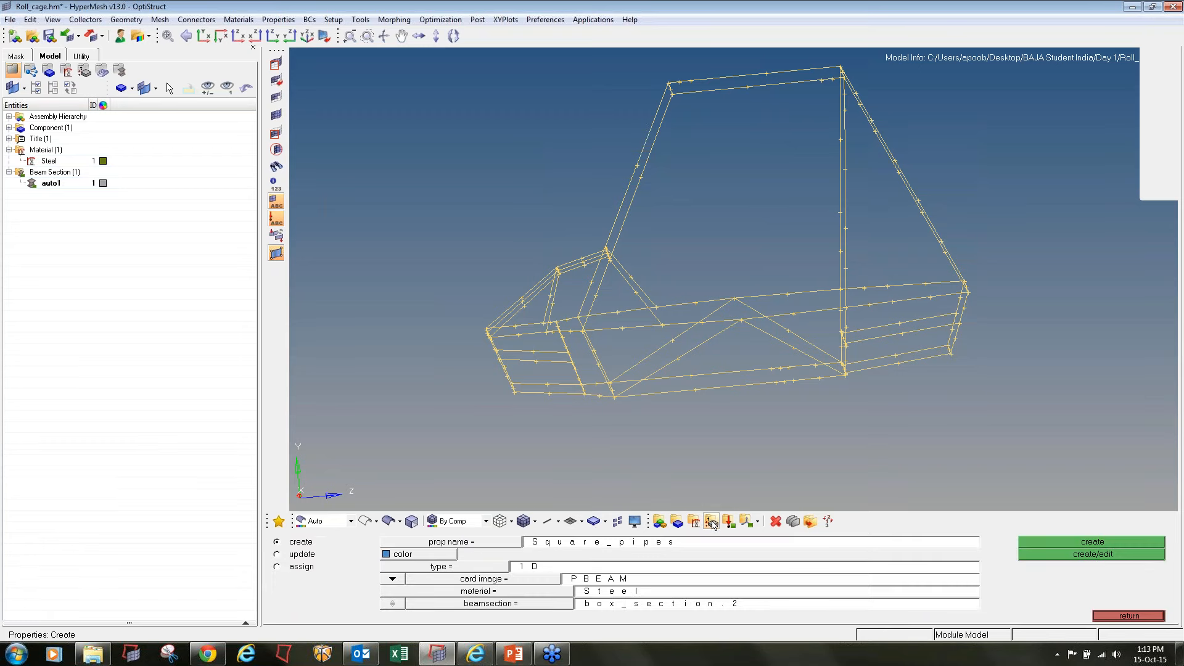
pyautogui.click(562, 541)
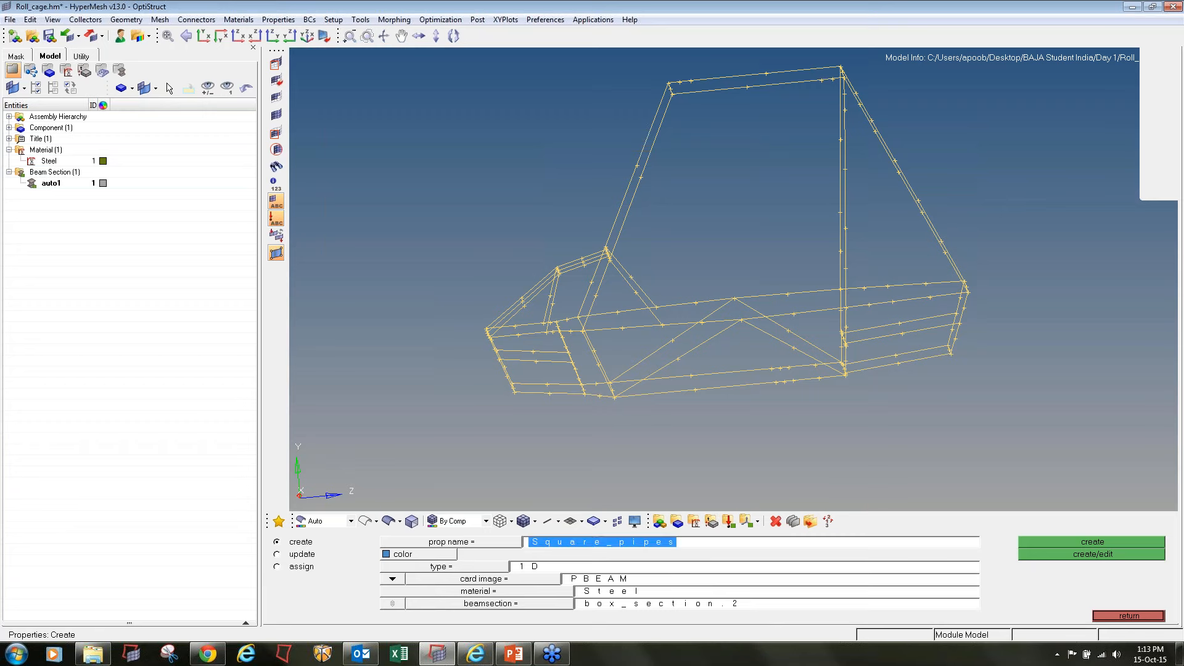
pyautogui.write('R_')
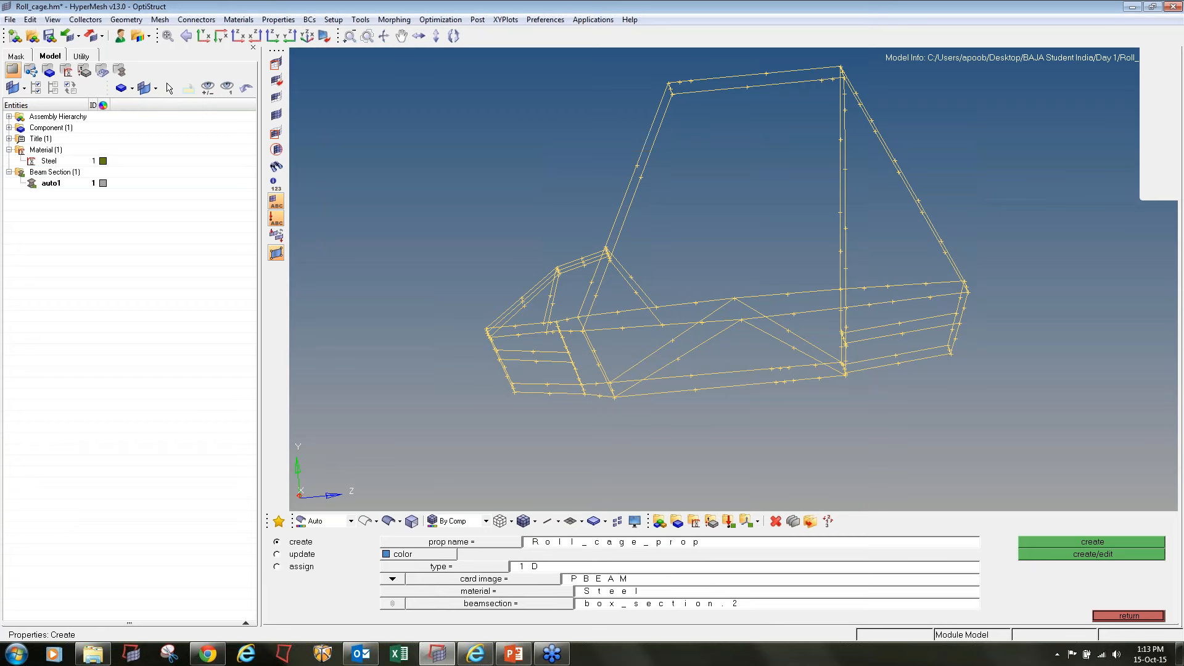
pyautogui.click(437, 554)
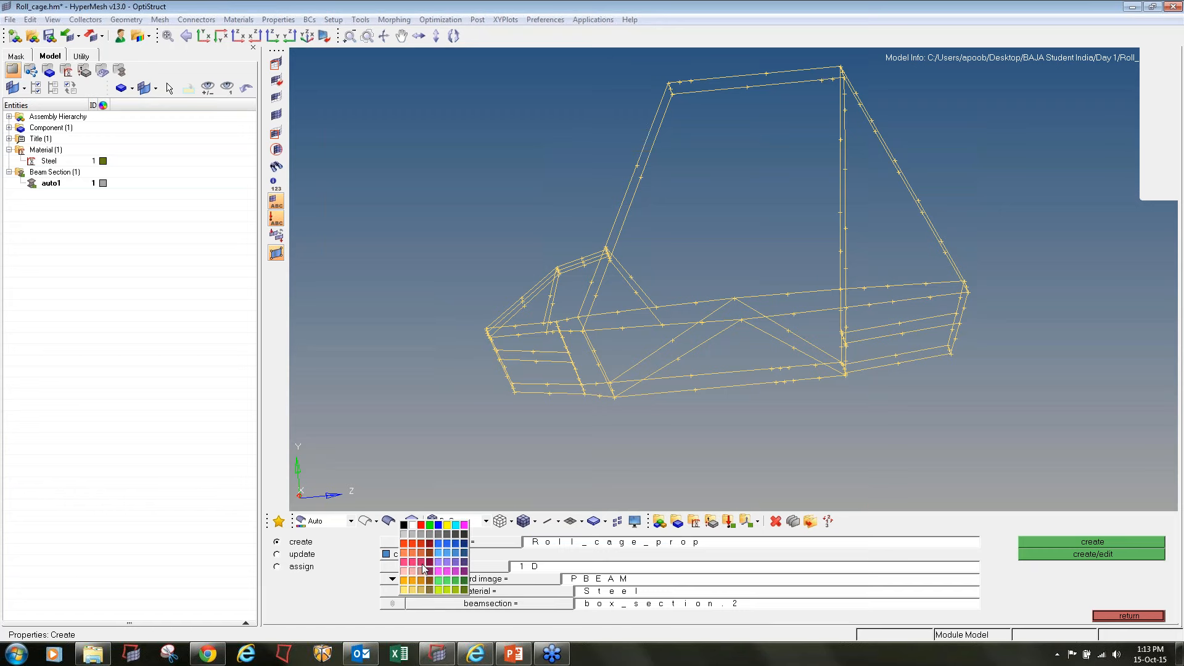
pyautogui.click(424, 568)
pyautogui.click(426, 566)
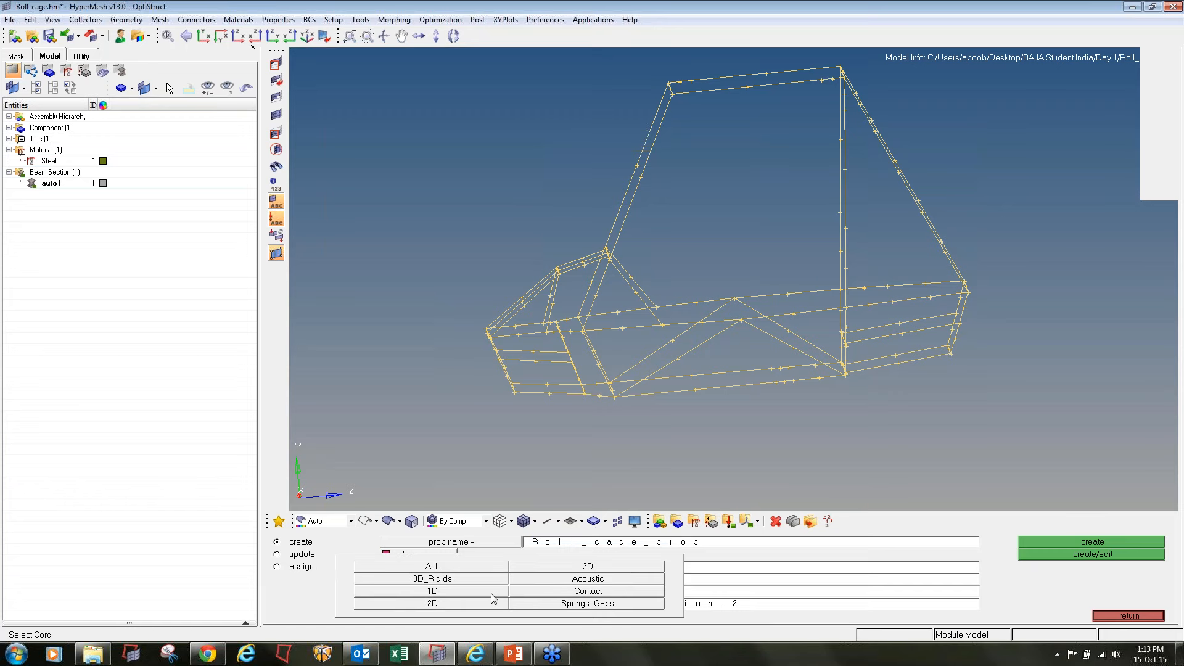
pyautogui.click(492, 594)
# Create the property with the PBEAM card image, material Steel and beam section tube_section.1, and accept its card
pyautogui.click(495, 581)
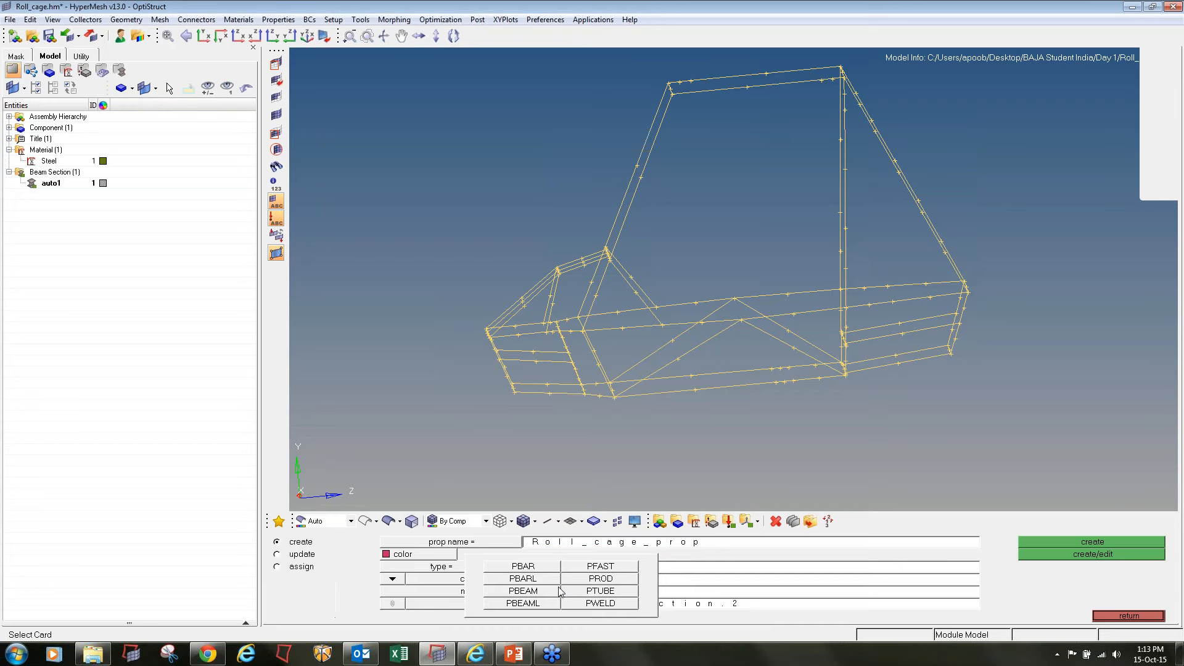
pyautogui.click(552, 591)
pyautogui.click(552, 592)
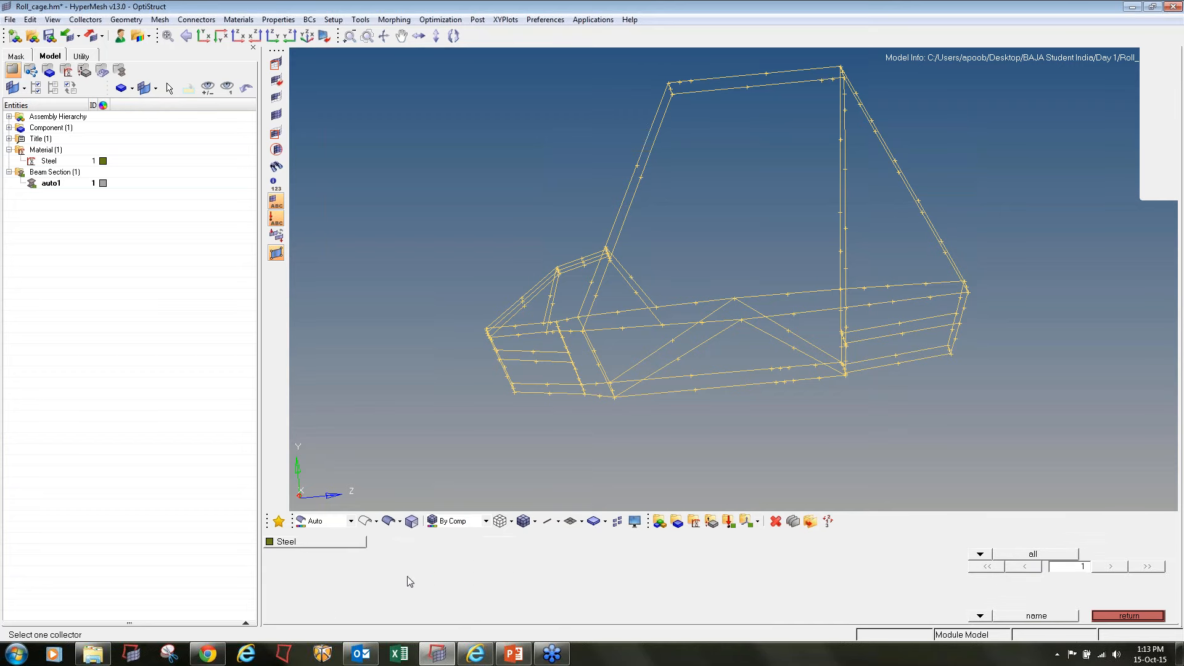
pyautogui.click(288, 542)
pyautogui.click(467, 605)
pyautogui.click(355, 545)
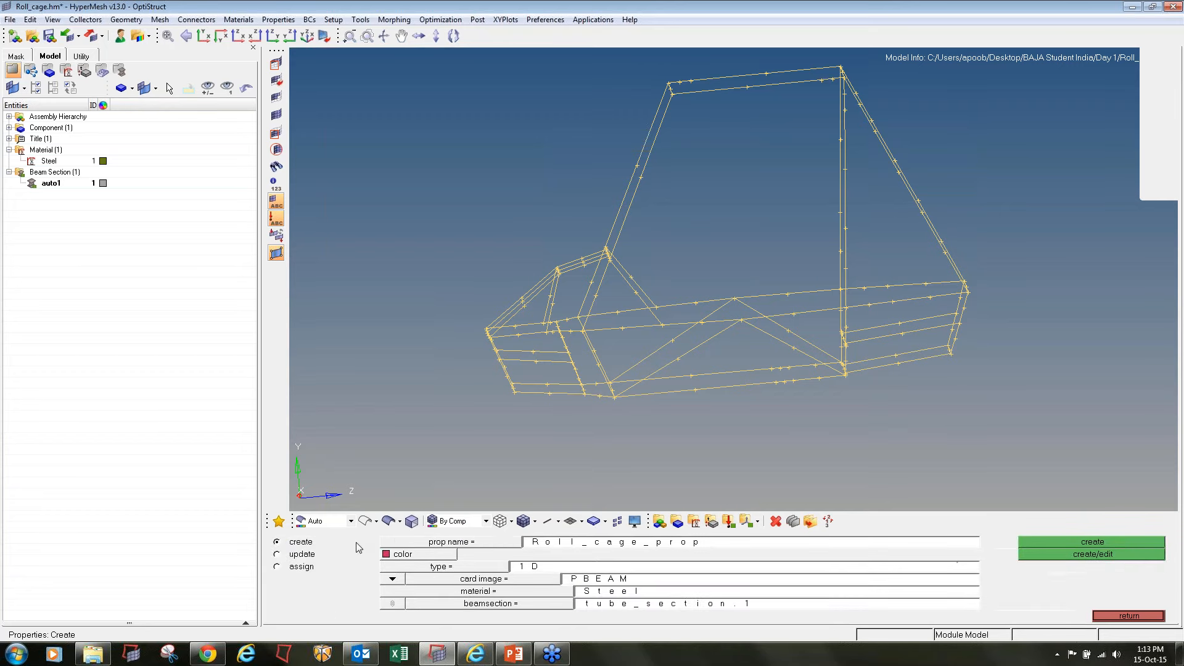
pyautogui.click(1053, 557)
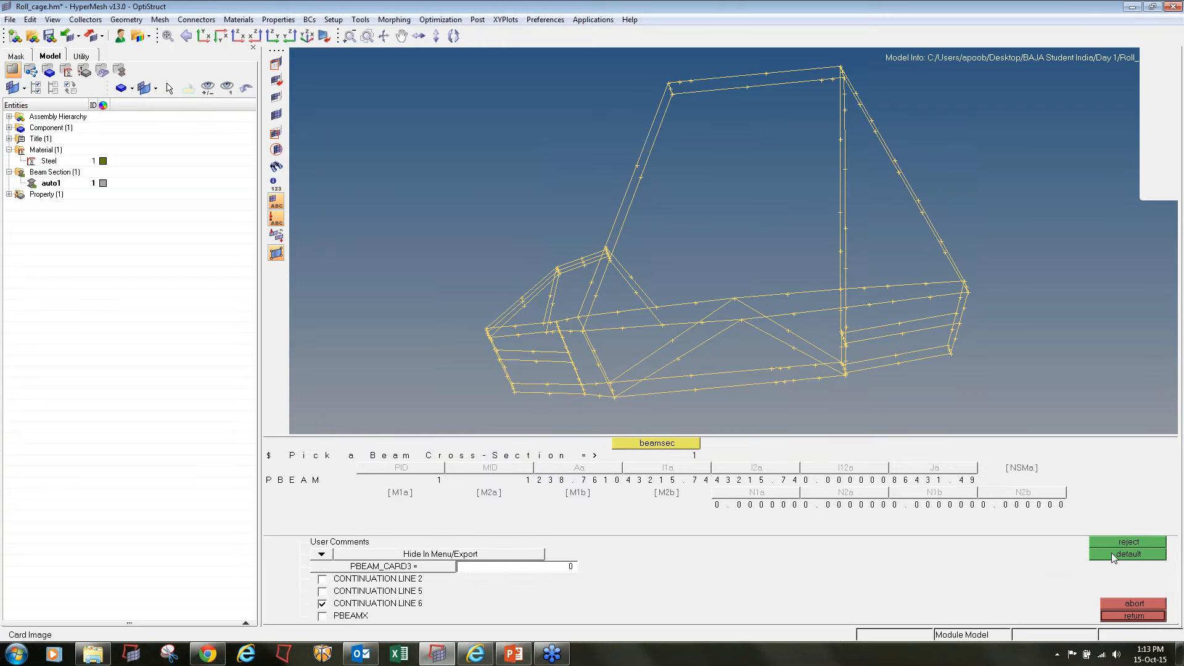
pyautogui.click(1133, 616)
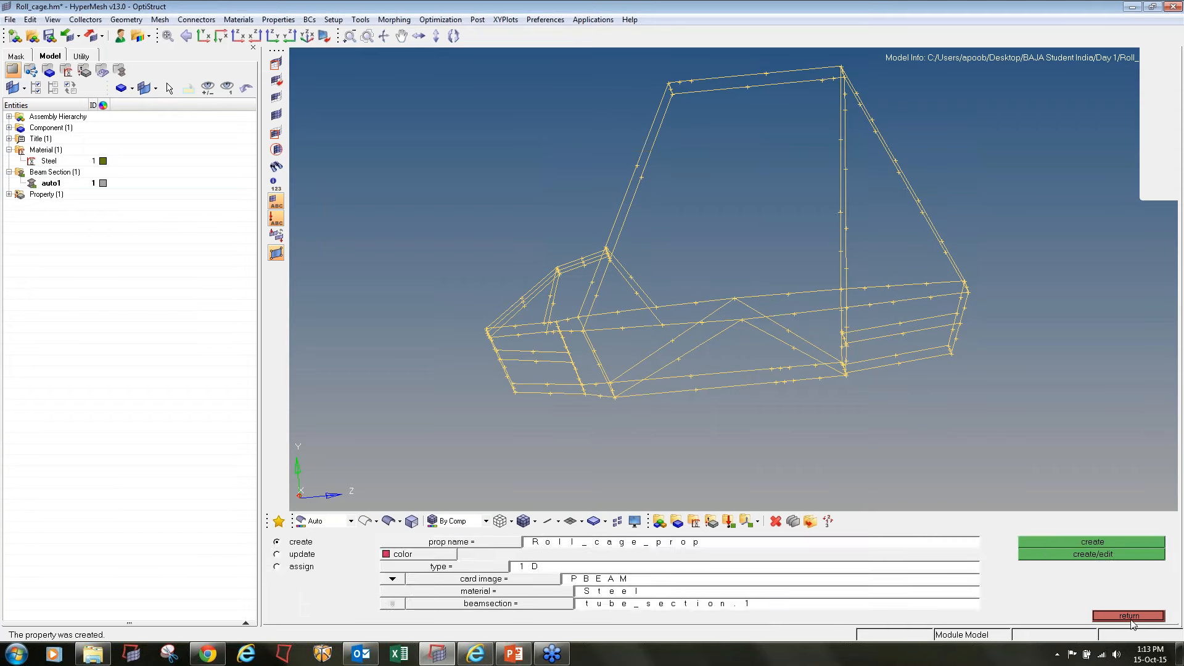
# Update component lvl1 so that it uses the property Roll_cage_prop
pyautogui.click(1131, 617)
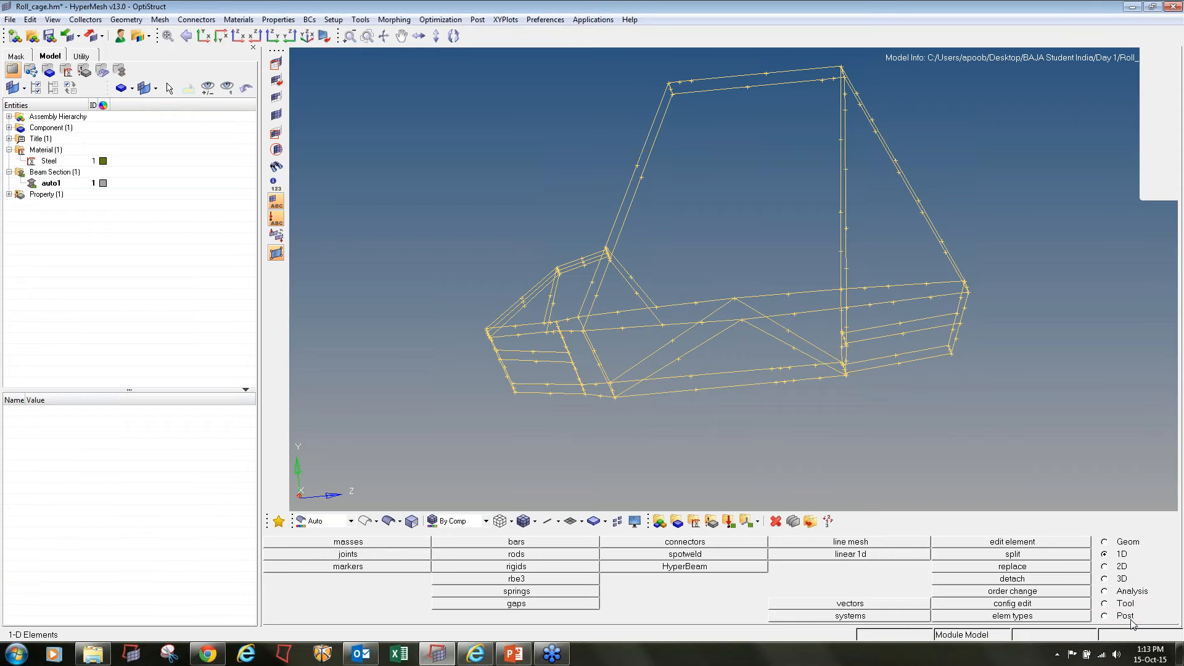
pyautogui.click(677, 524)
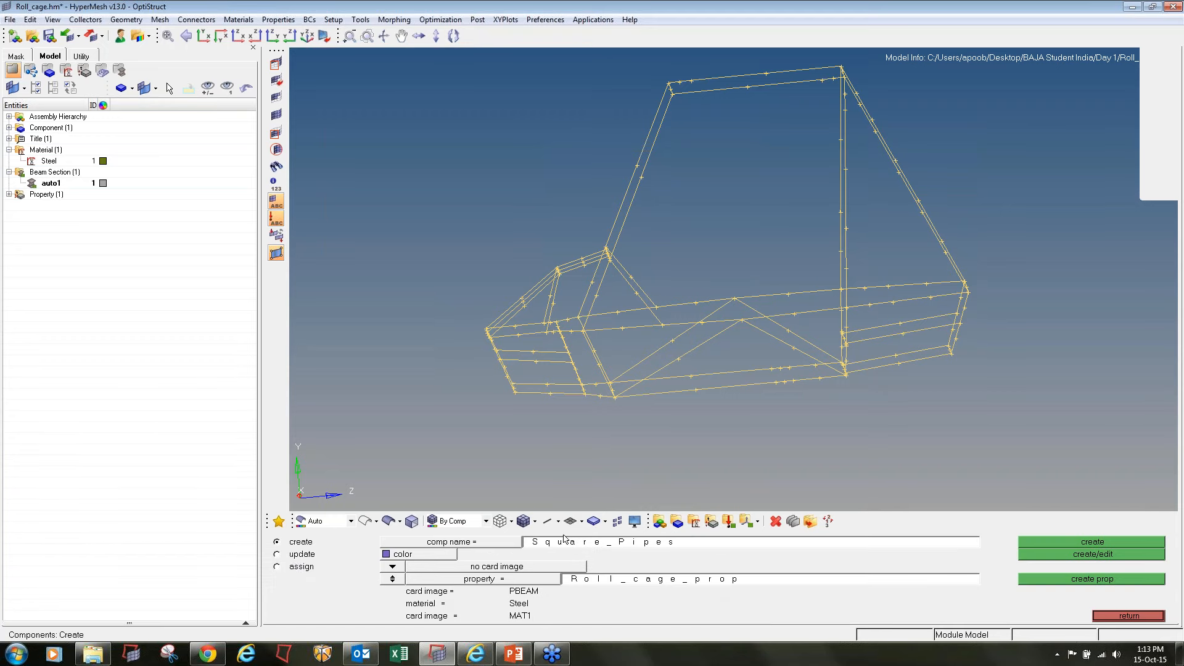
pyautogui.click(285, 554)
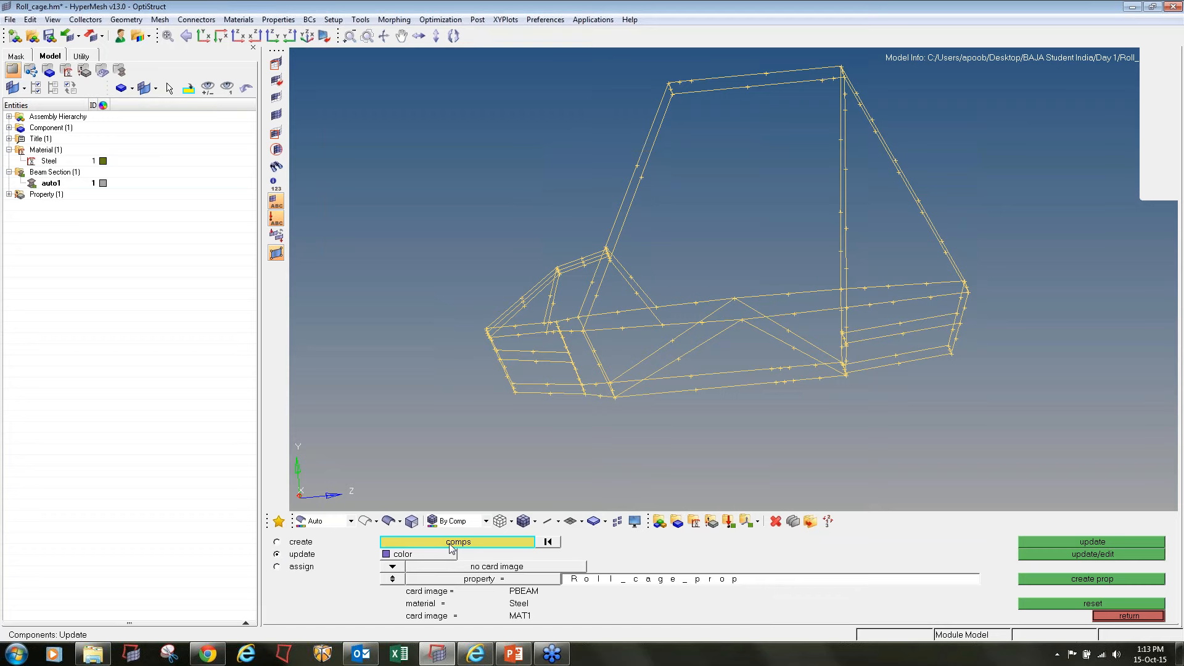
pyautogui.click(449, 542)
pyautogui.click(278, 544)
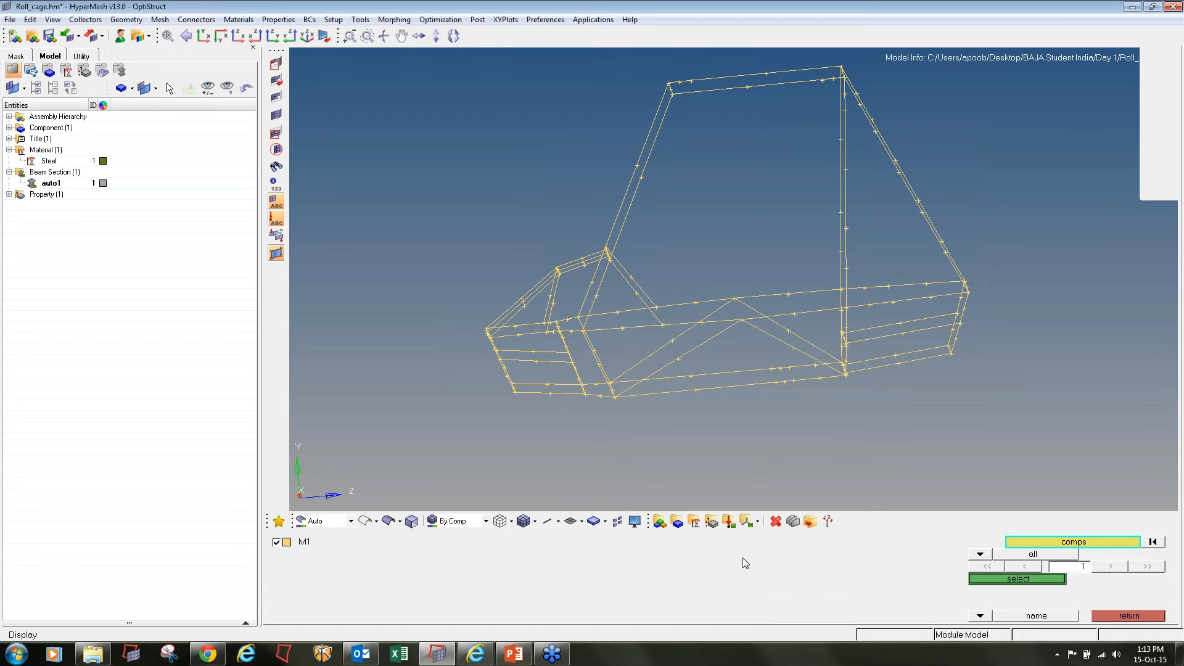
pyautogui.click(1016, 579)
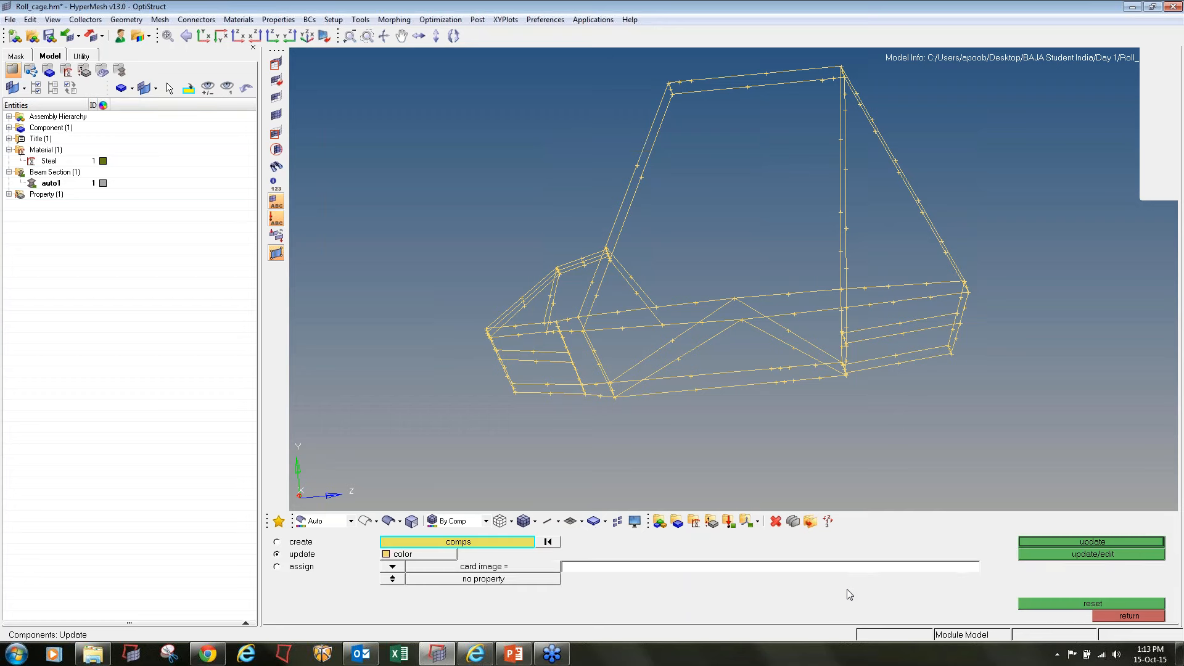
pyautogui.click(392, 580)
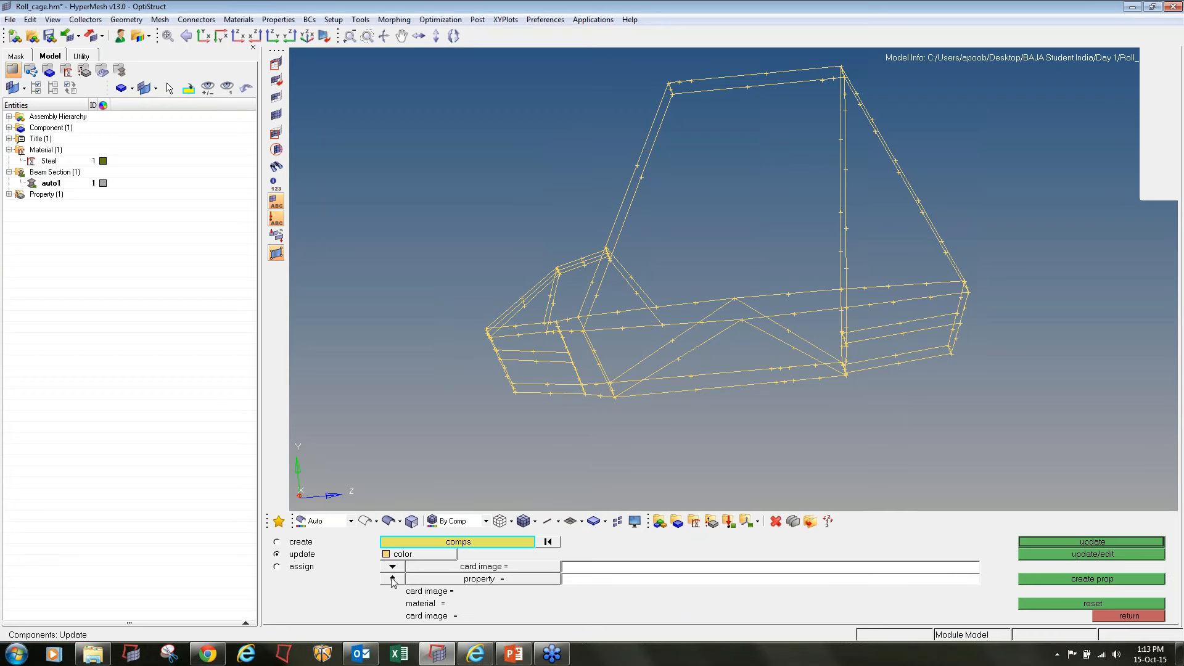
pyautogui.click(475, 579)
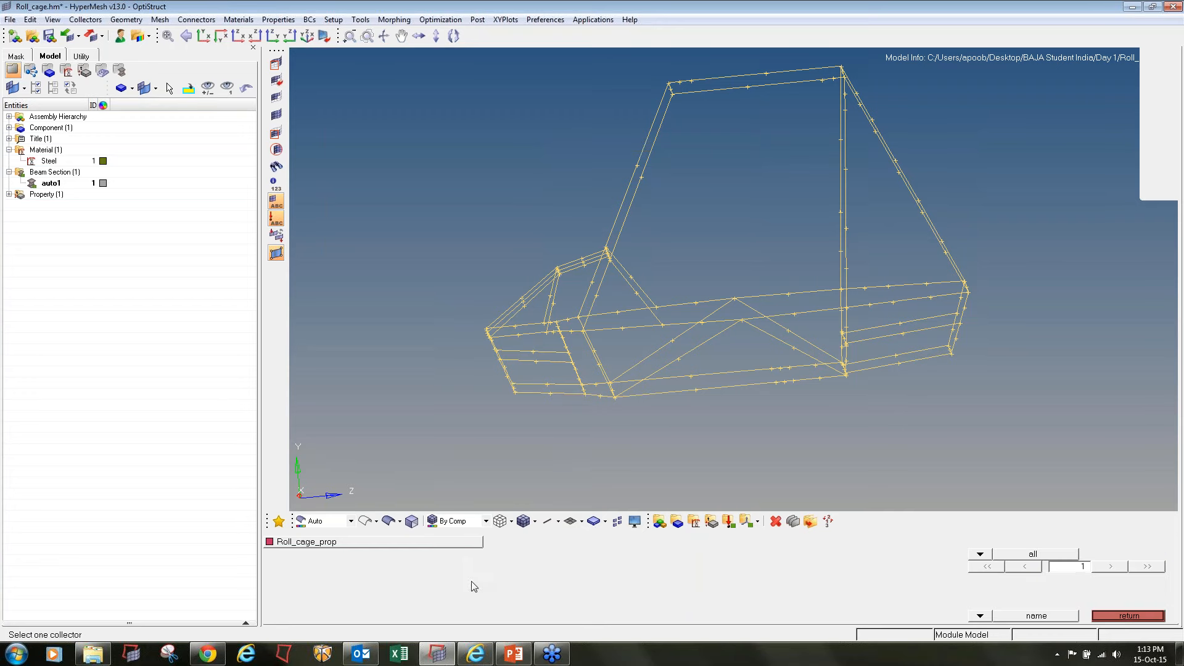
pyautogui.click(296, 542)
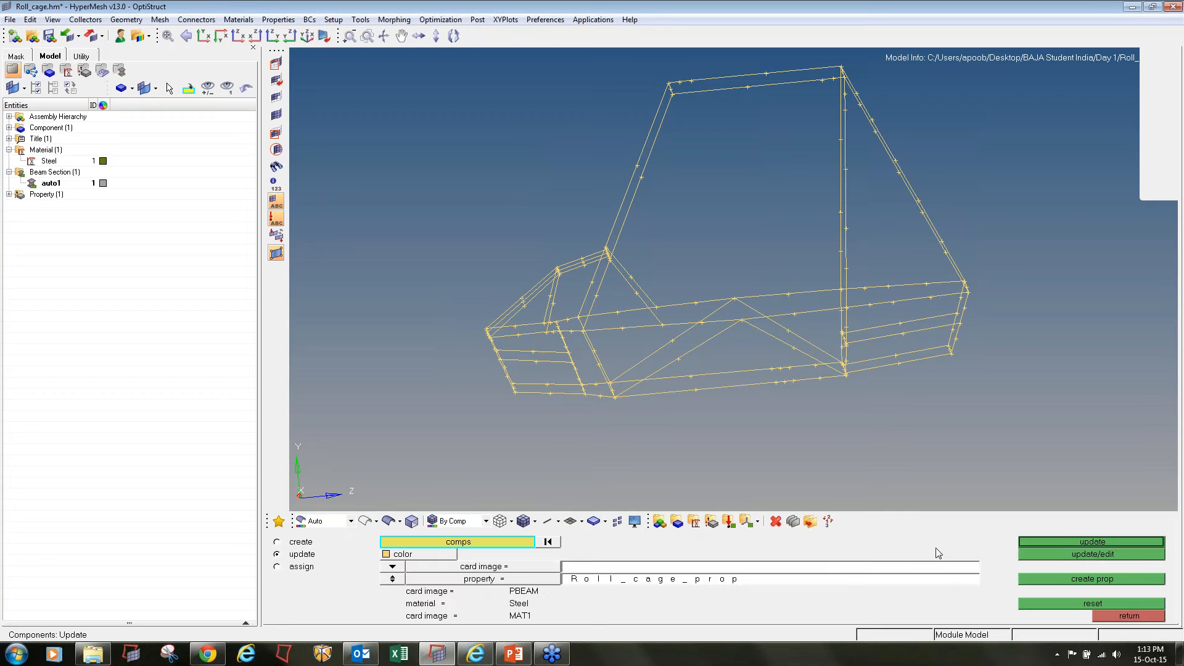
pyautogui.click(1030, 542)
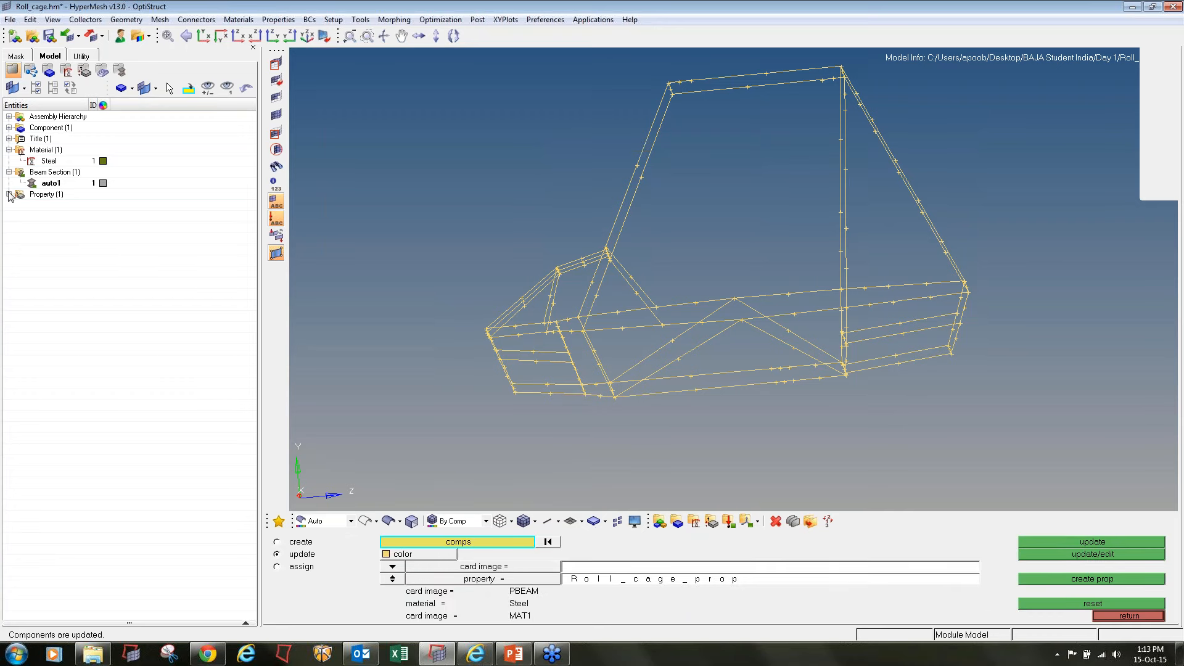
# Make lvl1 the current component and leave the component settings
pyautogui.click(9, 128)
pyautogui.rightClick(57, 138)
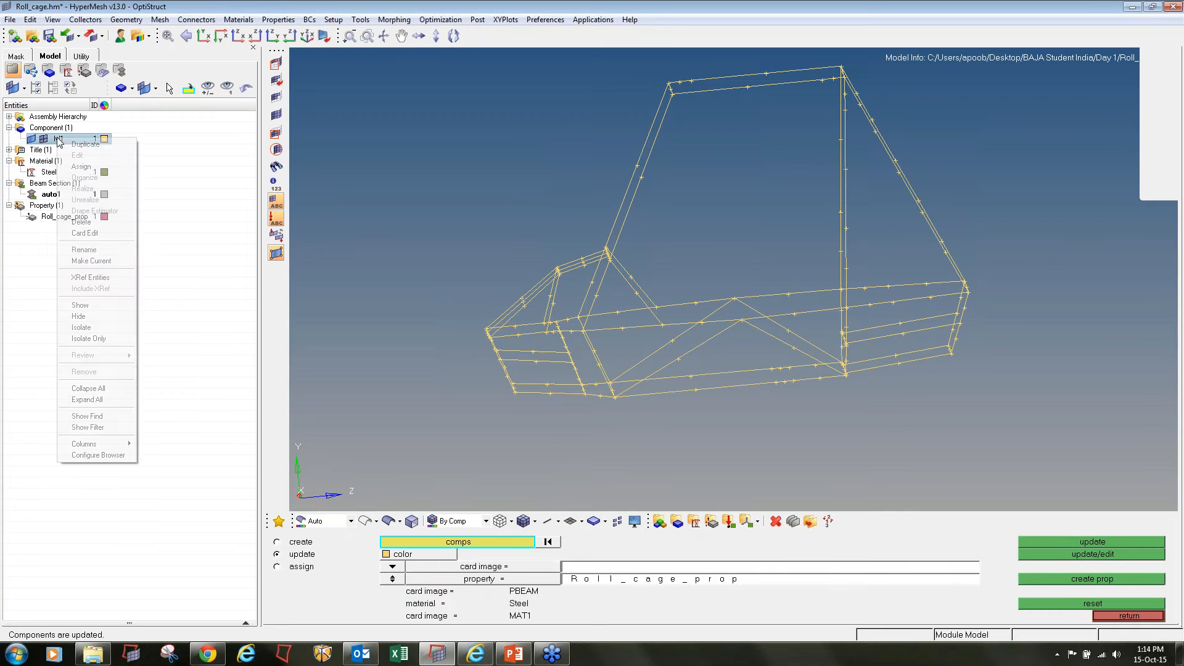
pyautogui.click(92, 260)
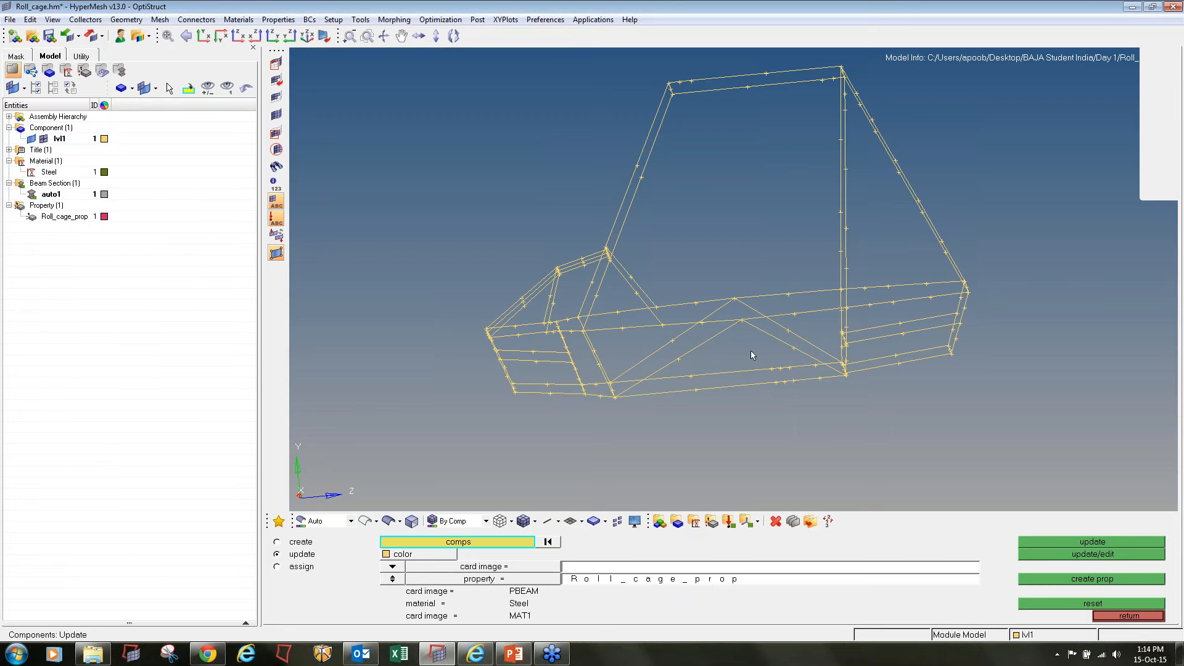
pyautogui.click(1149, 615)
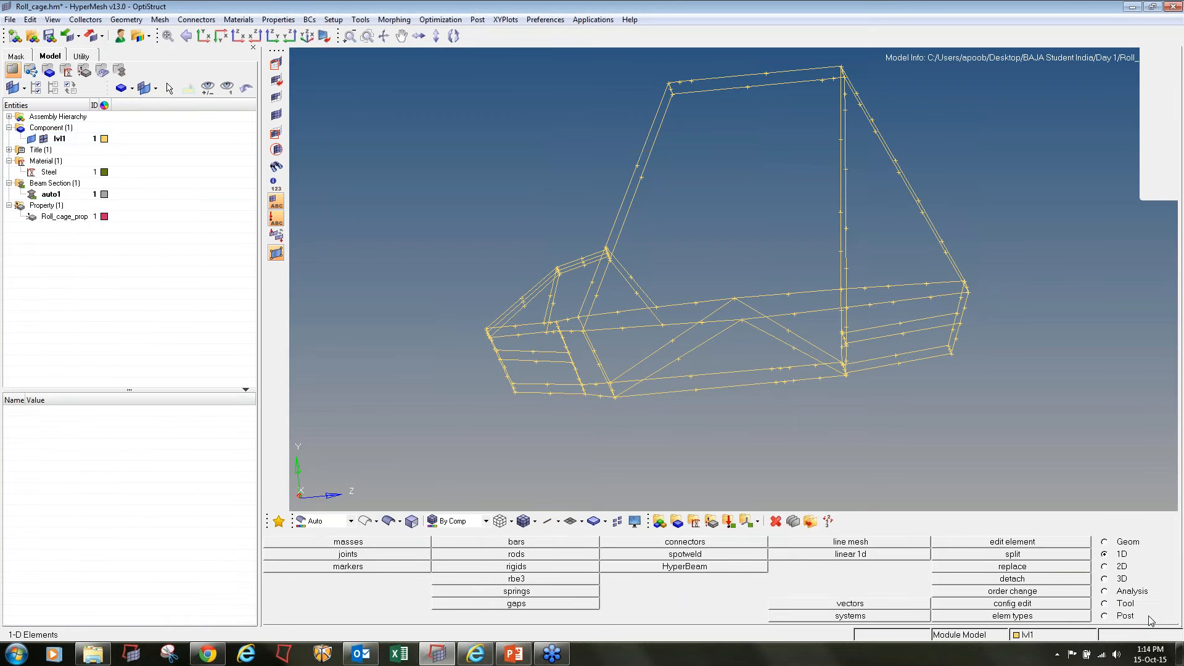
# Start masking lines and mask the three sloping lines at the nose of the roll cage
pyautogui.keyDown('ctrl'); pyautogui.moveTo(677, 243); pyautogui.dragTo(709, 249); pyautogui.keyUp('ctrl')
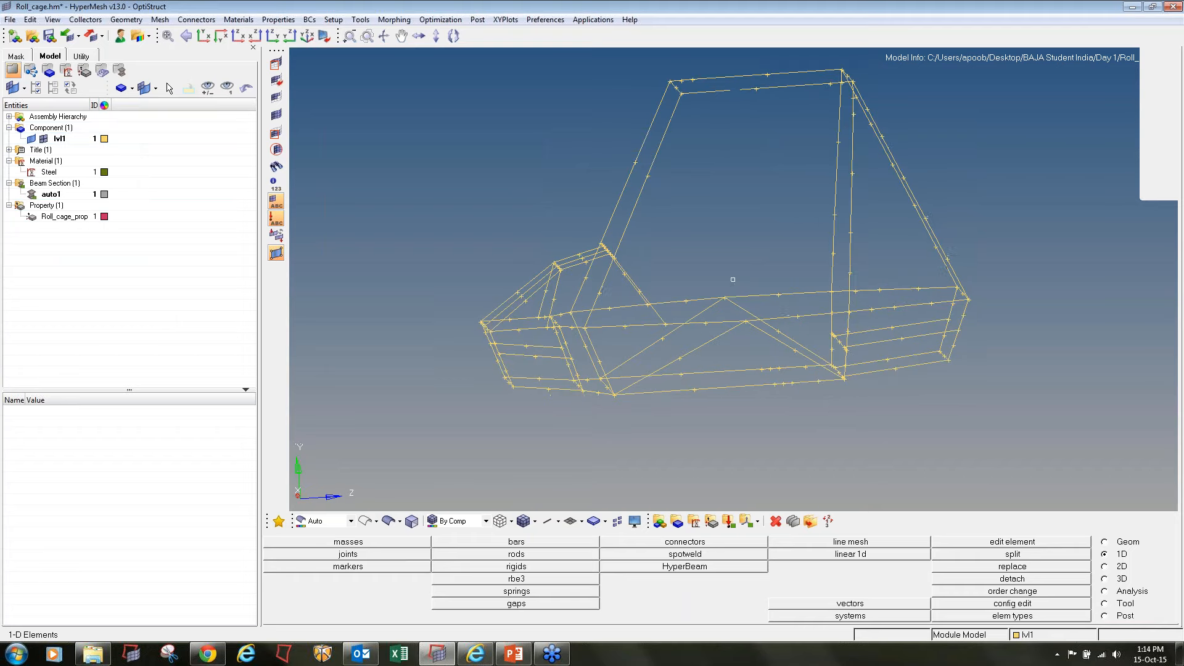
pyautogui.click(276, 63)
pyautogui.keyDown('ctrl'); pyautogui.moveTo(555, 247); pyautogui.dragTo(543, 246); pyautogui.keyUp('ctrl')
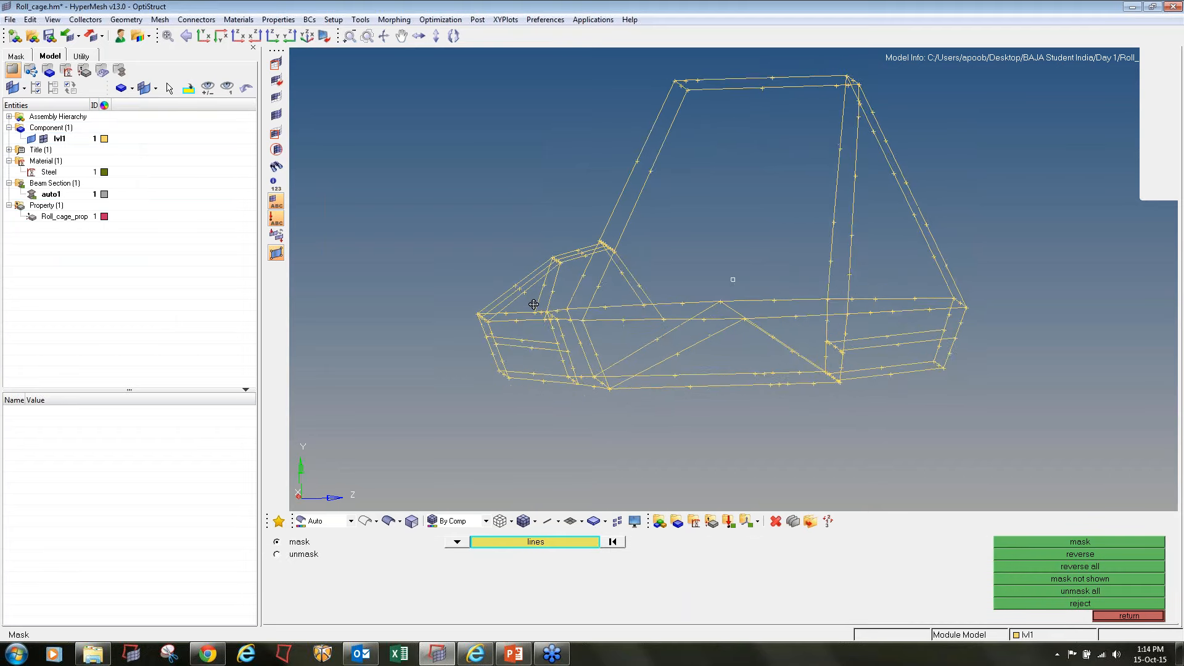
pyautogui.keyDown('ctrl'); pyautogui.scroll(5, 528, 299); pyautogui.keyUp('ctrl')
pyautogui.keyDown('ctrl'); pyautogui.moveTo(537, 301); pyautogui.dragTo(546, 305); pyautogui.keyUp('ctrl')
pyautogui.keyDown('ctrl'); pyautogui.moveTo(546, 305); pyautogui.dragTo(523, 286, button='right'); pyautogui.keyUp('ctrl')
pyautogui.keyDown('ctrl'); pyautogui.scroll(-2, 523, 286); pyautogui.keyUp('ctrl')
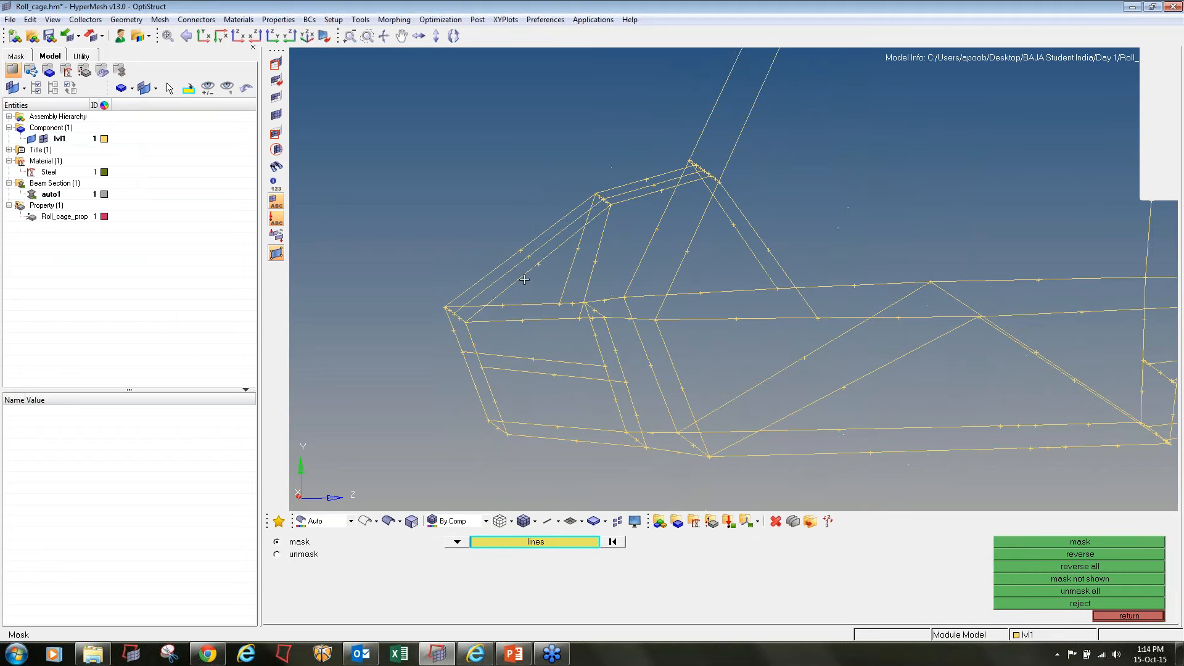
pyautogui.click(524, 285)
pyautogui.click(508, 248)
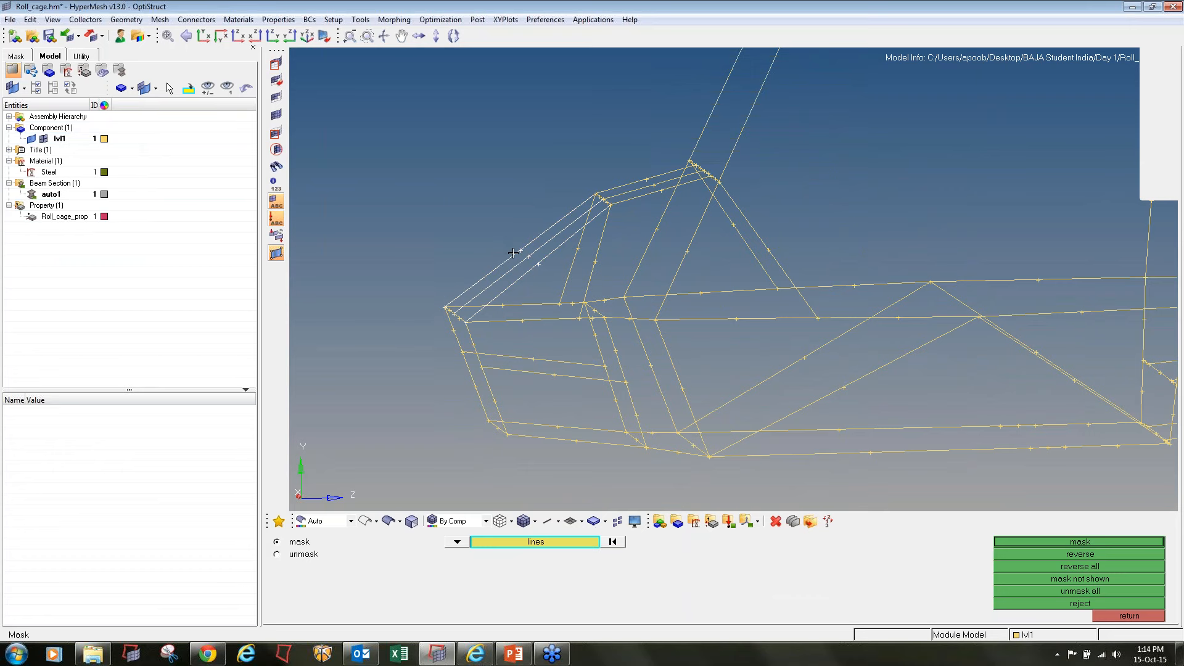
pyautogui.click(619, 543)
pyautogui.keyDown('ctrl'); pyautogui.scroll(5, 511, 272); pyautogui.keyUp('ctrl')
pyautogui.click(543, 295)
pyautogui.middleClick(543, 296)
pyautogui.click(523, 272)
pyautogui.click(507, 250)
pyautogui.middleClick(508, 250)
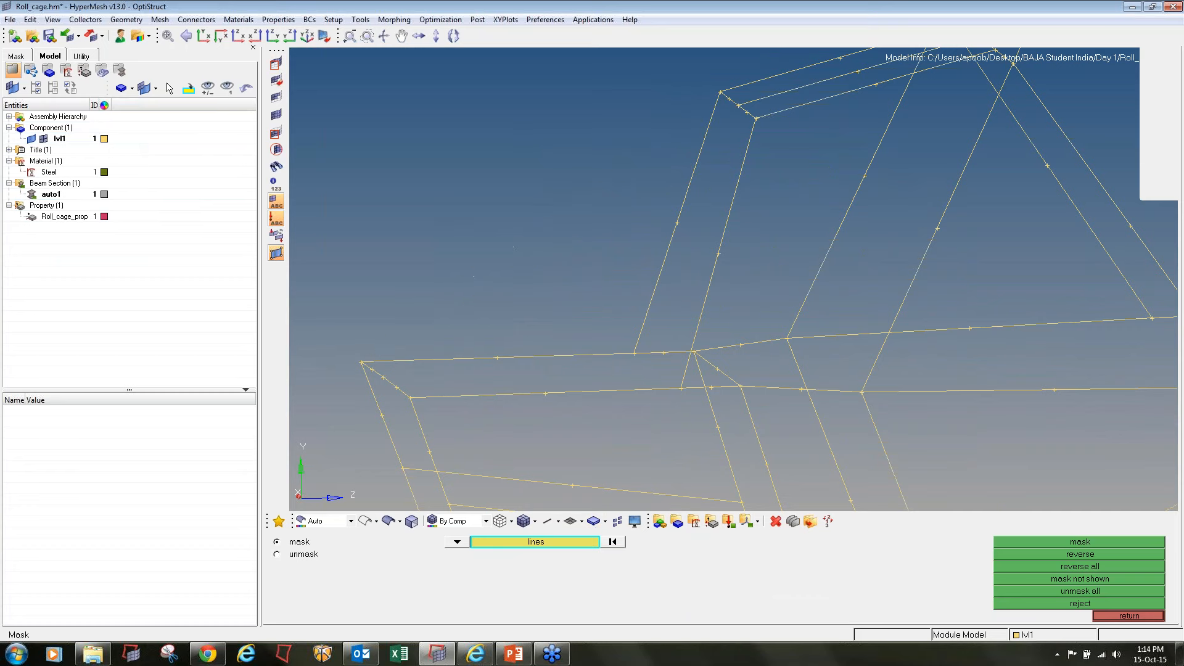
# Mask the two upper side lines of the nose and the crossbar joining their front ends
pyautogui.click(492, 357)
pyautogui.middleClick(492, 357)
pyautogui.click(483, 394)
pyautogui.middleClick(483, 394)
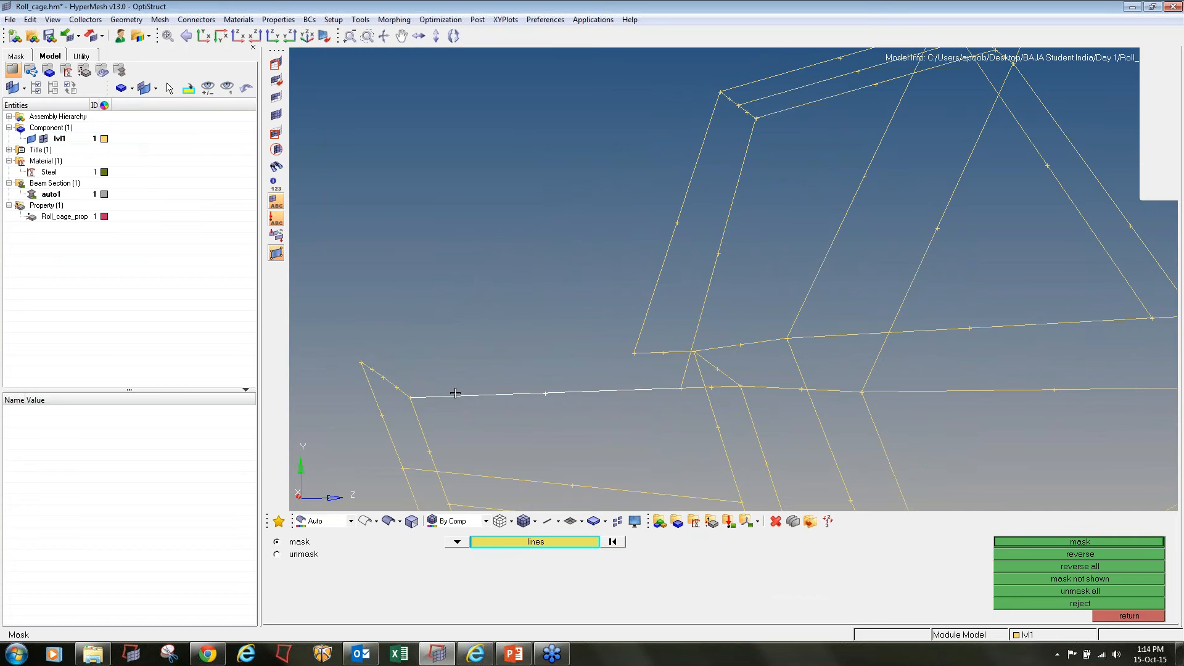
pyautogui.click(374, 370)
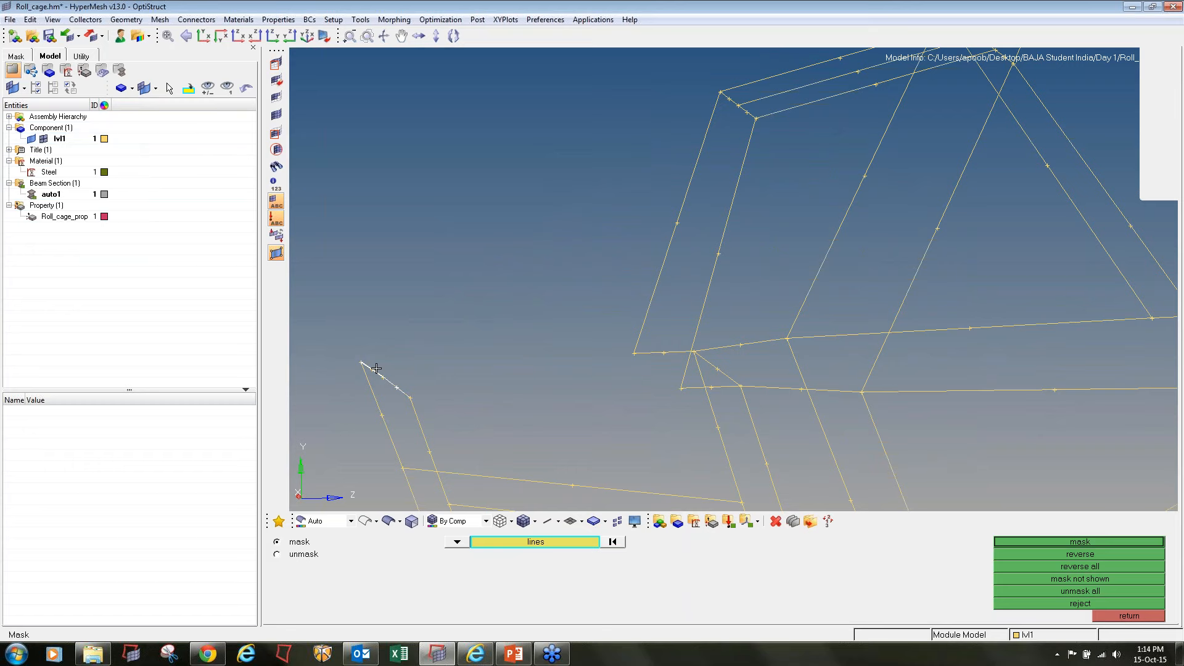
pyautogui.middleClick(376, 401)
# Mask the upper halves of the two front uprights and the two mid-height side lines of the nose
pyautogui.keyDown('ctrl'); pyautogui.moveTo(375, 401); pyautogui.dragTo(437, 267, button='right'); pyautogui.keyUp('ctrl')
pyautogui.click(444, 299)
pyautogui.middleClick(460, 314)
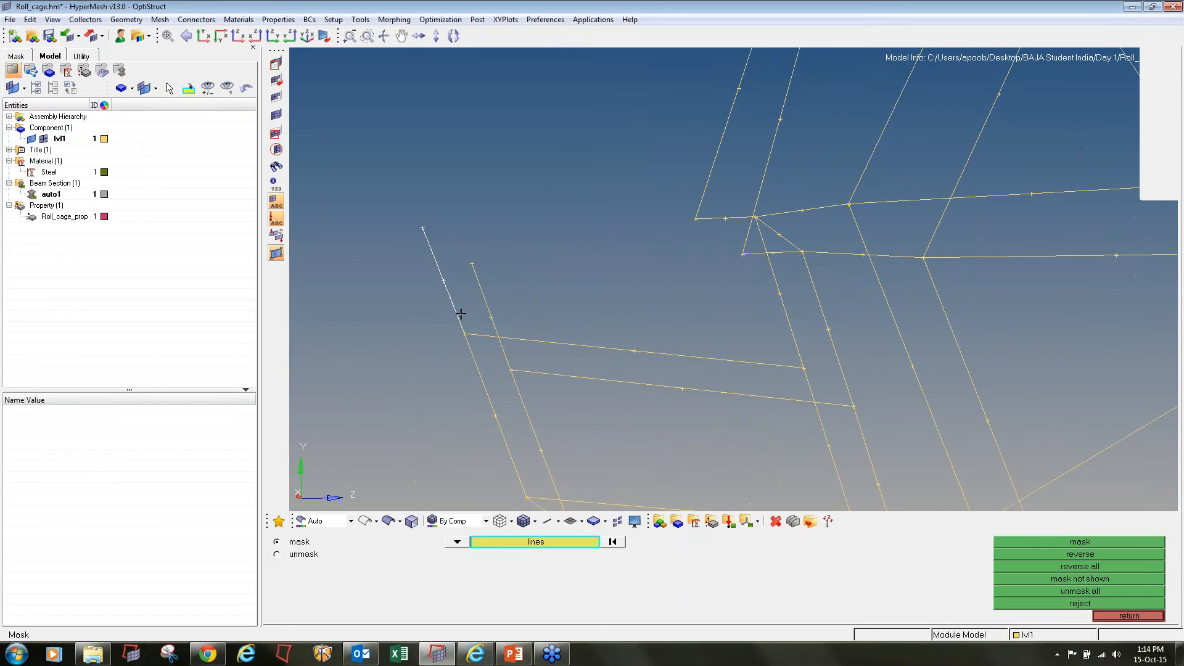
pyautogui.click(487, 303)
pyautogui.middleClick(496, 324)
pyautogui.click(499, 337)
pyautogui.middleClick(501, 337)
pyautogui.click(548, 372)
pyautogui.middleClick(546, 373)
# Mask the lower halves of the front uprights and the lines along the bottom of the nose
pyautogui.click(520, 397)
pyautogui.keyDown('ctrl'); pyautogui.moveTo(475, 392); pyautogui.dragTo(424, 281, button='right'); pyautogui.keyUp('ctrl')
pyautogui.click(454, 346)
pyautogui.middleClick(462, 363)
pyautogui.click(550, 419)
pyautogui.middleClick(550, 417)
pyautogui.click(547, 394)
pyautogui.middleClick(547, 395)
# Mask the two uprights behind the nose and the floor lines running from their lower ends
pyautogui.keyDown('ctrl'); pyautogui.moveTo(855, 435); pyautogui.dragTo(741, 450, button='right'); pyautogui.keyUp('ctrl')
pyautogui.click(697, 363)
pyautogui.middleClick(656, 283)
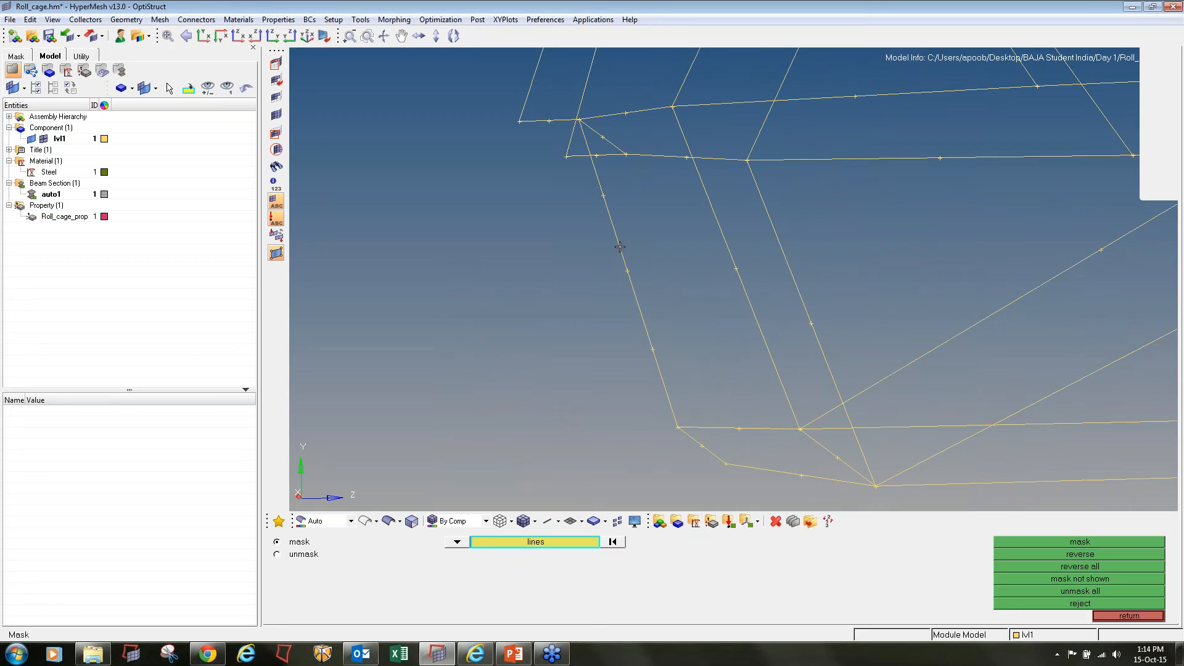
pyautogui.click(643, 315)
pyautogui.middleClick(683, 386)
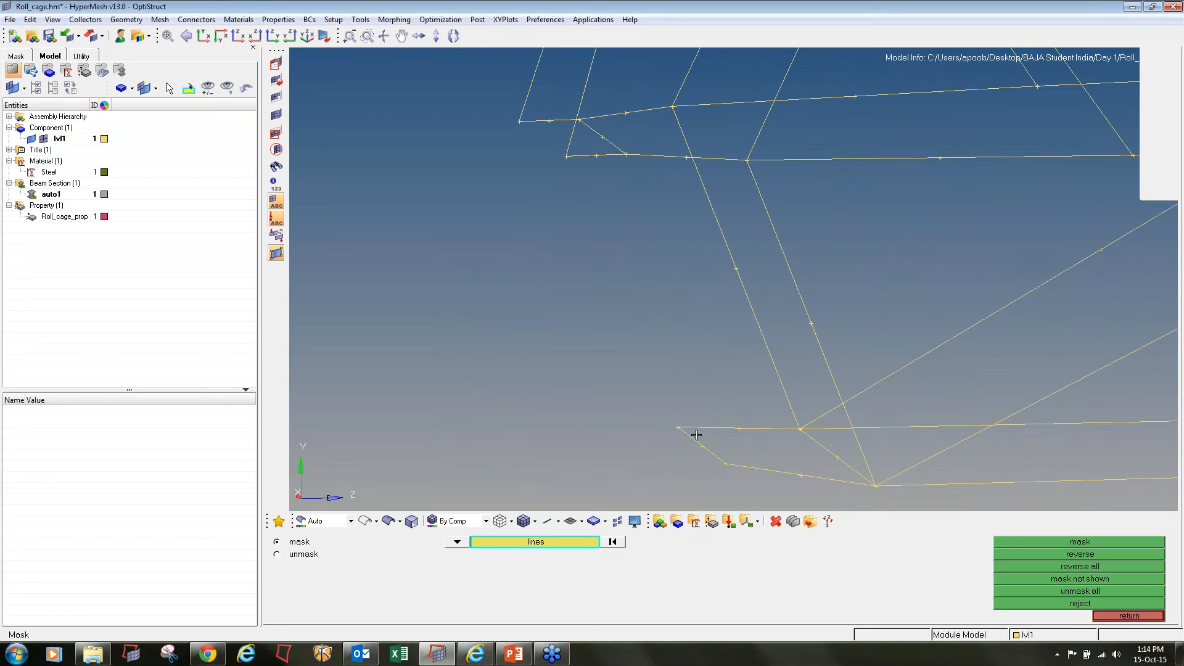
pyautogui.click(734, 428)
pyautogui.click(755, 459)
pyautogui.middleClick(639, 337)
# Mask the crossbar, short side rail segments and steep supports at the front of the cockpit
pyautogui.keyDown('ctrl'); pyautogui.moveTo(589, 152); pyautogui.dragTo(618, 290, button='right'); pyautogui.keyUp('ctrl')
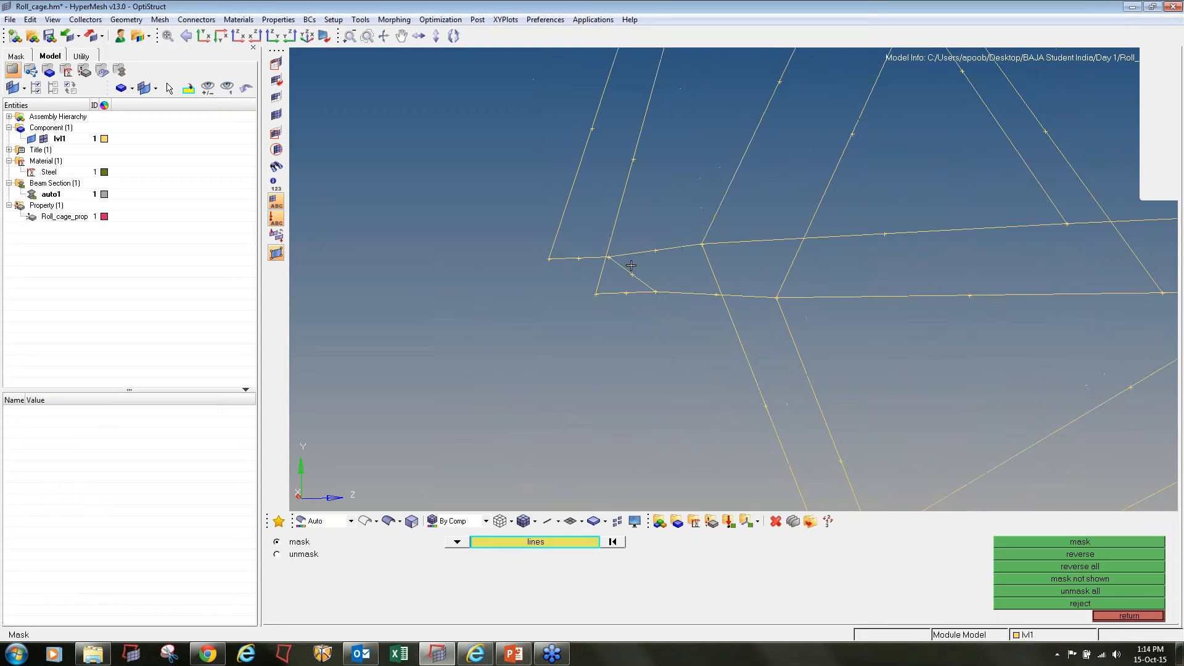
pyautogui.click(633, 274)
pyautogui.click(627, 260)
pyautogui.rightClick(627, 260)
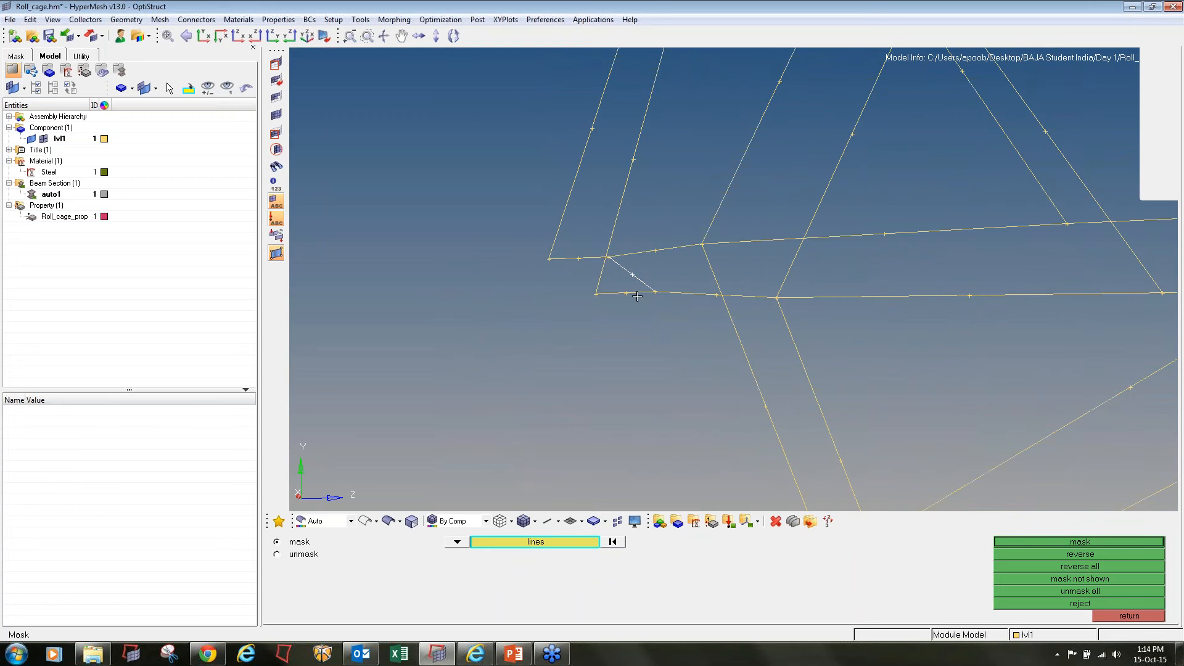
pyautogui.click(637, 295)
pyautogui.click(684, 294)
pyautogui.click(641, 252)
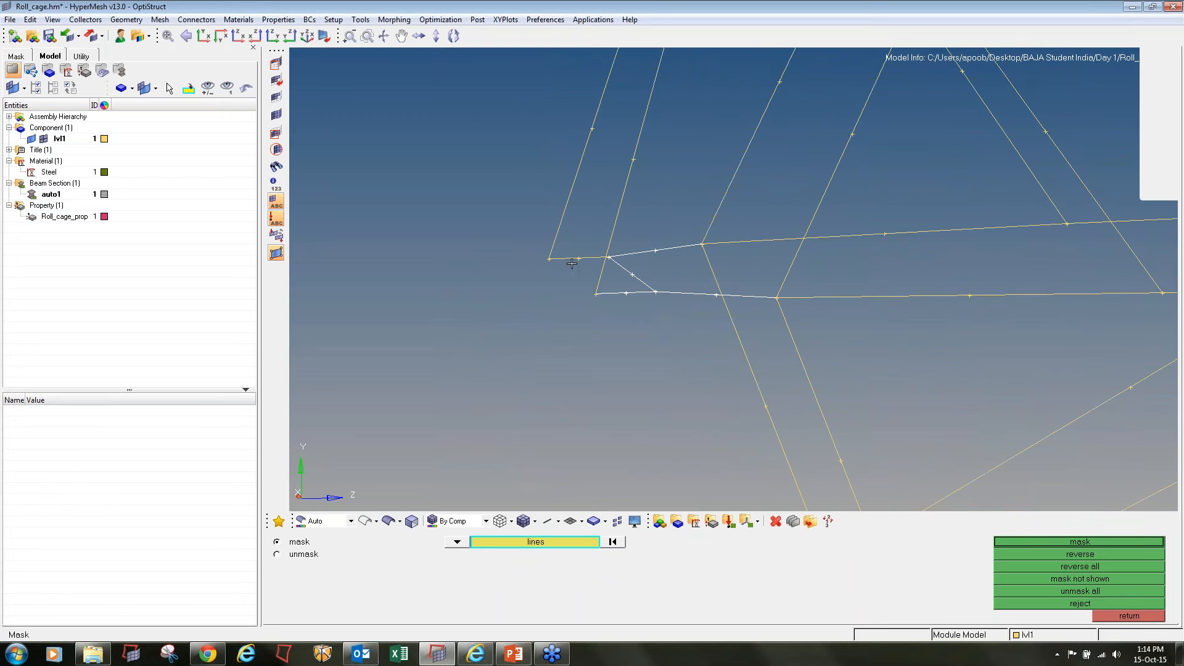
pyautogui.click(600, 278)
pyautogui.keyDown('ctrl'); pyautogui.scroll(-5, 582, 242); pyautogui.keyUp('ctrl')
pyautogui.keyDown('ctrl'); pyautogui.moveTo(580, 245); pyautogui.dragTo(582, 280, button='right'); pyautogui.keyUp('ctrl')
pyautogui.click(574, 265)
pyautogui.middleClick(602, 274)
# Mask the three upper lines ahead of the windshield pillars together with their crossbars
pyautogui.click(632, 164)
pyautogui.scroll(5, 618, 175)
pyautogui.click(896, 104)
pyautogui.click(880, 91)
pyautogui.scroll(3, 938, 126)
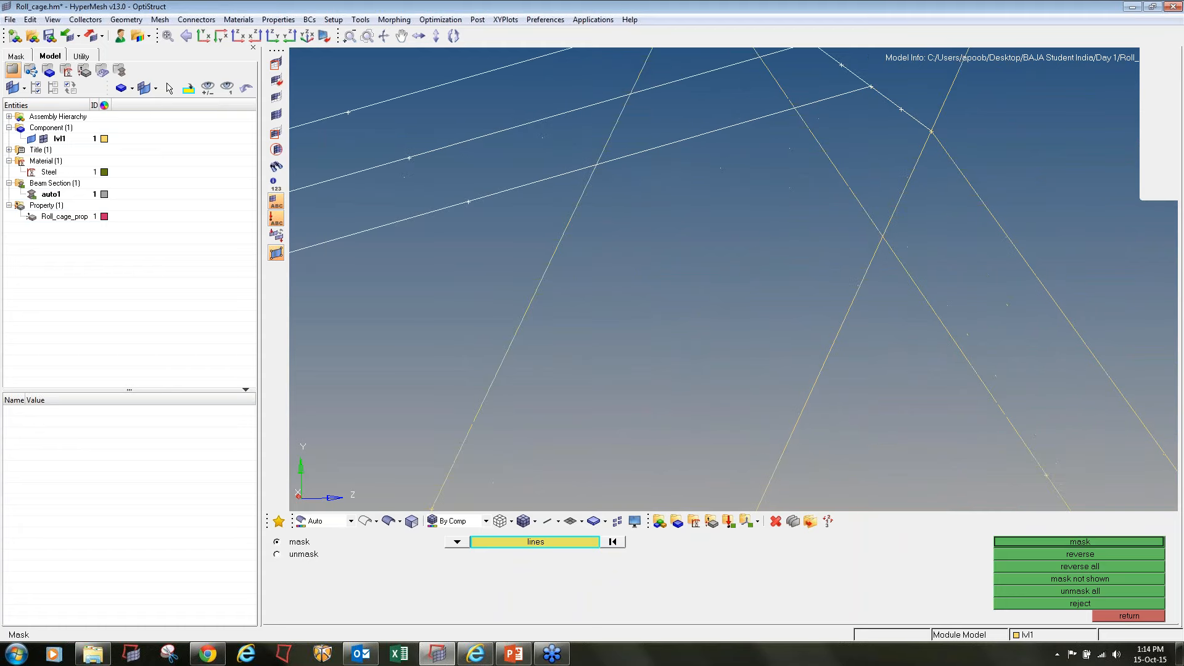
pyautogui.scroll(-2, 776, 149)
pyautogui.middleClick(776, 149)
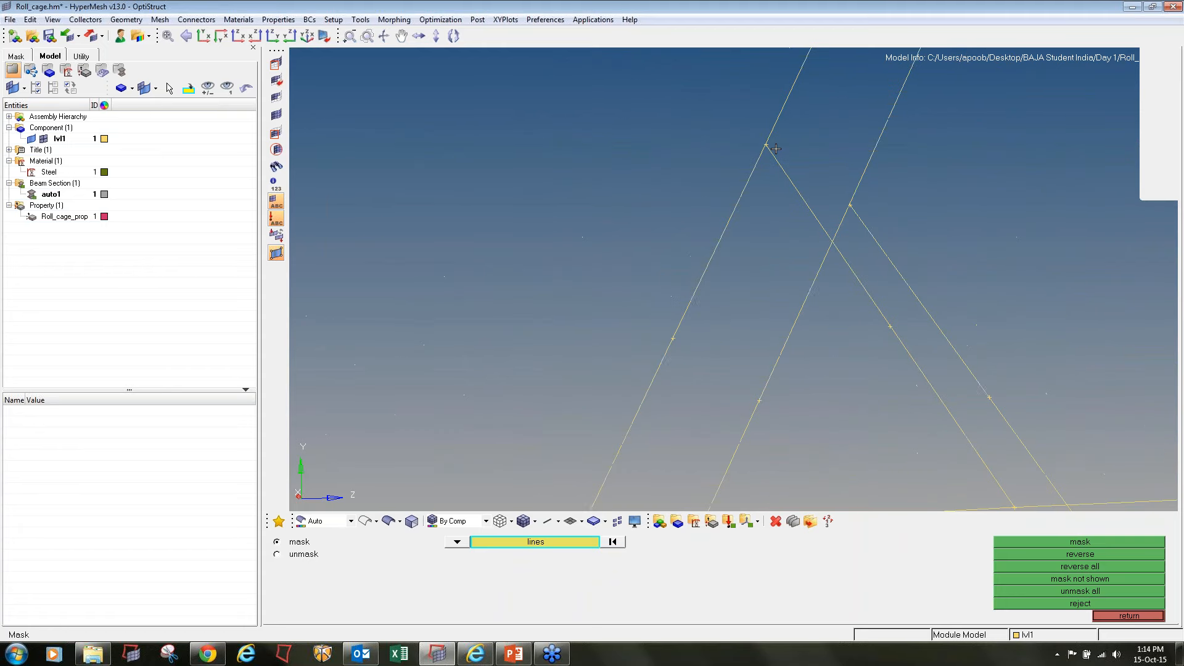
# Mask the front side rail segments, the paired diagonal braces and the lower windshield pillar segments
pyautogui.scroll(-3, 776, 148)
pyautogui.click(619, 249)
pyautogui.click(615, 223)
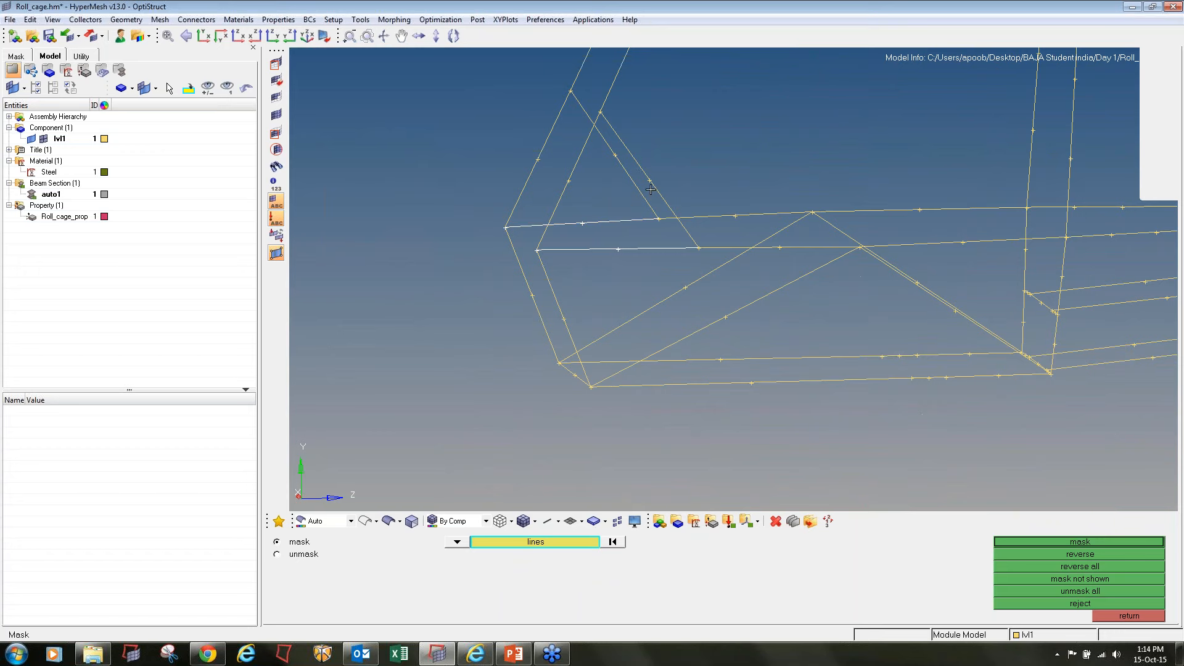
pyautogui.click(652, 187)
pyautogui.click(622, 165)
pyautogui.click(569, 179)
pyautogui.click(538, 157)
pyautogui.middleClick(559, 199)
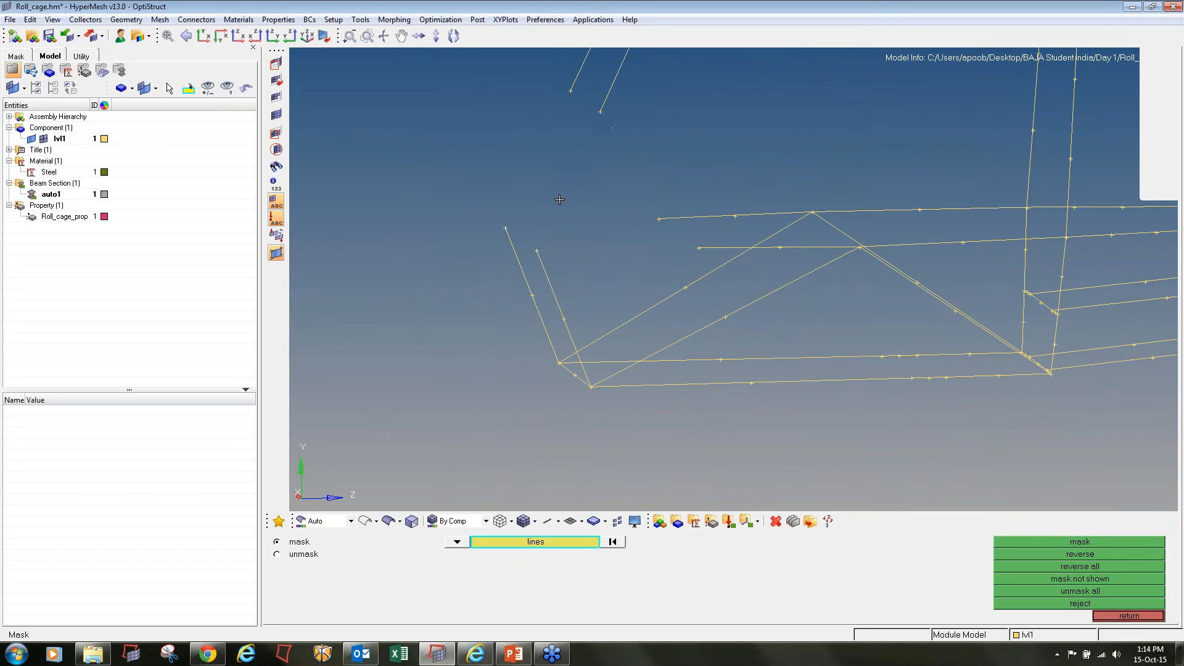
# Mask the two lower front struts and the forward diagonals on both sides of the cockpit
pyautogui.click(557, 302)
pyautogui.click(531, 290)
pyautogui.click(634, 320)
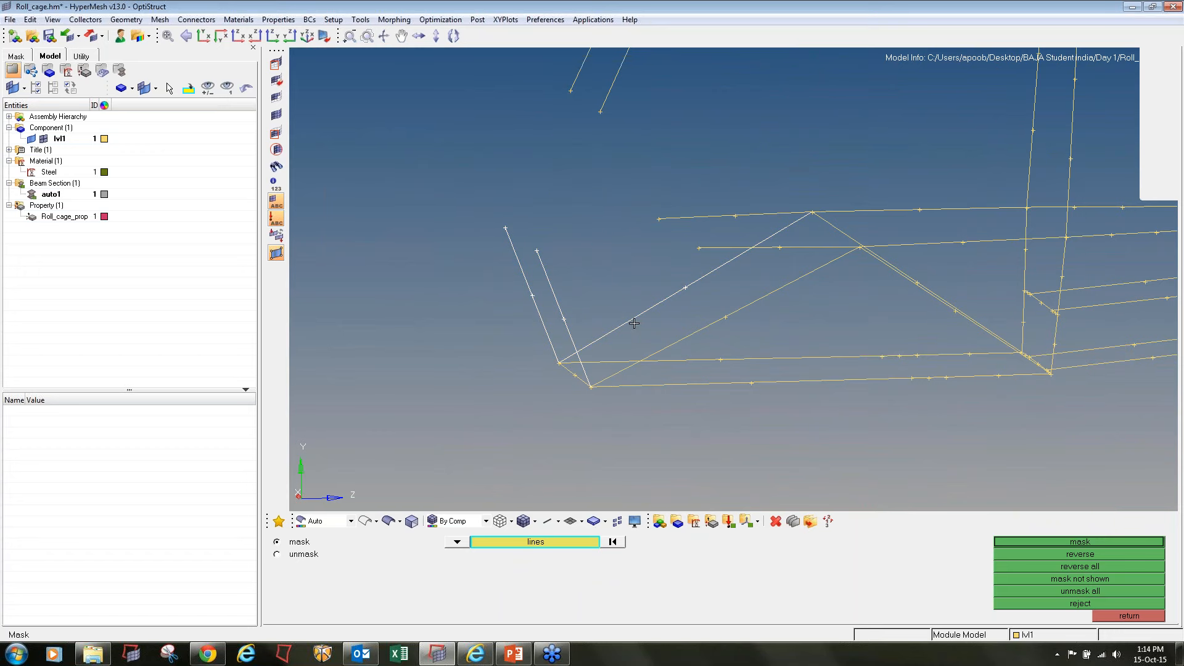
pyautogui.click(671, 339)
pyautogui.middleClick(669, 364)
# Mask the front floor crossbar and the floor side lines running back to the rear hoop
pyautogui.click(664, 360)
pyautogui.click(661, 385)
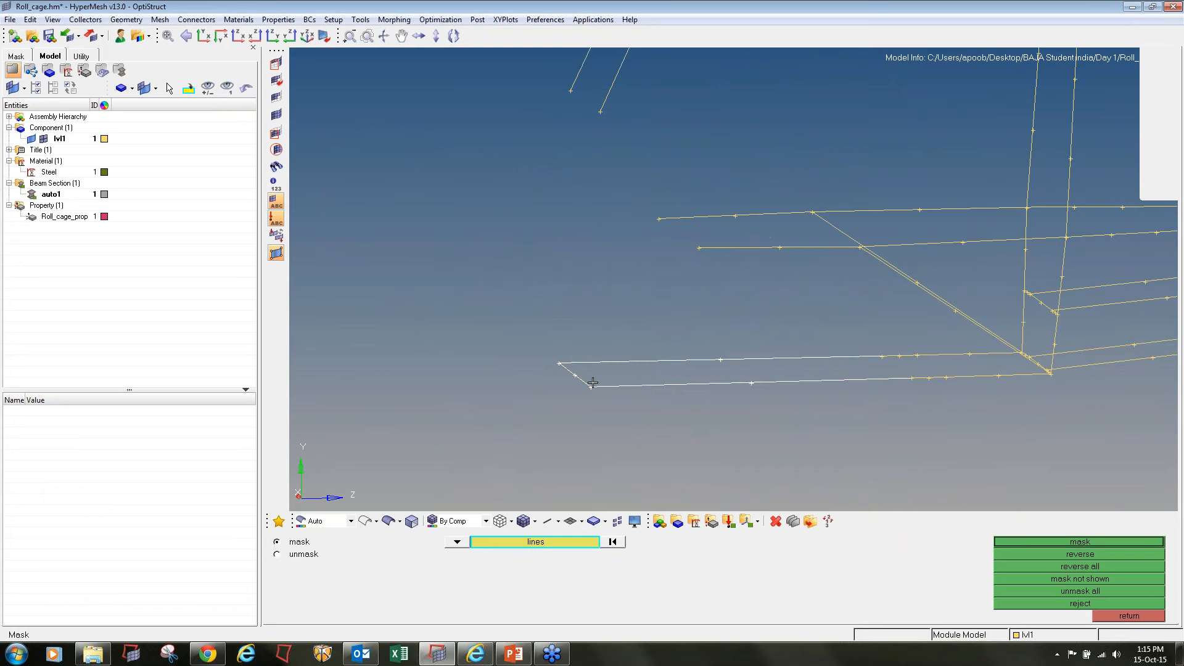
pyautogui.middleClick(607, 388)
pyautogui.keyDown('ctrl'); pyautogui.moveTo(1012, 380); pyautogui.dragTo(637, 418, button='right'); pyautogui.keyUp('ctrl')
pyautogui.click(635, 414)
pyautogui.click(583, 394)
pyautogui.middleClick(531, 395)
# Mask the crossbar segments at the base of the rear hoop and one adjoining lower rear side line
pyautogui.scroll(3, 666, 404)
pyautogui.scroll(2, 673, 373)
pyautogui.click(682, 371)
pyautogui.scroll(4, 721, 400)
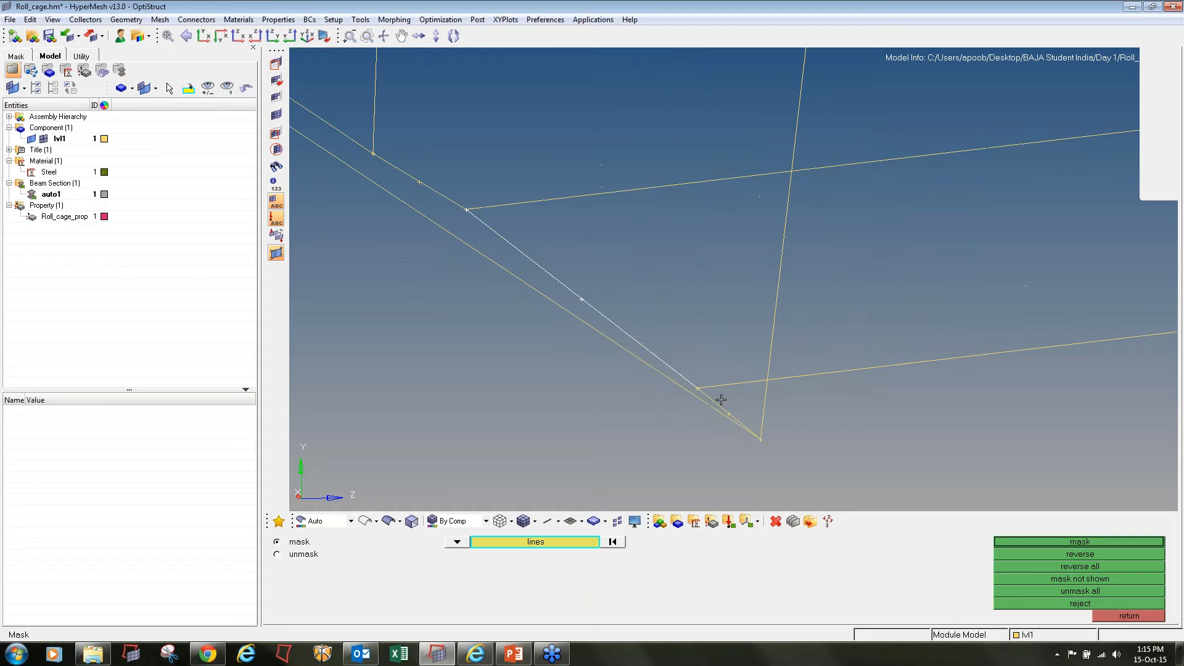
pyautogui.click(719, 401)
pyautogui.scroll(-5, 456, 192)
pyautogui.keyDown('ctrl'); pyautogui.moveTo(456, 191); pyautogui.dragTo(524, 231); pyautogui.keyUp('ctrl')
pyautogui.keyDown('ctrl'); pyautogui.moveTo(524, 231); pyautogui.dragTo(529, 330, button='right'); pyautogui.keyUp('ctrl')
pyautogui.click(564, 302)
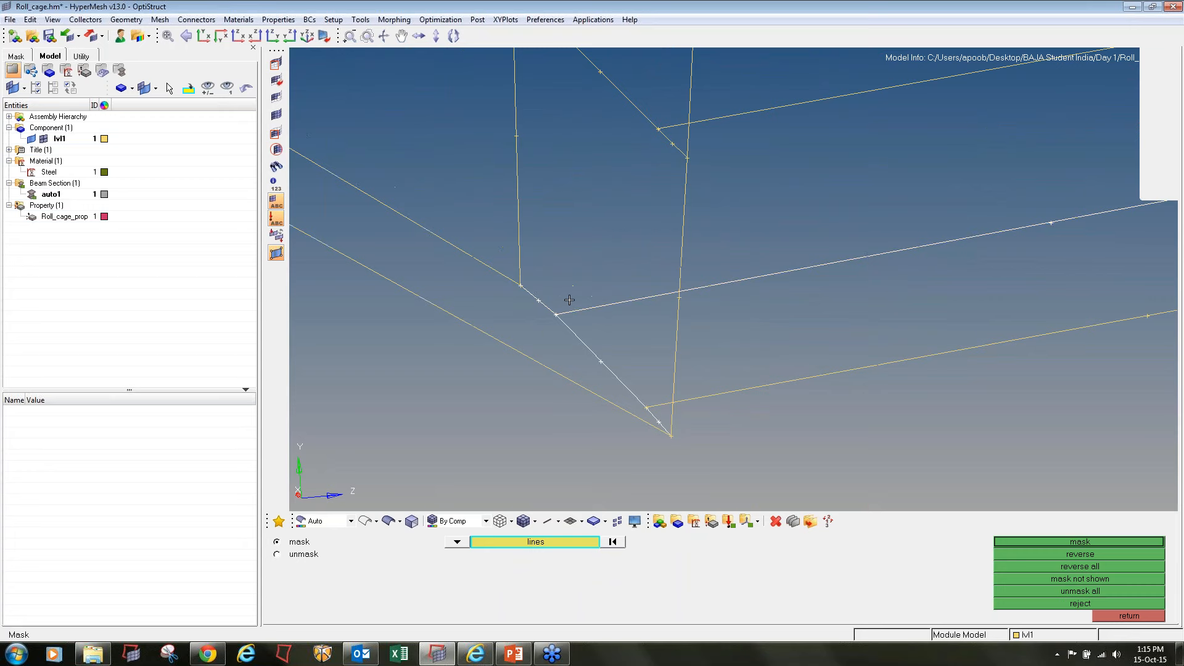
pyautogui.middleClick(543, 286)
# Mask the rearward side diagonals and the upright segment meeting at the rear hoop's base
pyautogui.click(493, 270)
pyautogui.click(514, 350)
pyautogui.middleClick(574, 400)
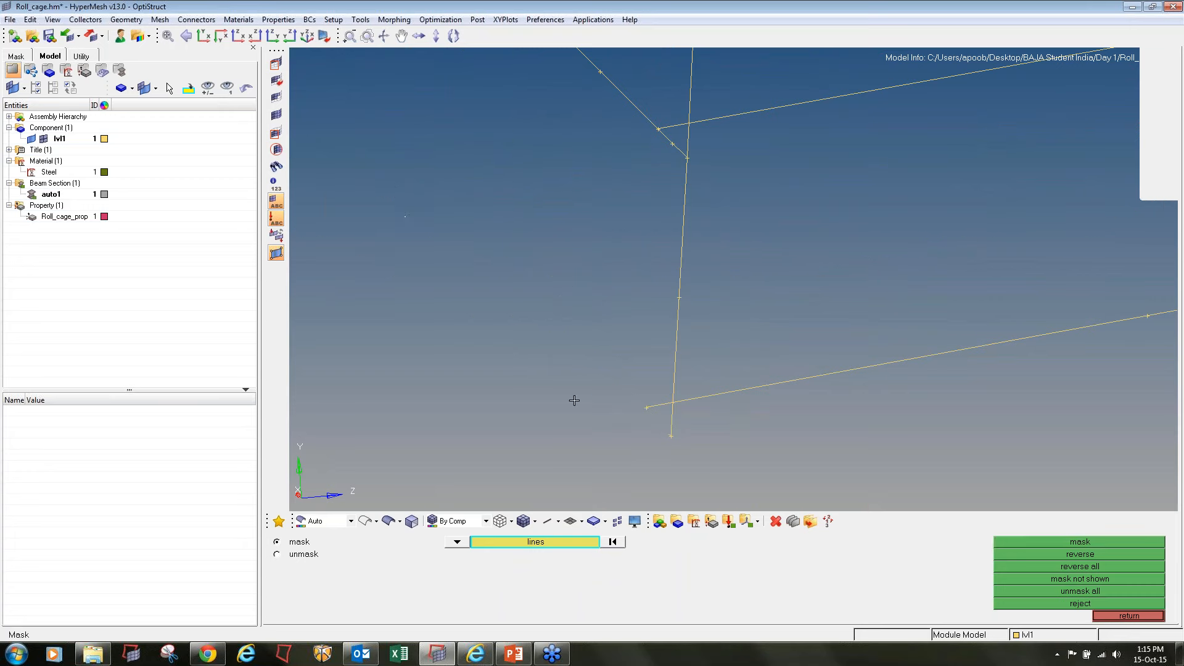
# Mask the other lower rear side lines and the remaining lower segment of the rear hoop
pyautogui.keyDown('ctrl'); pyautogui.moveTo(666, 383); pyautogui.dragTo(622, 333); pyautogui.keyUp('ctrl')
pyautogui.click(648, 357)
pyautogui.middleClick(647, 361)
pyautogui.click(656, 331)
pyautogui.middleClick(740, 362)
pyautogui.click(740, 364)
pyautogui.middleClick(740, 369)
# Mask the upper side rails between the rear hoop and the back of the cage
pyautogui.click(770, 267)
pyautogui.click(762, 173)
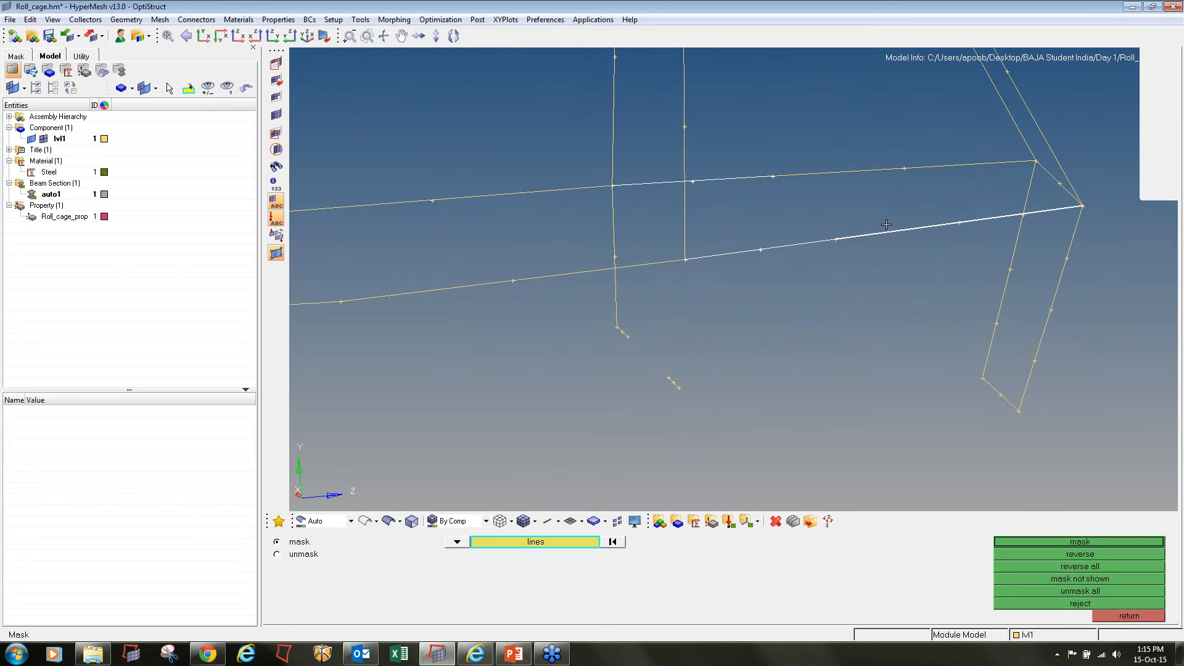
pyautogui.click(867, 172)
pyautogui.middleClick(721, 277)
# Mask the side rails that run past the rear hoop toward the front and back of the cage on both sides
pyautogui.keyDown('ctrl'); pyautogui.moveTo(327, 259); pyautogui.dragTo(608, 324, button='right'); pyautogui.keyUp('ctrl')
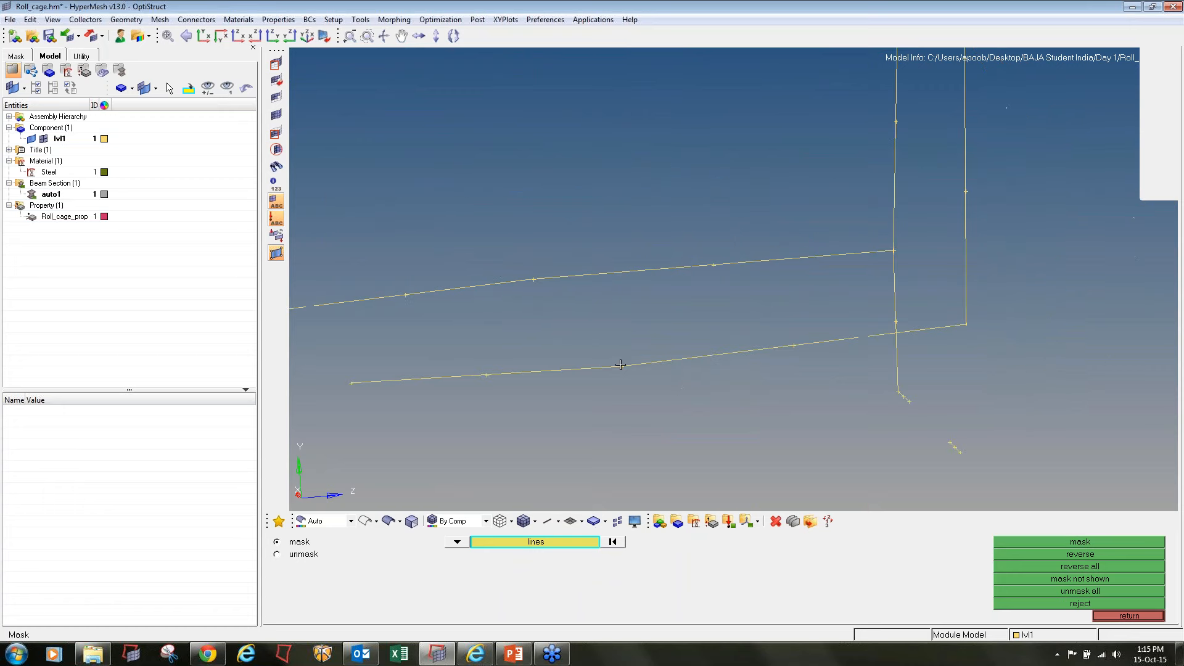
pyautogui.click(619, 367)
pyautogui.click(591, 277)
pyautogui.click(499, 283)
pyautogui.click(737, 347)
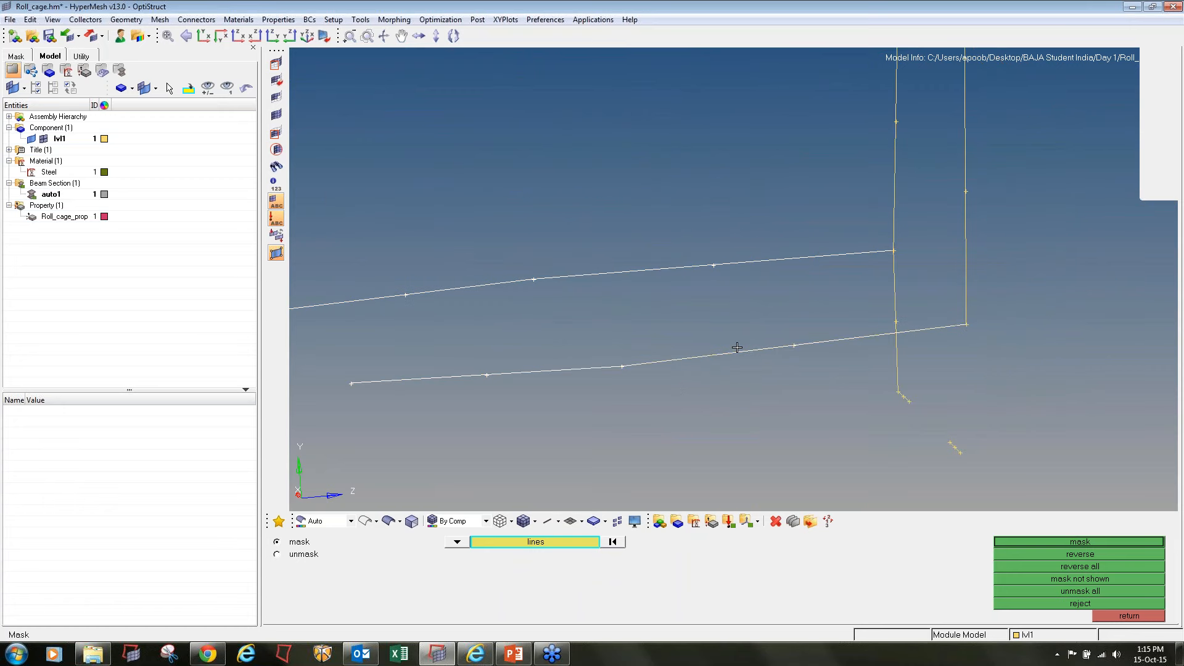
pyautogui.middleClick(754, 356)
# Mask the short crossbar stubs and the lowest upright segment at the base of the rear hoop
pyautogui.click(955, 449)
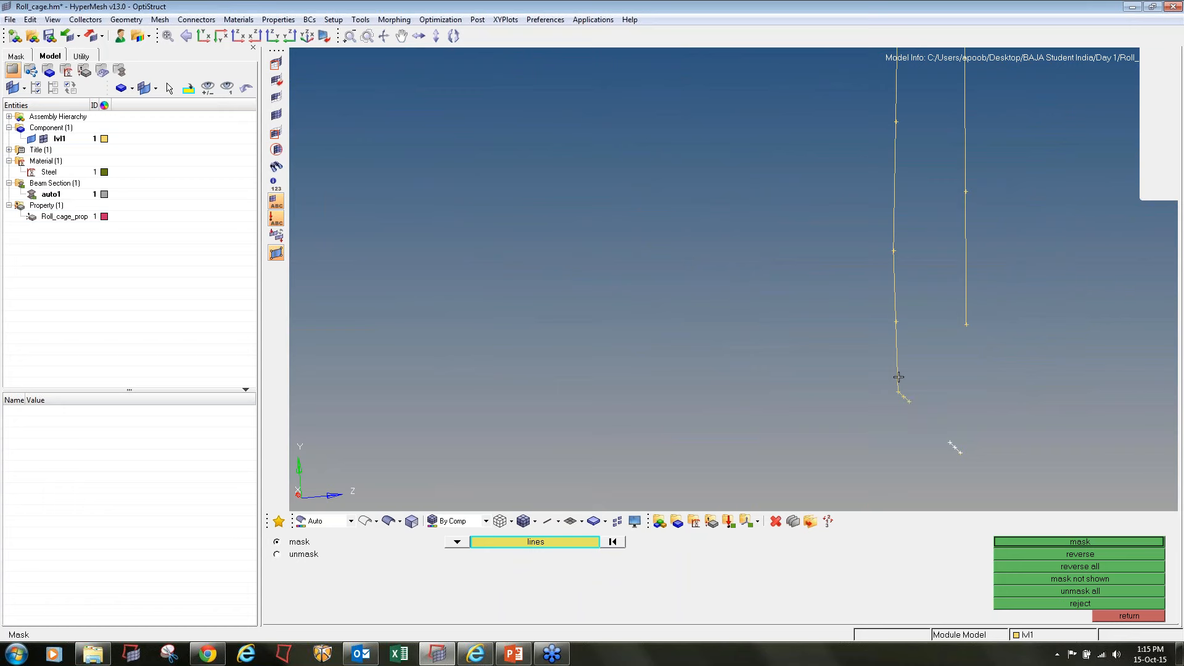
pyautogui.click(898, 377)
pyautogui.keyDown('ctrl'); pyautogui.scroll(-5, 894, 364); pyautogui.keyUp('ctrl')
pyautogui.click(925, 321)
pyautogui.middleClick(899, 276)
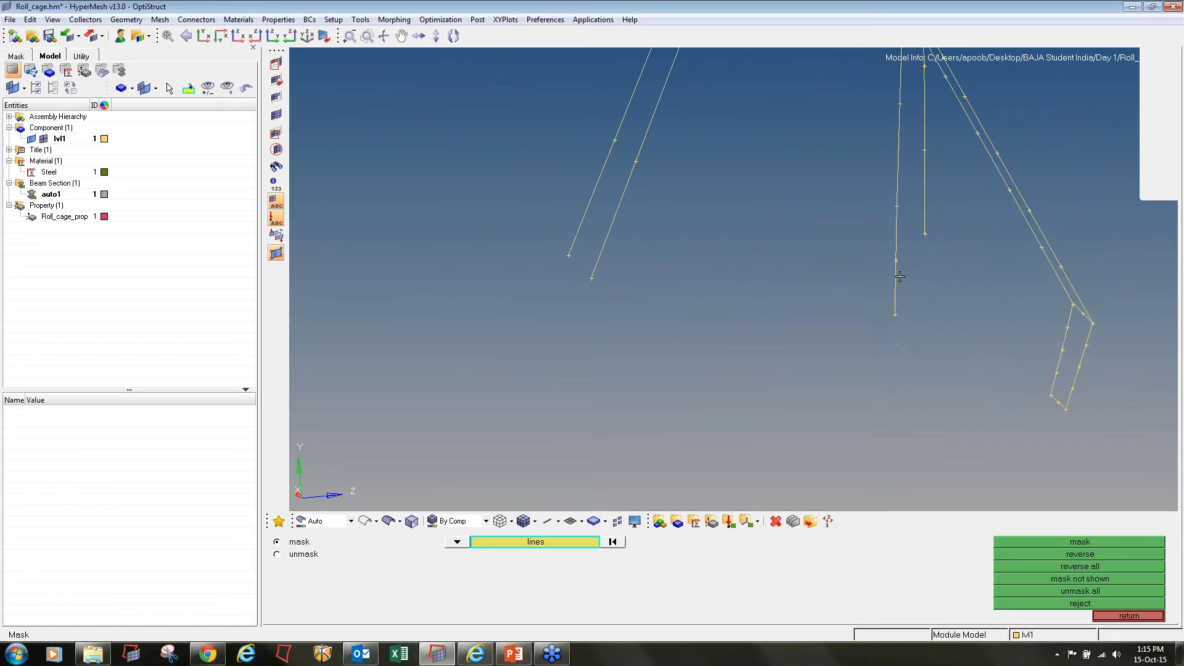
# Mask the middle upright segments of the rear hoop and the rest of its far upright
pyautogui.click(900, 276)
pyautogui.click(918, 198)
pyautogui.keyDown('ctrl'); pyautogui.moveTo(919, 93); pyautogui.dragTo(858, 292, button='right'); pyautogui.keyUp('ctrl')
pyautogui.middleClick(856, 294)
pyautogui.click(836, 276)
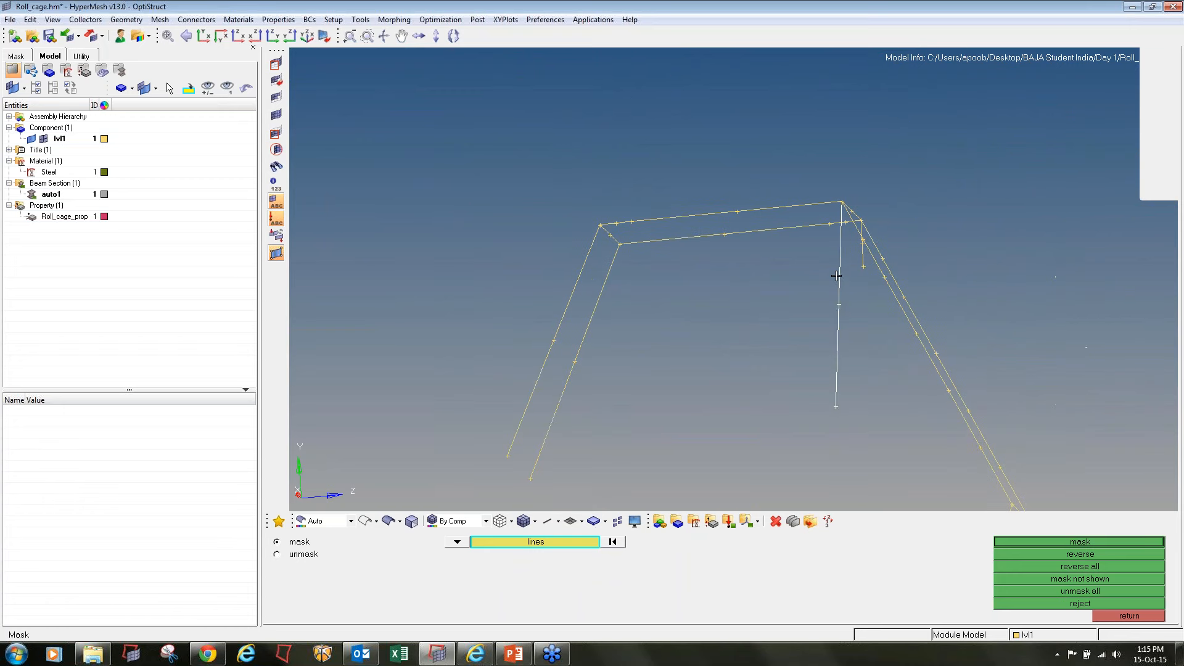
pyautogui.middleClick(836, 246)
# Mask the slanted front pillars along with the roof rails and the front roof crossbar
pyautogui.click(604, 287)
pyautogui.click(585, 261)
pyautogui.middleClick(586, 259)
pyautogui.click(667, 216)
pyautogui.click(674, 239)
pyautogui.click(607, 235)
pyautogui.middleClick(825, 253)
# Mask the rear roof crossbar, the top segments of the rear braces and the last rear hoop upright piece
pyautogui.click(831, 236)
pyautogui.click(827, 202)
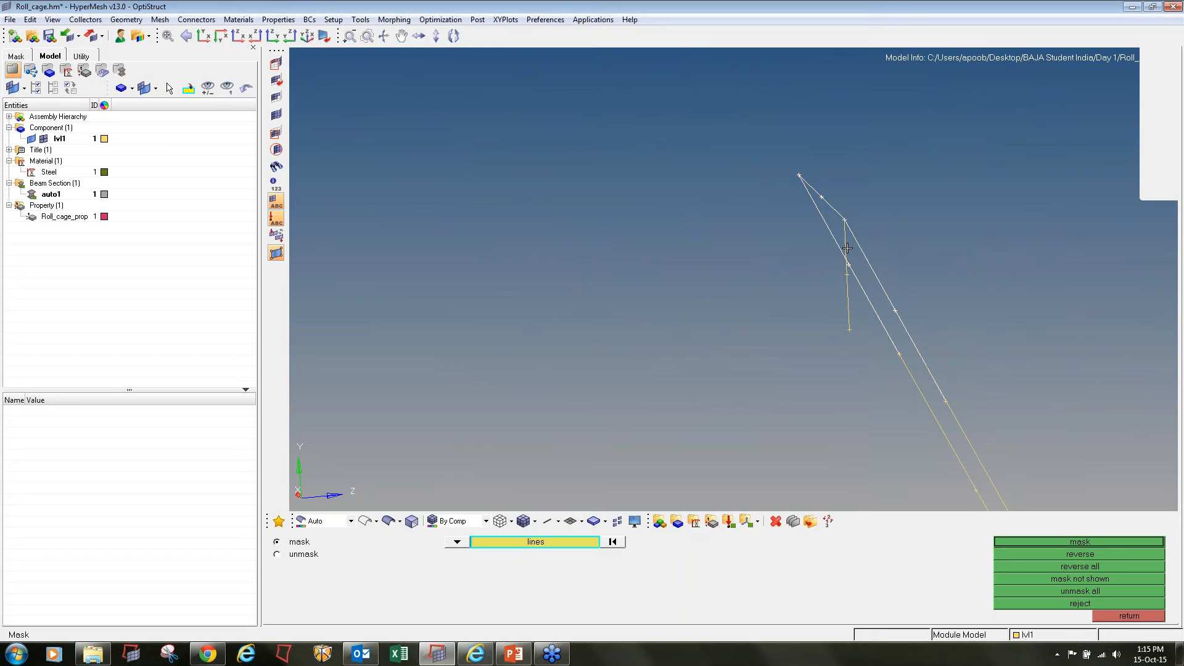
pyautogui.click(838, 292)
pyautogui.middleClick(838, 292)
# Mask the remaining diagonal rear braces together with all uprights and crossbars of the tail frame
pyautogui.keyDown('ctrl'); pyautogui.moveTo(915, 446); pyautogui.dragTo(730, 278, button='right'); pyautogui.keyUp('ctrl')
pyautogui.click(749, 280)
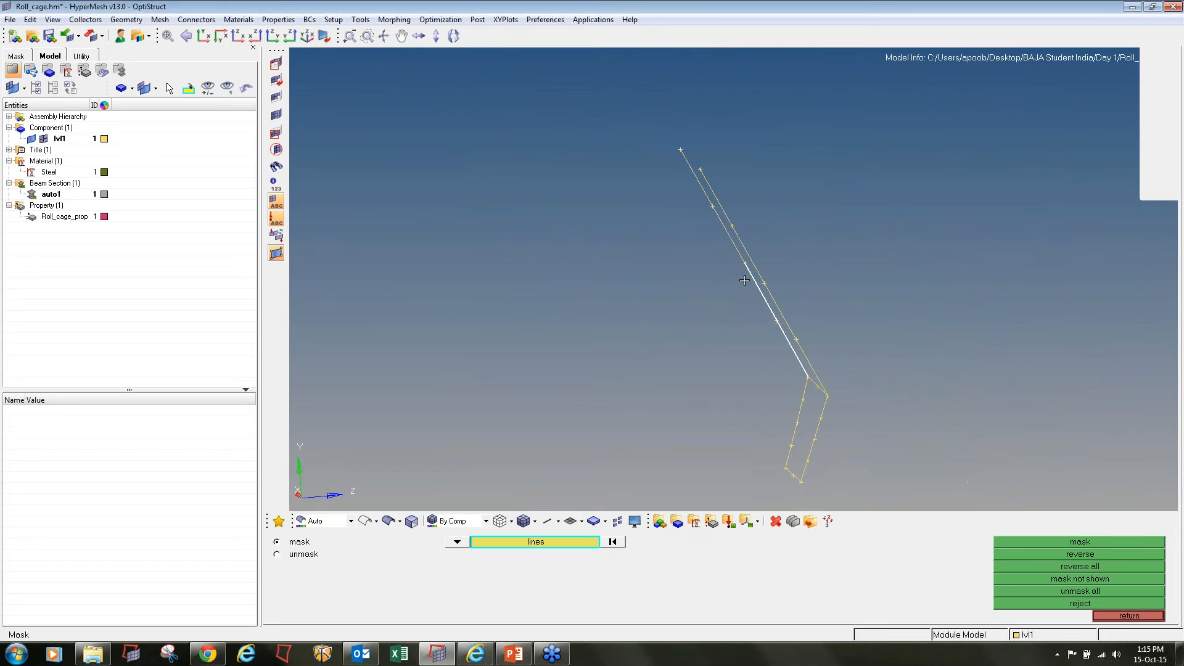
pyautogui.click(772, 289)
pyautogui.click(746, 250)
pyautogui.click(704, 210)
pyautogui.click(808, 425)
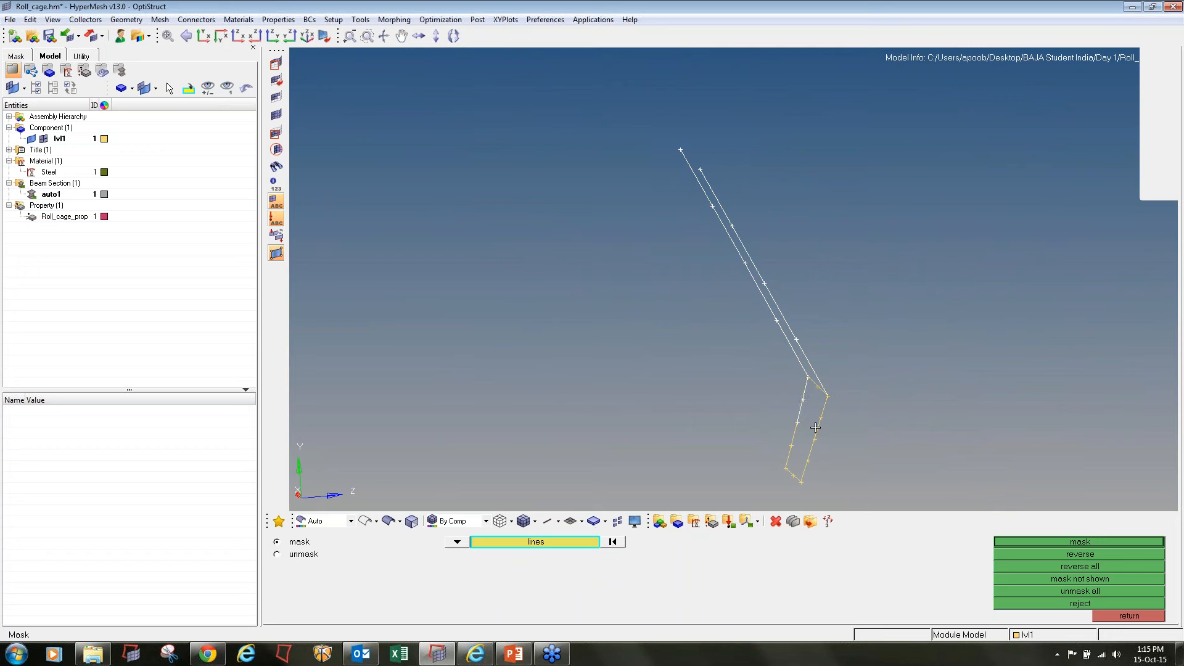
pyautogui.click(816, 427)
pyautogui.keyDown('ctrl'); pyautogui.scroll(4, 813, 396); pyautogui.keyUp('ctrl')
pyautogui.keyDown('ctrl'); pyautogui.moveTo(817, 356); pyautogui.dragTo(810, 274, button='right'); pyautogui.keyUp('ctrl')
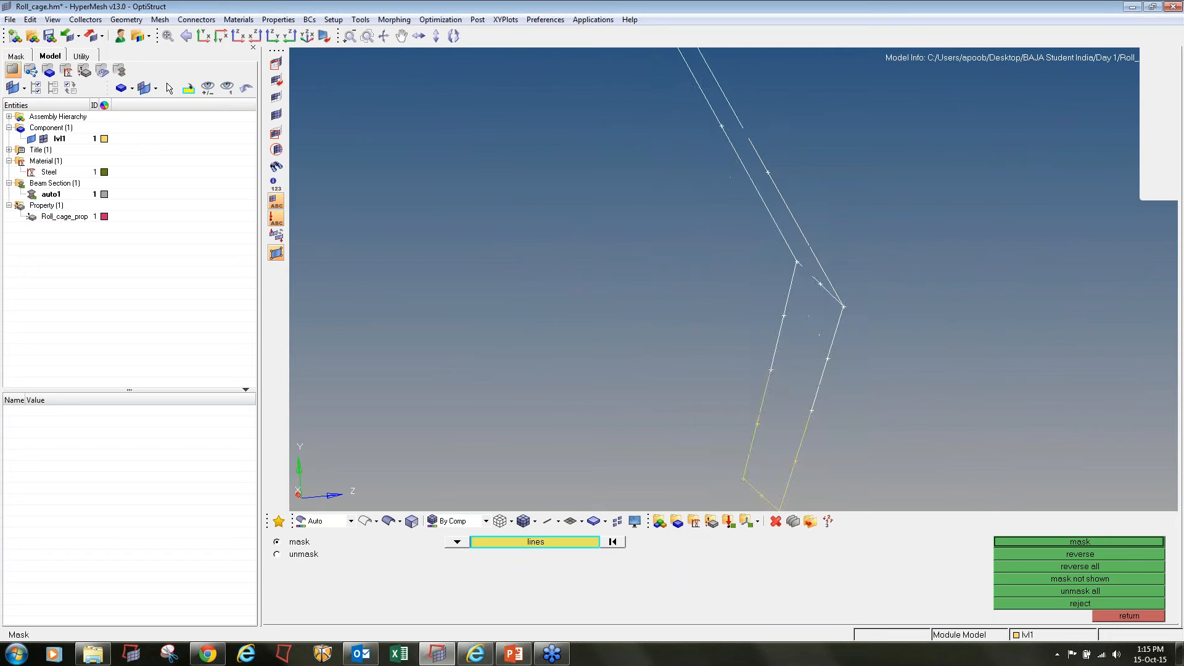
pyautogui.click(762, 405)
pyautogui.click(799, 449)
pyautogui.click(748, 484)
pyautogui.middleClick(630, 366)
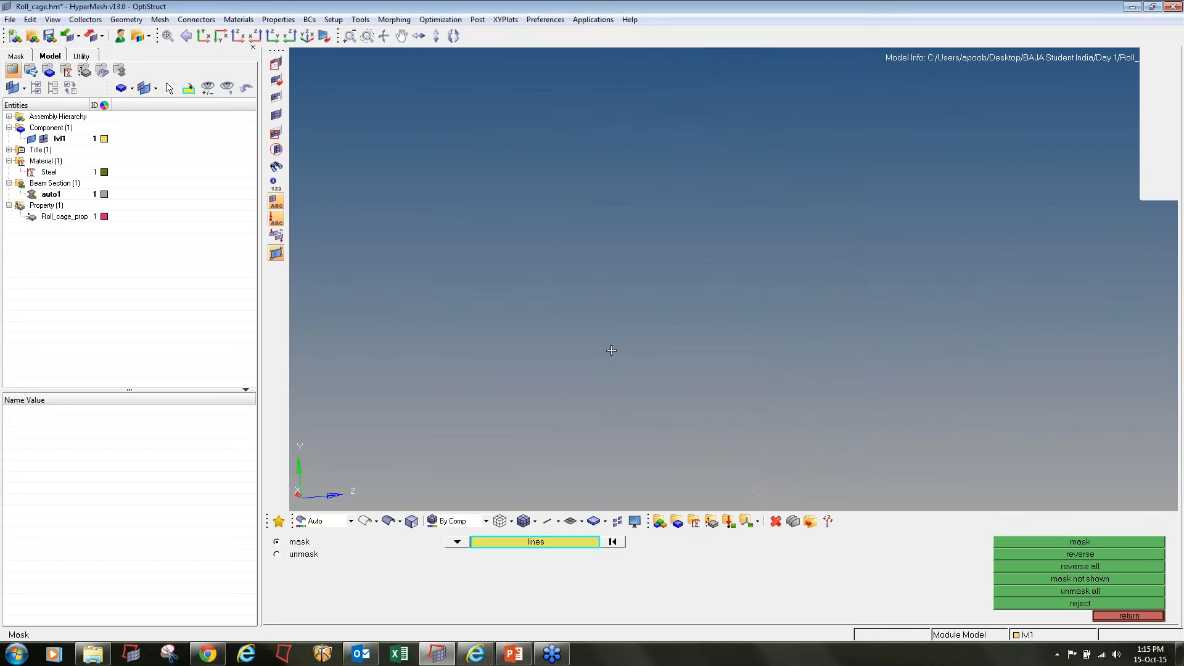
# Redisplay all geometry lines of component lvl1 and close the mask tool
pyautogui.click(32, 140)
pyautogui.click(32, 140)
pyautogui.keyDown('ctrl'); pyautogui.scroll(-9, 592, 179); pyautogui.keyUp('ctrl')
pyautogui.keyDown('ctrl'); pyautogui.moveTo(743, 326); pyautogui.dragTo(811, 365); pyautogui.keyUp('ctrl')
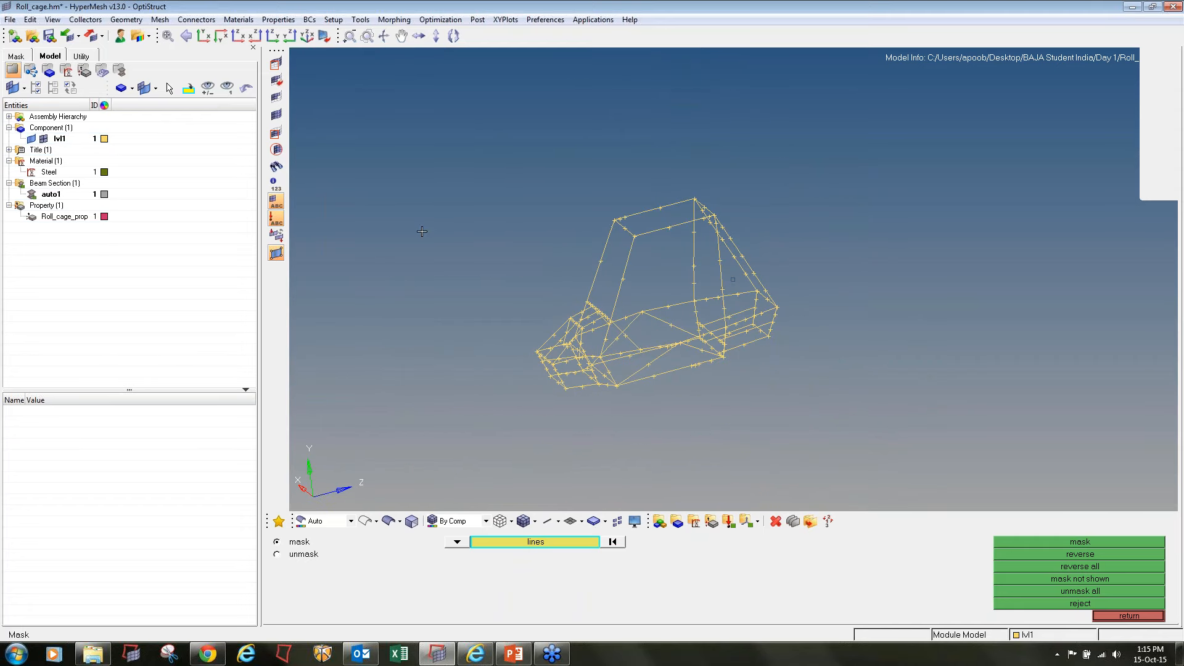
pyautogui.click(1119, 616)
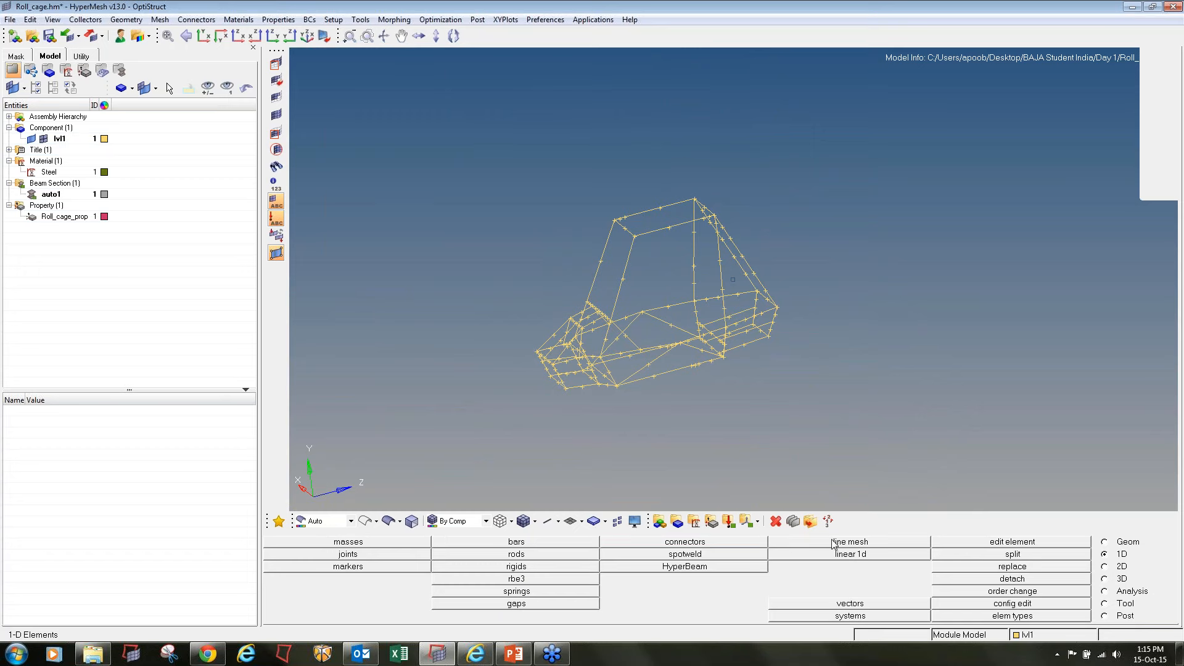
# Set up a line mesh of all cage lines with bar2 elements and the property Roll_cage_prop
pyautogui.click(805, 542)
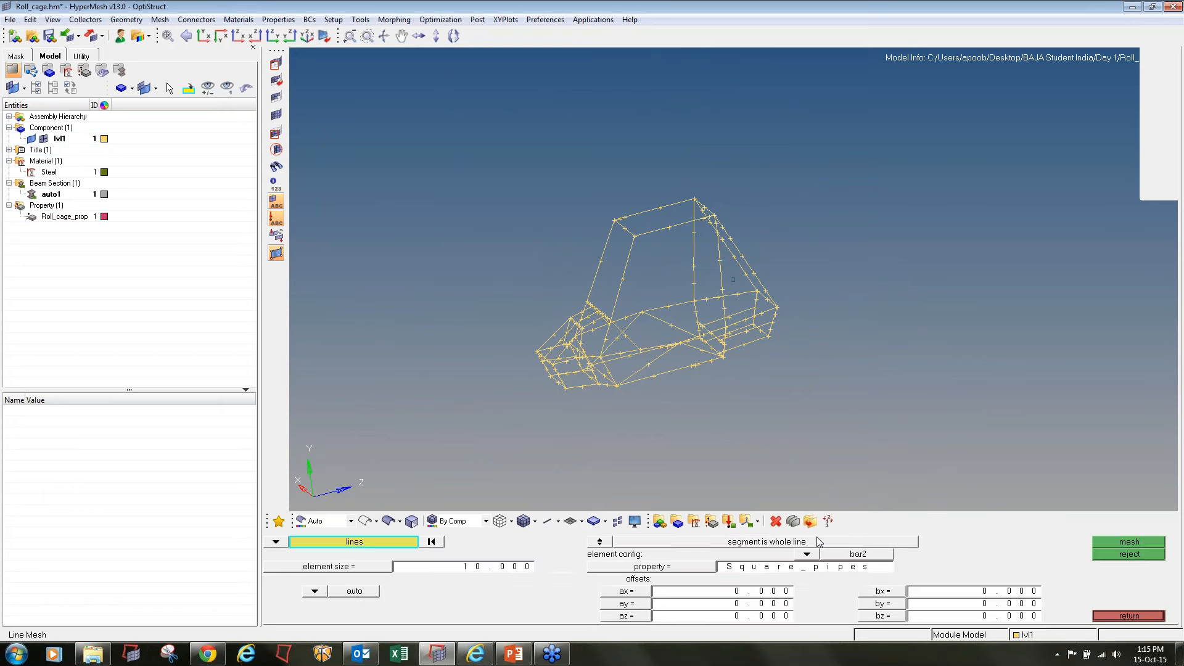
pyautogui.keyDown('shift'); pyautogui.moveTo(439, 102); pyautogui.dragTo(986, 503); pyautogui.keyUp('shift')
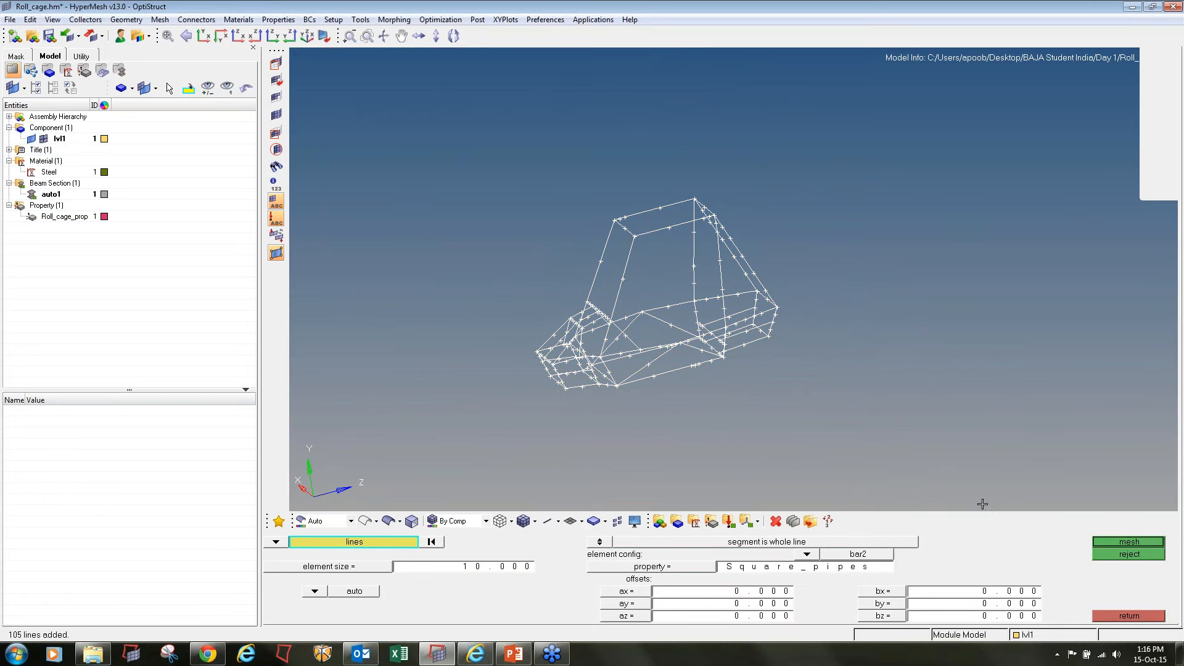
pyautogui.click(803, 554)
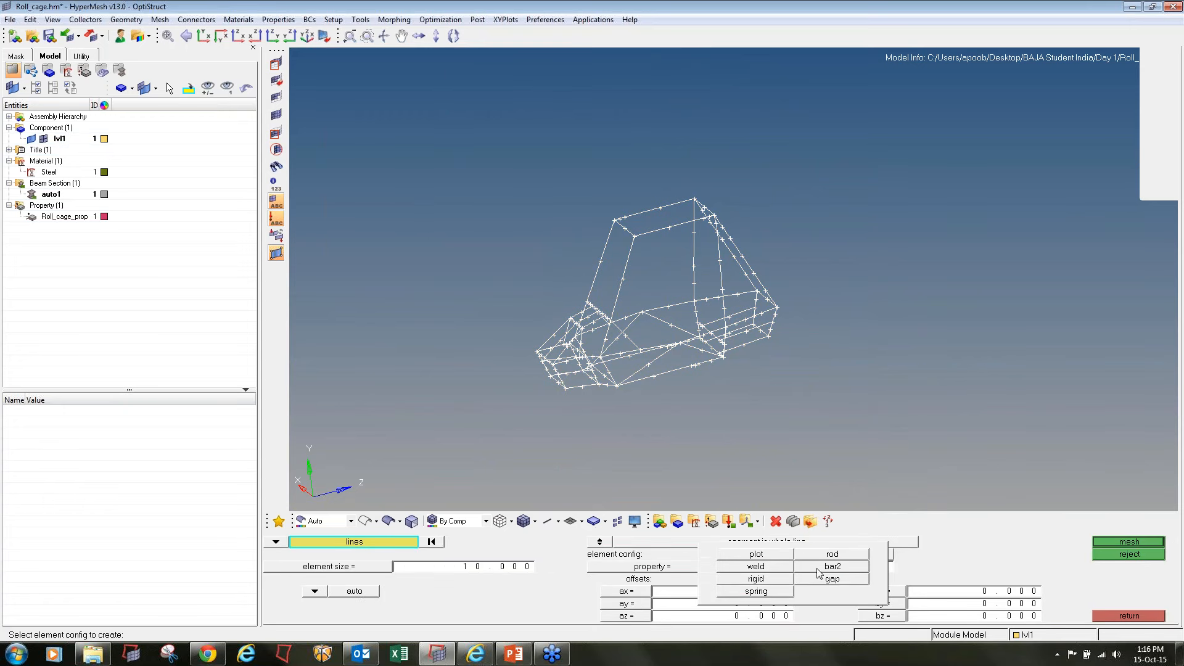
pyautogui.click(817, 567)
pyautogui.click(695, 573)
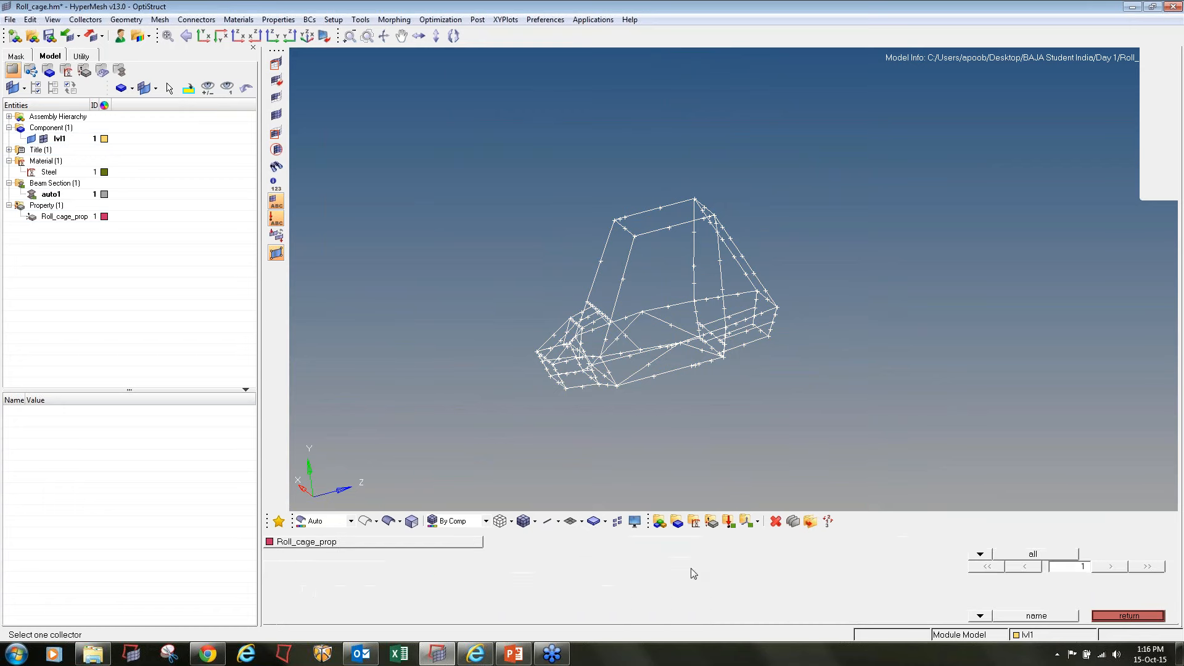
pyautogui.click(412, 553)
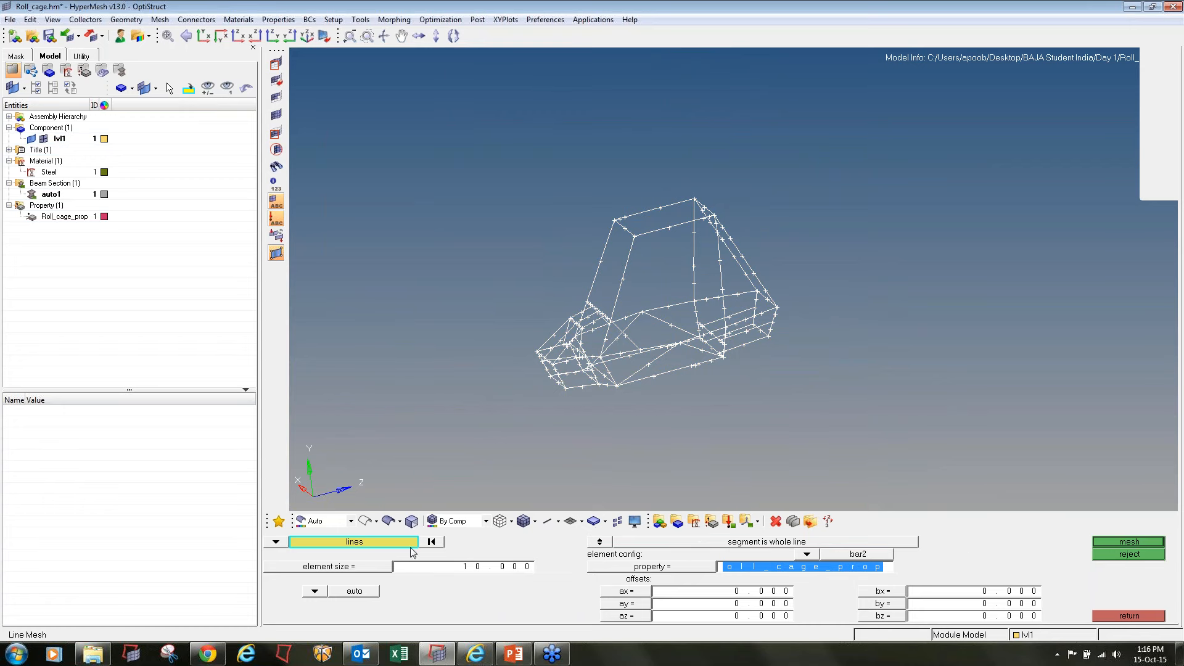
pyautogui.click(682, 574)
pyautogui.click(317, 540)
# Set the element size to 20 and mesh the selected cage lines, accepting the element densities
pyautogui.click(464, 572)
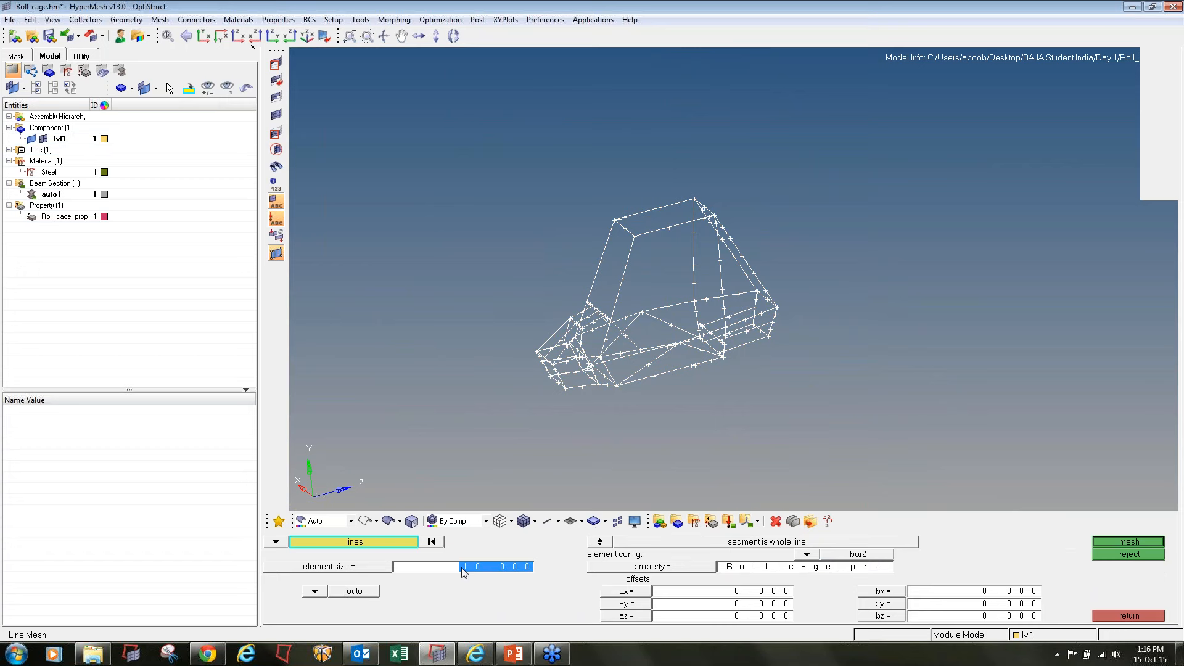
pyautogui.write('20')
pyautogui.click(1101, 542)
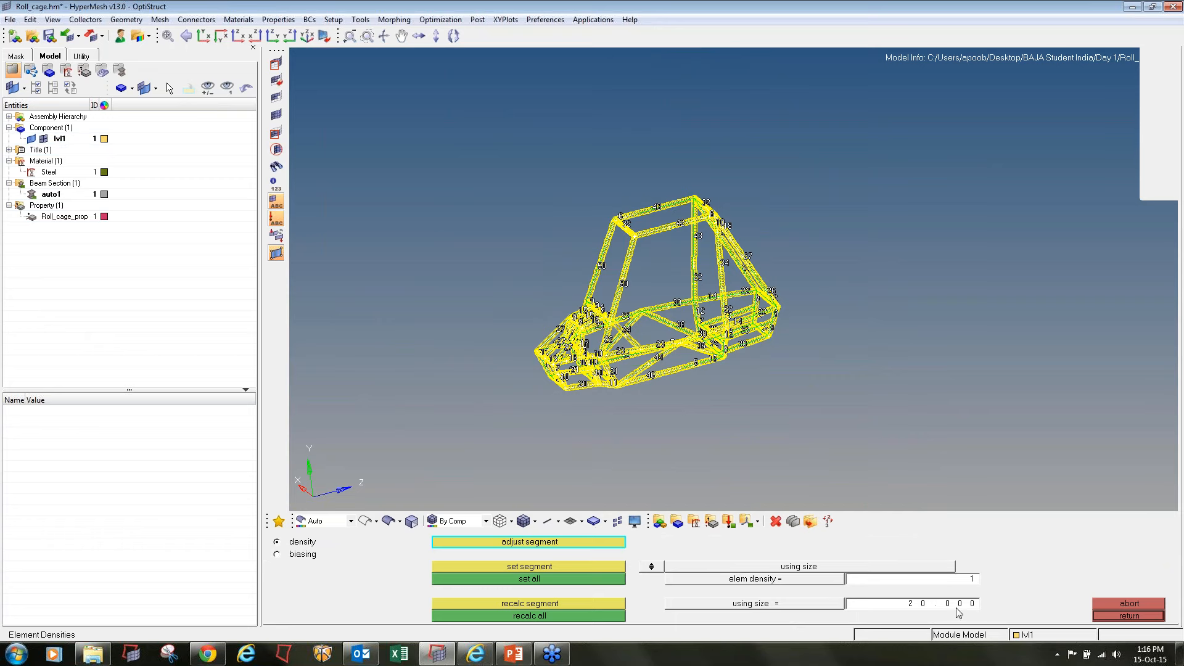
pyautogui.click(1129, 615)
pyautogui.click(1129, 616)
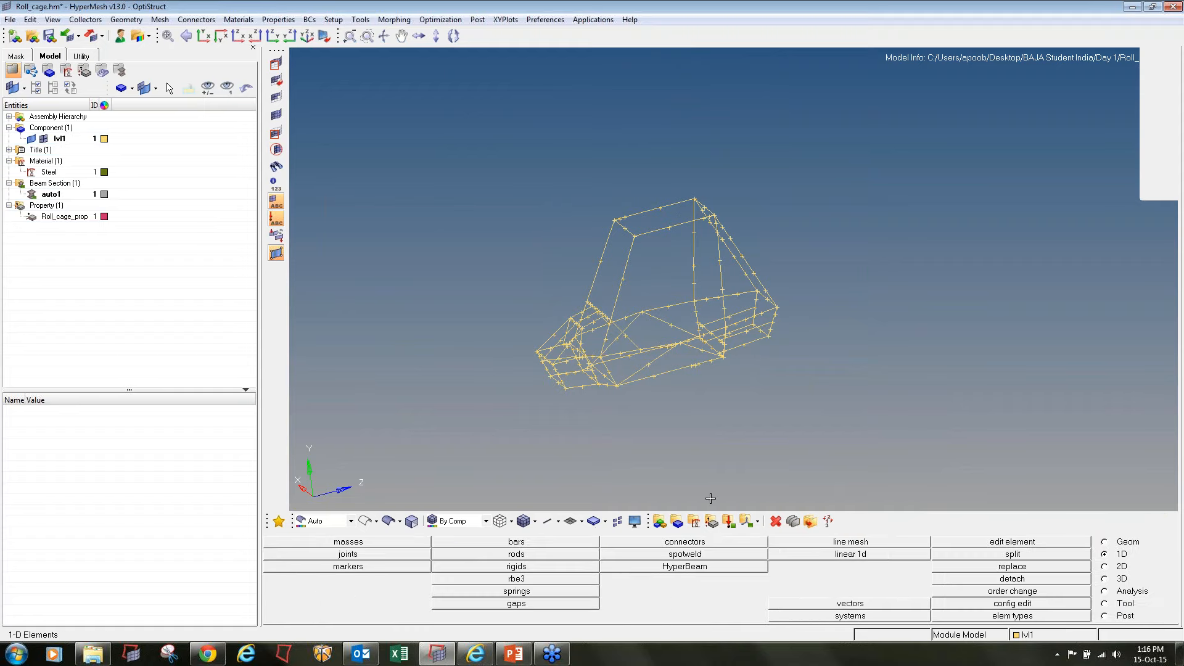
# Hide the geometry of component lvl1, leaving only its 1D elements displayed
pyautogui.click(30, 138)
pyautogui.keyDown('ctrl'); pyautogui.moveTo(607, 355); pyautogui.dragTo(586, 364); pyautogui.keyUp('ctrl')
pyautogui.keyDown('ctrl'); pyautogui.scroll(5, 579, 370); pyautogui.keyUp('ctrl')
pyautogui.keyDown('ctrl'); pyautogui.moveTo(579, 370); pyautogui.dragTo(637, 312, button='right'); pyautogui.keyUp('ctrl')
pyautogui.keyDown('ctrl'); pyautogui.scroll(-3, 662, 334); pyautogui.keyUp('ctrl')
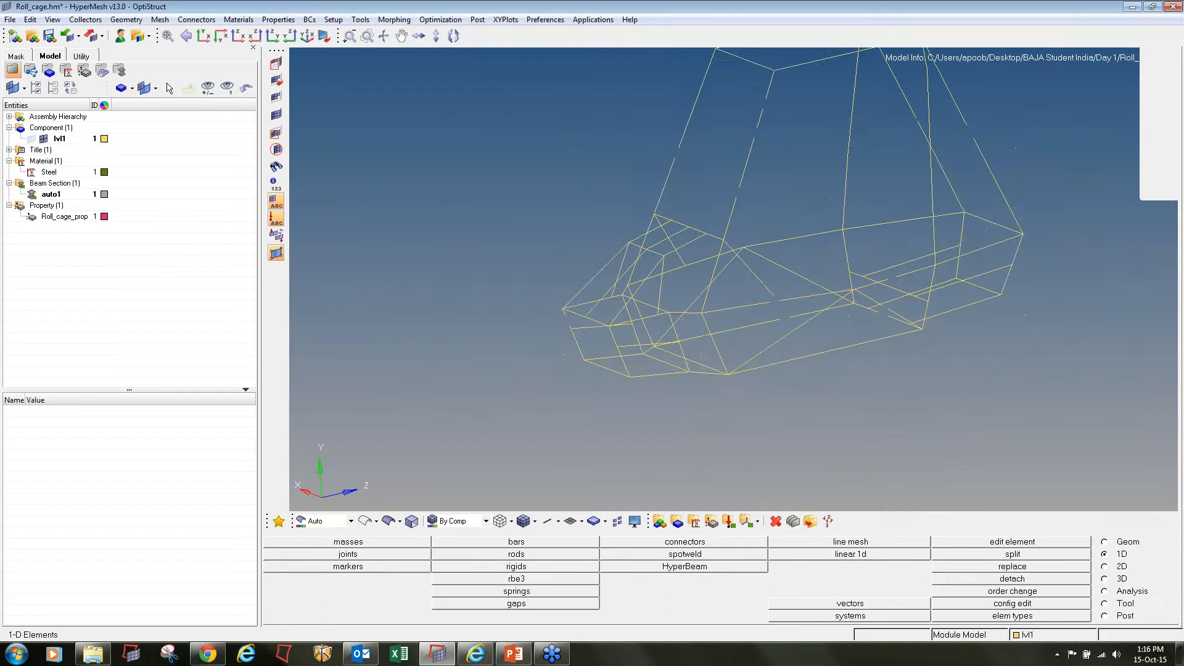
# Examine the cage beams in the detailed 1D element representation and restore the traditional representation
pyautogui.click(558, 521)
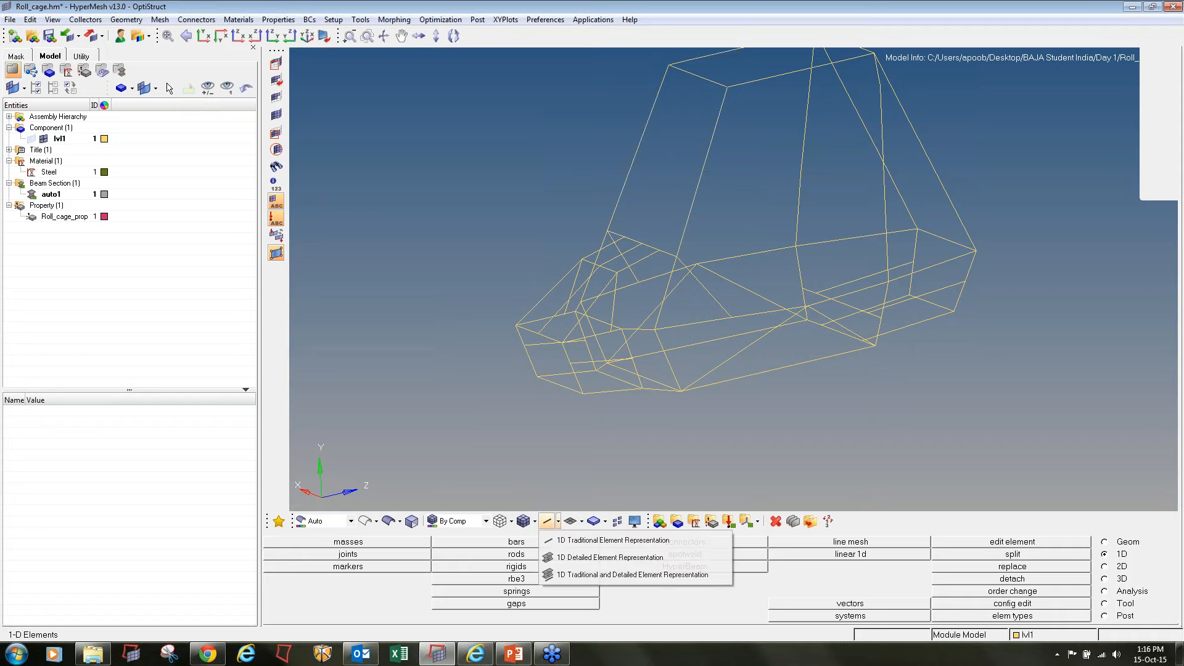
pyautogui.click(592, 557)
pyautogui.keyDown('ctrl'); pyautogui.moveTo(714, 269); pyautogui.dragTo(641, 390); pyautogui.keyUp('ctrl')
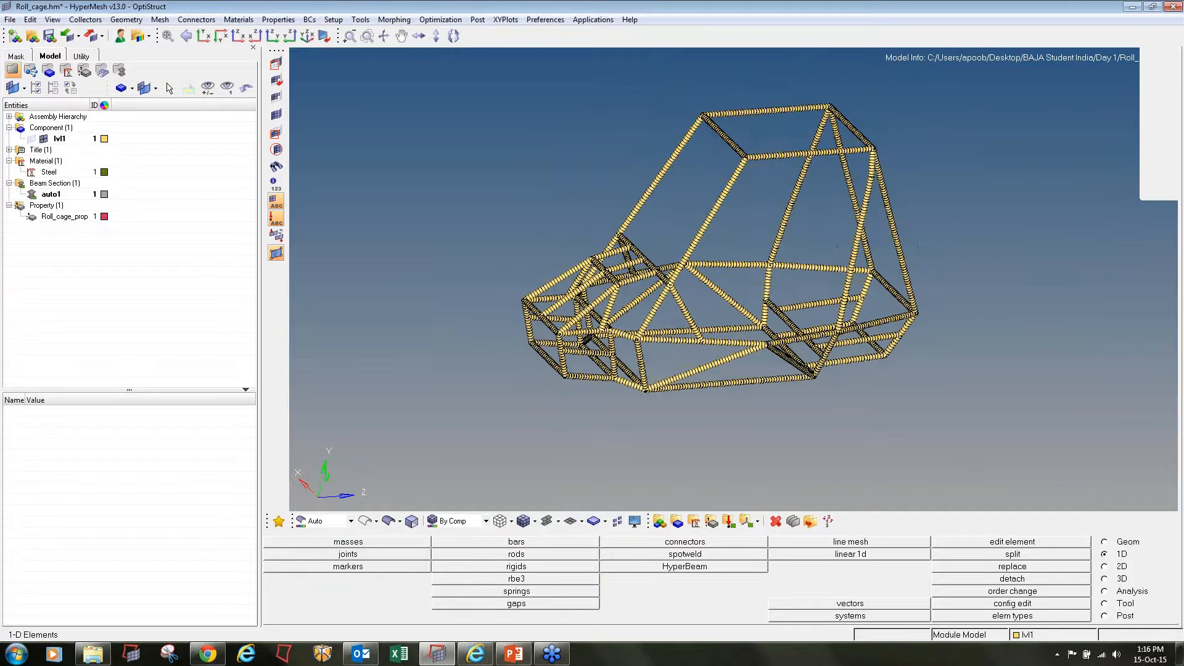
pyautogui.click(558, 521)
pyautogui.click(561, 537)
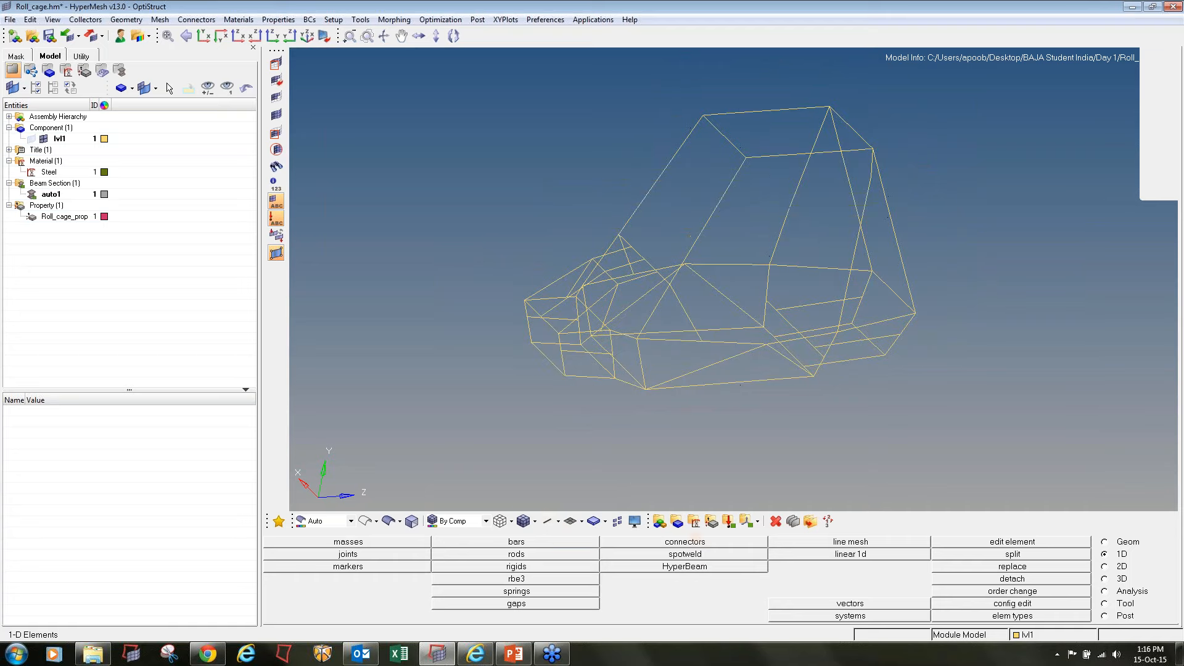
pyautogui.keyDown('ctrl'); pyautogui.moveTo(851, 346); pyautogui.dragTo(792, 290); pyautogui.keyUp('ctrl')
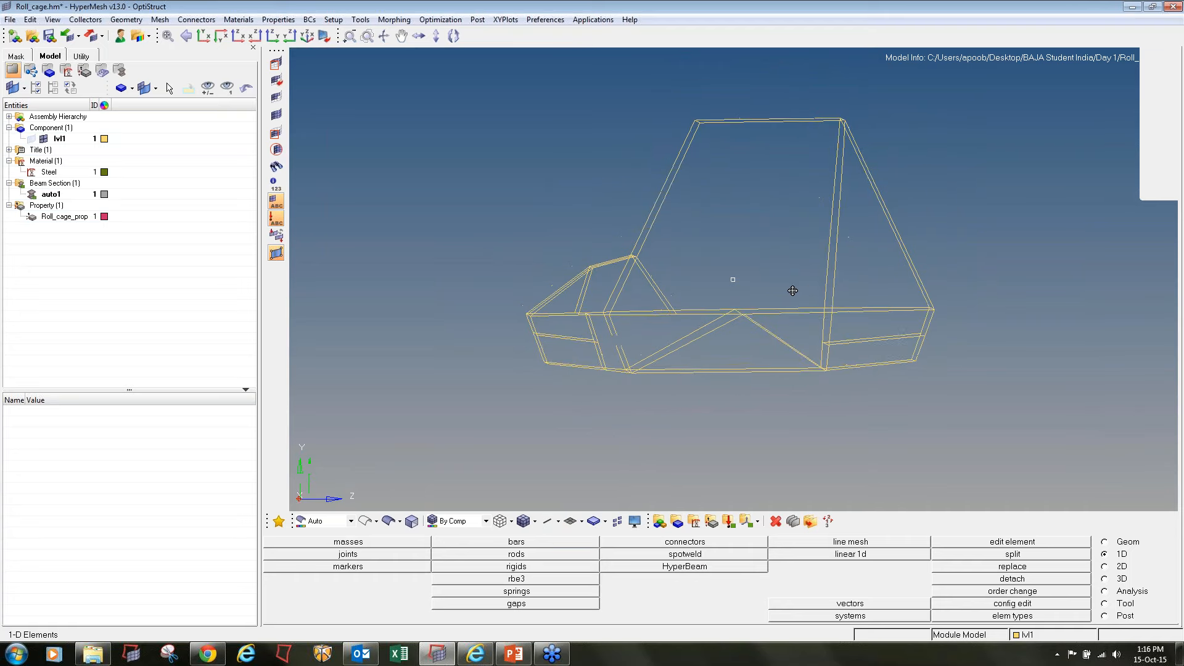
# Create a red load collector named F_I_F with no card image
pyautogui.click(728, 521)
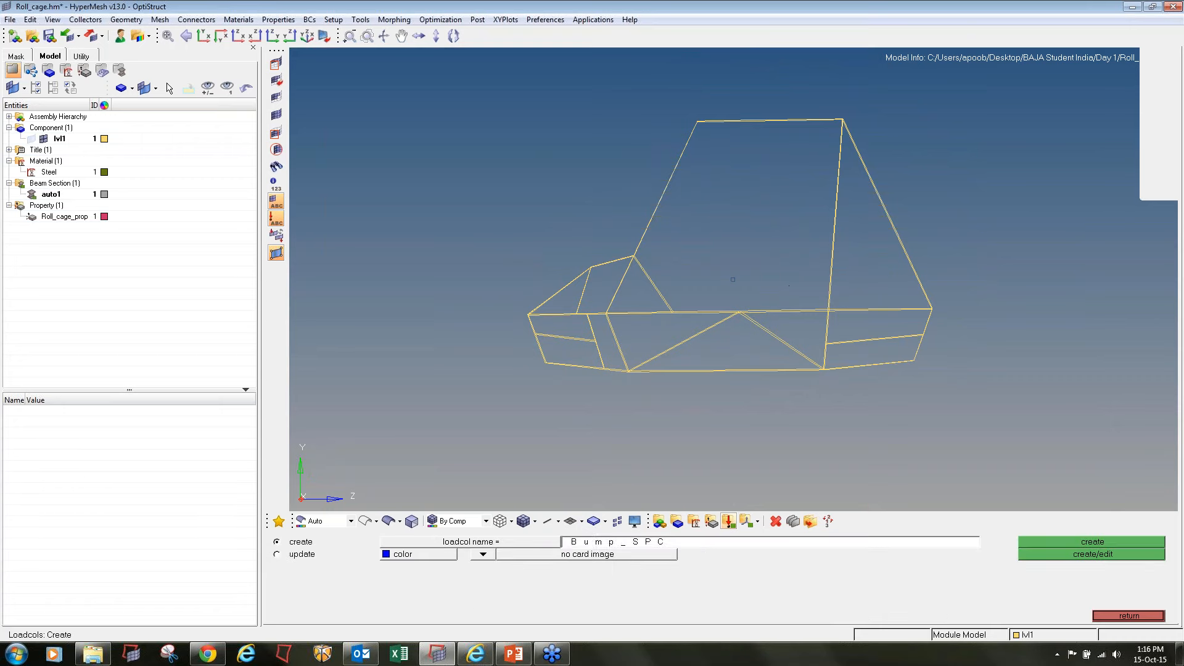
pyautogui.write('F_I_F_')
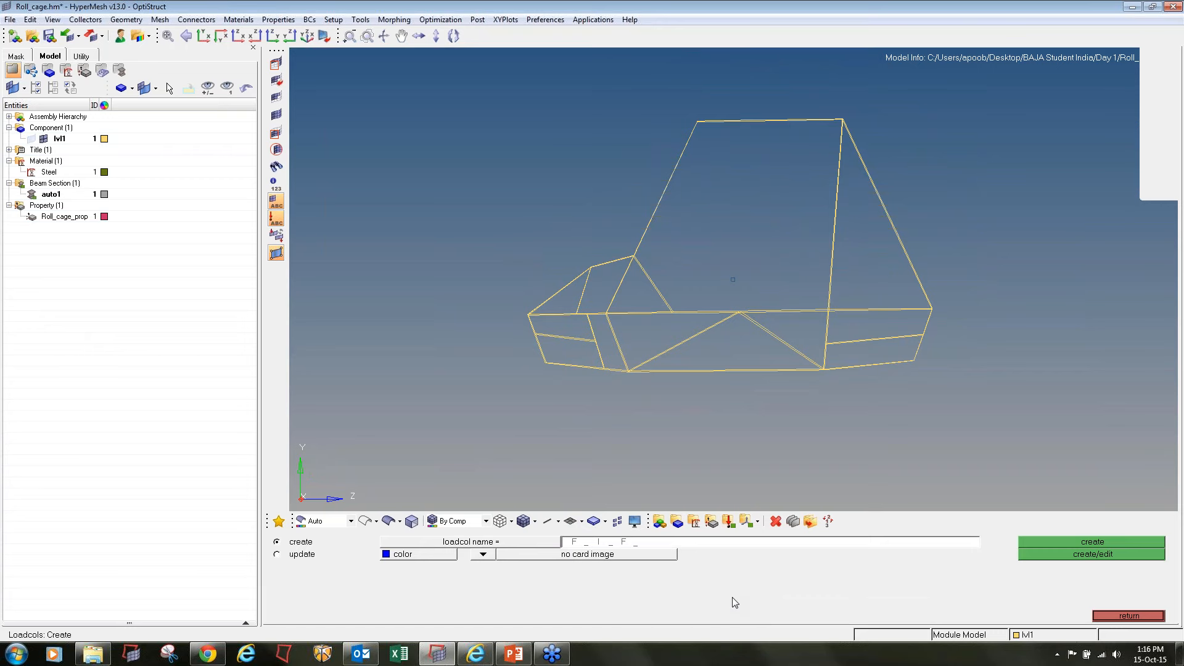
pyautogui.click(404, 555)
pyautogui.click(389, 526)
pyautogui.click(1137, 542)
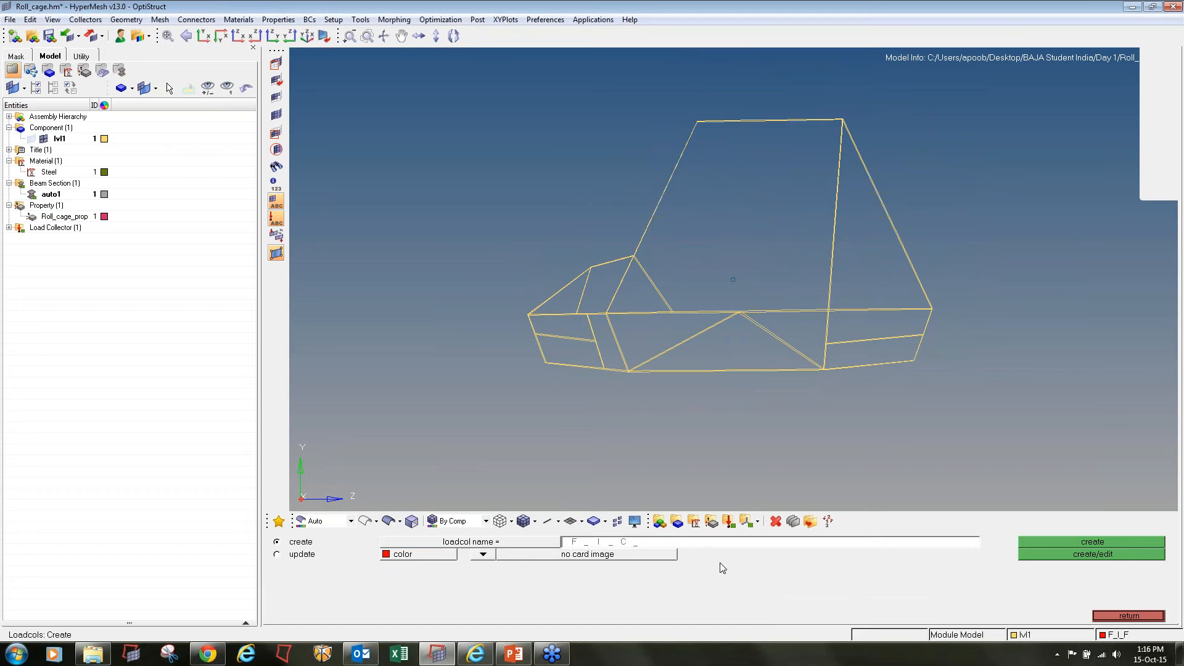
# Create a blue load collector named F_I_C with no card image and expand the load collector list
pyautogui.click(429, 553)
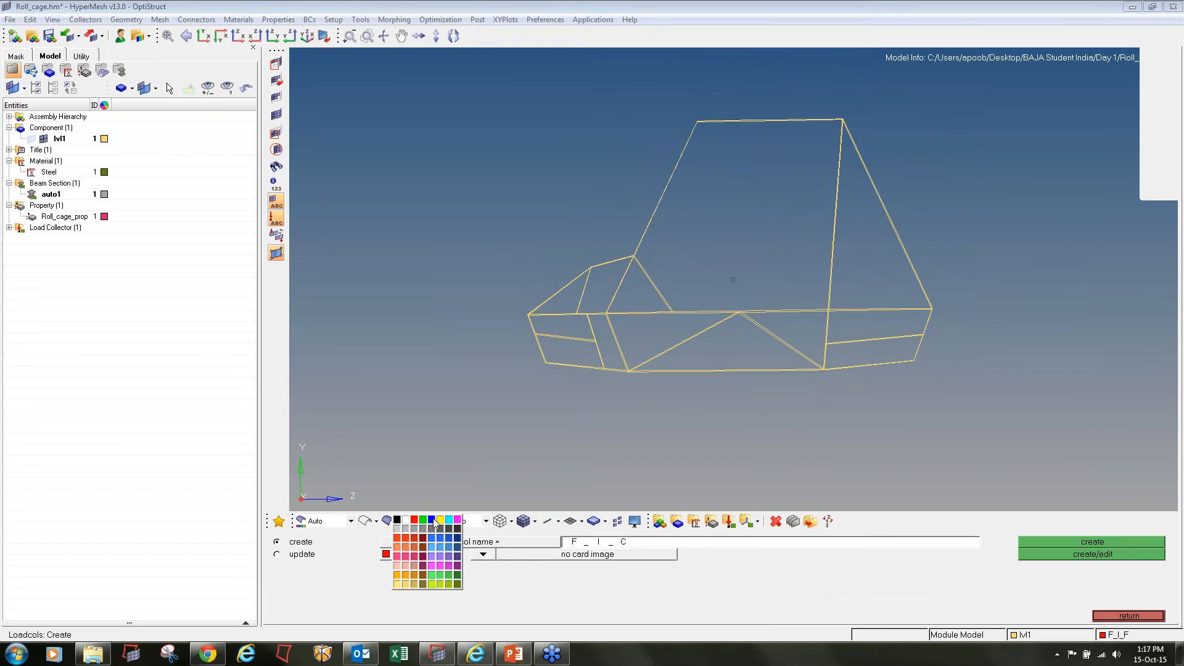
pyautogui.click(433, 521)
pyautogui.click(9, 228)
pyautogui.click(1054, 540)
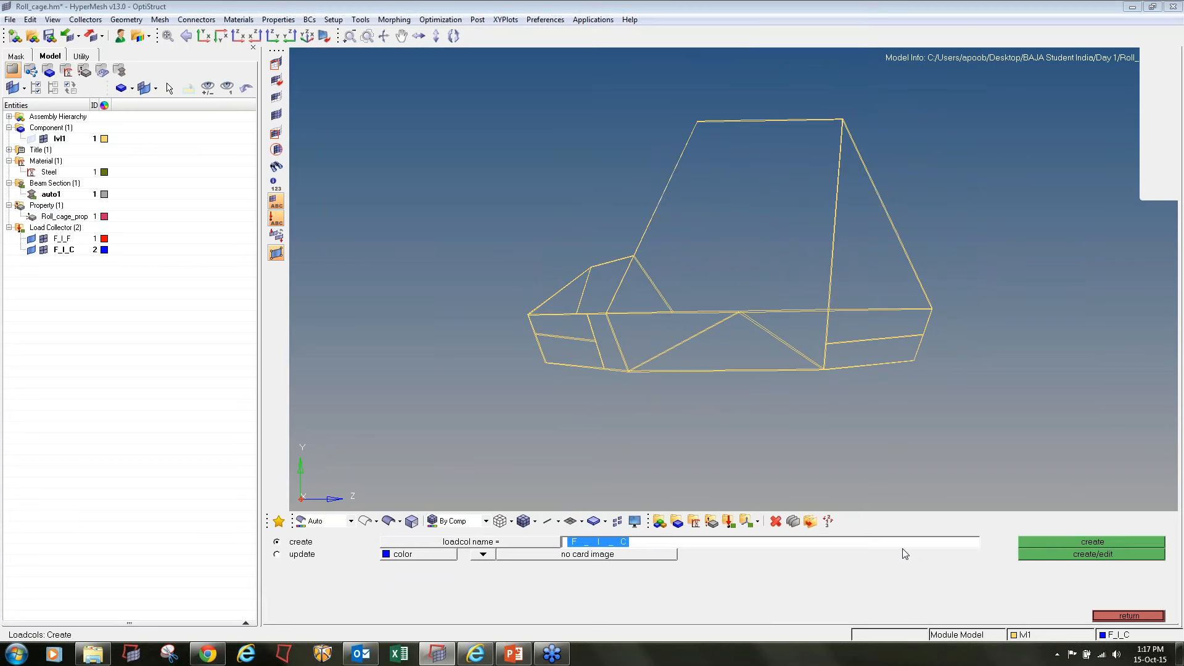
# Create a red load collector named S_I_F with no card image
pyautogui.write('S_')
pyautogui.click(405, 557)
pyautogui.click(393, 528)
pyautogui.click(1035, 546)
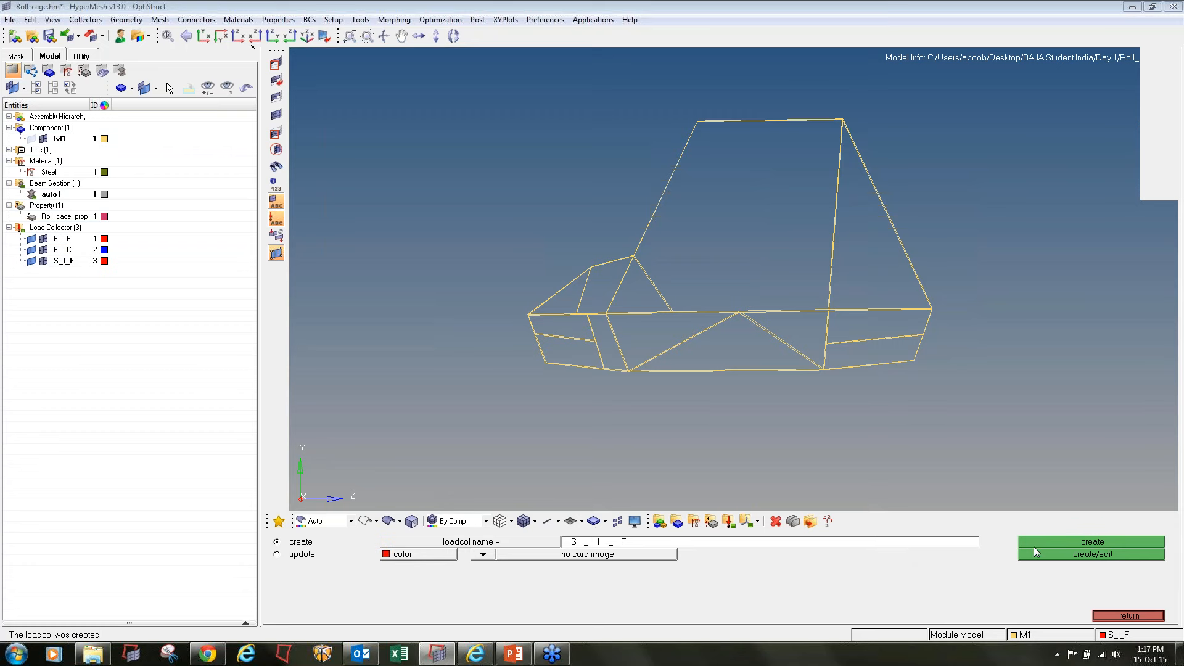
# Create a blue load collector named S_I_C with no card image
pyautogui.click(757, 541)
pyautogui.click(450, 554)
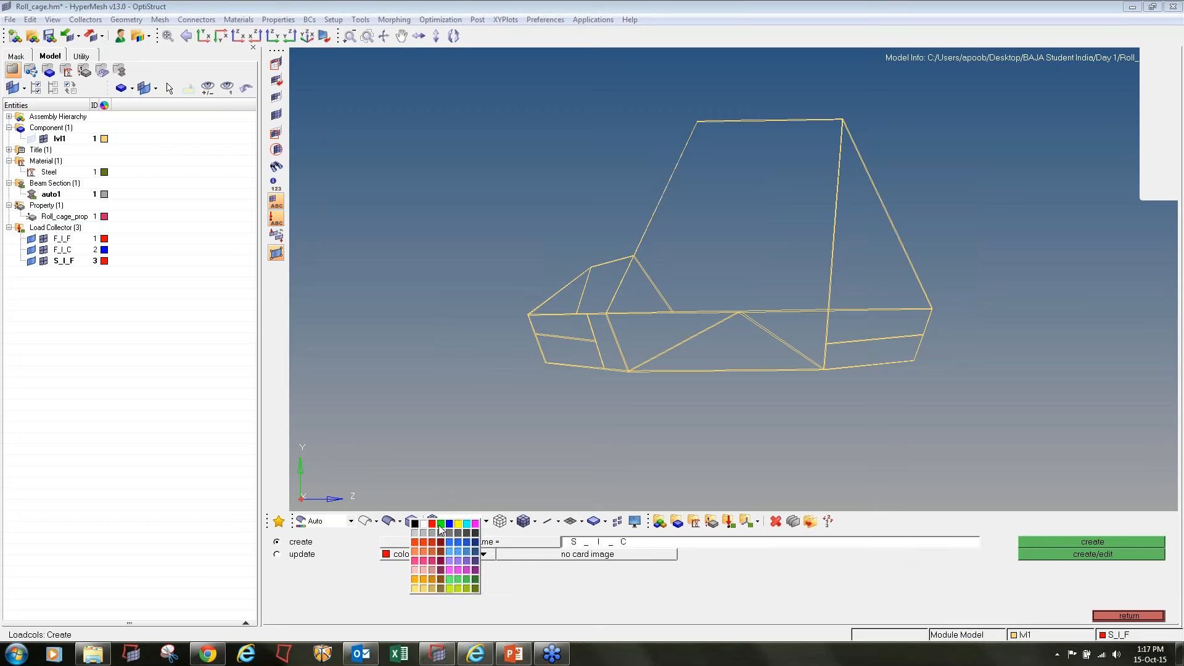
pyautogui.click(449, 525)
pyautogui.click(1107, 541)
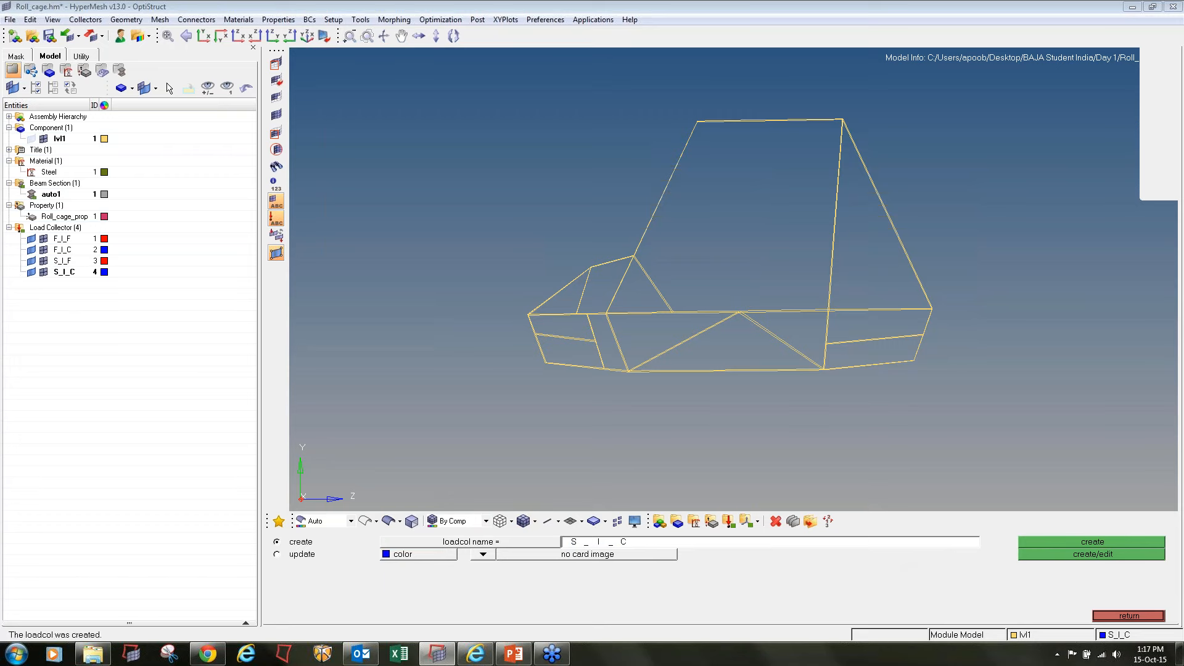
# Create a red load collector named R_I_F with no card image
pyautogui.click(785, 547)
pyautogui.write('R')
pyautogui.click(447, 559)
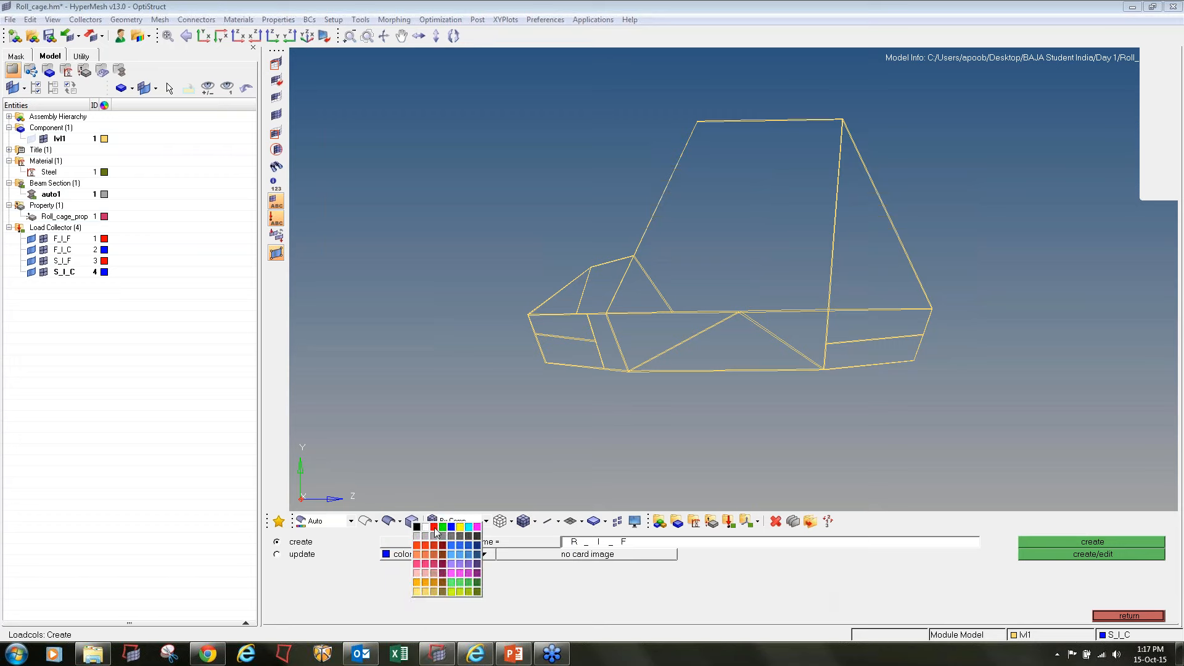
pyautogui.click(434, 527)
pyautogui.click(1024, 542)
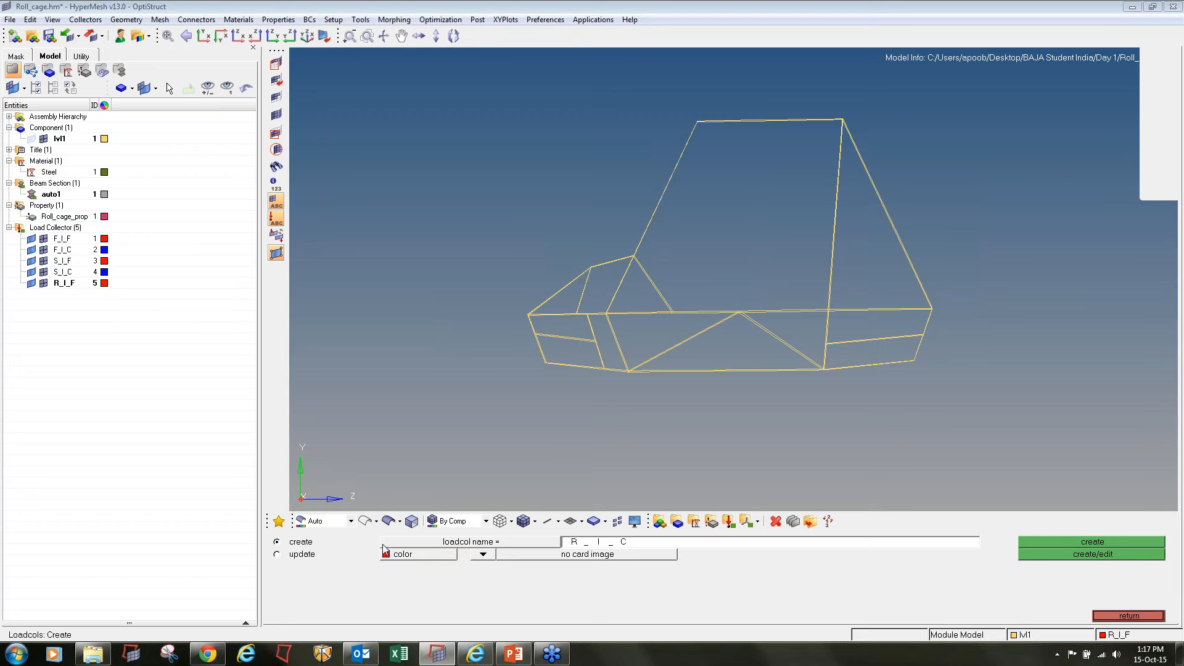
# Create a blue load collector named R_I_C with no card image
pyautogui.click(395, 556)
pyautogui.click(419, 527)
pyautogui.click(1024, 542)
# Create a red load collector named T_F with no card image
pyautogui.click(767, 543)
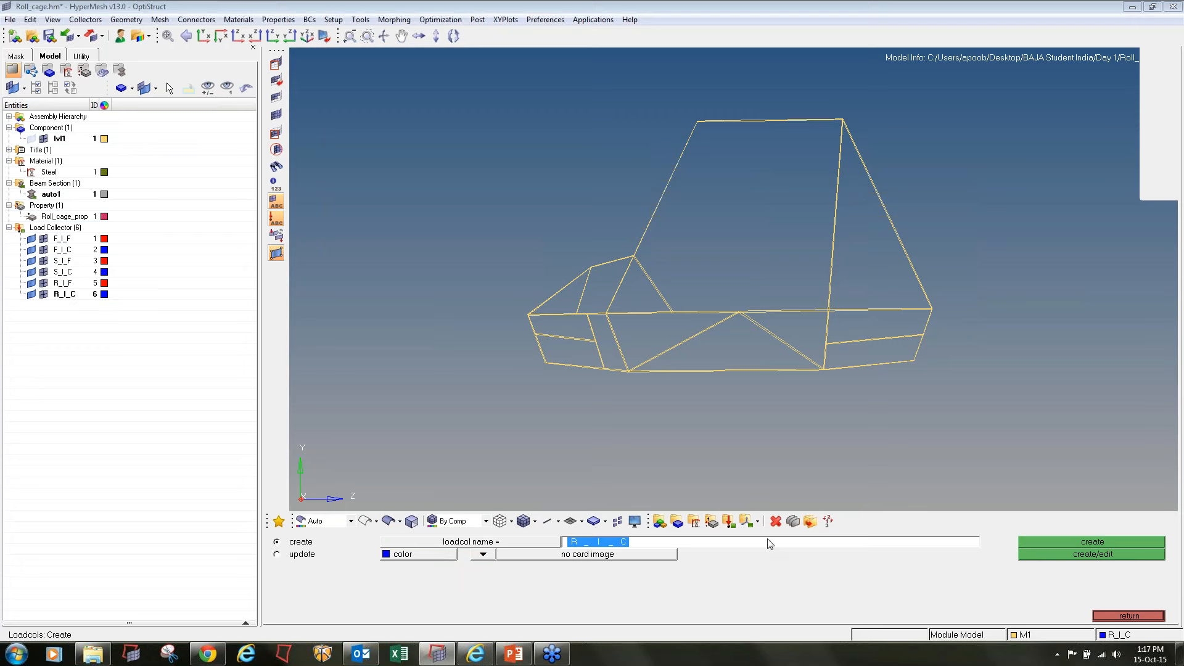
pyautogui.write('T_F')
pyautogui.click(452, 556)
pyautogui.click(435, 520)
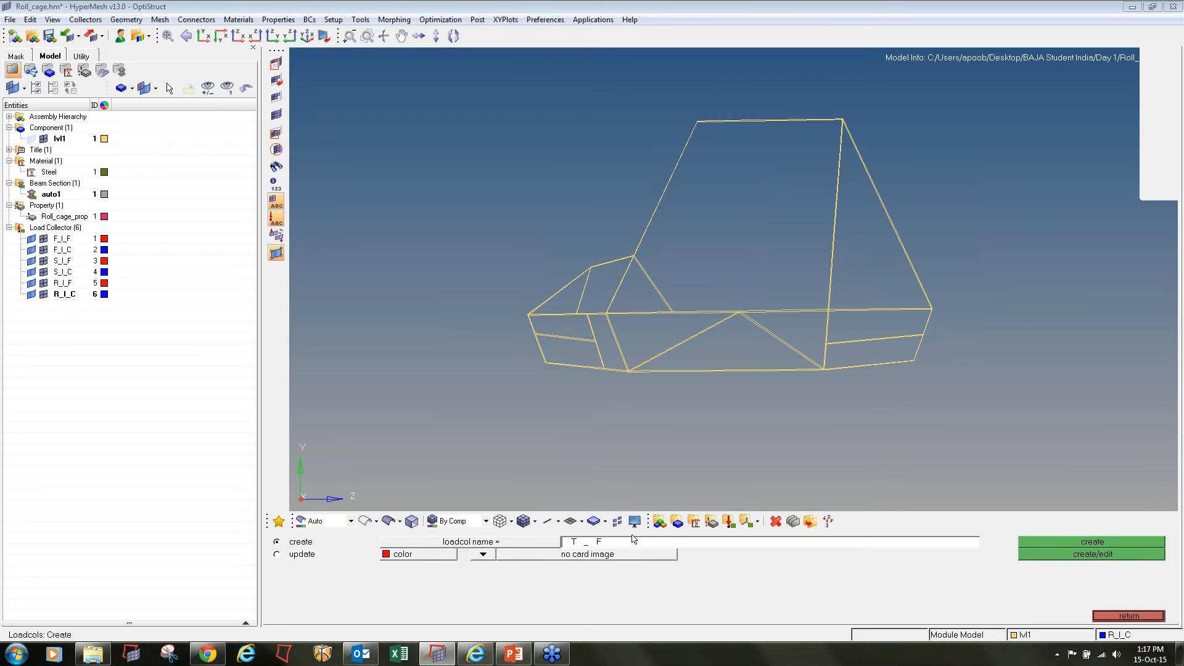
pyautogui.click(1038, 542)
# Create a blue load collector named T_C with no card image
pyautogui.click(716, 543)
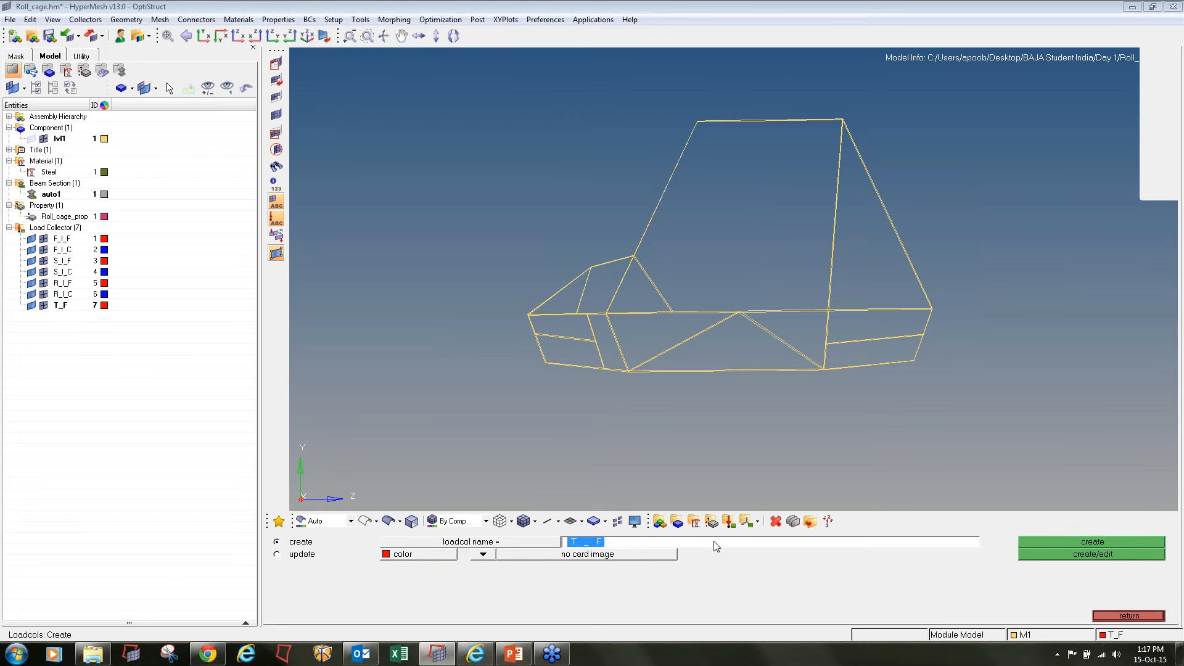
pyautogui.write('T_C')
pyautogui.click(423, 555)
pyautogui.click(427, 528)
pyautogui.click(1039, 543)
# Create a red load collector named B_F with no card image
pyautogui.write('B_')
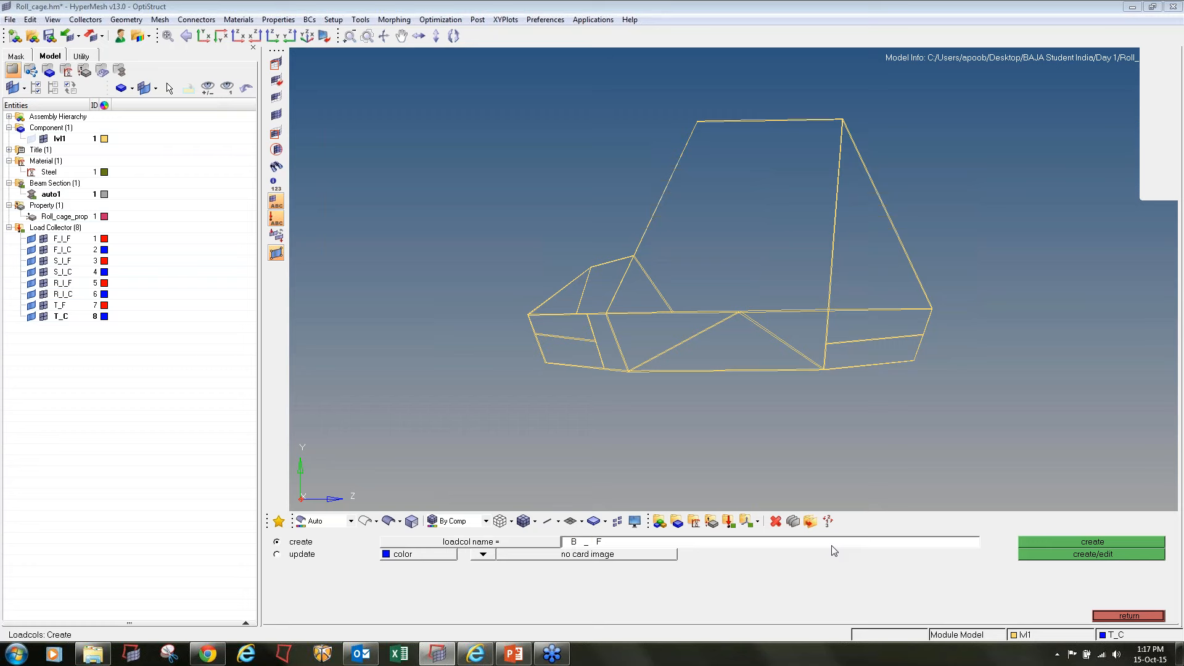
pyautogui.click(398, 554)
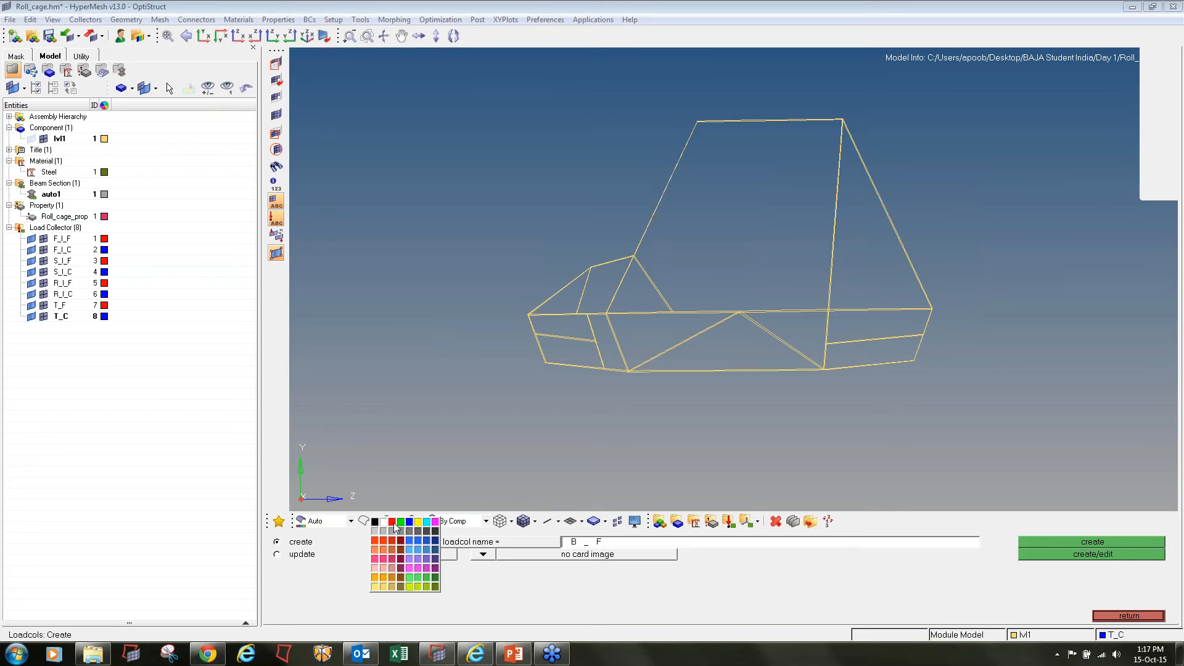
pyautogui.click(394, 523)
pyautogui.click(928, 545)
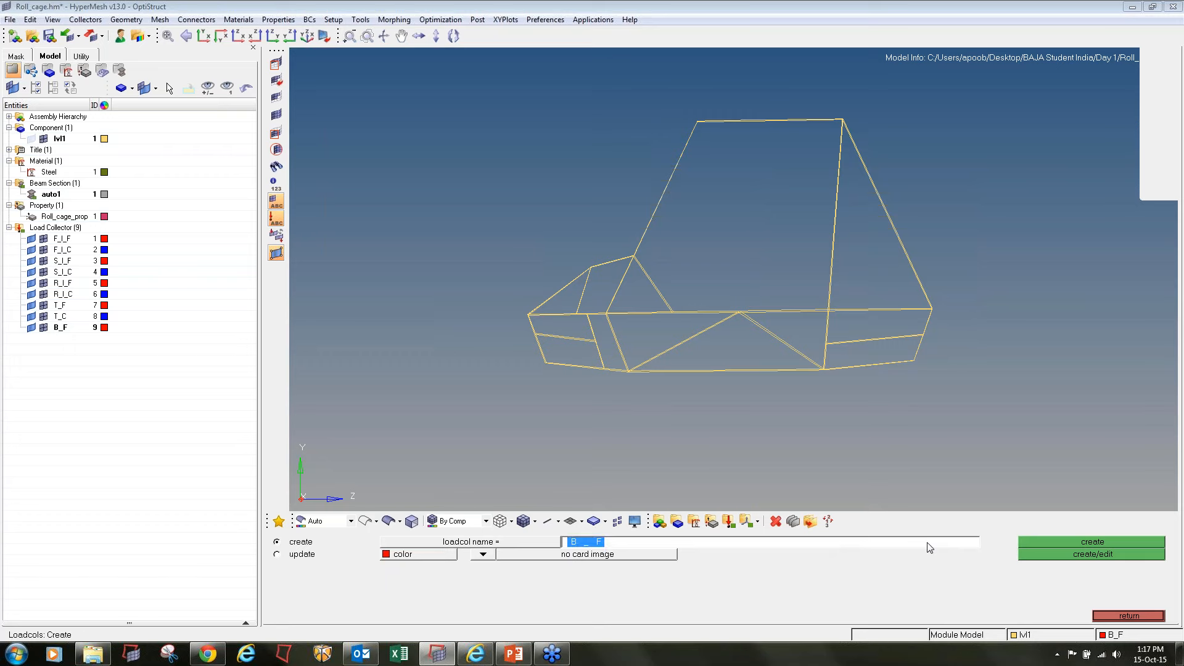
# Create a blue load collector named B_C with no card image and finish load collector creation
pyautogui.click(928, 544)
pyautogui.click(425, 555)
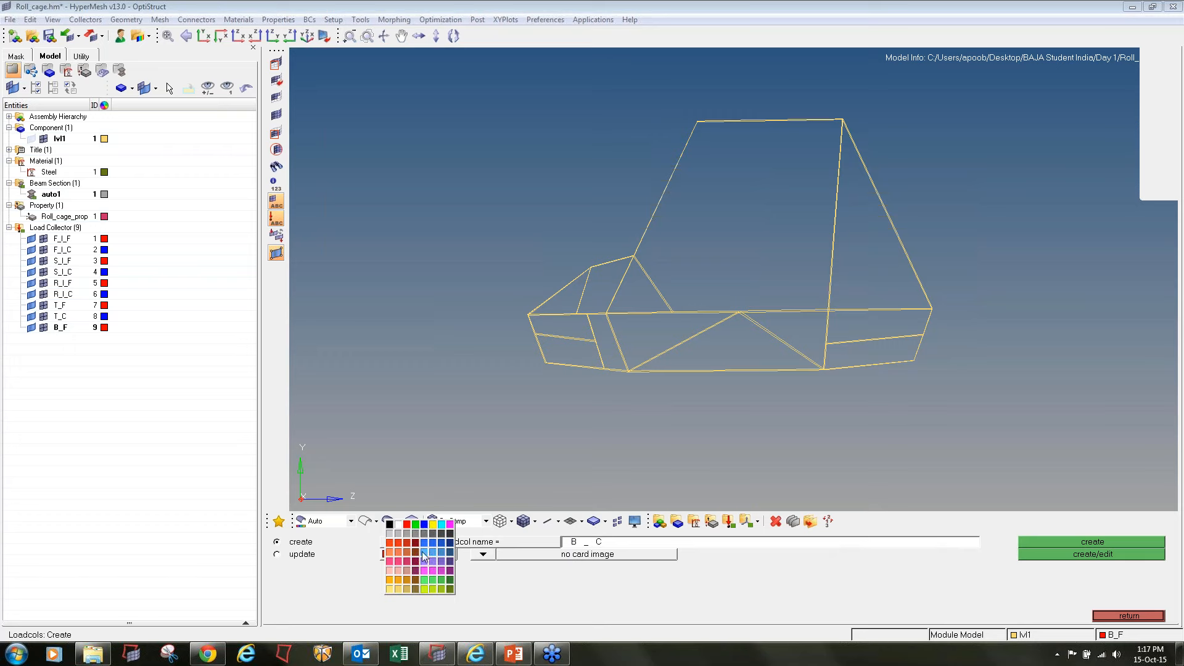
pyautogui.click(424, 525)
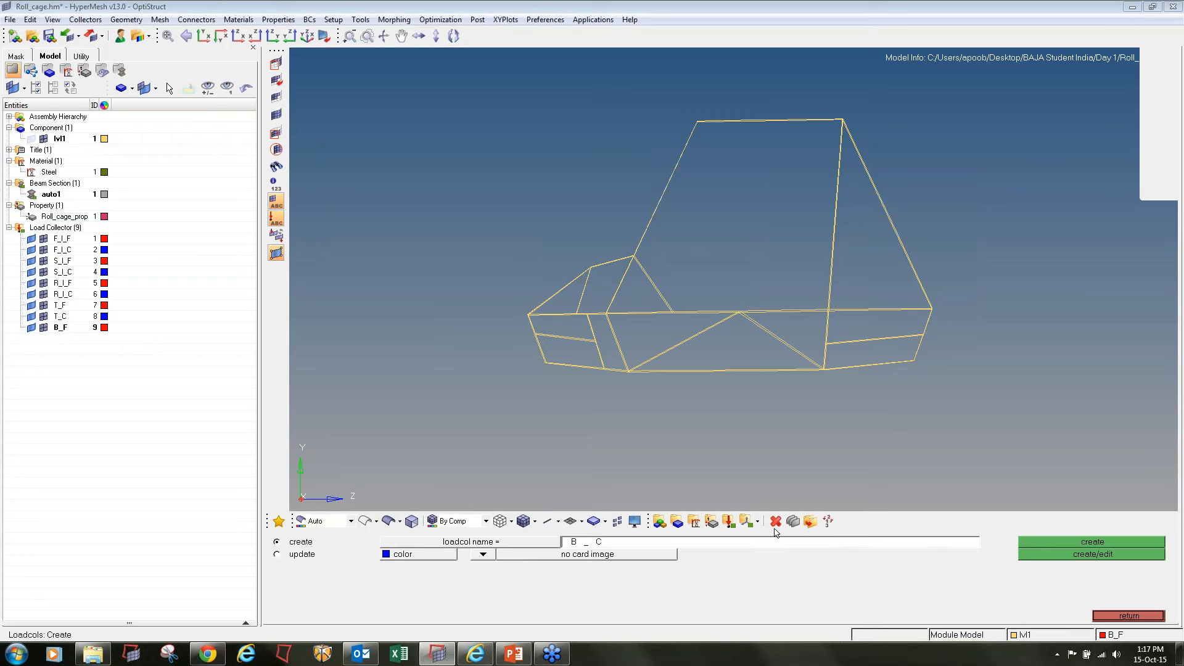
pyautogui.click(1116, 542)
pyautogui.click(1119, 615)
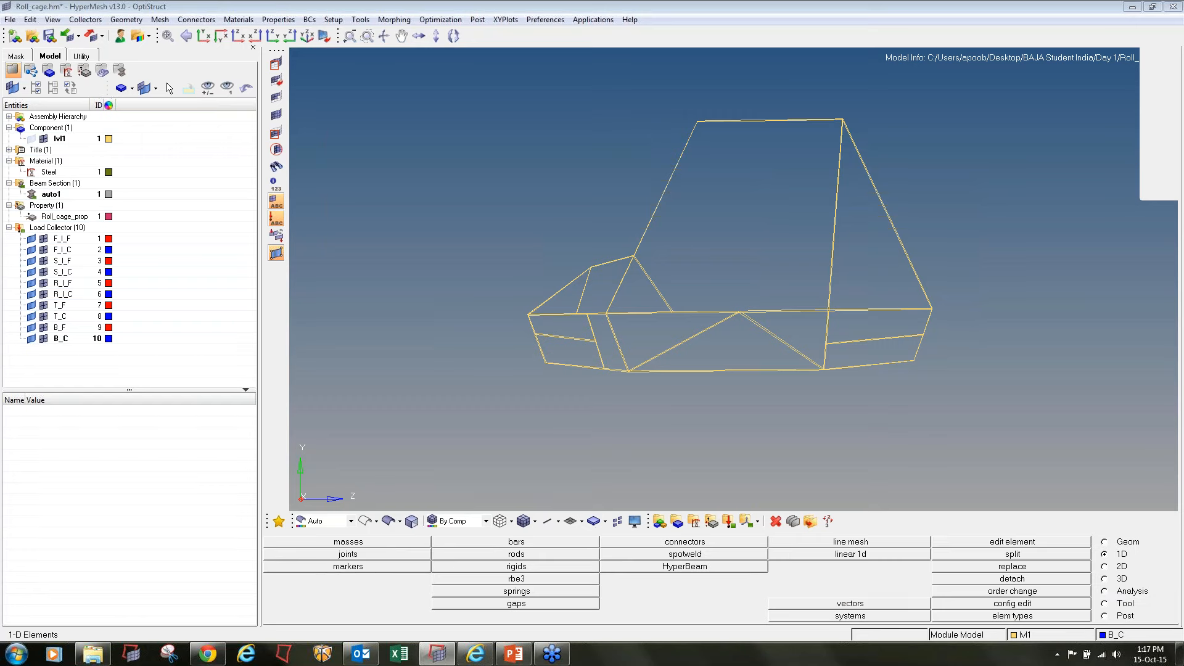
# Start creating forces from the analysis functions and make the F_I_F load collector current
pyautogui.click(1106, 592)
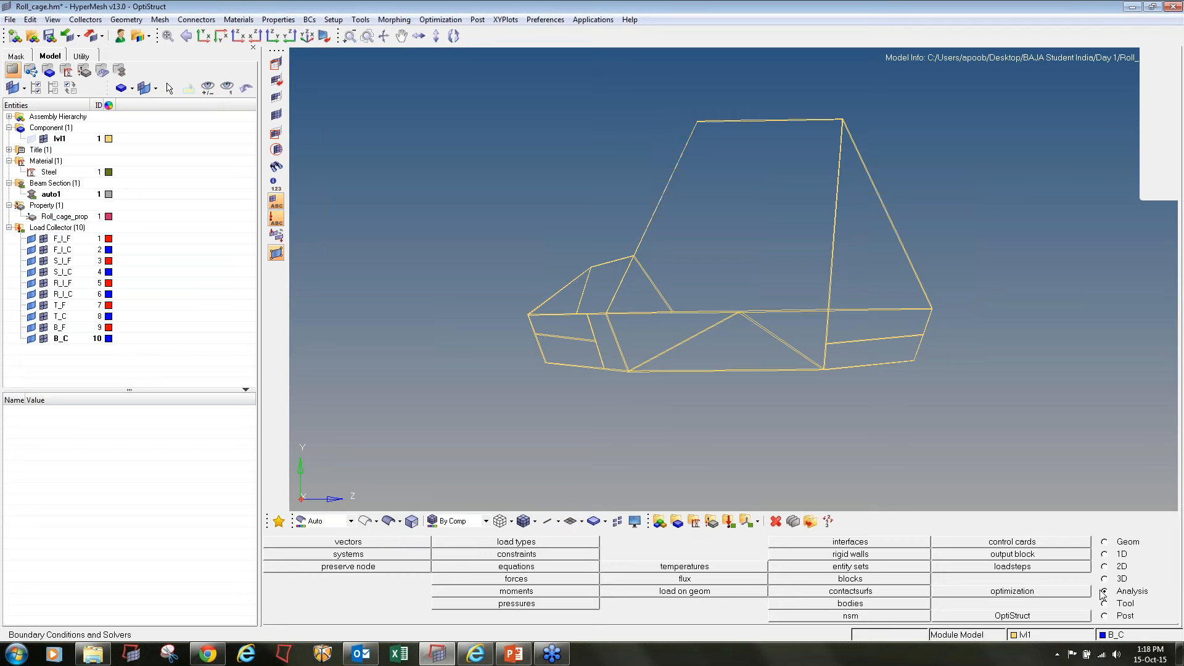
pyautogui.click(522, 581)
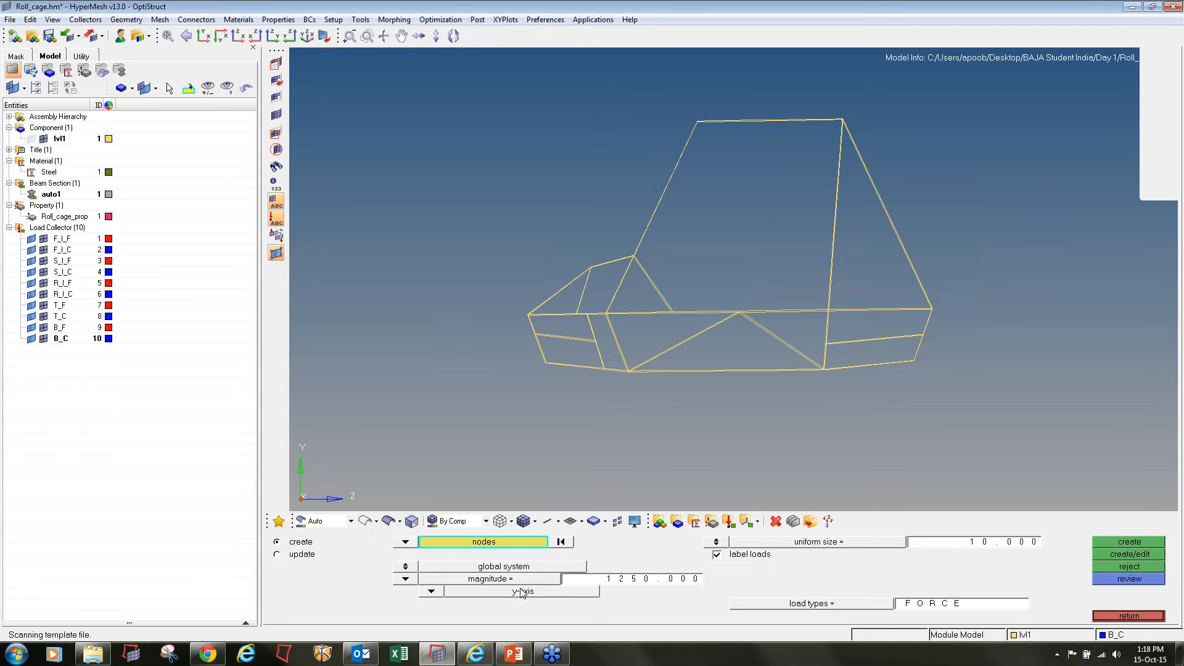
pyautogui.rightClick(68, 244)
pyautogui.click(102, 362)
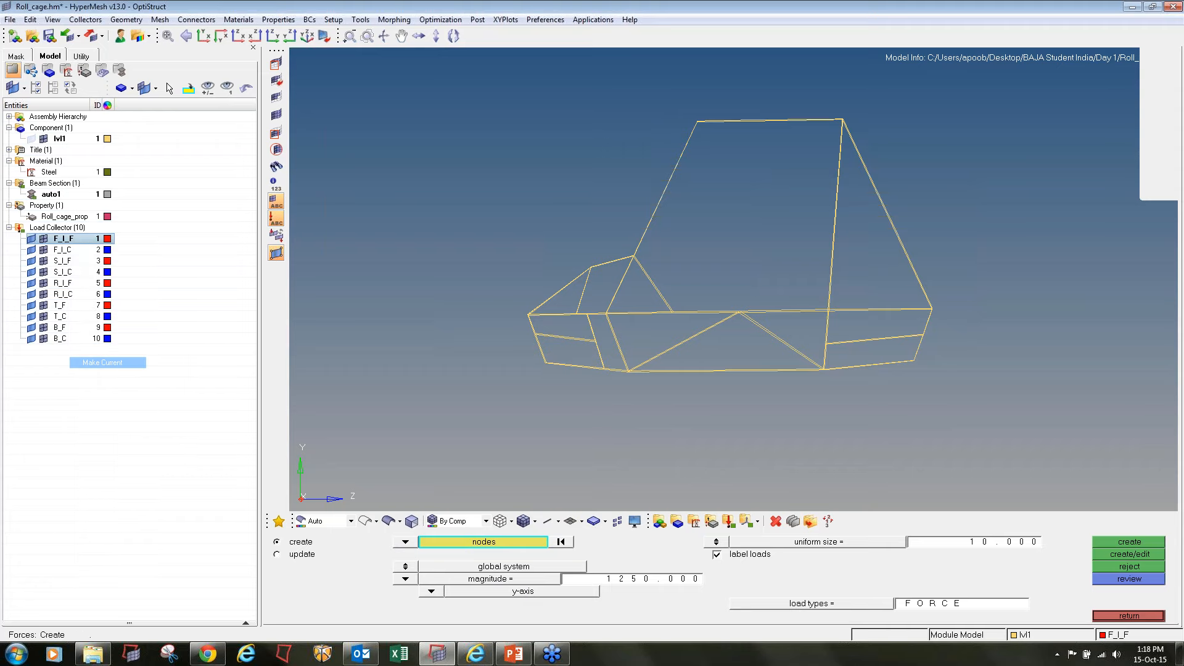
# Turn off the element labels and select all nodes along the upper front cross member of the roll cage
pyautogui.scroll(3, 491, 316)
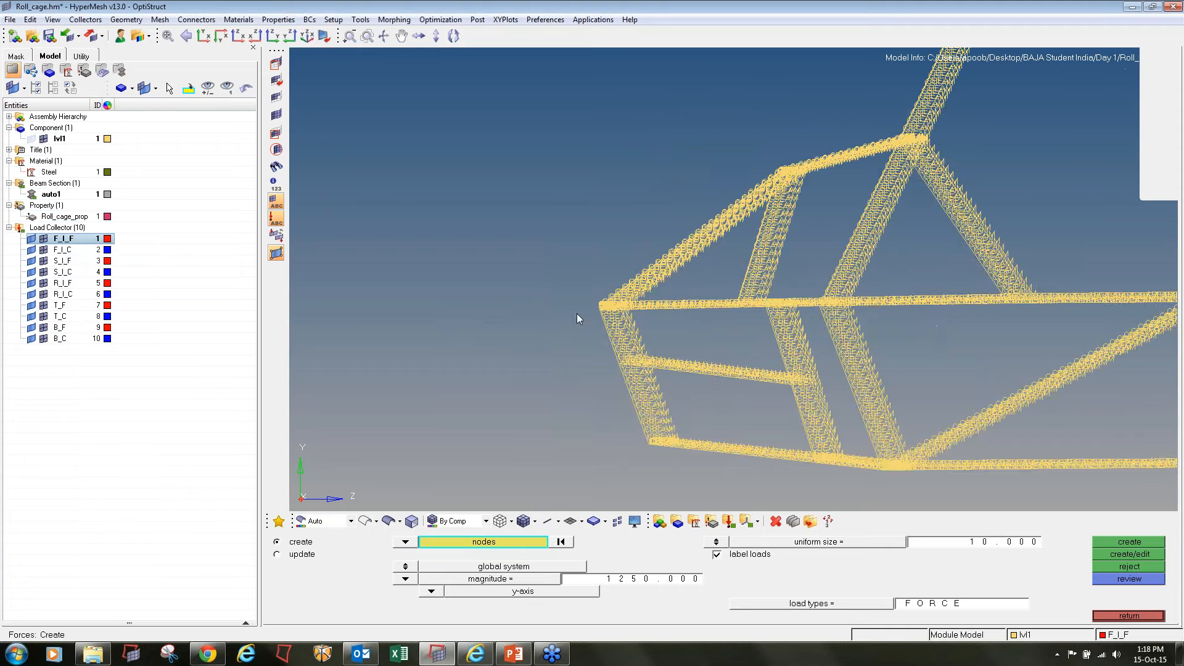
pyautogui.scroll(2, 578, 317)
pyautogui.click(273, 205)
pyautogui.scroll(3, 732, 278)
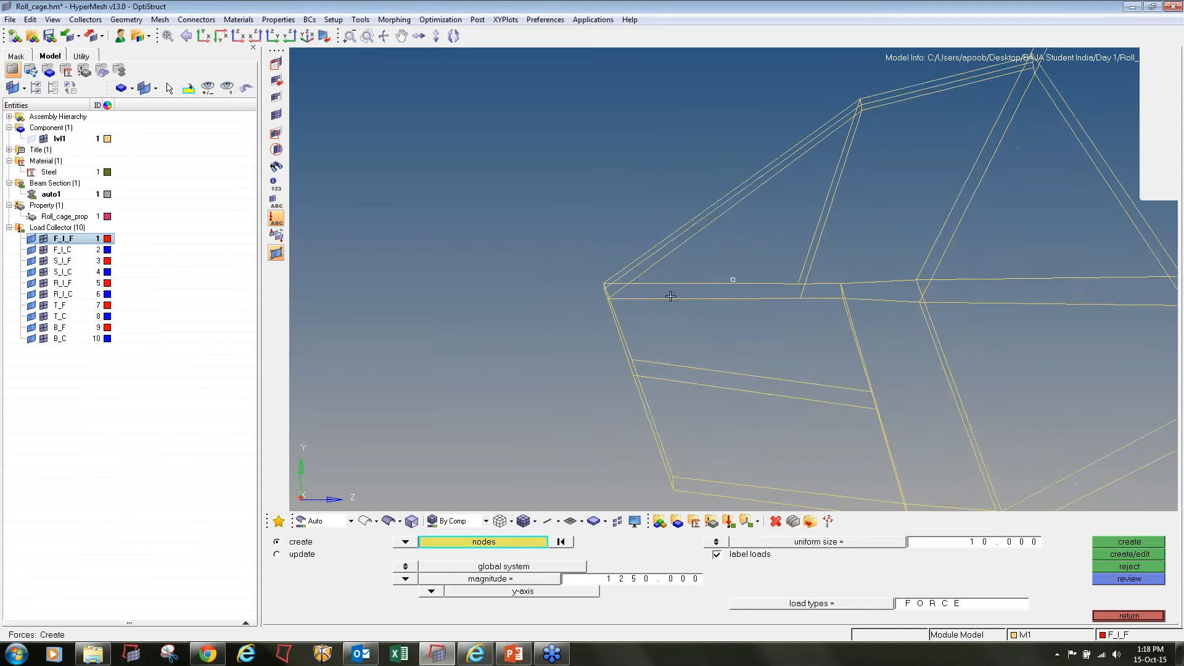
pyautogui.keyDown('ctrl'); pyautogui.moveTo(548, 290); pyautogui.dragTo(509, 268); pyautogui.keyUp('ctrl')
pyautogui.keyDown('shift'); pyautogui.moveTo(472, 207); pyautogui.dragTo(522, 331); pyautogui.keyUp('shift')
pyautogui.keyDown('ctrl'); pyautogui.moveTo(526, 287); pyautogui.dragTo(756, 372); pyautogui.keyUp('ctrl')
pyautogui.keyDown('ctrl'); pyautogui.scroll(6, 628, 308); pyautogui.keyUp('ctrl')
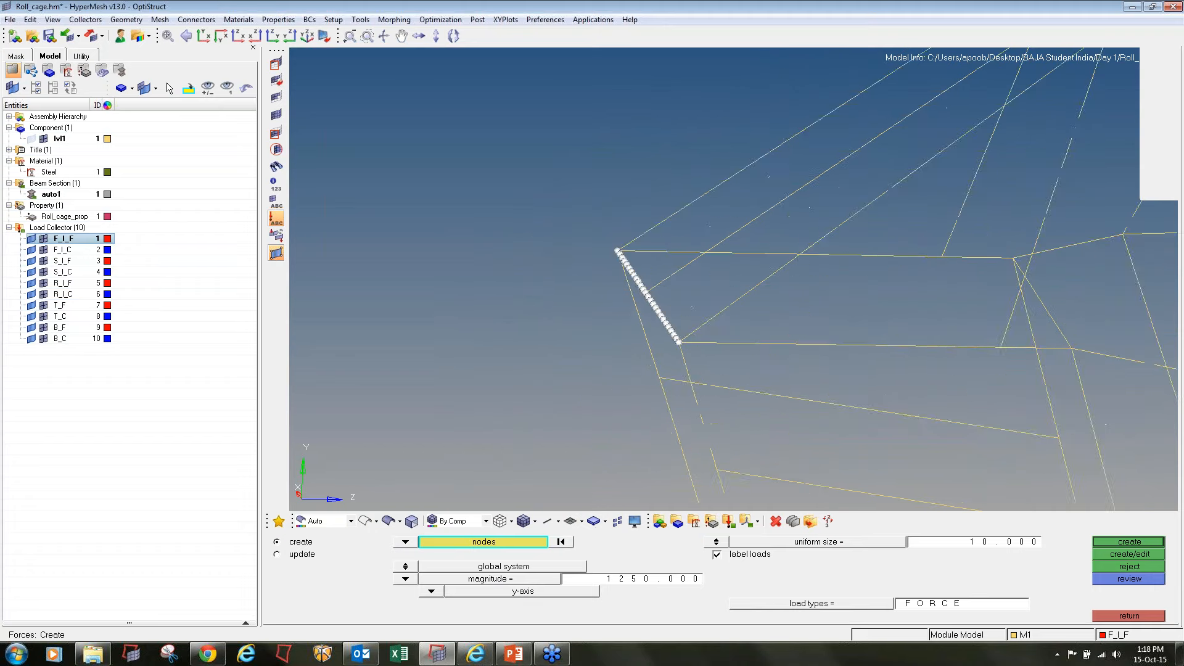
# Save the selected front nodes to get their count and divide 12000 by 26 in Calculator
pyautogui.click(457, 548)
pyautogui.click(522, 578)
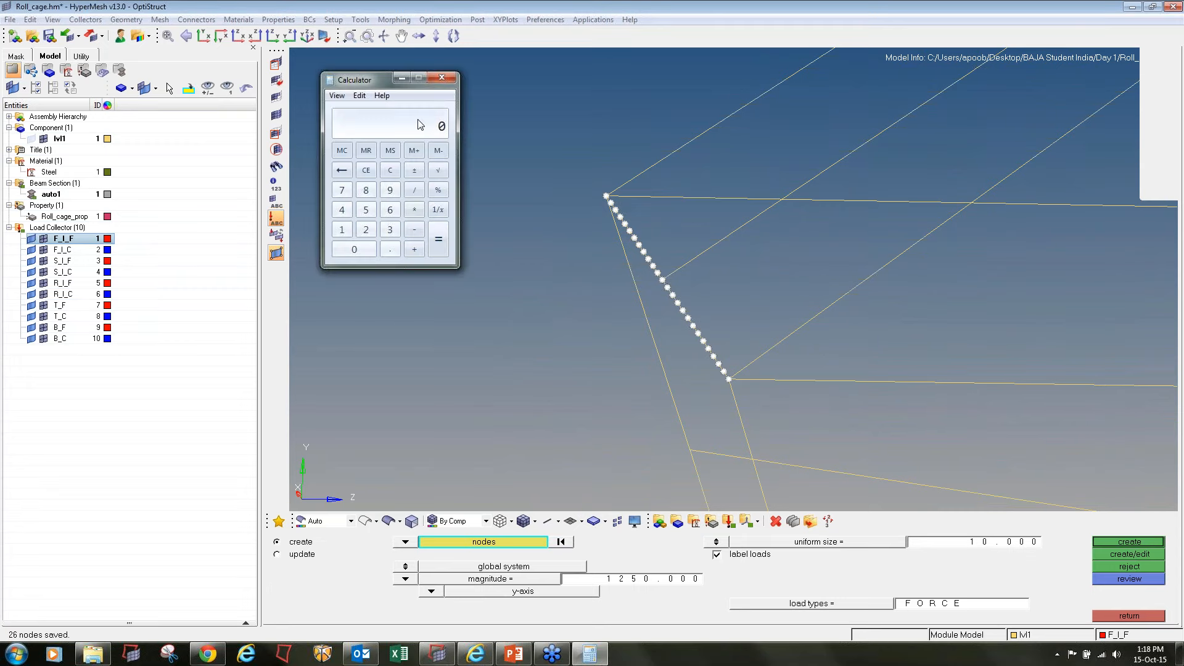
pyautogui.write('12000/26')
pyautogui.press('Return')
# Create forces with magnitude 461.538 along the z-axis on the selected front cross member nodes
pyautogui.click(636, 585)
pyautogui.write('461.538')
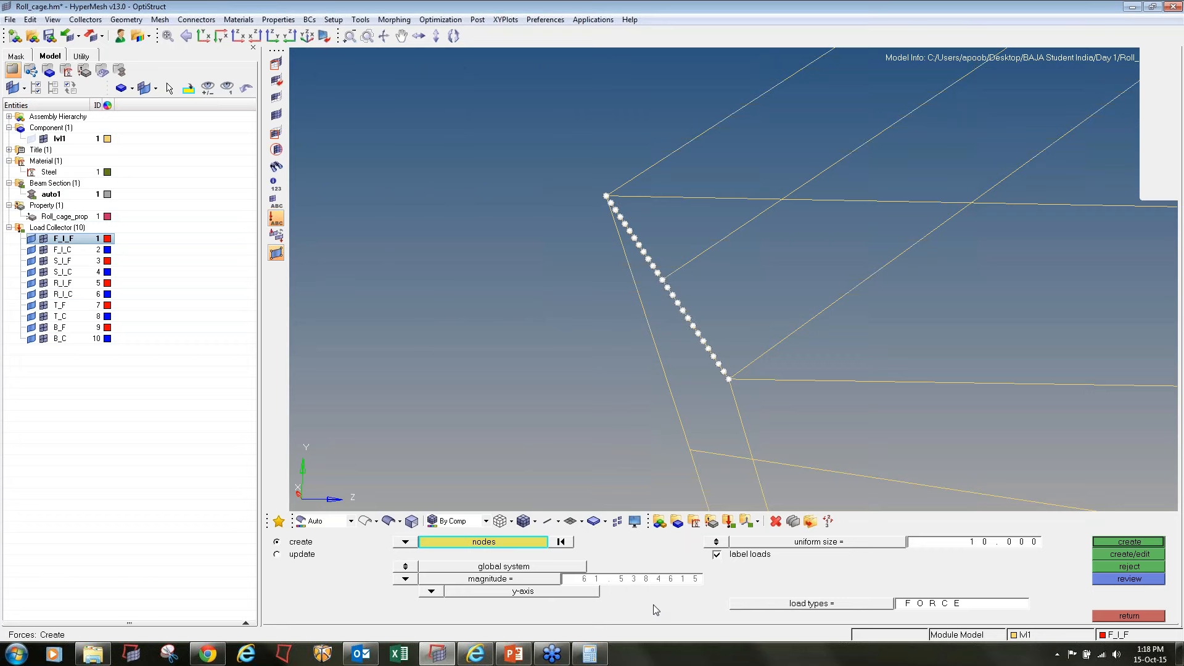
pyautogui.click(432, 594)
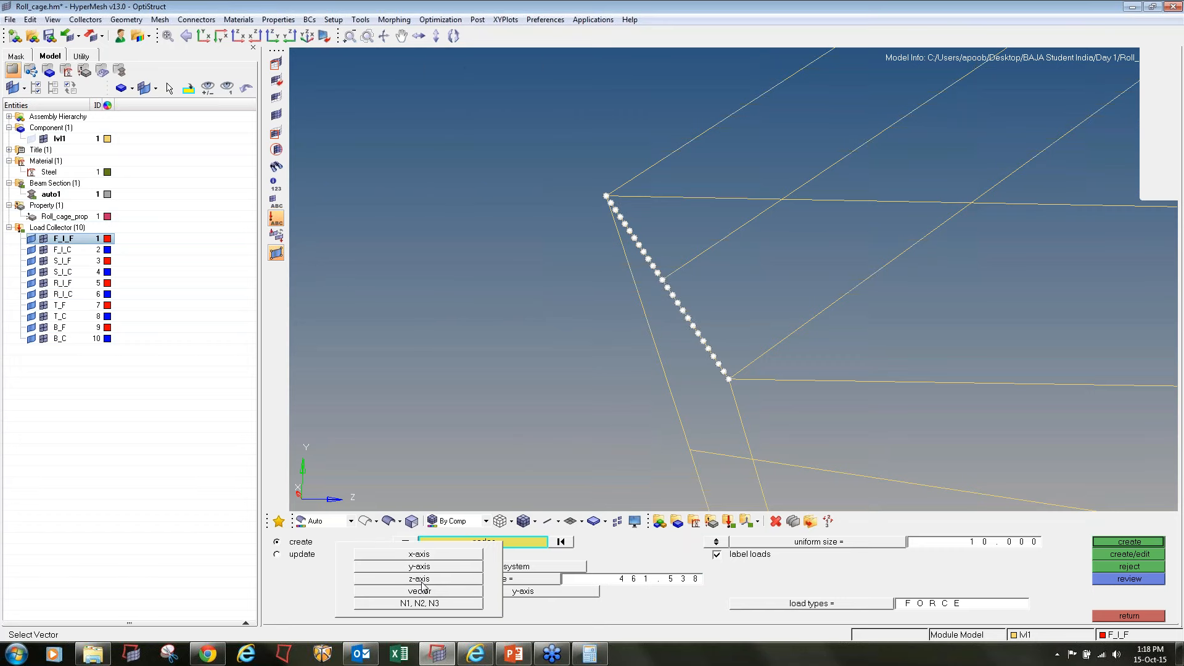
pyautogui.click(419, 579)
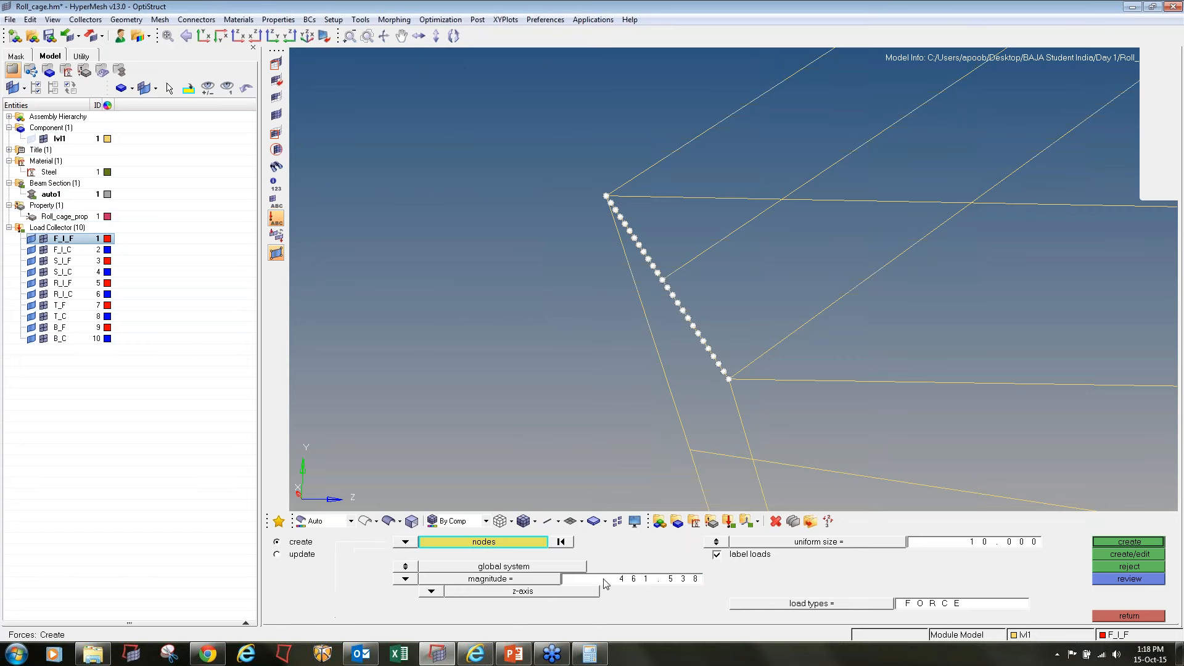
pyautogui.click(1112, 542)
pyautogui.keyDown('ctrl'); pyautogui.scroll(5, 734, 363); pyautogui.keyUp('ctrl')
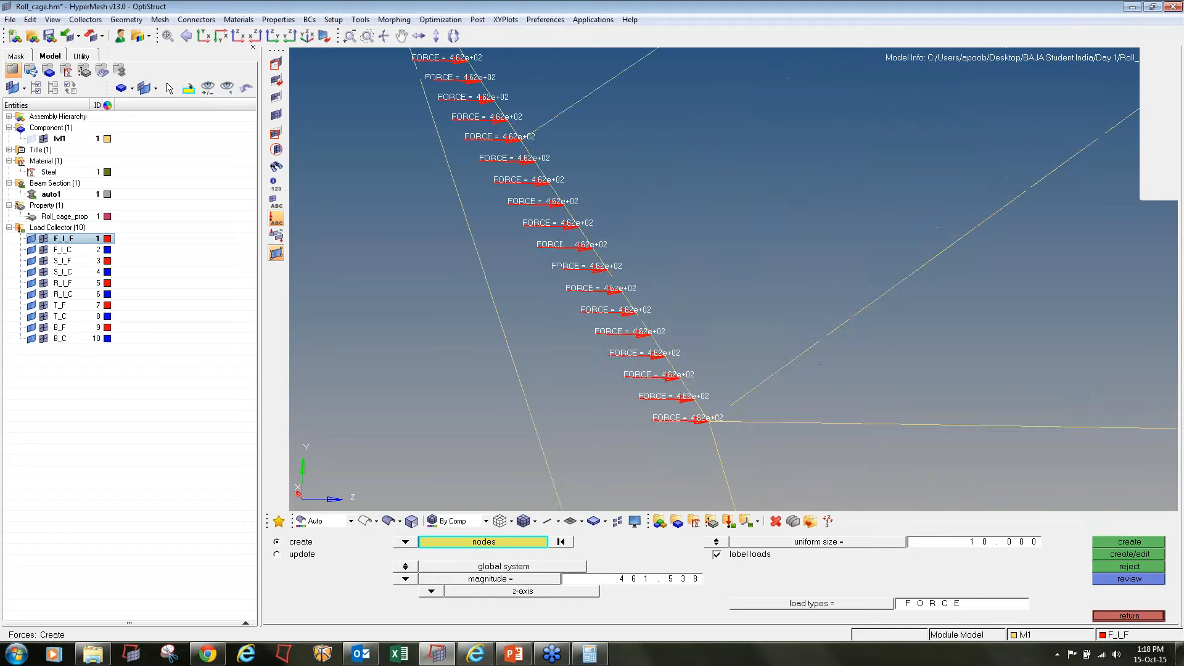
pyautogui.keyDown('ctrl'); pyautogui.scroll(-10, 657, 370); pyautogui.keyUp('ctrl')
pyautogui.keyDown('ctrl'); pyautogui.moveTo(658, 370); pyautogui.dragTo(541, 294, button='right'); pyautogui.keyUp('ctrl')
# Make the F_I_C load collector current, leave force creation and start creating constraints
pyautogui.rightClick(67, 250)
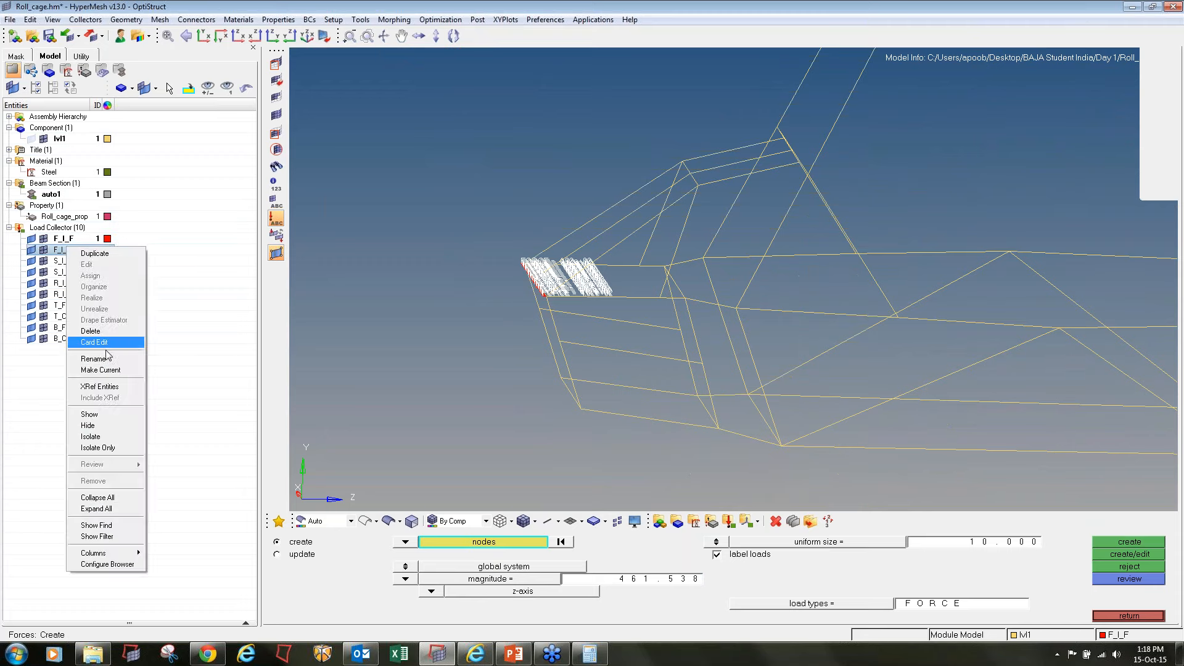
pyautogui.click(93, 372)
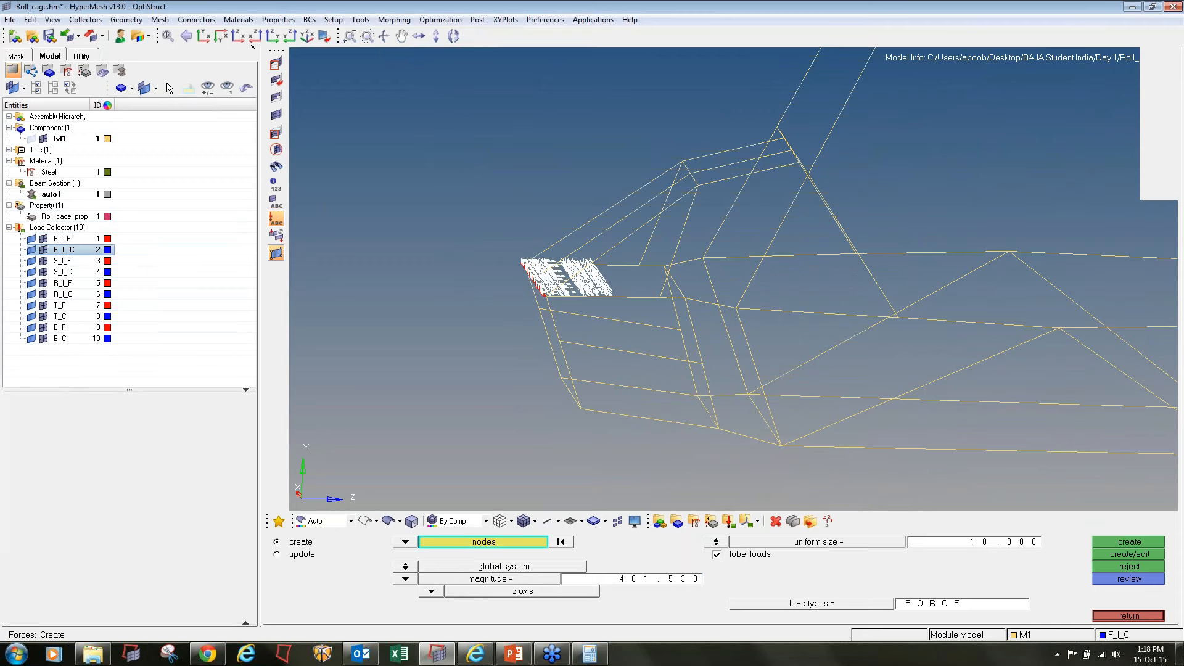
pyautogui.click(1144, 612)
pyautogui.click(577, 560)
# Constrain dof1 to dof6 at eight nodes, two on each of the four longitudinal tubes in the front section
pyautogui.scroll(3, 608, 410)
pyautogui.click(594, 417)
pyautogui.click(567, 355)
pyautogui.click(731, 377)
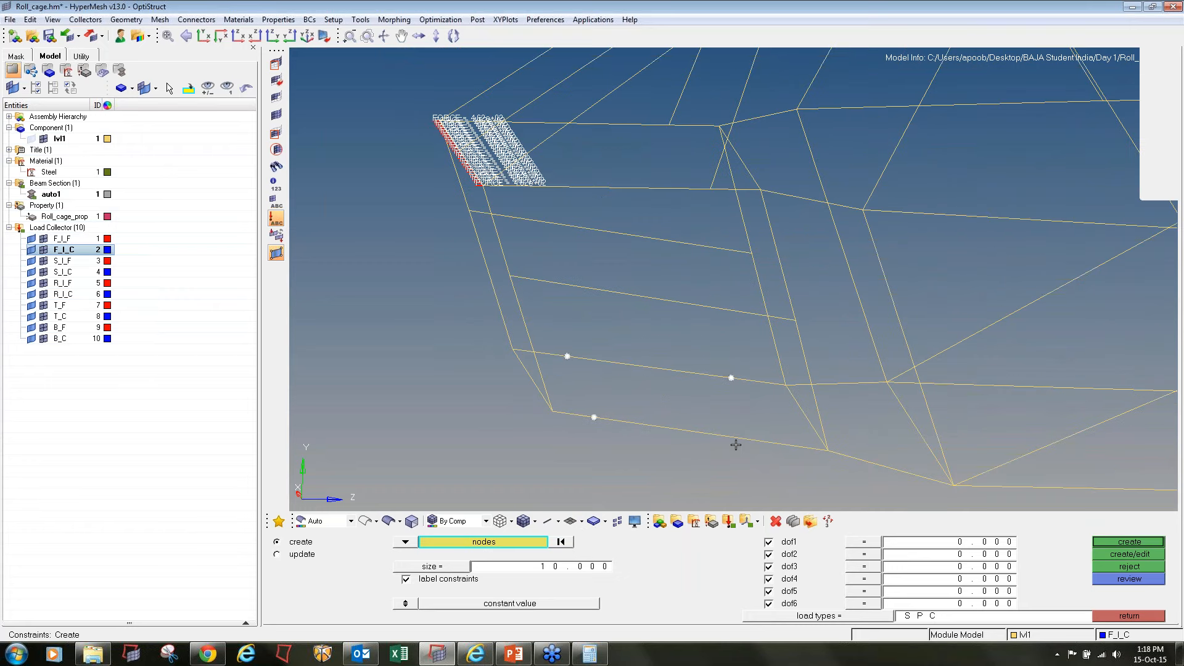
pyautogui.click(745, 439)
pyautogui.click(550, 282)
pyautogui.click(540, 221)
pyautogui.click(695, 244)
pyautogui.middleClick(611, 347)
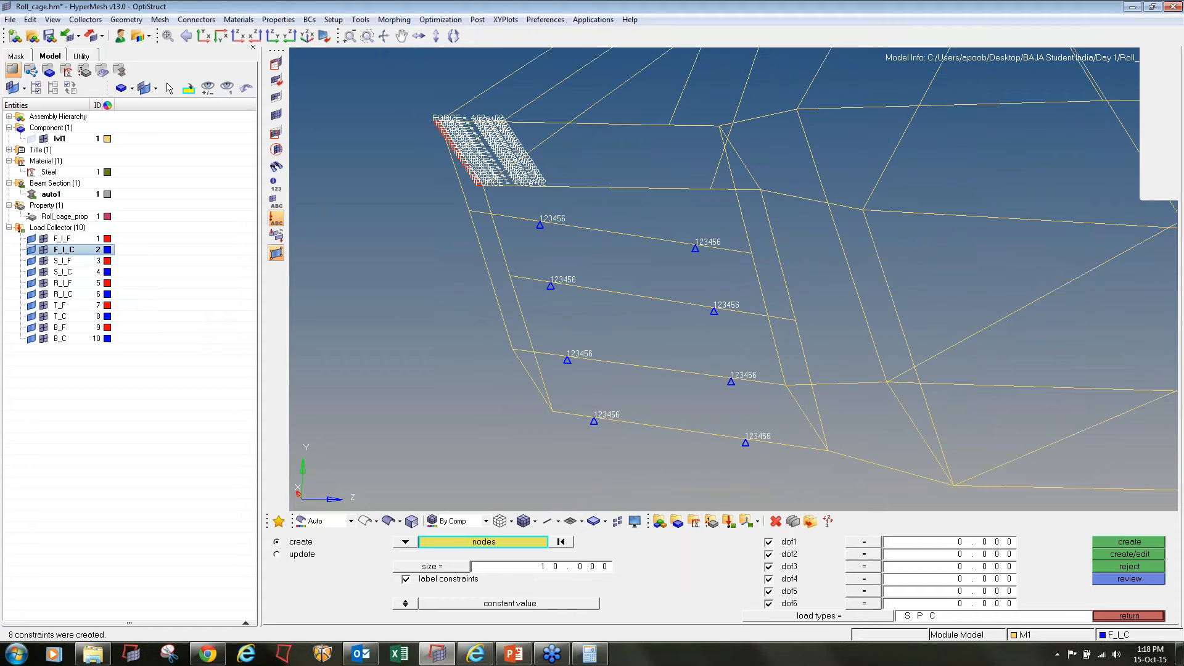
# Constrain dof1 to dof6 at eight nodes, two on each of the four longitudinal tubes in the rear section
pyautogui.keyDown('ctrl'); pyautogui.scroll(-8, 611, 346); pyautogui.keyUp('ctrl')
pyautogui.keyDown('ctrl'); pyautogui.scroll(5, 833, 348); pyautogui.keyUp('ctrl')
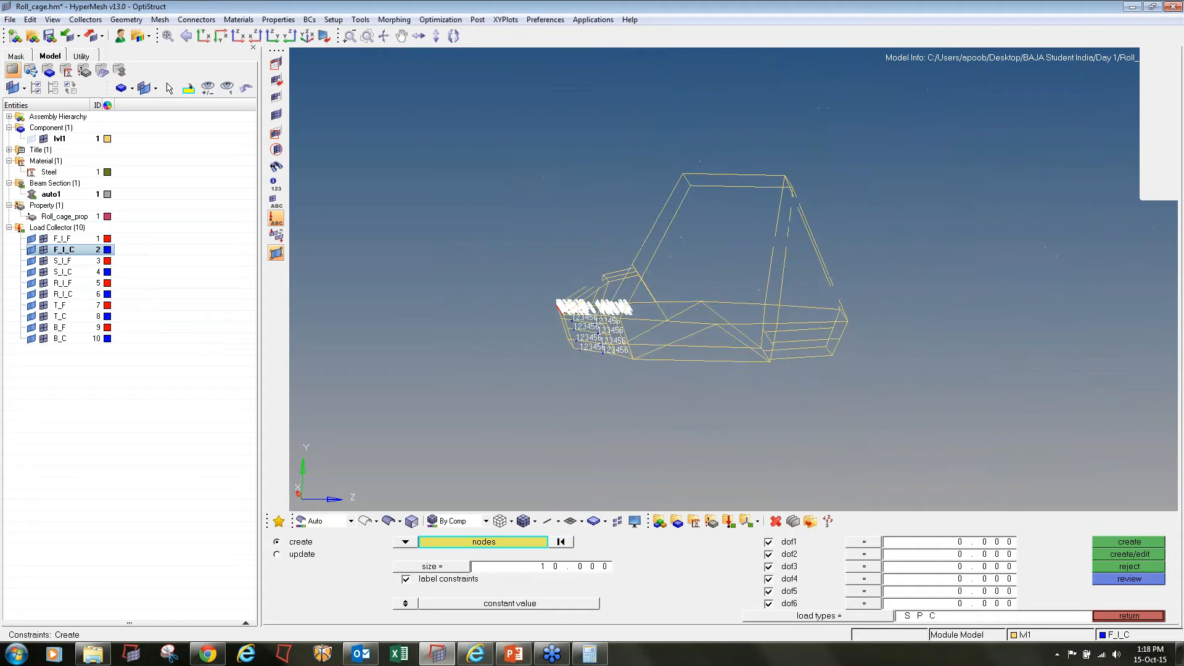
pyautogui.click(743, 360)
pyautogui.click(732, 331)
pyautogui.click(745, 304)
pyautogui.click(729, 268)
pyautogui.click(841, 261)
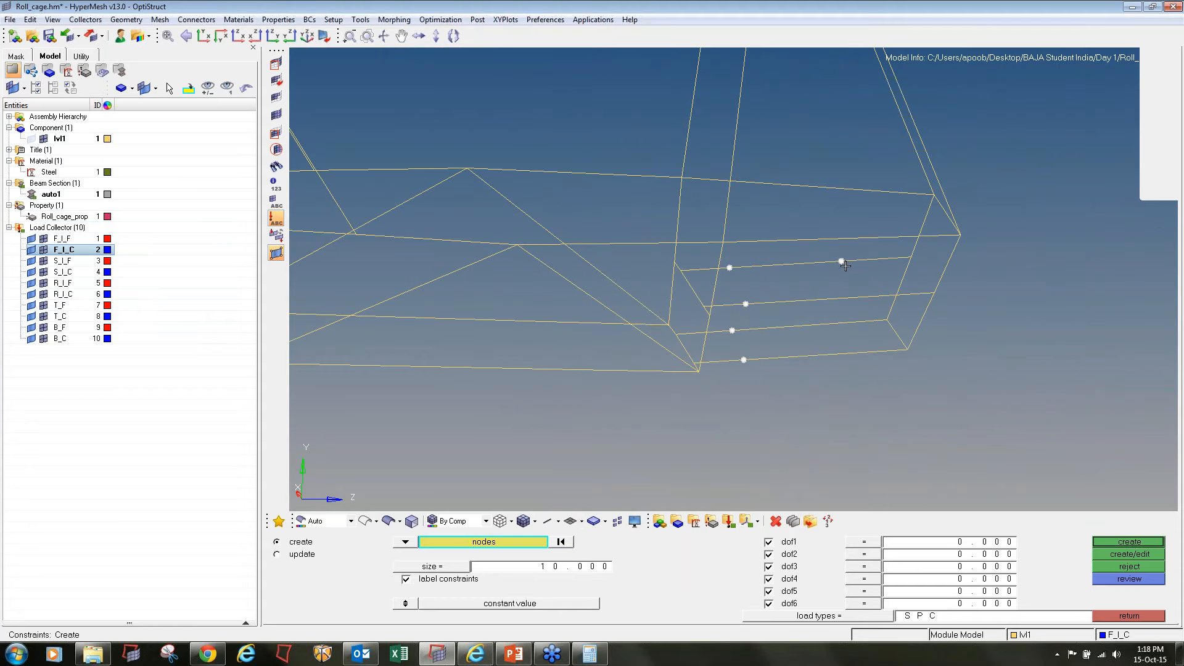
pyautogui.click(850, 298)
pyautogui.click(845, 323)
pyautogui.click(851, 353)
pyautogui.click(1141, 543)
pyautogui.click(1127, 615)
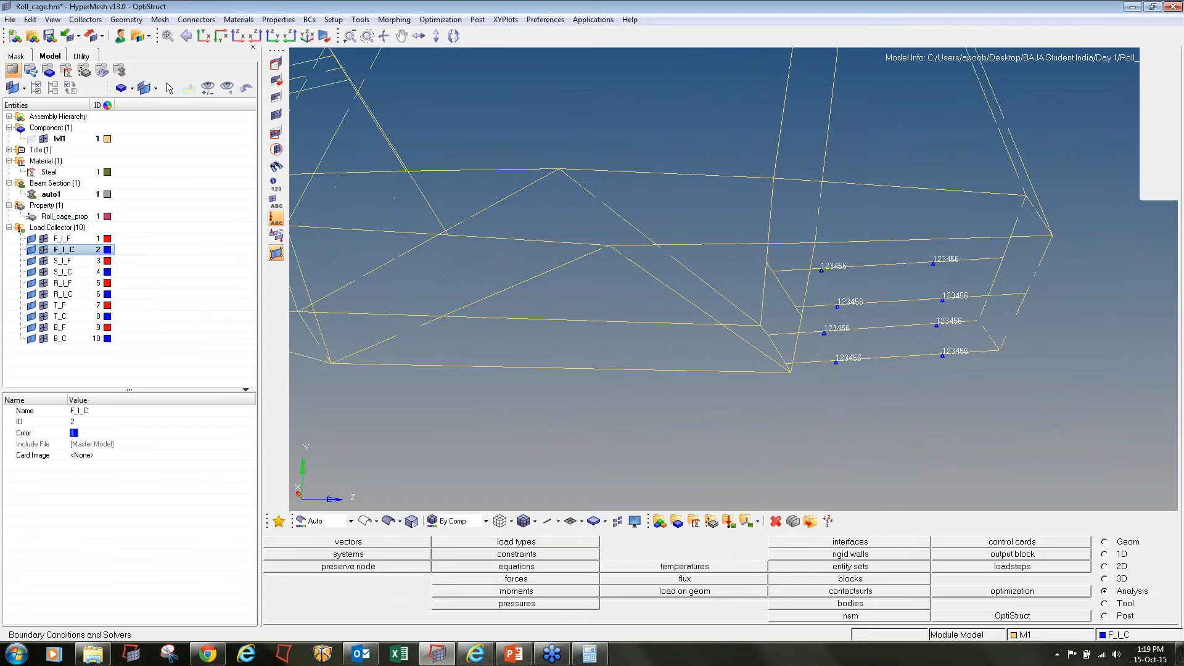
# Fit the model in view, hide the F_I_F and F_I_C loads, and make the S_I_F load collector current
pyautogui.press('f')
pyautogui.click(43, 238)
pyautogui.click(43, 249)
pyautogui.rightClick(66, 262)
pyautogui.click(98, 383)
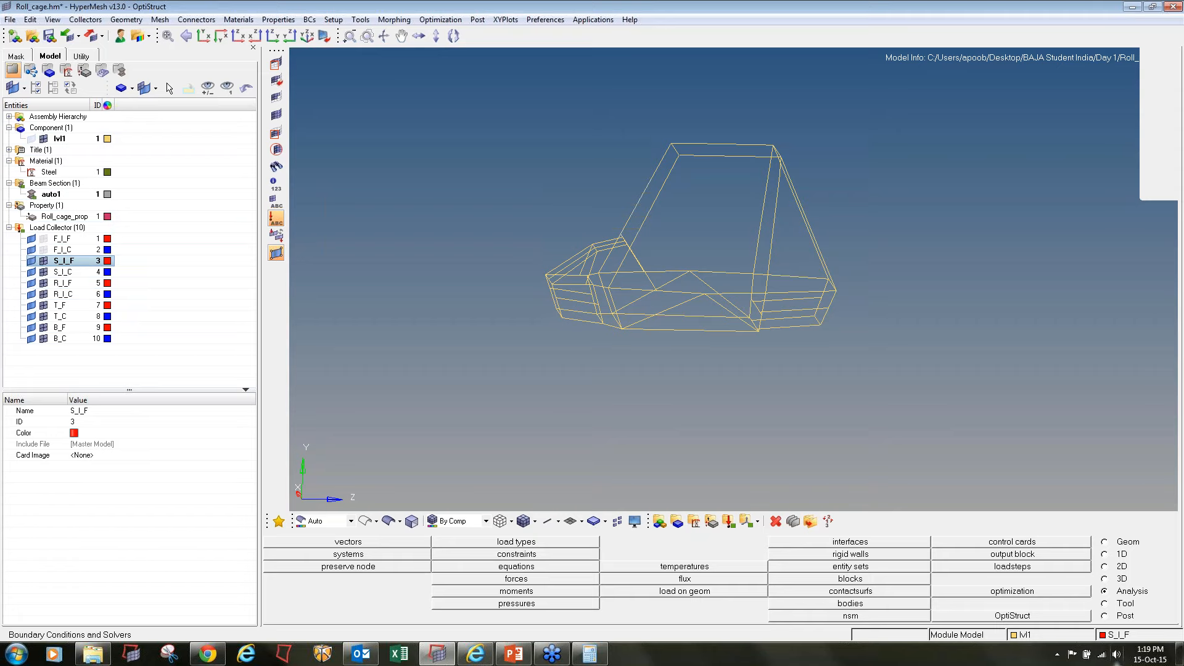
# Start creating forces and select the nodes along one side impact member between the front brace and the rear roll hoop
pyautogui.click(516, 578)
pyautogui.keyDown('ctrl'); pyautogui.moveTo(732, 277); pyautogui.dragTo(819, 275); pyautogui.keyUp('ctrl')
pyautogui.keyDown('ctrl'); pyautogui.scroll(5, 741, 262); pyautogui.keyUp('ctrl')
pyautogui.scroll(4, 751, 265)
pyautogui.keyDown('shift'); pyautogui.moveTo(781, 205); pyautogui.dragTo(986, 267); pyautogui.keyUp('shift')
pyautogui.keyDown('ctrl'); pyautogui.moveTo(1107, 314); pyautogui.dragTo(809, 214, button='right'); pyautogui.keyUp('ctrl')
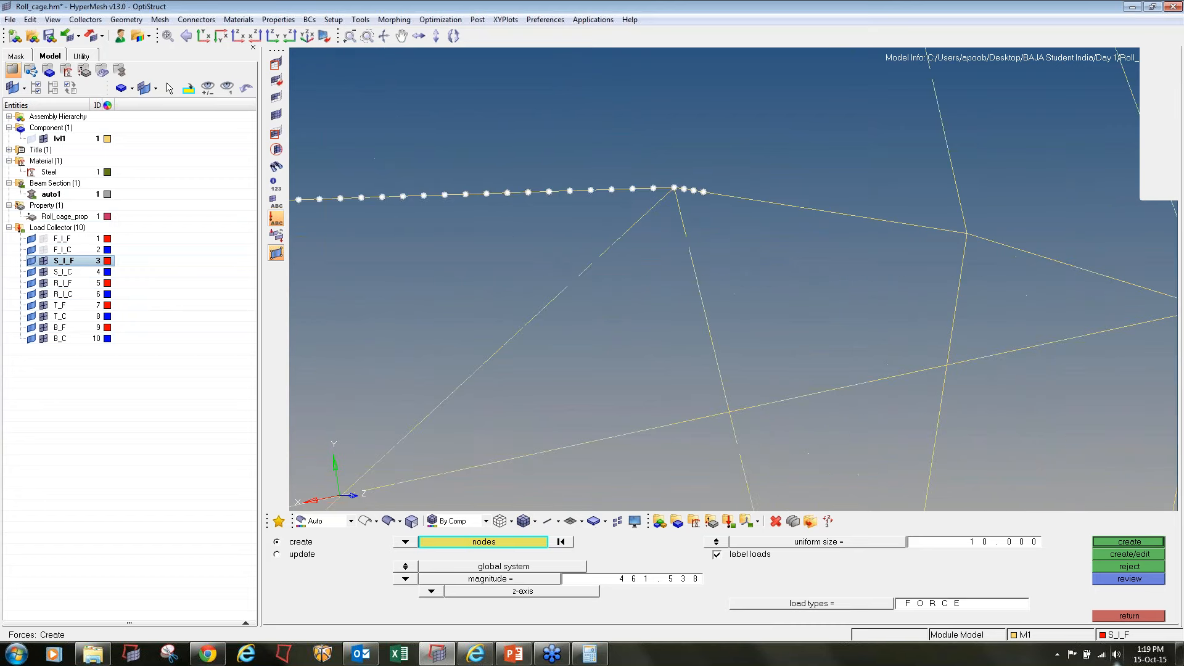
pyautogui.moveTo(698, 174)
pyautogui.keyDown('shift'); pyautogui.mouseDown()
pyautogui.moveTo(849, 214)
pyautogui.moveTo(921, 216)
pyautogui.moveTo(992, 251)
pyautogui.moveTo(688, 298)
pyautogui.mouseUp(); pyautogui.keyUp('shift')
pyautogui.keyDown('ctrl'); pyautogui.scroll(-2, 989, 251); pyautogui.keyUp('ctrl')
pyautogui.keyDown('ctrl'); pyautogui.scroll(2, 993, 243); pyautogui.keyUp('ctrl')
# Save the selected side member nodes to get their count and divide 12000 by 54 in Calculator
pyautogui.click(490, 545)
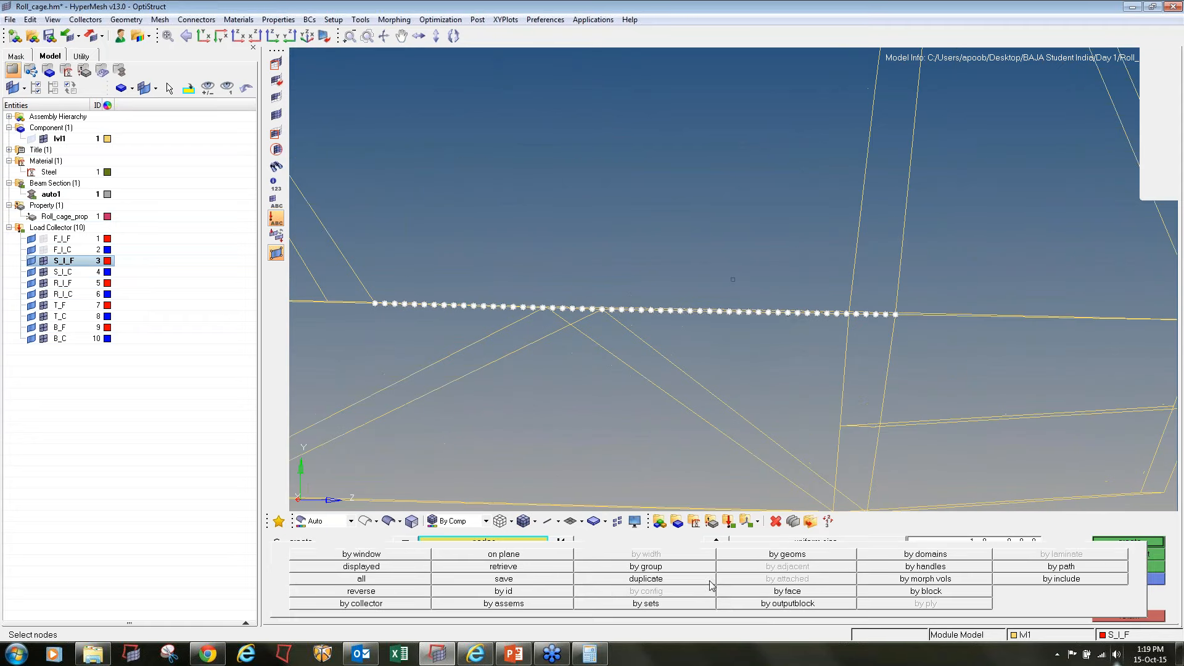
pyautogui.click(521, 580)
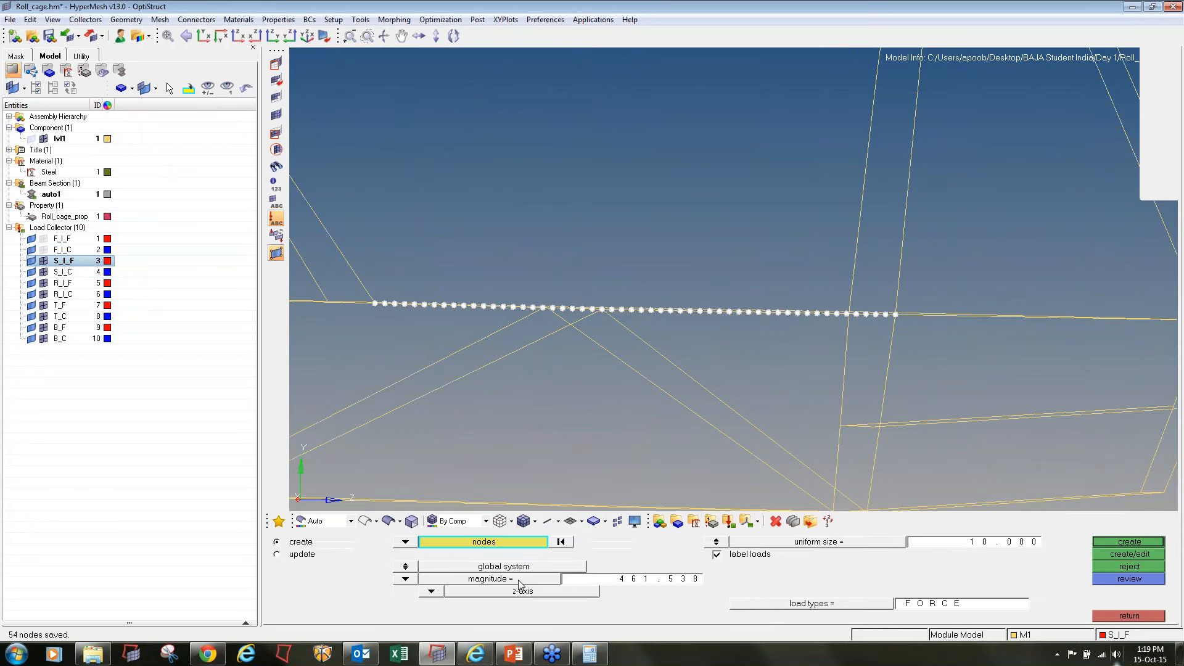
pyautogui.click(589, 653)
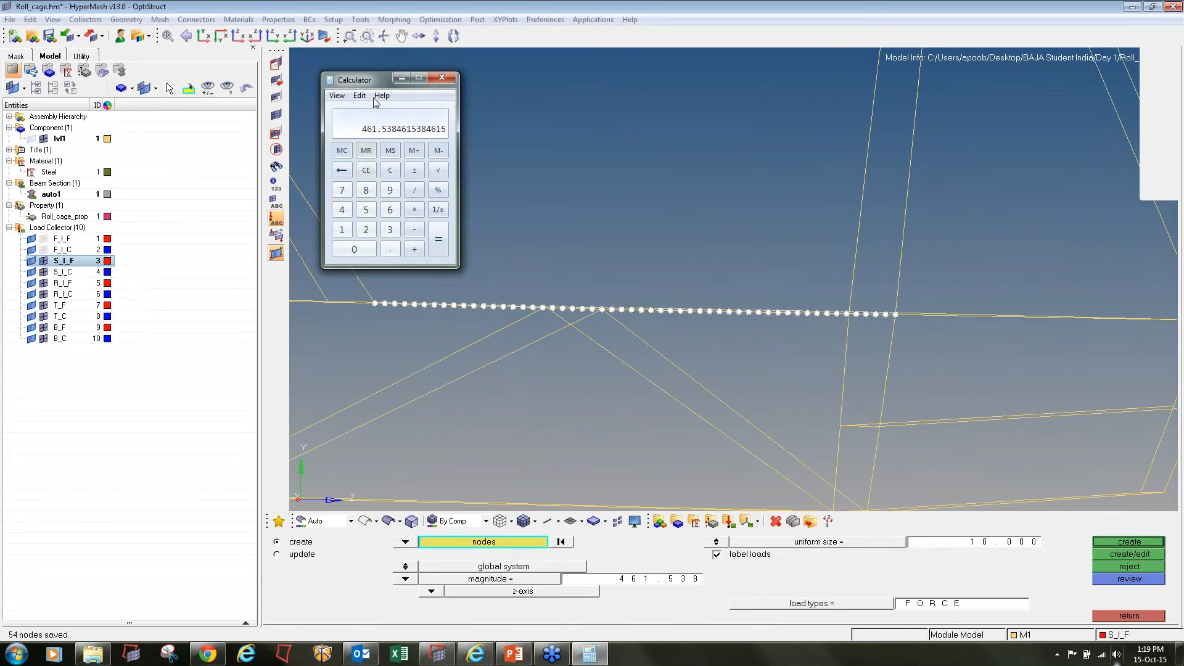
pyautogui.press('Escape')
pyautogui.write('12000')
pyautogui.write('54')
pyautogui.press('Return')
# Create forces with magnitude 222.222 along the x-axis on the selected side member nodes
pyautogui.click(574, 383)
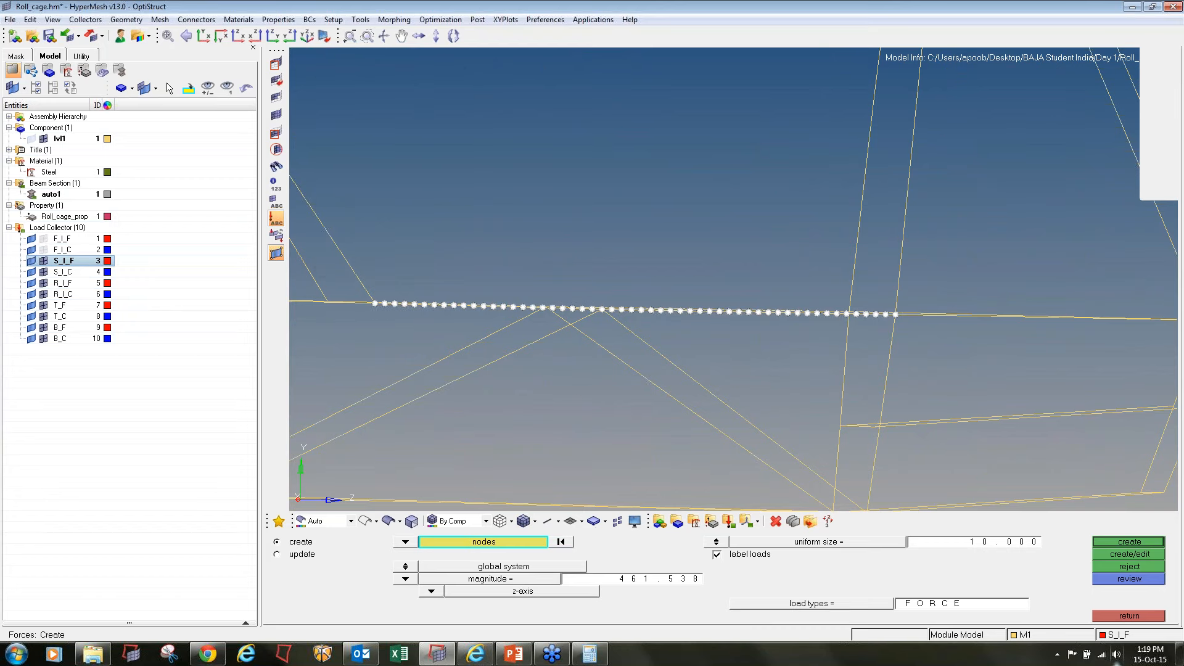
pyautogui.keyDown('ctrl'); pyautogui.scroll(-4, 573, 382); pyautogui.keyUp('ctrl')
pyautogui.keyDown('ctrl'); pyautogui.moveTo(575, 384); pyautogui.dragTo(623, 579); pyautogui.keyUp('ctrl')
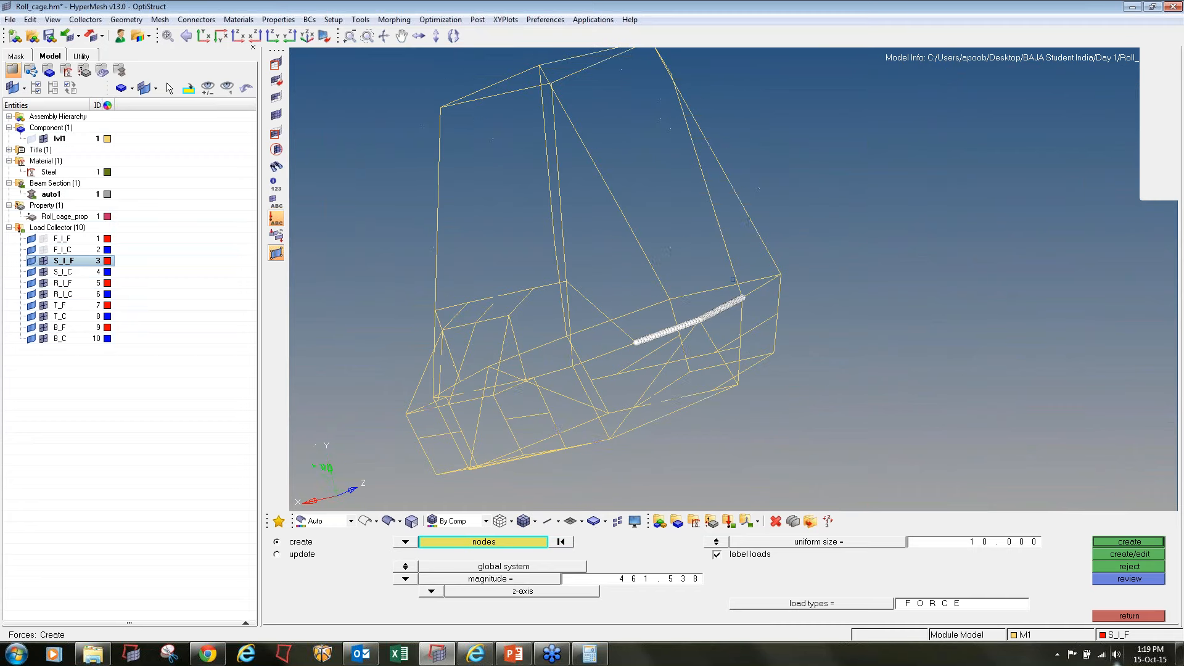
pyautogui.click(623, 579)
pyautogui.write('222.222')
pyautogui.click(431, 591)
pyautogui.click(419, 550)
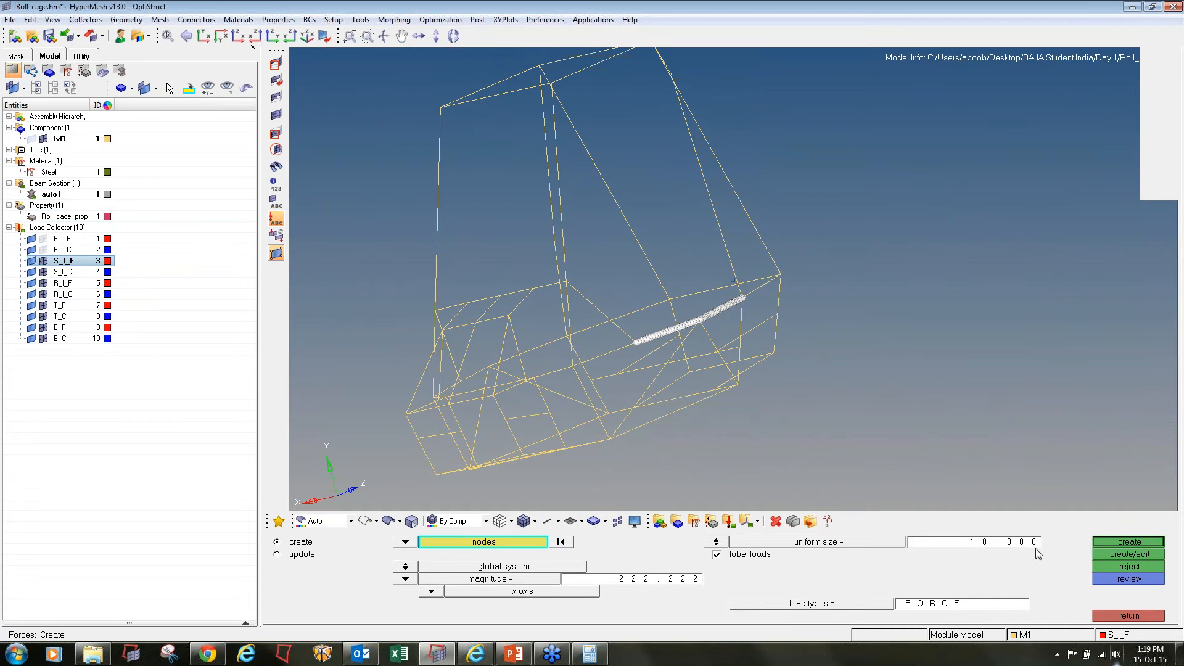
pyautogui.click(1108, 541)
# Inspect the side impact forces up close and turn off the load labels
pyautogui.keyDown('ctrl'); pyautogui.moveTo(623, 363); pyautogui.dragTo(732, 278); pyautogui.keyUp('ctrl')
pyautogui.keyDown('ctrl'); pyautogui.scroll(3, 680, 377); pyautogui.keyUp('ctrl')
pyautogui.scroll(4, 681, 378)
pyautogui.click(276, 219)
pyautogui.keyDown('ctrl'); pyautogui.scroll(-6, 961, 253); pyautogui.keyUp('ctrl')
pyautogui.keyDown('ctrl'); pyautogui.moveTo(991, 288); pyautogui.dragTo(692, 263); pyautogui.keyUp('ctrl')
pyautogui.keyDown('ctrl'); pyautogui.scroll(-3, 692, 262); pyautogui.keyUp('ctrl')
# Make the S_I_C load collector current
pyautogui.click(63, 272)
pyautogui.rightClick(63, 272)
pyautogui.click(101, 396)
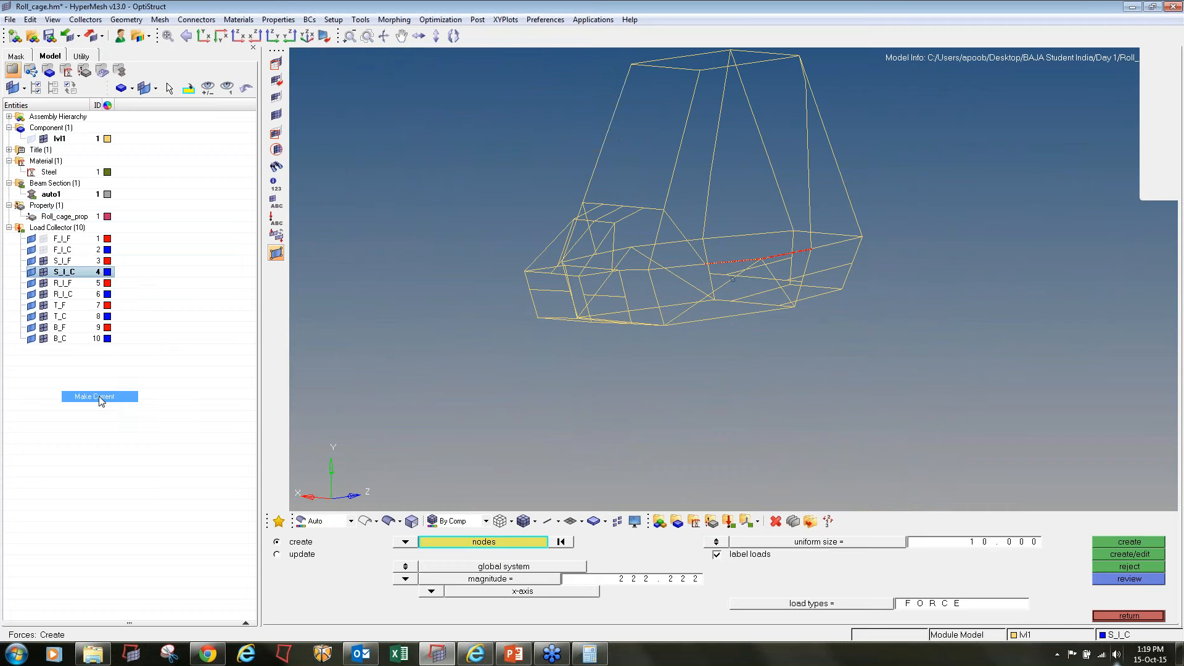
# Start creating constraints for S_I_C and select the eight mounting nodes on the front suspension members
pyautogui.click(1136, 616)
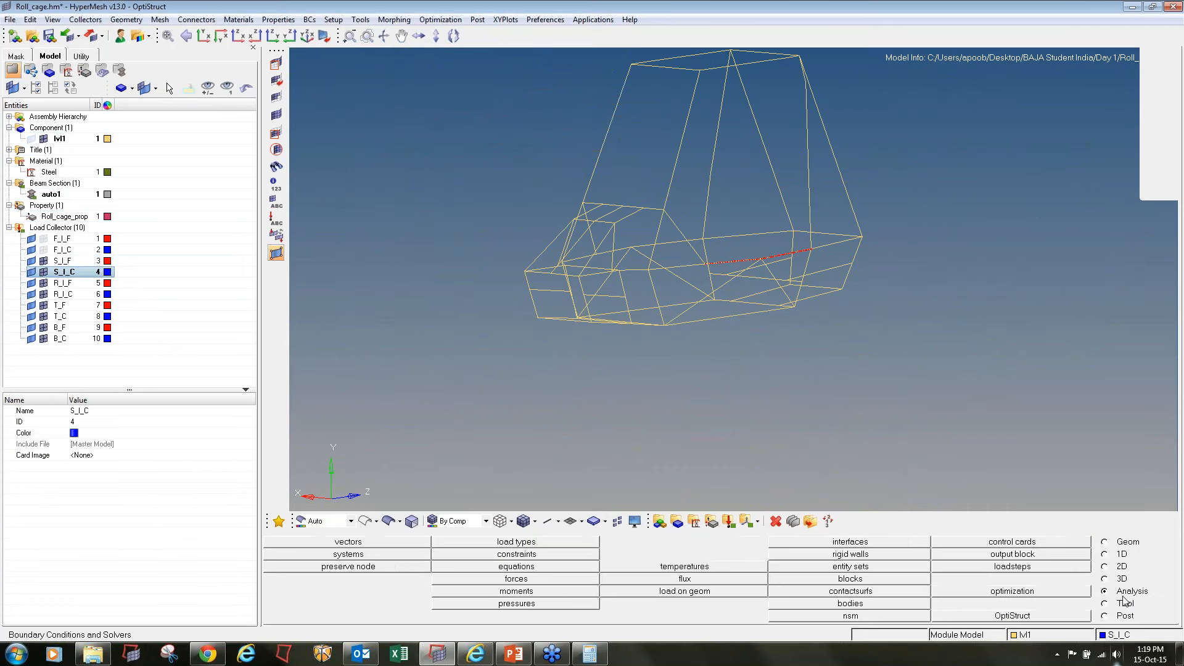
pyautogui.click(530, 555)
pyautogui.scroll(5, 513, 326)
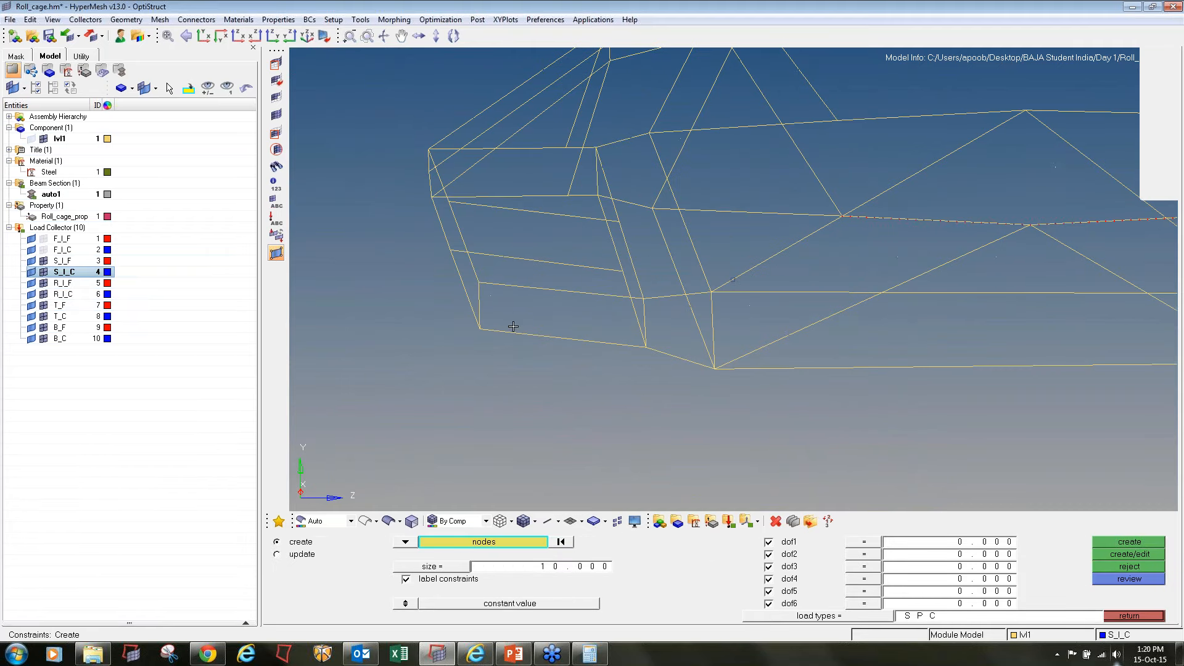
pyautogui.click(513, 332)
pyautogui.click(520, 286)
pyautogui.click(602, 294)
pyautogui.click(595, 342)
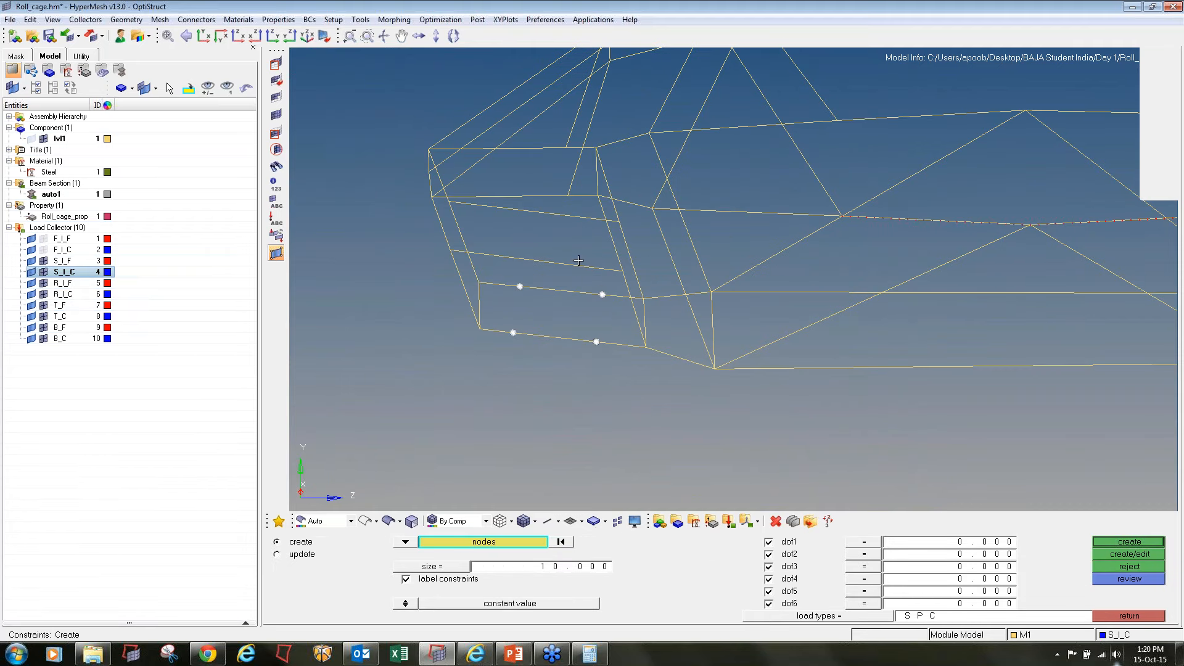
pyautogui.click(574, 265)
pyautogui.click(564, 213)
pyautogui.click(495, 207)
pyautogui.click(494, 254)
# Add the eight rear suspension mounting nodes to the selection and create SPC constraints with dof1 to dof6 fixed at 0
pyautogui.scroll(-4, 493, 277)
pyautogui.scroll(5, 731, 313)
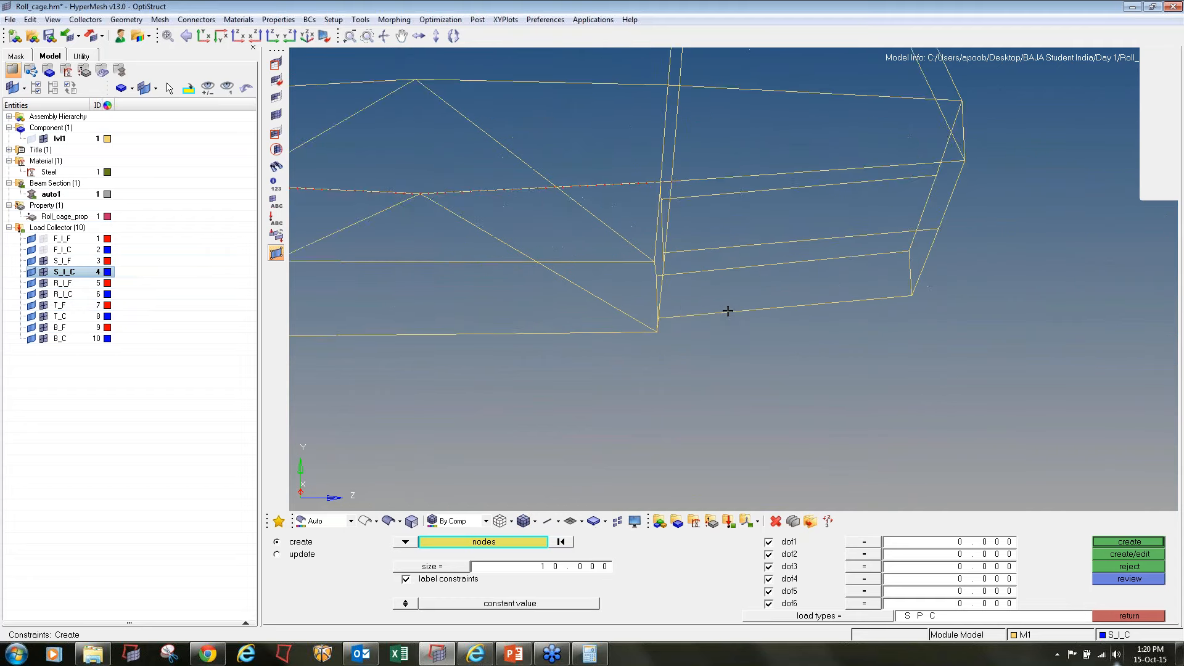
pyautogui.scroll(-5, 718, 307)
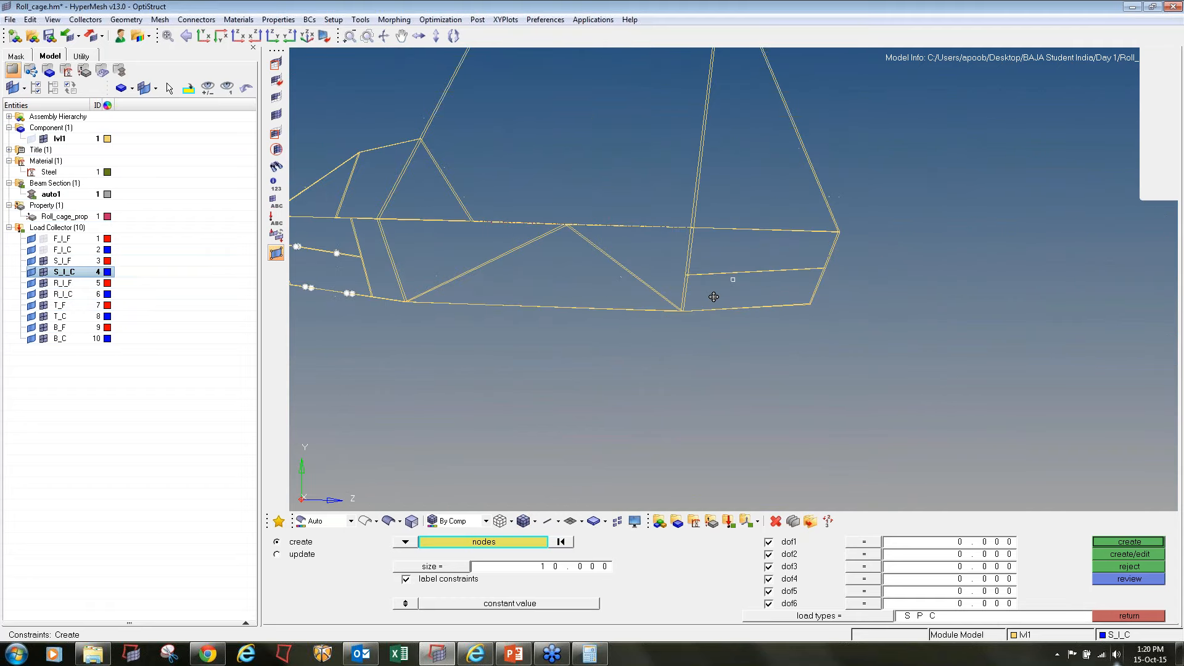
pyautogui.scroll(4, 716, 273)
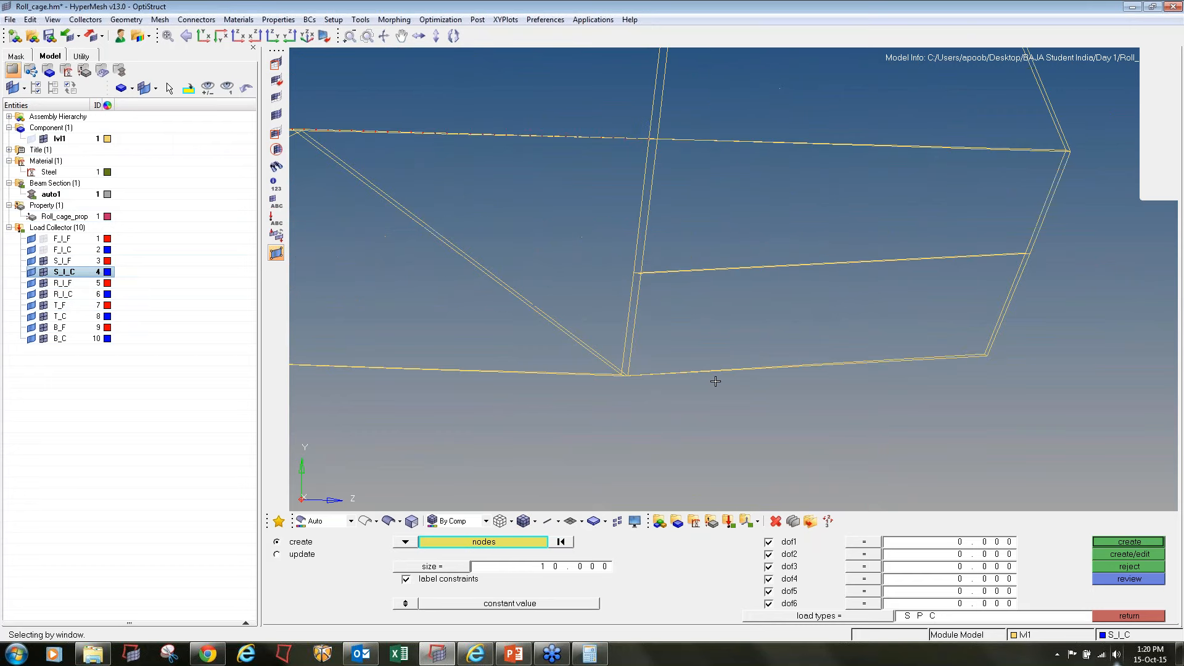
pyautogui.keyDown('shift'); pyautogui.moveTo(719, 389); pyautogui.dragTo(720, 389); pyautogui.keyUp('shift')
pyautogui.keyDown('shift'); pyautogui.moveTo(923, 237); pyautogui.dragTo(935, 322); pyautogui.keyUp('shift')
pyautogui.keyDown('shift'); pyautogui.moveTo(932, 392); pyautogui.dragTo(929, 367); pyautogui.keyUp('shift')
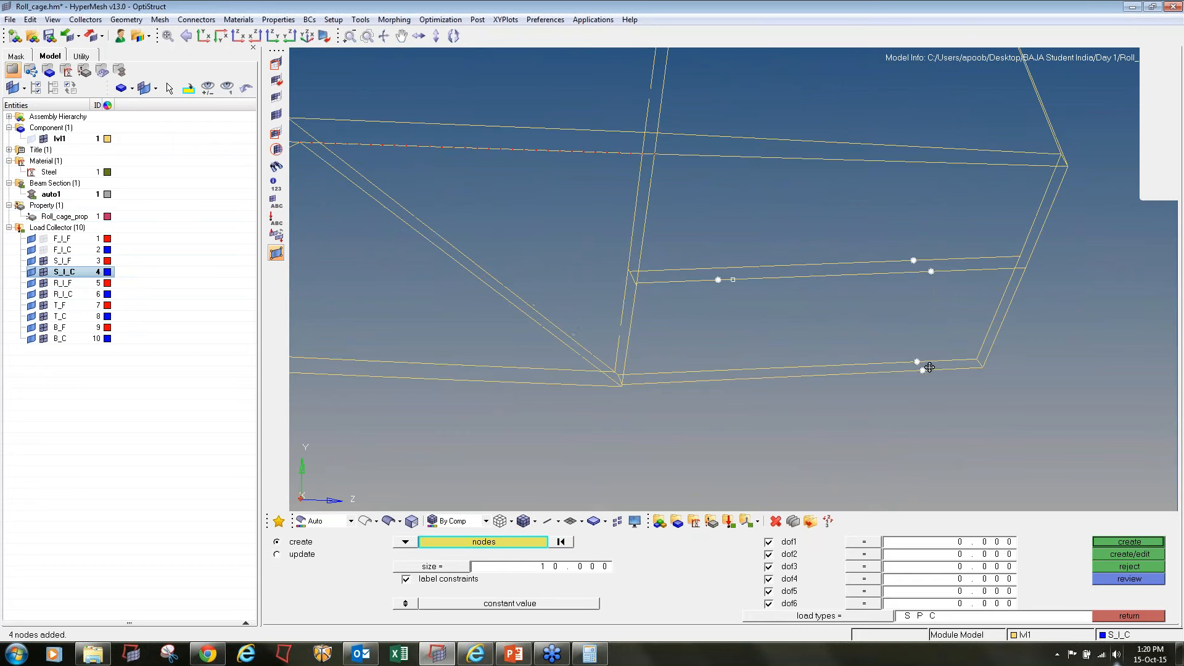
pyautogui.click(713, 268)
pyautogui.click(1118, 542)
pyautogui.keyDown('ctrl'); pyautogui.scroll(-7, 783, 307); pyautogui.keyUp('ctrl')
pyautogui.keyDown('ctrl'); pyautogui.moveTo(783, 307); pyautogui.dragTo(848, 313, button='right'); pyautogui.keyUp('ctrl')
# Hide the S_I_F and S_I_C load collectors and make R_I_C current
pyautogui.click(43, 261)
pyautogui.click(43, 272)
pyautogui.rightClick(57, 283)
pyautogui.click(99, 396)
pyautogui.rightClick(59, 295)
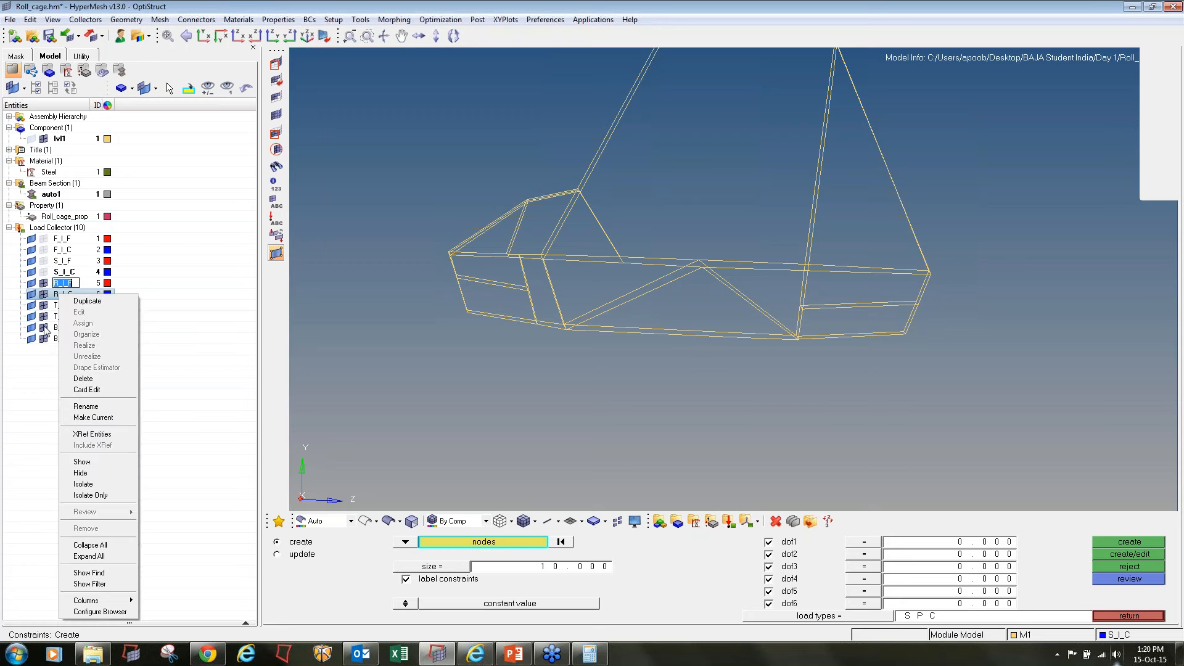
pyautogui.click(93, 417)
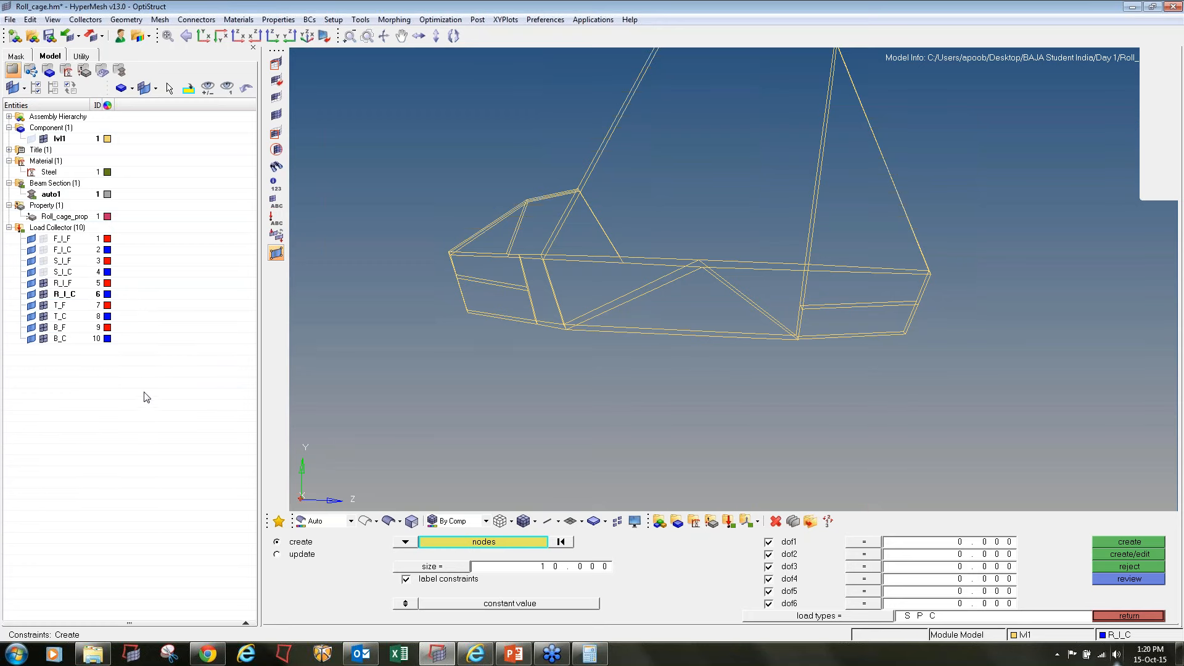
# Select the eight mounting nodes on the rear suspension members for the R_I_C constraints
pyautogui.scroll(3, 843, 317)
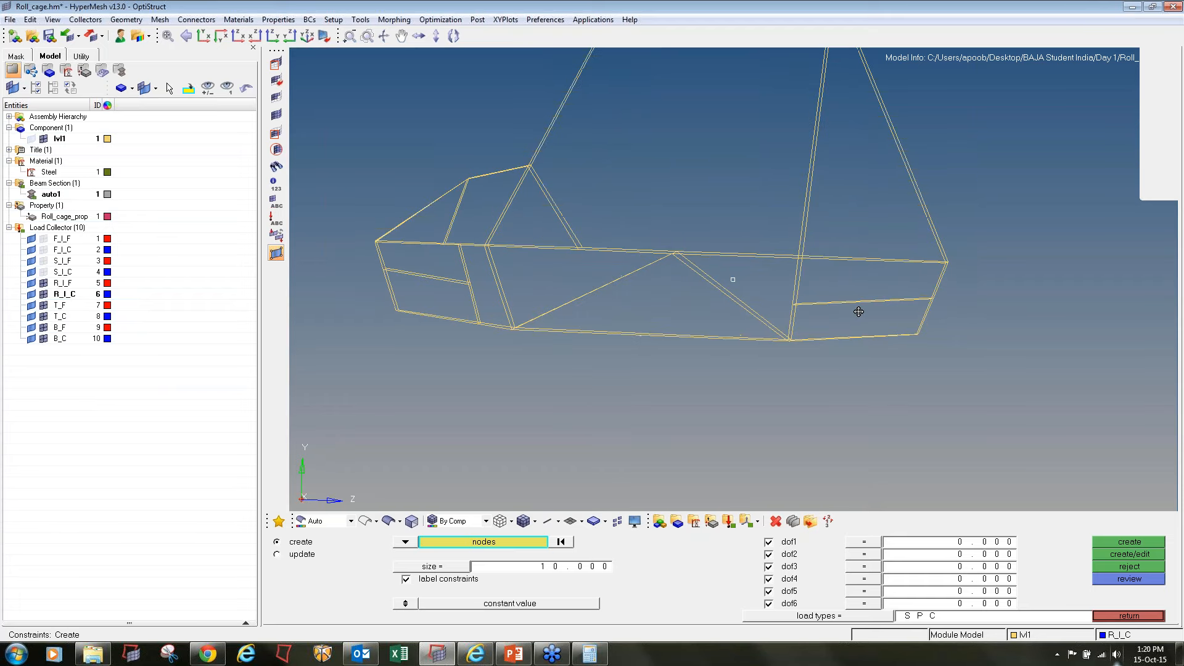
pyautogui.scroll(3, 851, 308)
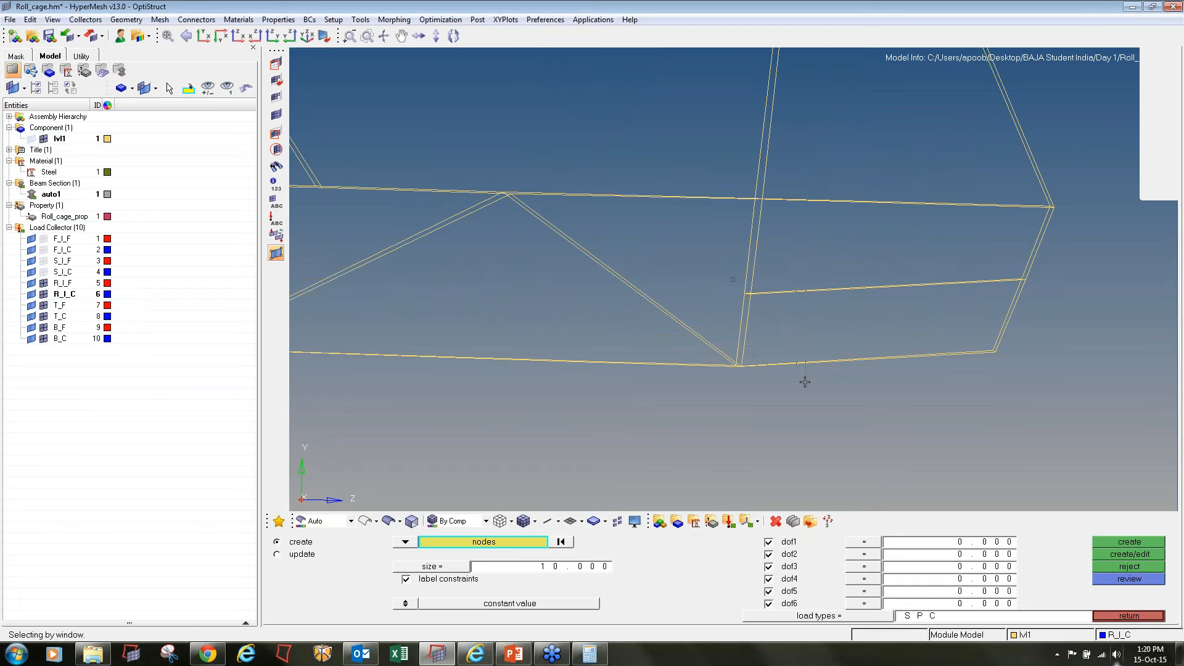
pyautogui.keyDown('shift'); pyautogui.moveTo(805, 381); pyautogui.dragTo(805, 384); pyautogui.keyUp('shift')
pyautogui.keyDown('shift'); pyautogui.moveTo(916, 271); pyautogui.dragTo(916, 370); pyautogui.keyUp('shift')
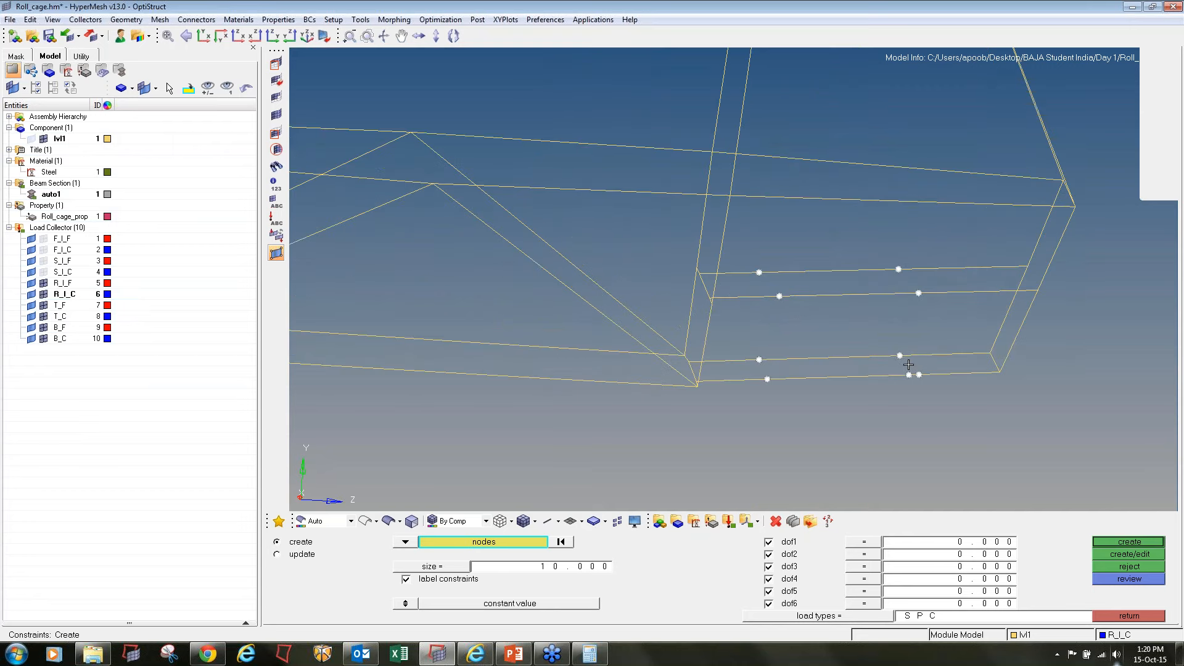
pyautogui.keyDown('ctrl'); pyautogui.scroll(-4, 852, 367); pyautogui.keyUp('ctrl')
# Add the mounting nodes on the front suspension members to the selection by window
pyautogui.keyDown('ctrl'); pyautogui.moveTo(426, 314); pyautogui.dragTo(660, 309, button='right'); pyautogui.keyUp('ctrl')
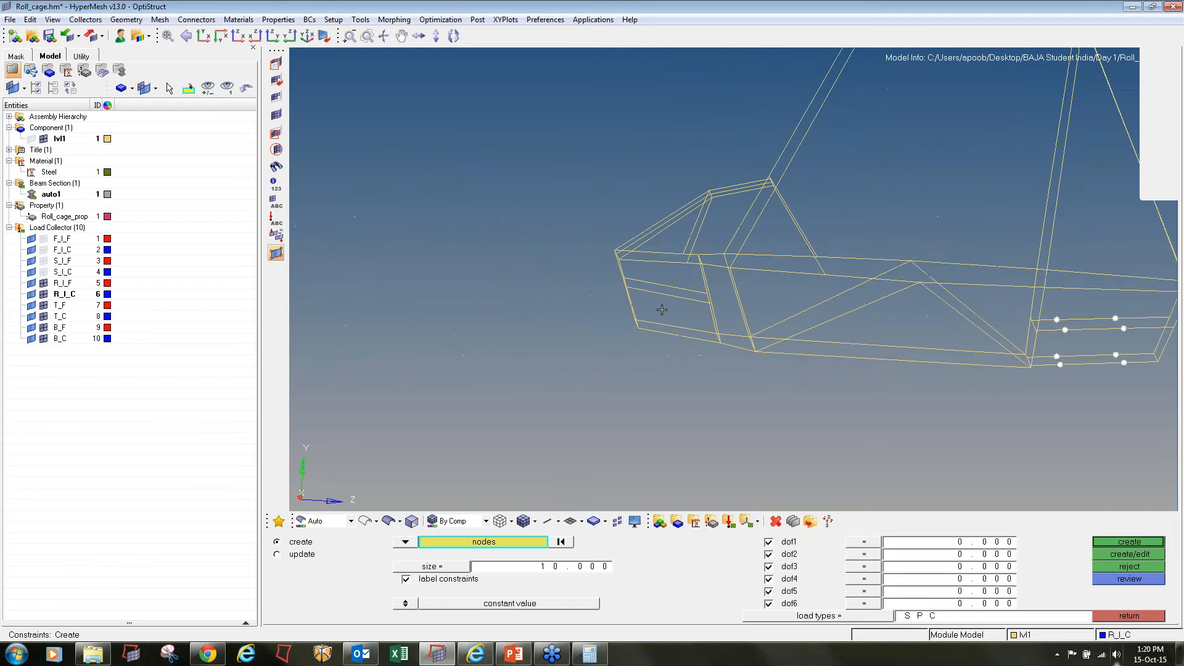
pyautogui.keyDown('ctrl'); pyautogui.scroll(3, 660, 302); pyautogui.keyUp('ctrl')
pyautogui.keyDown('ctrl'); pyautogui.moveTo(684, 274); pyautogui.dragTo(782, 255); pyautogui.keyUp('ctrl')
pyautogui.keyDown('shift'); pyautogui.moveTo(668, 331); pyautogui.dragTo(668, 331); pyautogui.keyUp('shift')
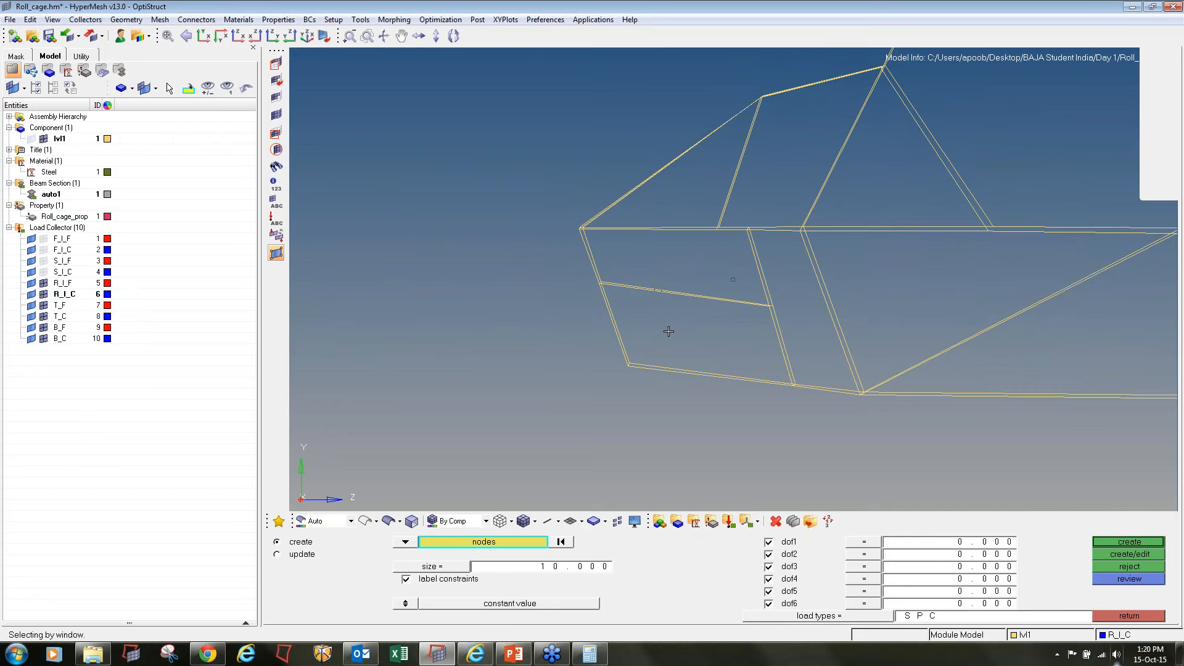
pyautogui.keyDown('shift'); pyautogui.moveTo(669, 394); pyautogui.dragTo(732, 390); pyautogui.keyUp('shift')
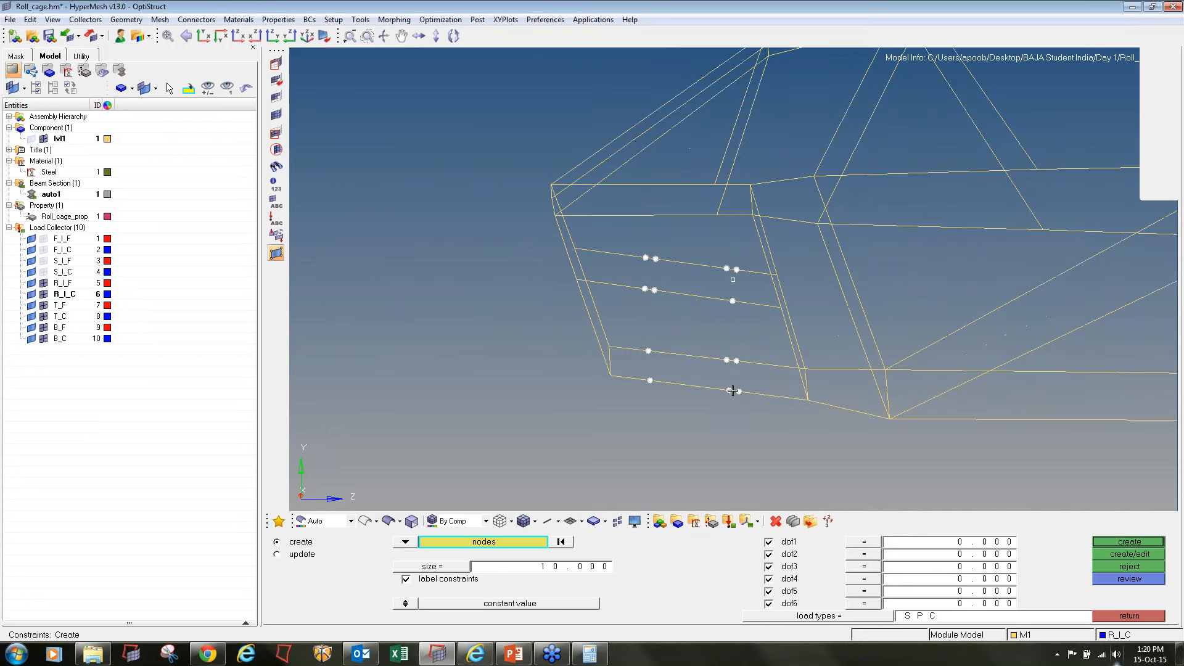
# Deselect the surplus neighbouring nodes on the front members and create SPC constraints with dof1 to dof6 on the remaining mounting nodes
pyautogui.keyDown('shift'); pyautogui.moveTo(737, 350); pyautogui.dragTo(753, 409, button='right'); pyautogui.keyUp('shift')
pyautogui.keyDown('shift'); pyautogui.moveTo(736, 266); pyautogui.dragTo(746, 283, button='right'); pyautogui.keyUp('shift')
pyautogui.keyDown('shift'); pyautogui.moveTo(657, 251); pyautogui.dragTo(683, 338, button='right'); pyautogui.keyUp('shift')
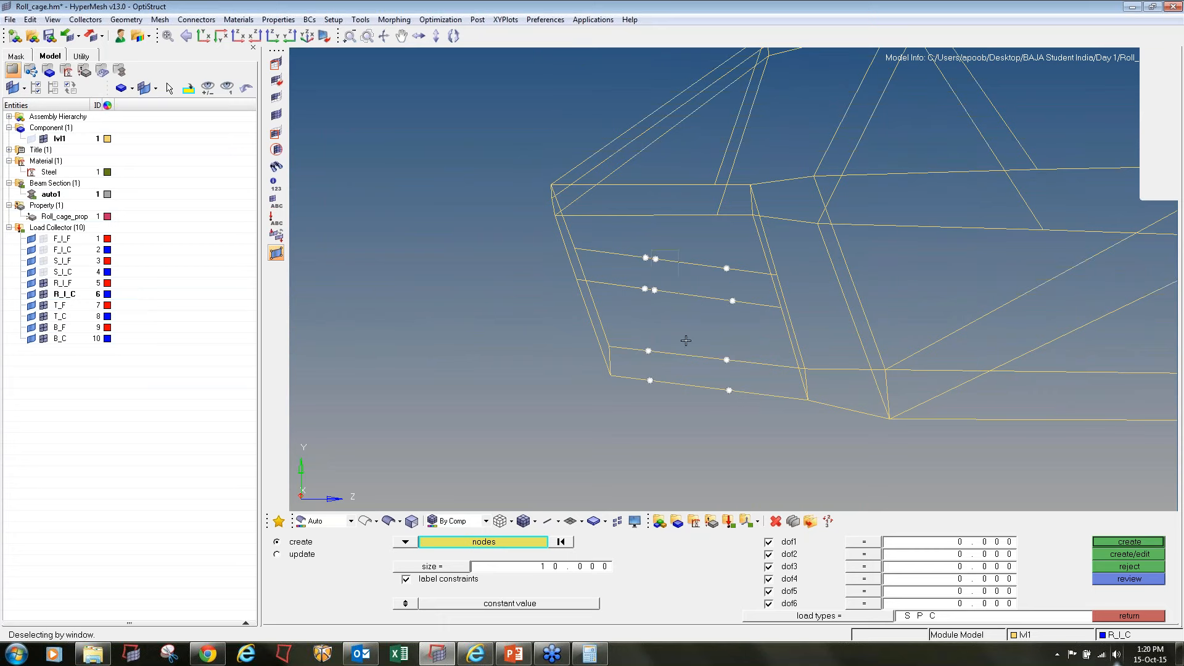
pyautogui.click(1130, 542)
pyautogui.press('f')
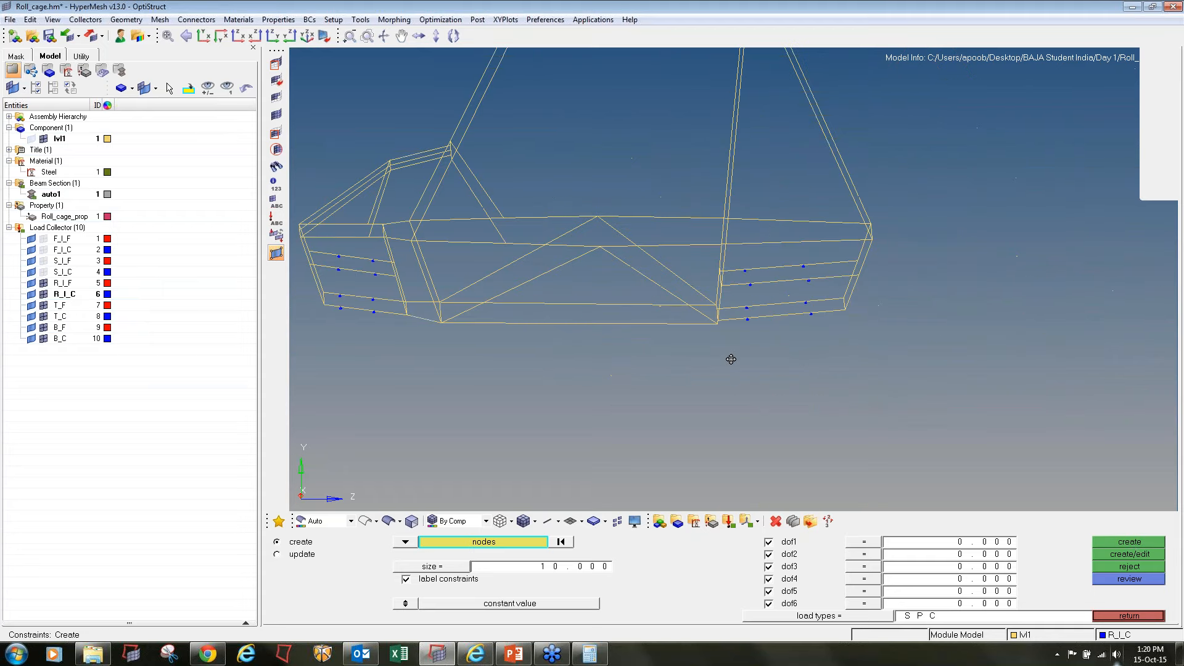
# Make the R_I_F load collector current and switch from creating constraints to creating forces
pyautogui.rightClick(66, 285)
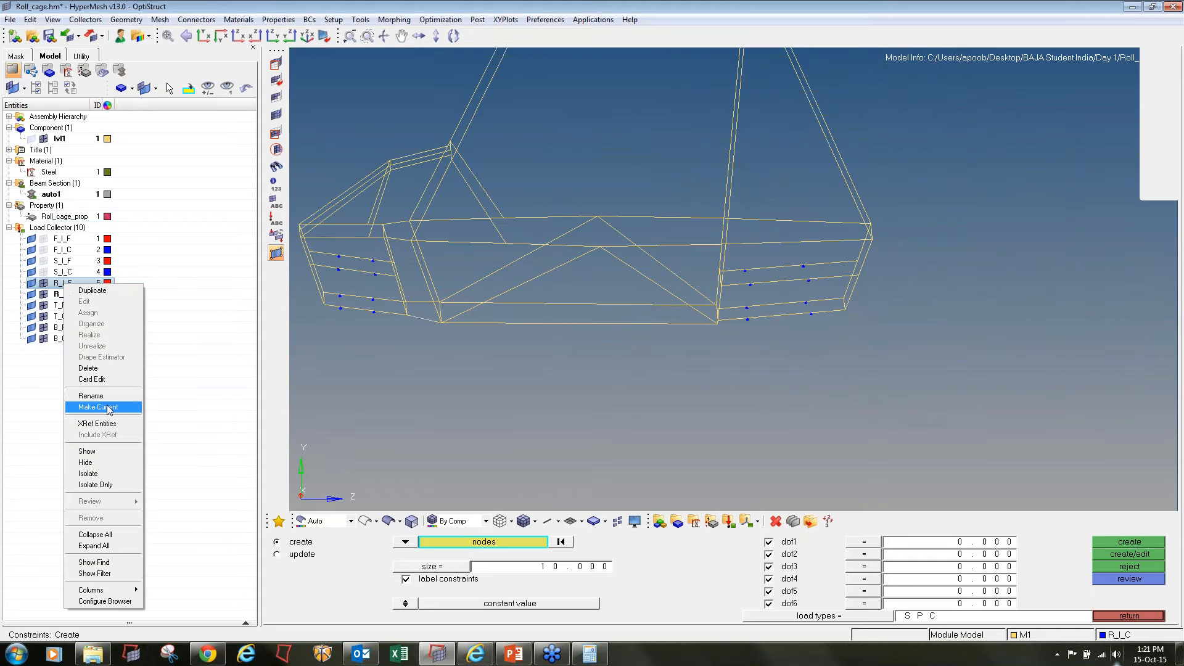
pyautogui.click(87, 409)
pyautogui.click(1138, 616)
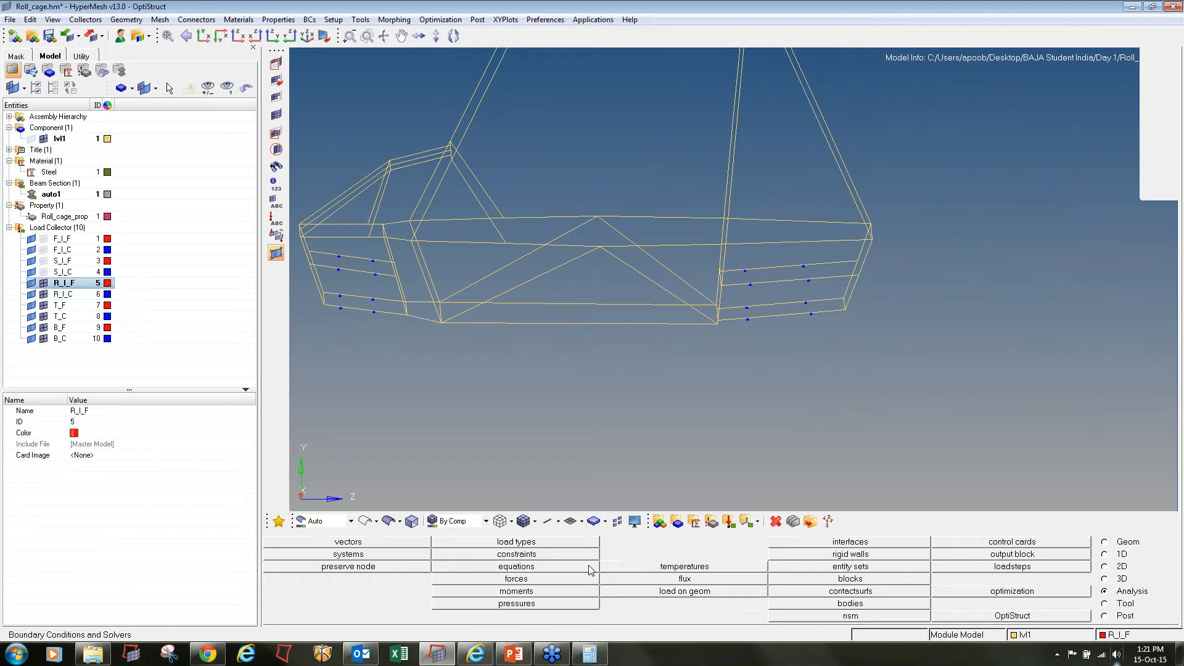
pyautogui.click(547, 578)
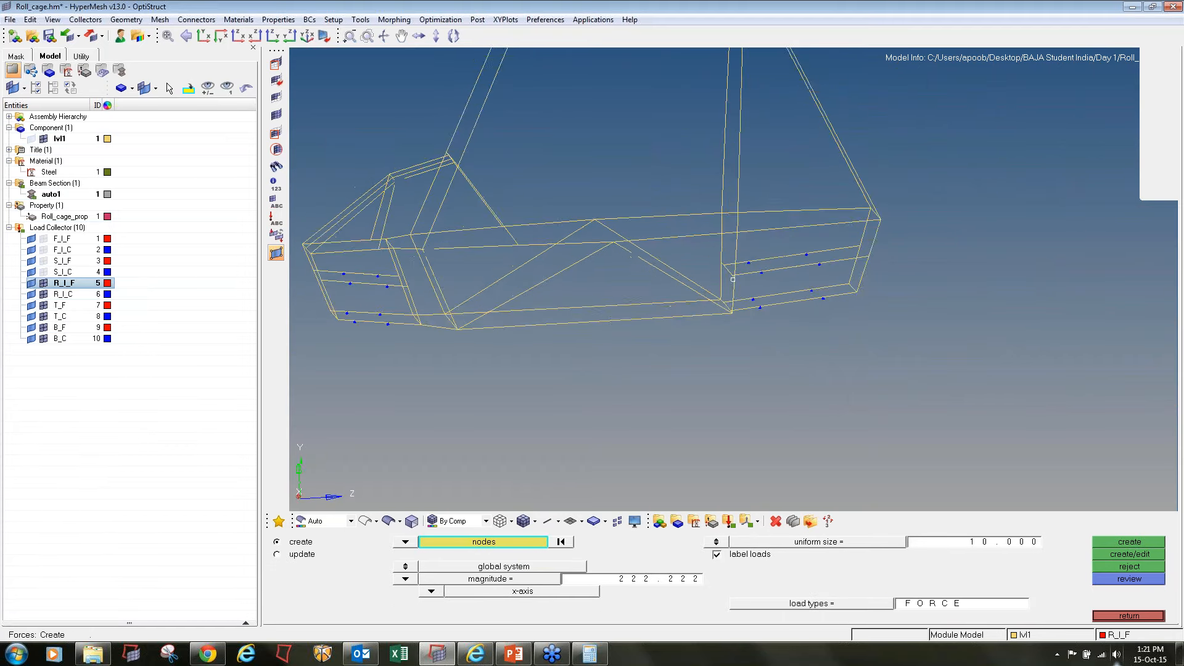
# Select all nodes along the upper rear cross member of the roll cage
pyautogui.keyDown('ctrl'); pyautogui.moveTo(887, 368); pyautogui.dragTo(882, 355); pyautogui.keyUp('ctrl')
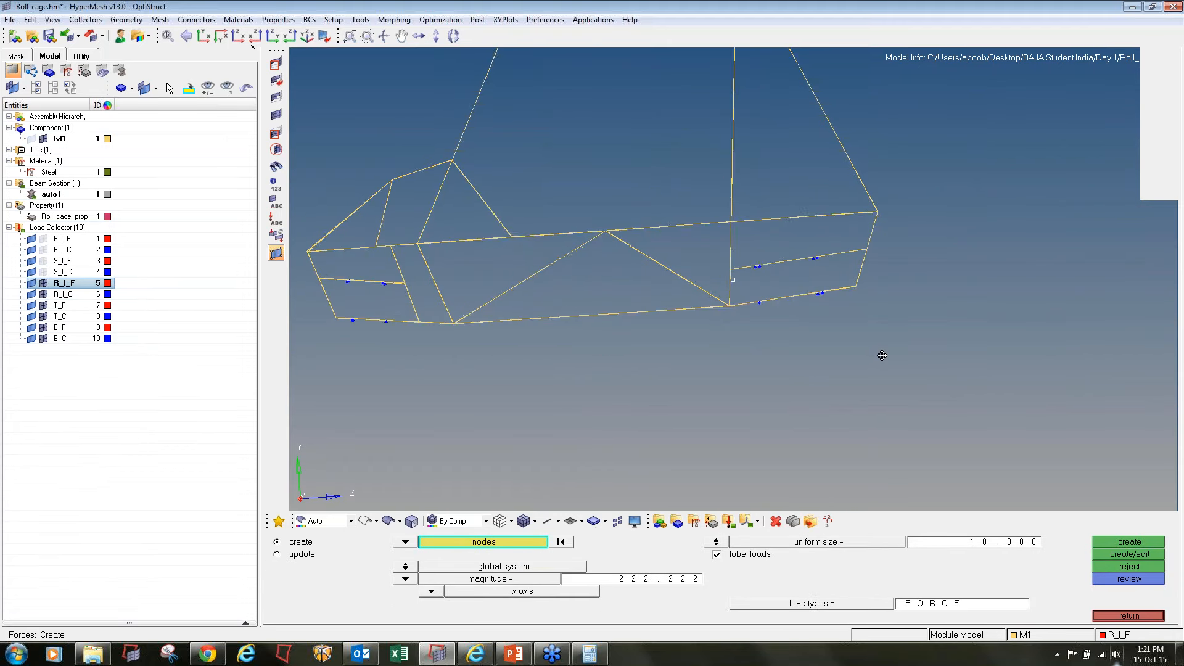
pyautogui.keyDown('ctrl'); pyautogui.scroll(7, 880, 252); pyautogui.keyUp('ctrl')
pyautogui.keyDown('shift'); pyautogui.moveTo(846, 156); pyautogui.dragTo(894, 184); pyautogui.keyUp('shift')
pyautogui.scroll(2, 844, 155)
pyautogui.keyDown('shift'); pyautogui.moveTo(888, 164); pyautogui.dragTo(892, 237, button='right'); pyautogui.keyUp('shift')
pyautogui.keyDown('ctrl'); pyautogui.scroll(-1, 881, 181); pyautogui.keyUp('ctrl')
pyautogui.keyDown('ctrl'); pyautogui.moveTo(882, 181); pyautogui.dragTo(900, 202); pyautogui.keyUp('ctrl')
pyautogui.keyDown('ctrl'); pyautogui.scroll(-2, 898, 201); pyautogui.keyUp('ctrl')
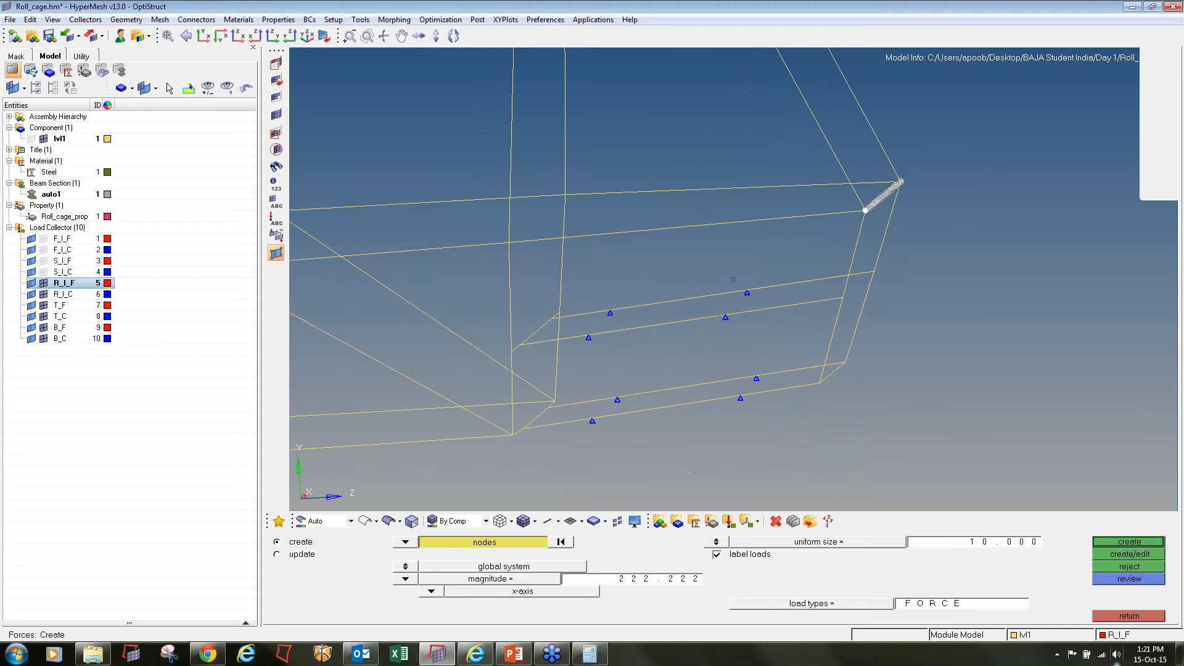
# Save the selected rear member nodes to get their count and divide 12000 by 33 in Calculator
pyautogui.click(528, 540)
pyautogui.click(489, 582)
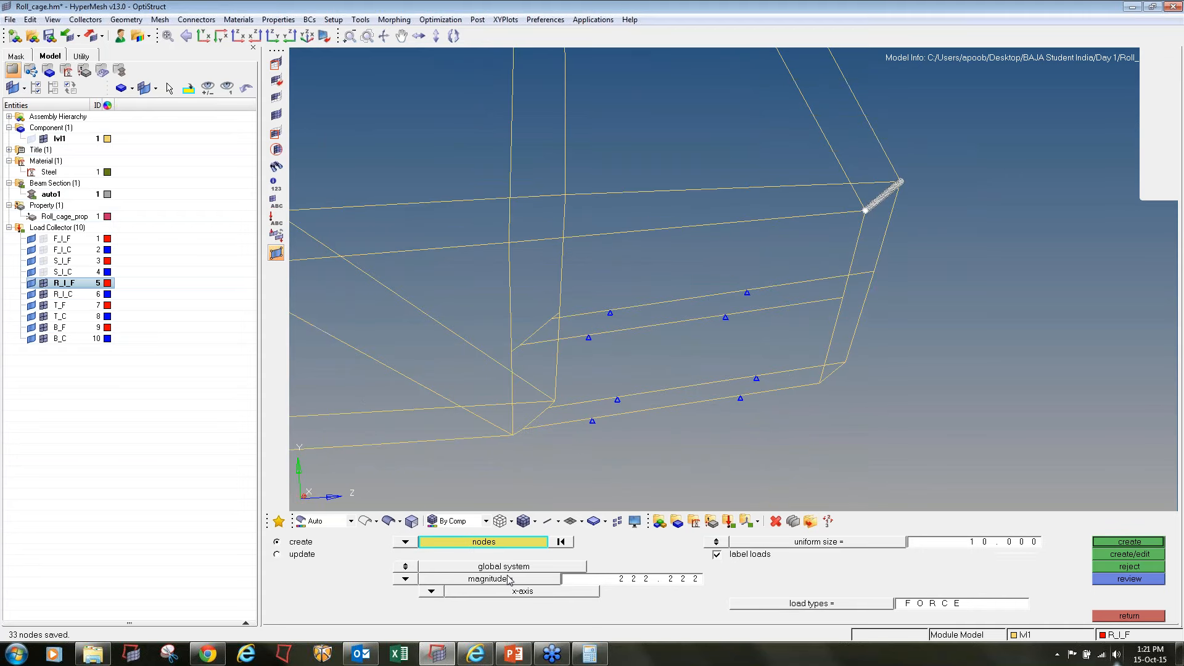
pyautogui.click(590, 654)
pyautogui.write('12000')
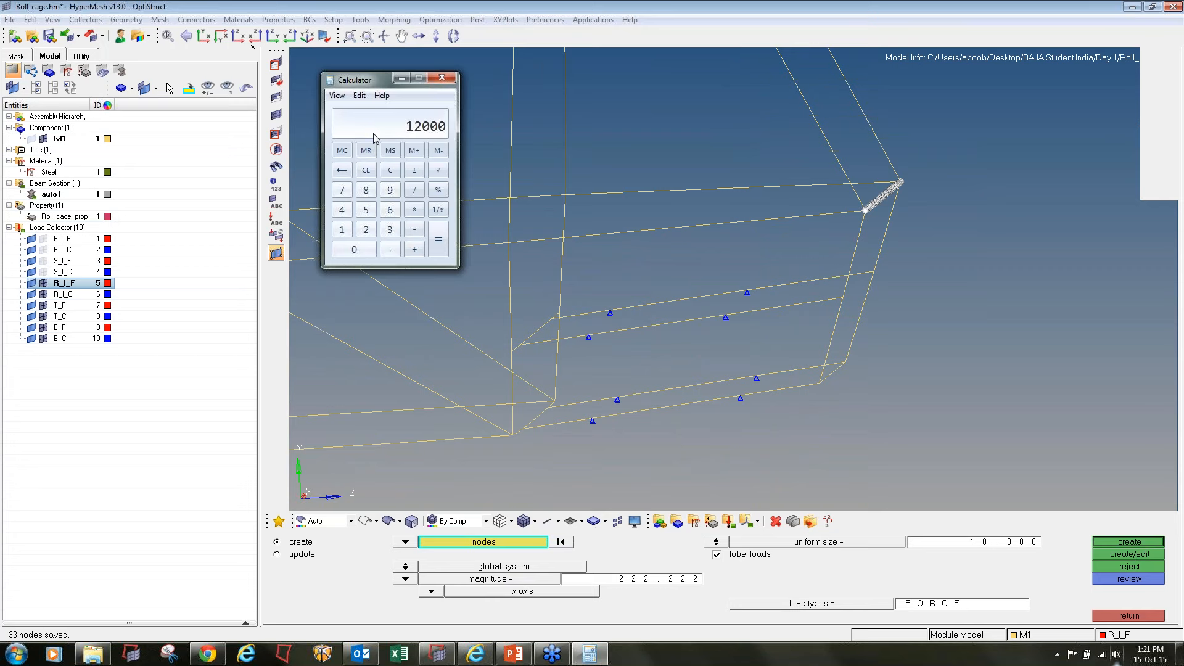
pyautogui.write('/33')
pyautogui.press('Return')
# Create forces with magnitude -363.636 along the z-axis on the selected rear cross member nodes
pyautogui.click(634, 580)
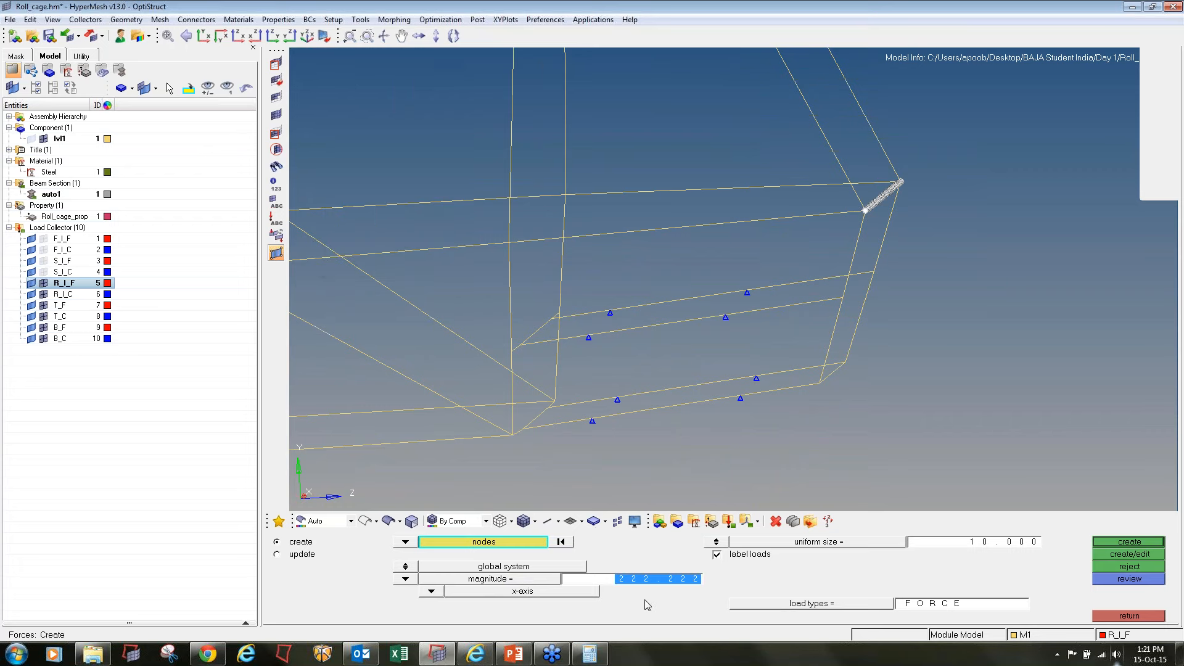
pyautogui.write('-363.636')
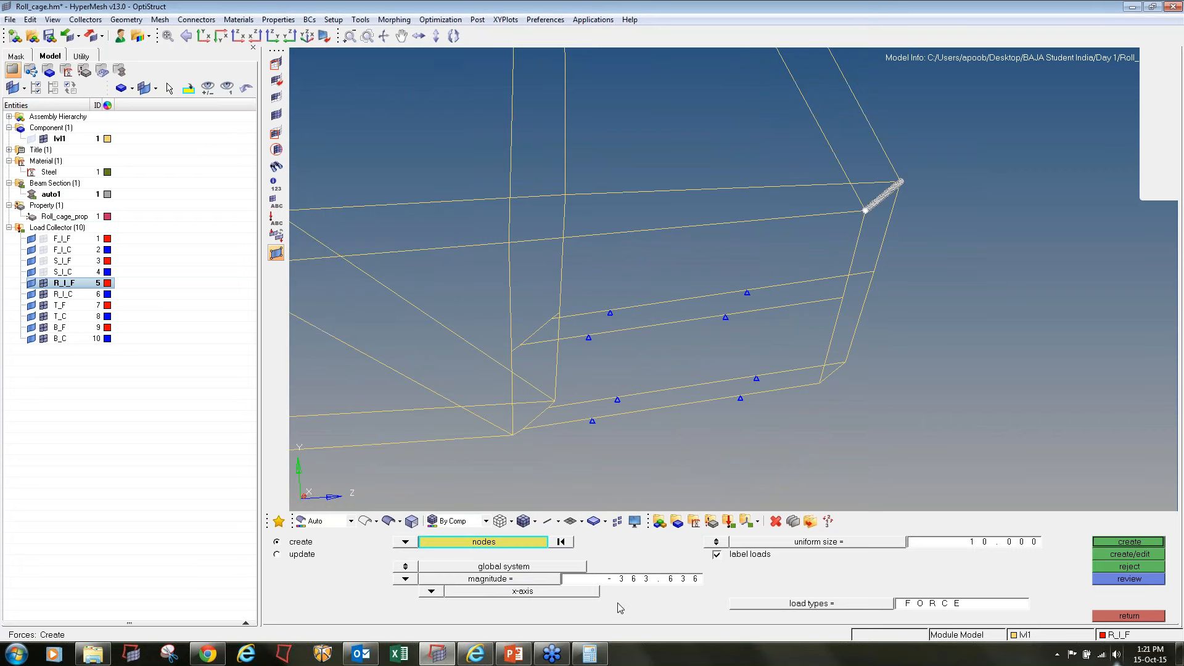
pyautogui.click(438, 590)
pyautogui.click(437, 581)
pyautogui.click(1109, 544)
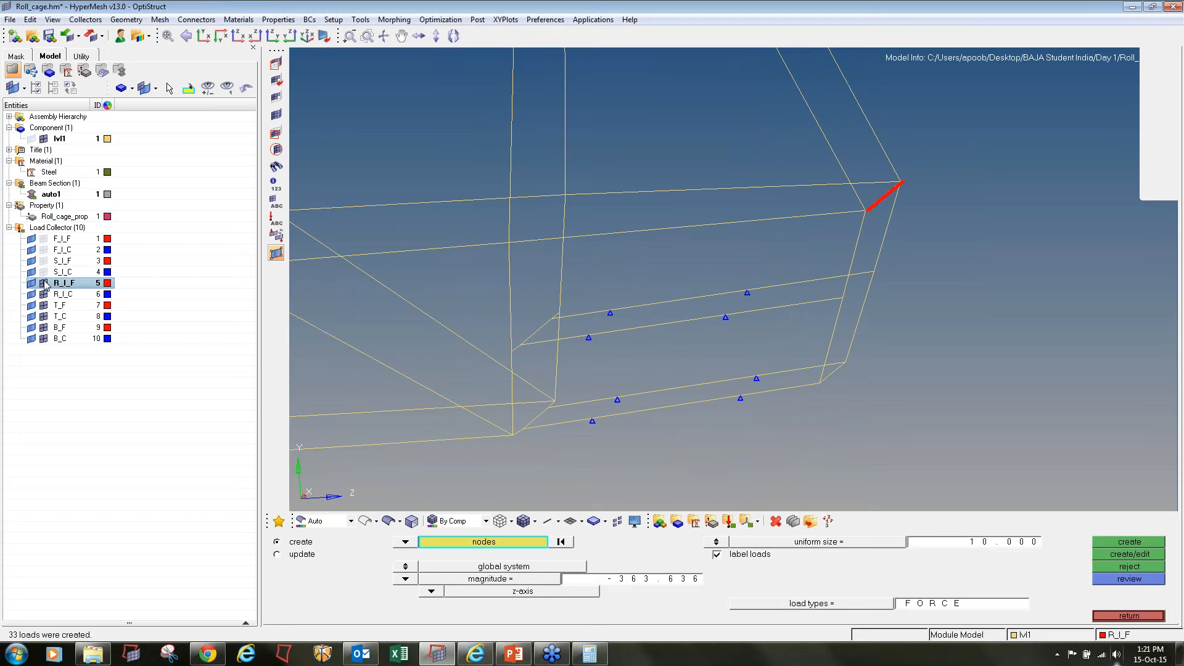
# Make the T_F load collector current and select four suspension mounting nodes on one side of the cage's front end
pyautogui.rightClick(59, 306)
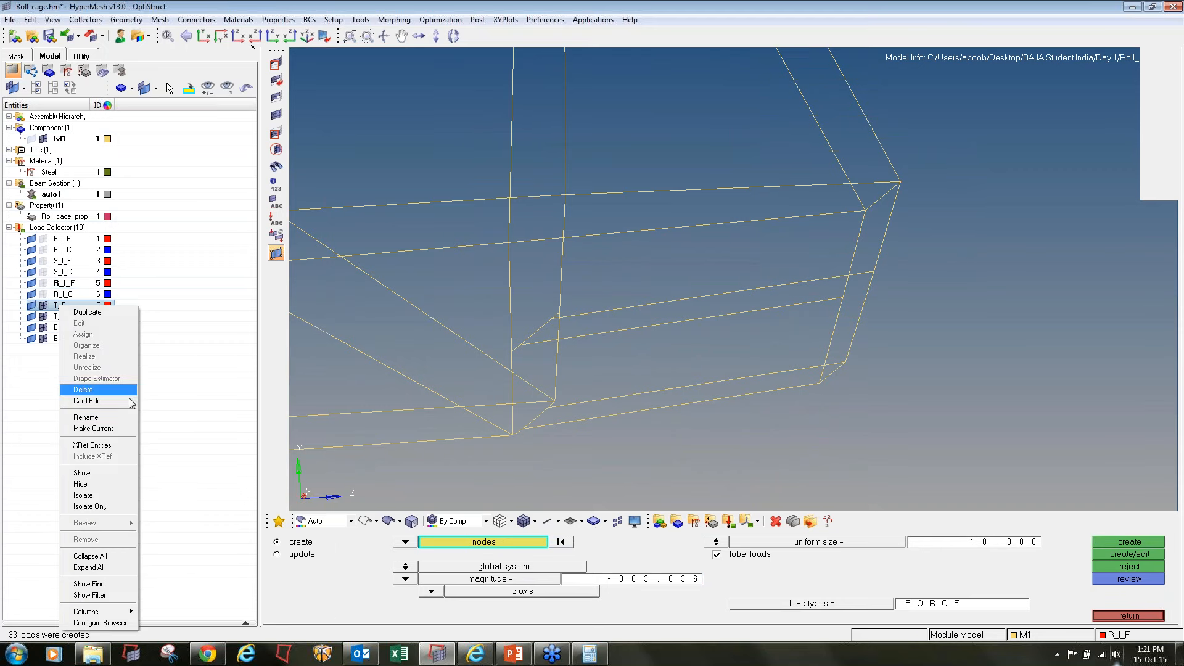
pyautogui.click(93, 428)
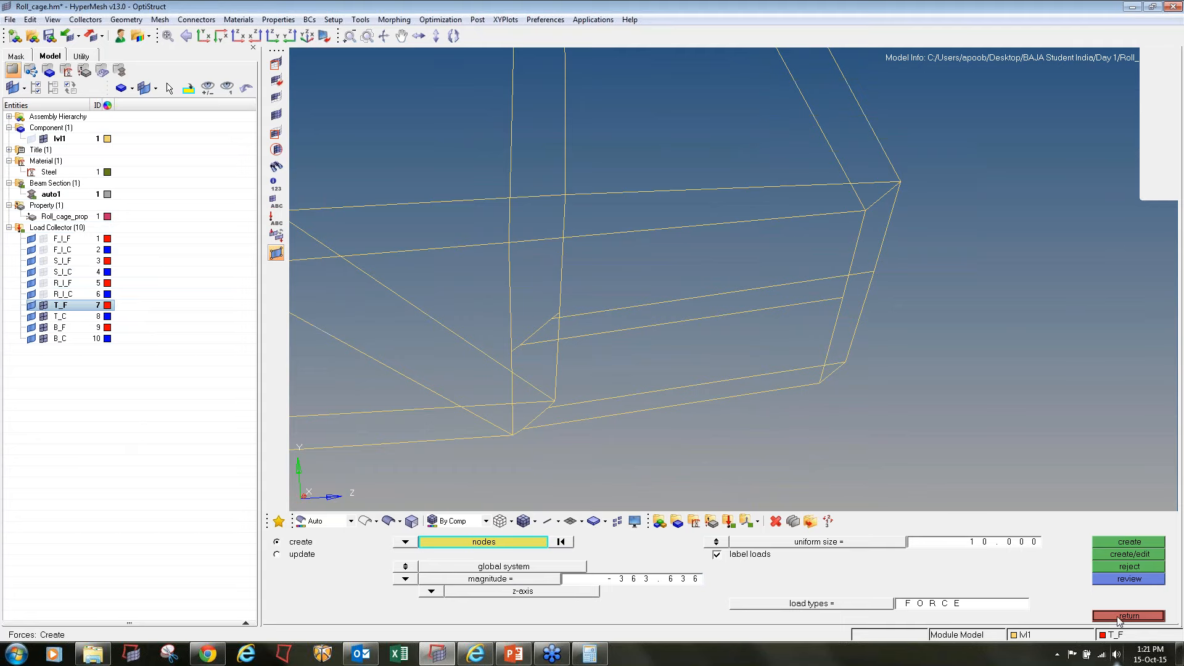
pyautogui.keyDown('ctrl'); pyautogui.moveTo(490, 323); pyautogui.dragTo(923, 267, button='right'); pyautogui.keyUp('ctrl')
pyautogui.keyDown('ctrl'); pyautogui.scroll(-5, 922, 267); pyautogui.keyUp('ctrl')
pyautogui.keyDown('ctrl'); pyautogui.scroll(4, 619, 289); pyautogui.keyUp('ctrl')
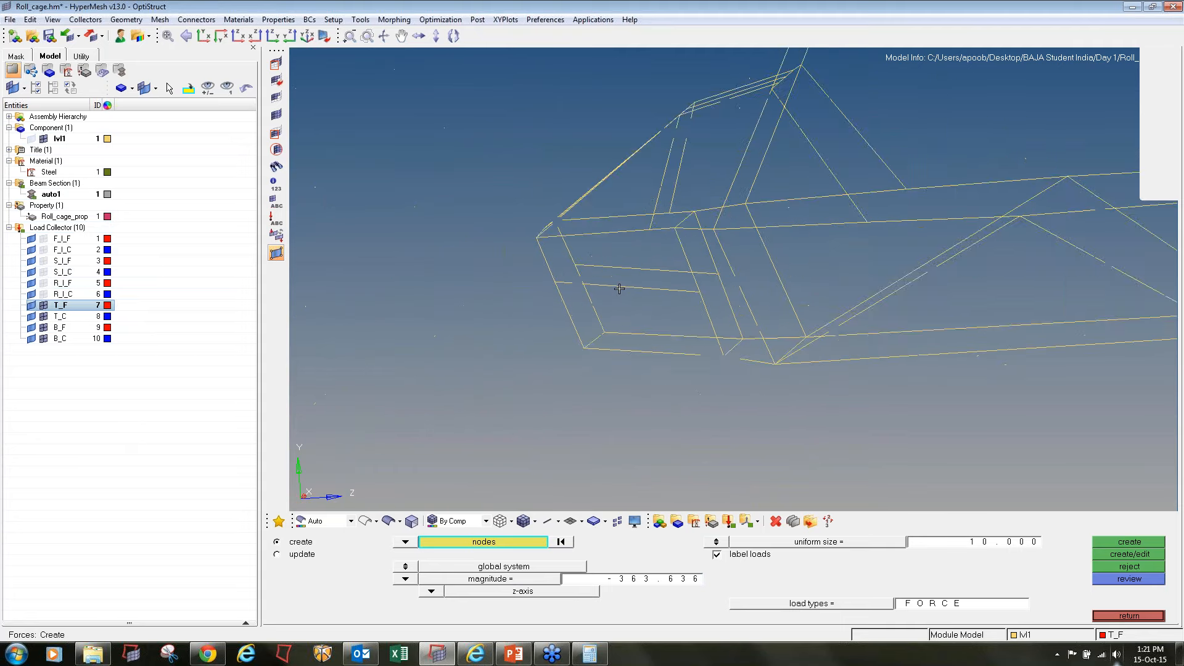
pyautogui.keyDown('ctrl'); pyautogui.scroll(4, 619, 289); pyautogui.keyUp('ctrl')
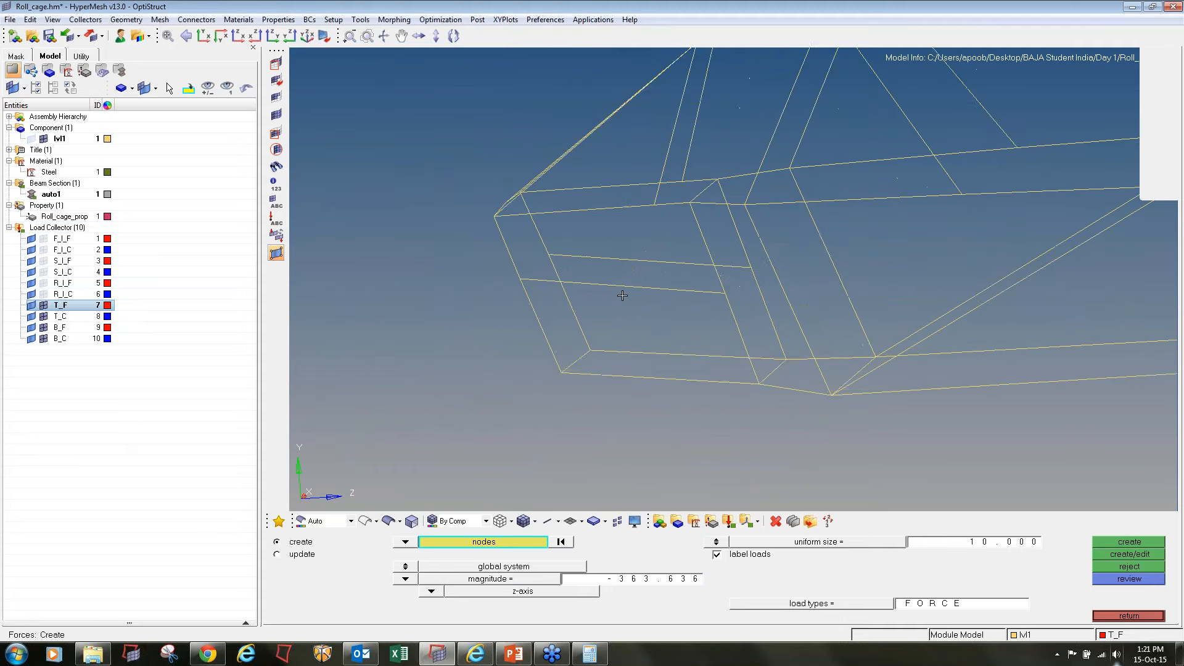
pyautogui.click(575, 285)
pyautogui.click(683, 292)
pyautogui.click(606, 378)
pyautogui.click(736, 381)
# Create forces with magnitude 2500 along the y-axis on the four selected front nodes
pyautogui.click(656, 580)
pyautogui.write('2500.000')
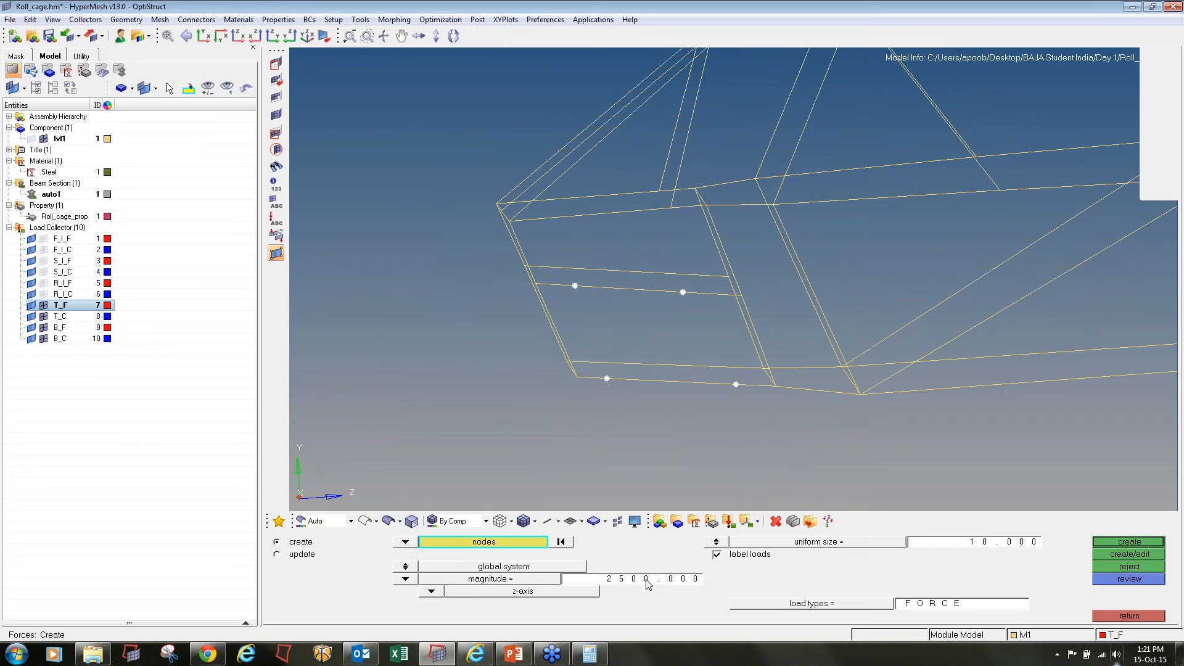
pyautogui.click(431, 591)
pyautogui.click(407, 566)
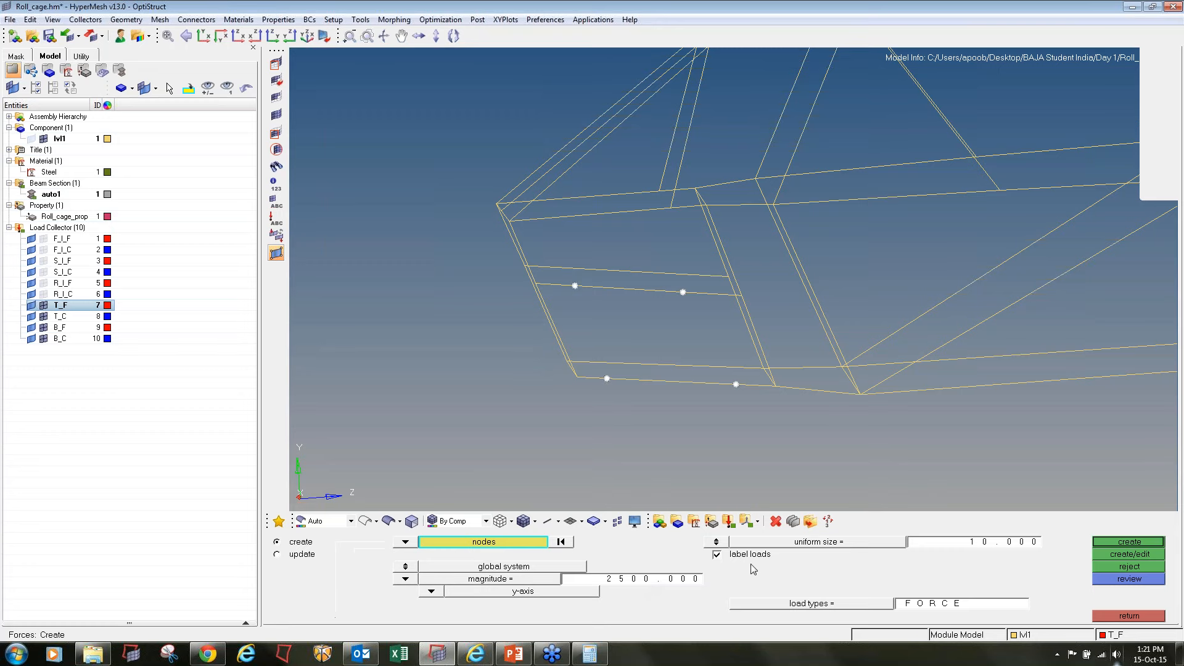
pyautogui.click(1139, 542)
# Create forces with magnitude -2500 along the y-axis on the four front suspension mounting nodes of the opposite side
pyautogui.scroll(3, 575, 268)
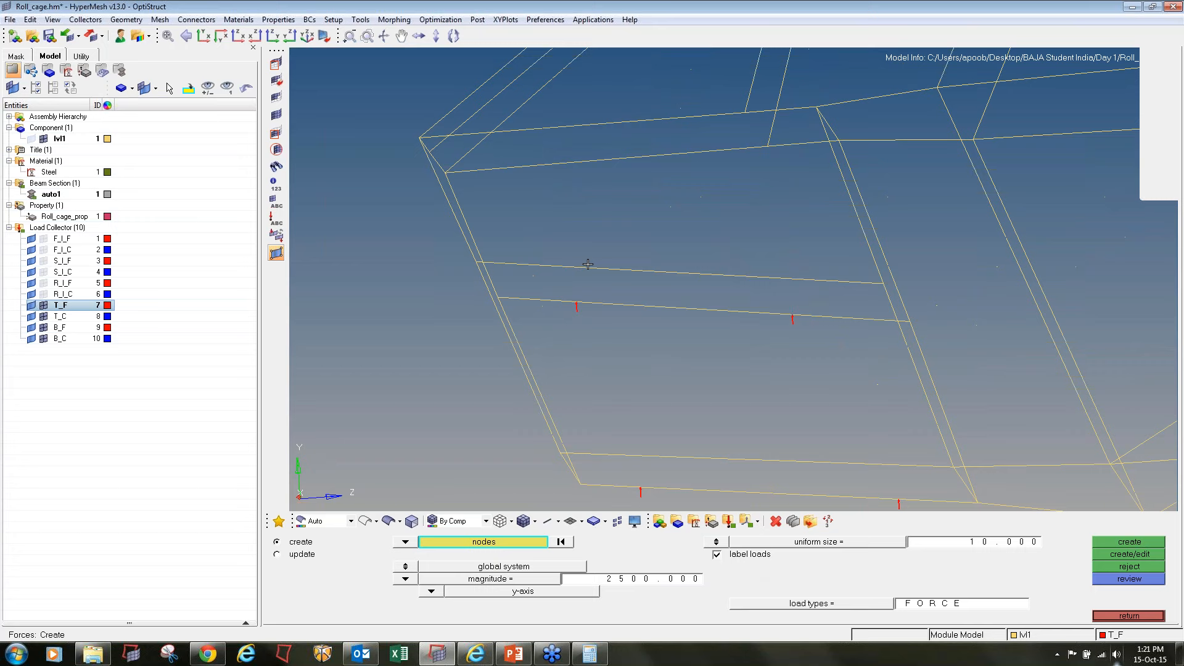
pyautogui.click(802, 280)
pyautogui.click(600, 455)
pyautogui.click(855, 463)
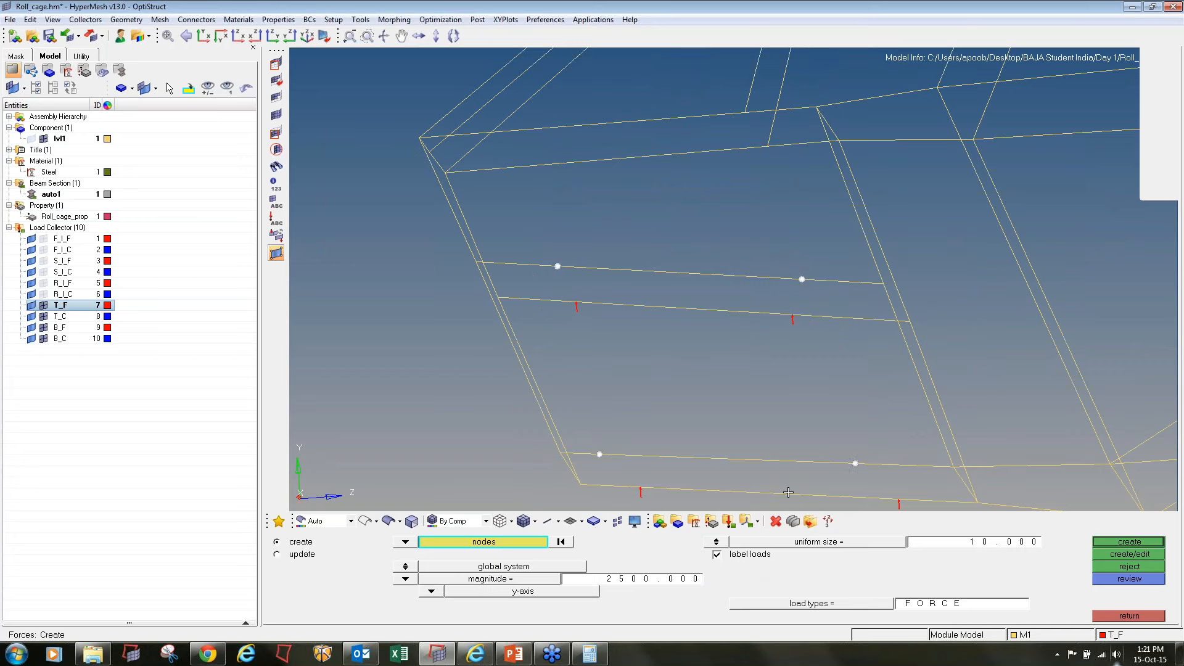
pyautogui.rightClick(600, 455)
pyautogui.click(618, 454)
pyautogui.click(646, 584)
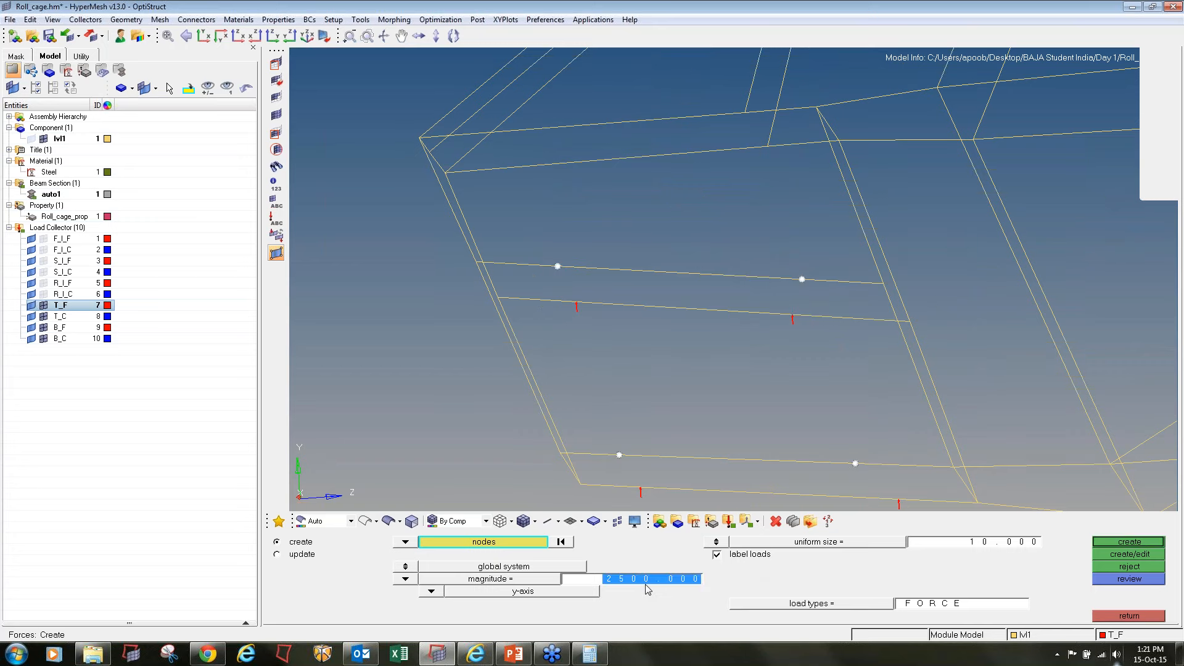
pyautogui.write('-')
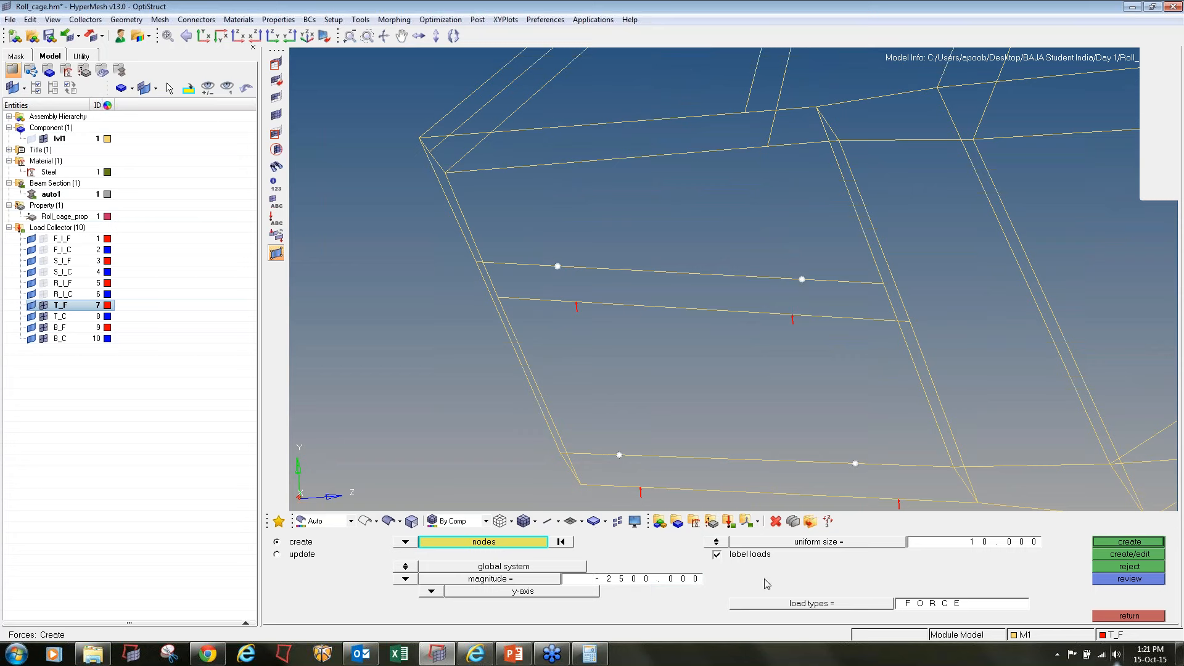
pyautogui.click(1142, 542)
# Make the T_C load collector current and start creating constraints
pyautogui.rightClick(59, 316)
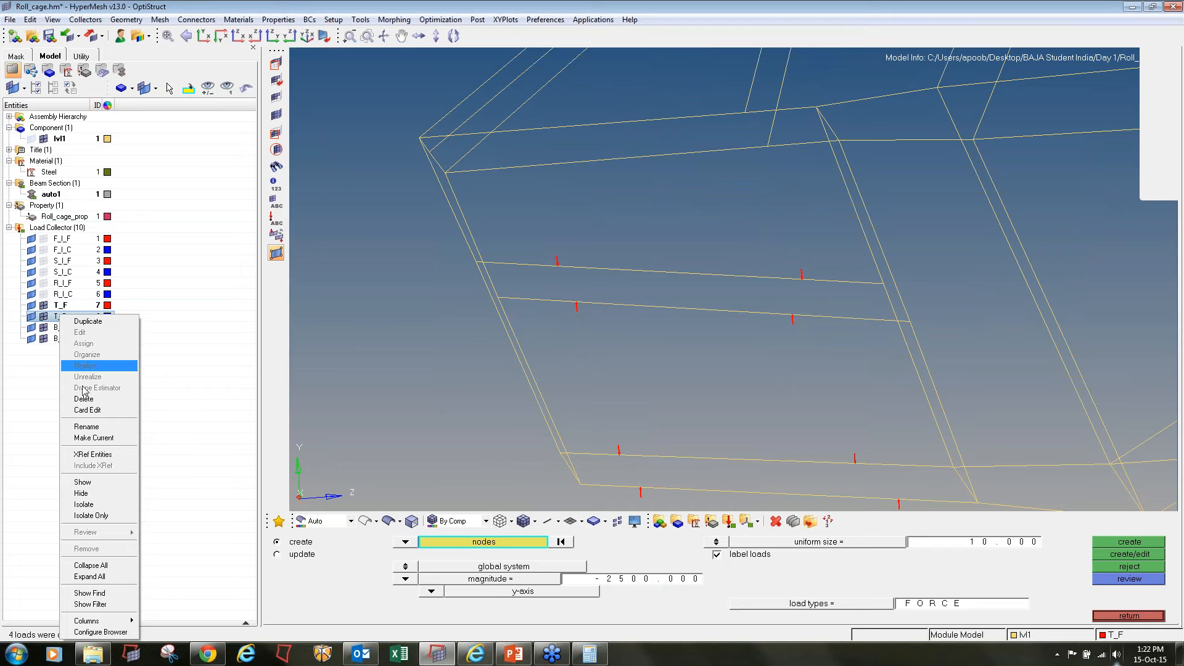
pyautogui.click(103, 438)
pyautogui.click(1148, 616)
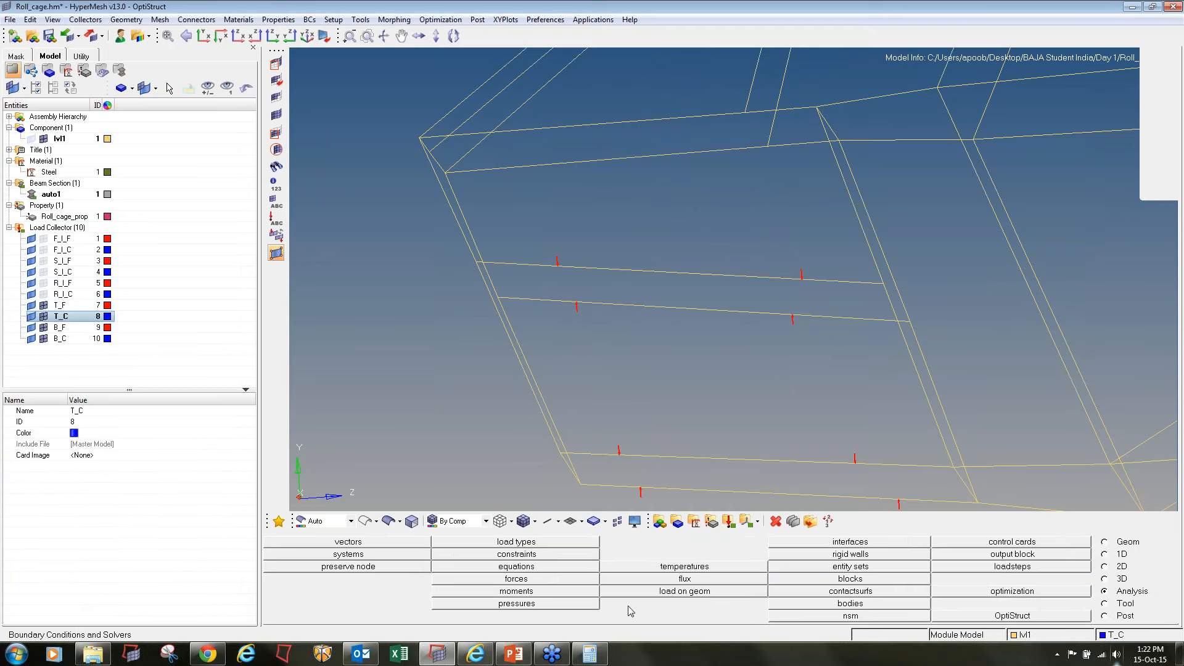
pyautogui.click(495, 555)
# Create SPC constraints on dof1 to dof6 at the eight rear suspension mounting nodes of the cage
pyautogui.keyDown('ctrl'); pyautogui.moveTo(922, 343); pyautogui.dragTo(382, 322, button='right'); pyautogui.keyUp('ctrl')
pyautogui.keyDown('ctrl'); pyautogui.scroll(-4, 383, 321); pyautogui.keyUp('ctrl')
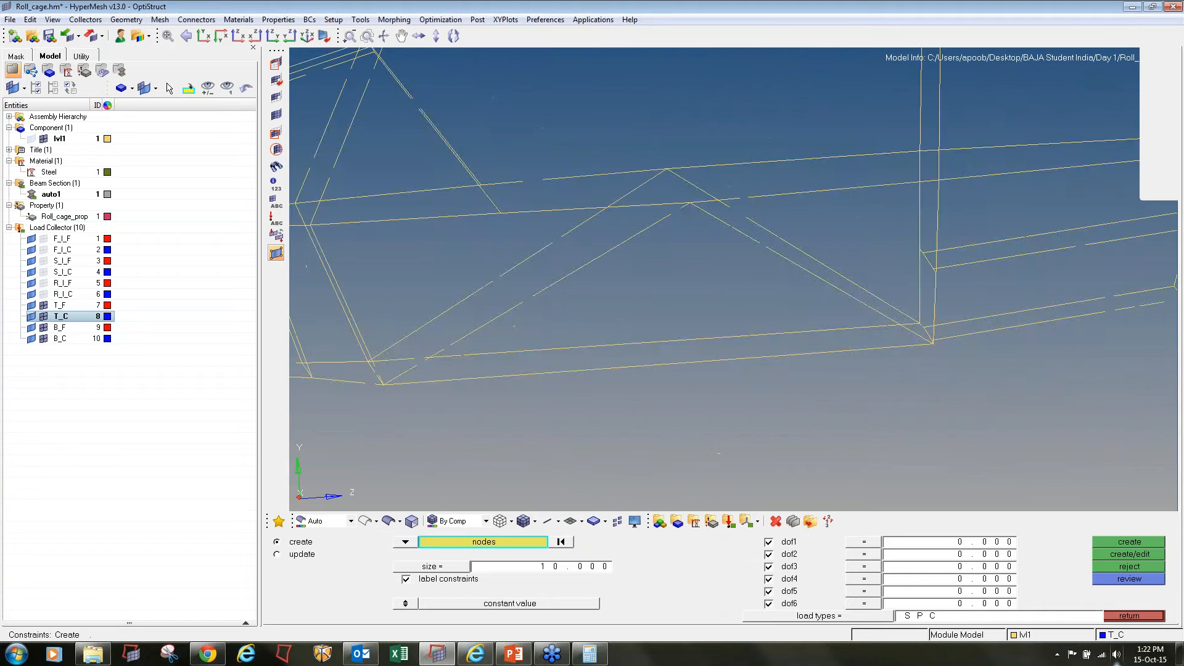
pyautogui.keyDown('ctrl'); pyautogui.moveTo(962, 322); pyautogui.dragTo(521, 398, button='right'); pyautogui.keyUp('ctrl')
pyautogui.click(560, 406)
pyautogui.click(534, 395)
pyautogui.click(536, 338)
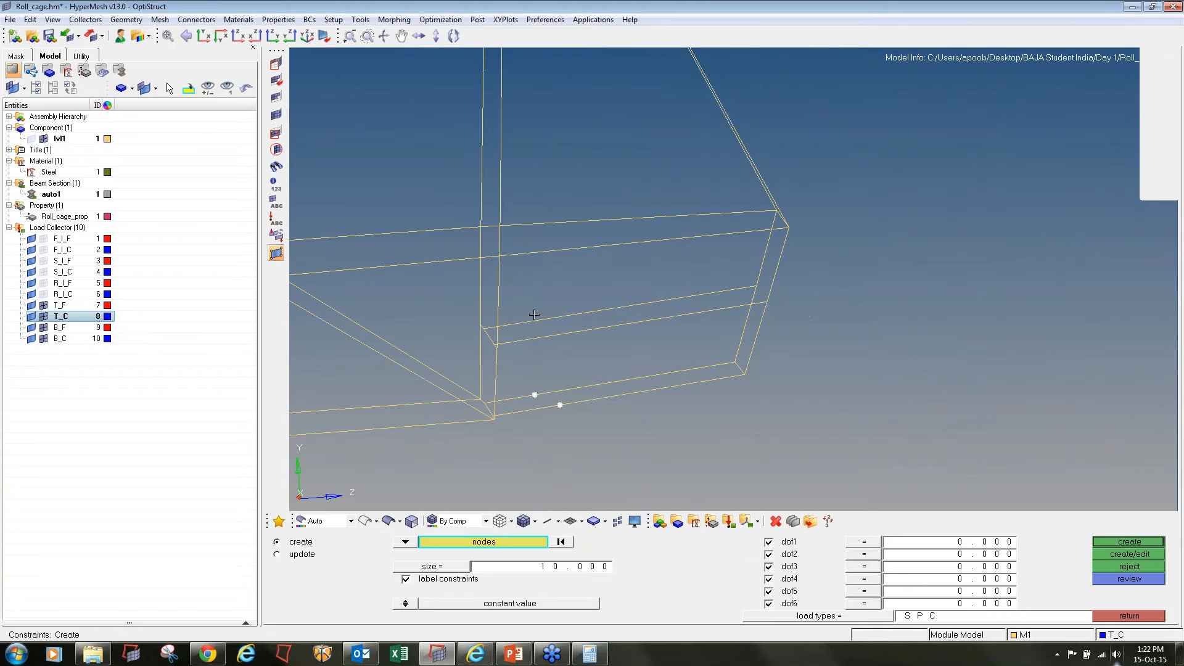
pyautogui.click(533, 322)
pyautogui.click(707, 293)
pyautogui.click(701, 312)
pyautogui.click(684, 370)
pyautogui.click(693, 386)
pyautogui.click(1117, 541)
pyautogui.click(1122, 618)
# Hide the T_F and T_C load collectors and make the B_F load collector current
pyautogui.keyDown('ctrl'); pyautogui.scroll(-3, 986, 324); pyautogui.keyUp('ctrl')
pyautogui.click(43, 315)
pyautogui.click(43, 305)
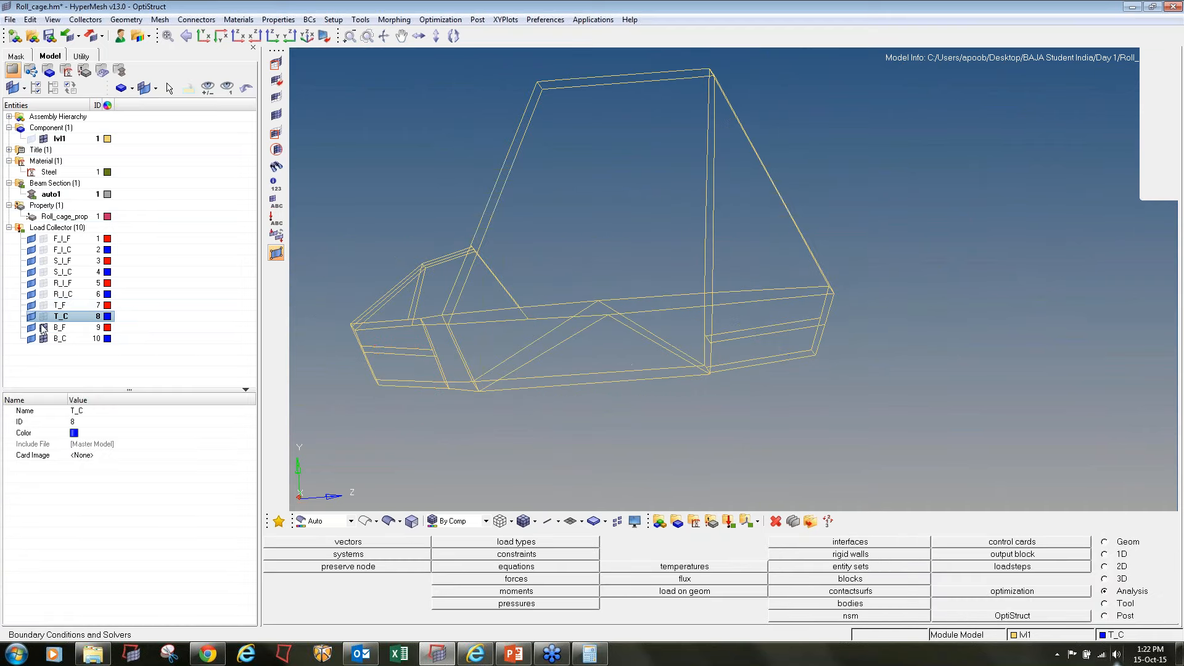
pyautogui.click(62, 327)
pyautogui.rightClick(62, 327)
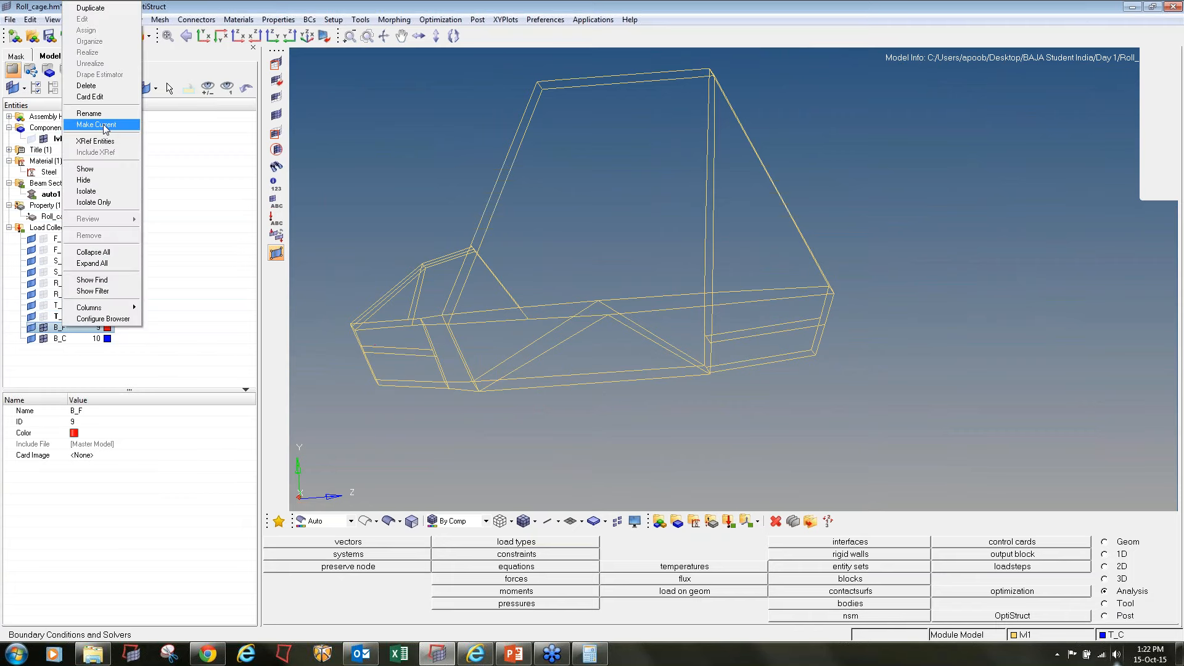
pyautogui.click(92, 128)
# Create forces with magnitude 1250 along the y-axis on the eight front suspension mounting nodes
pyautogui.click(534, 579)
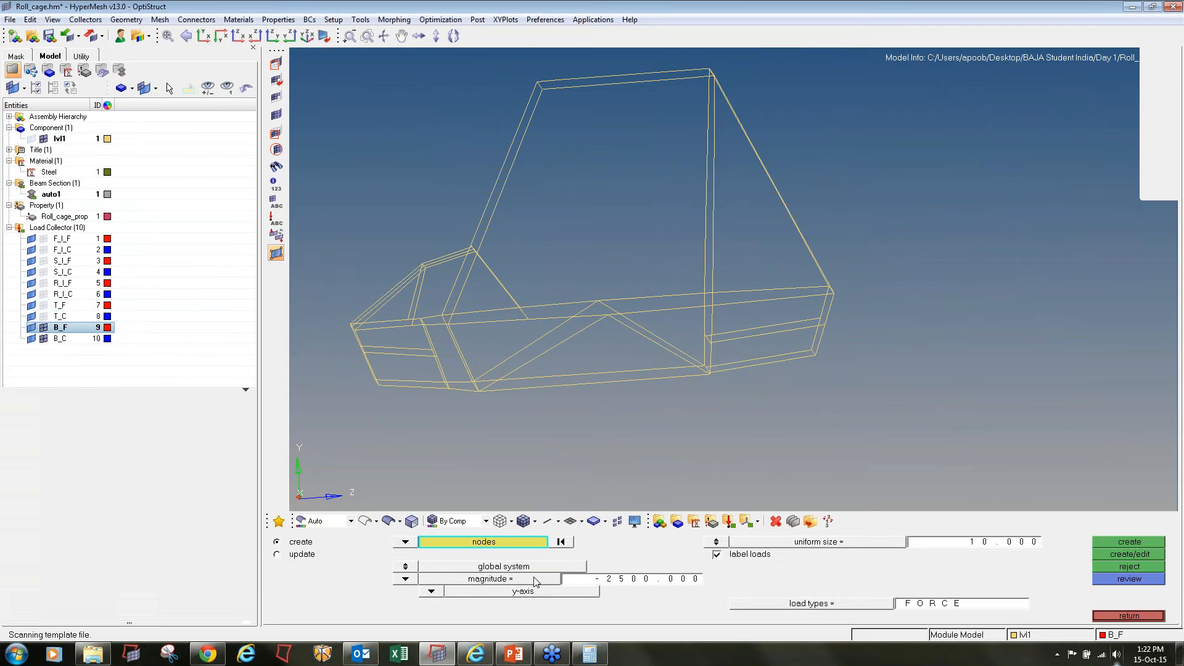
pyautogui.keyDown('ctrl'); pyautogui.scroll(4, 371, 351); pyautogui.keyUp('ctrl')
pyautogui.click(396, 354)
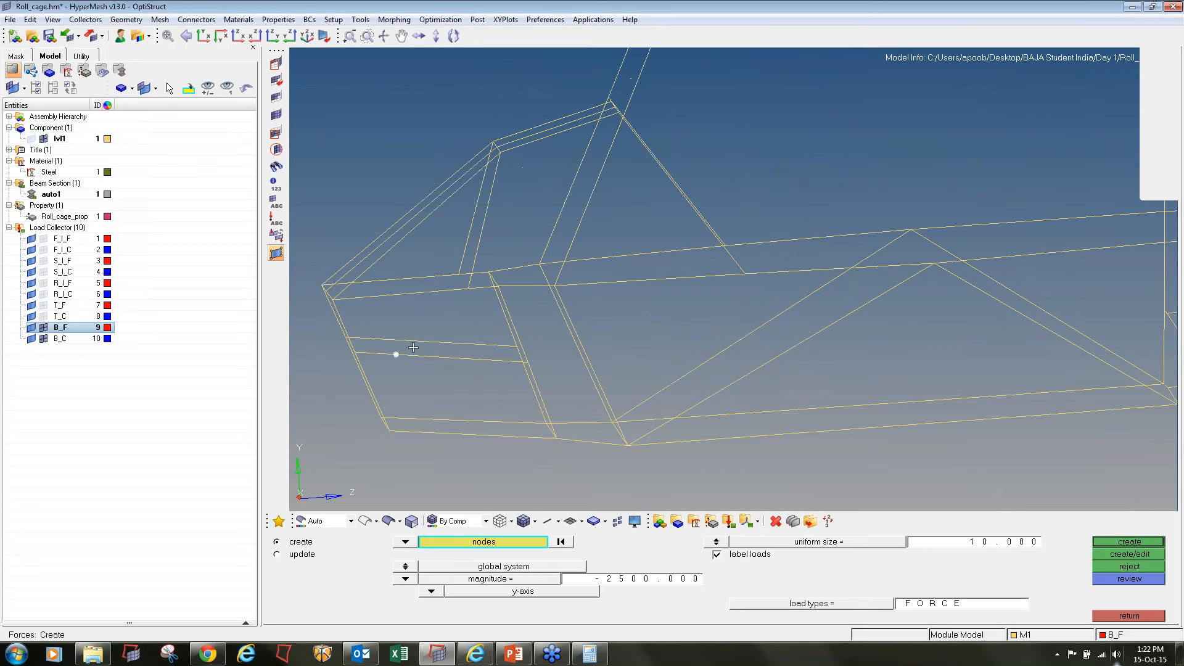
pyautogui.click(396, 340)
pyautogui.click(465, 346)
pyautogui.click(462, 358)
pyautogui.click(406, 418)
pyautogui.click(423, 433)
pyautogui.click(480, 421)
pyautogui.click(611, 578)
pyautogui.write('1250')
pyautogui.click(1113, 542)
pyautogui.click(1132, 614)
# Start creating constraints with B_C as the current load collector
pyautogui.click(552, 563)
pyautogui.rightClick(57, 338)
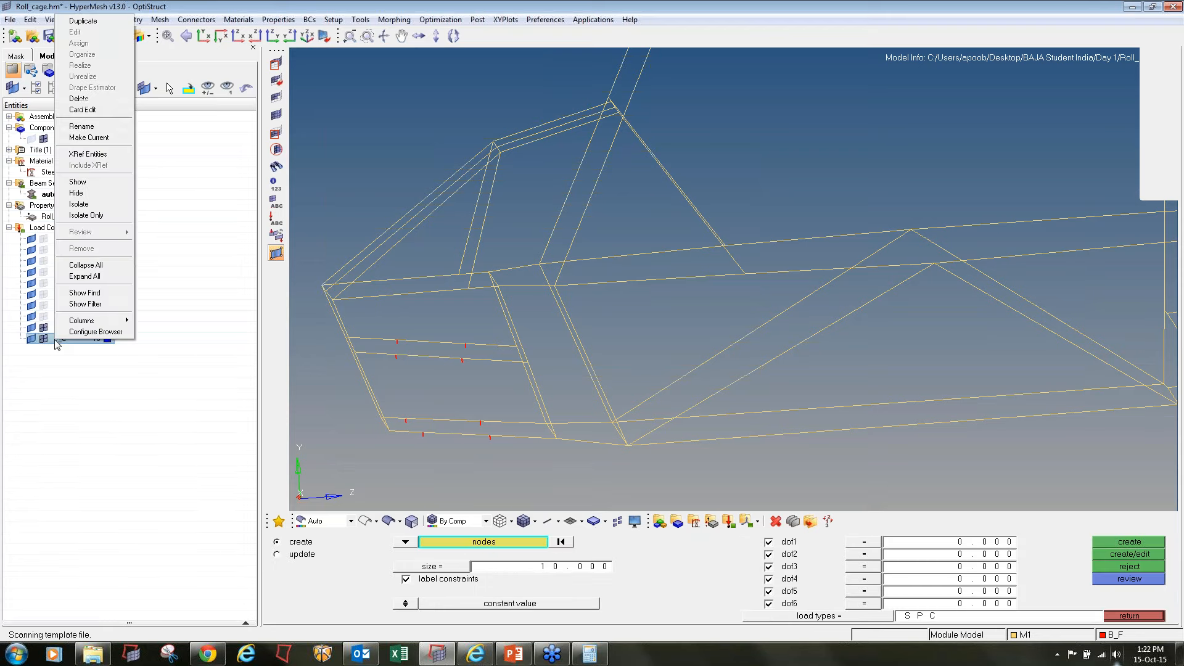
pyautogui.click(97, 138)
# Create SPC constraints with all six dofs fixed on eight rear suspension mounting nodes for the bump case
pyautogui.scroll(5, 769, 343)
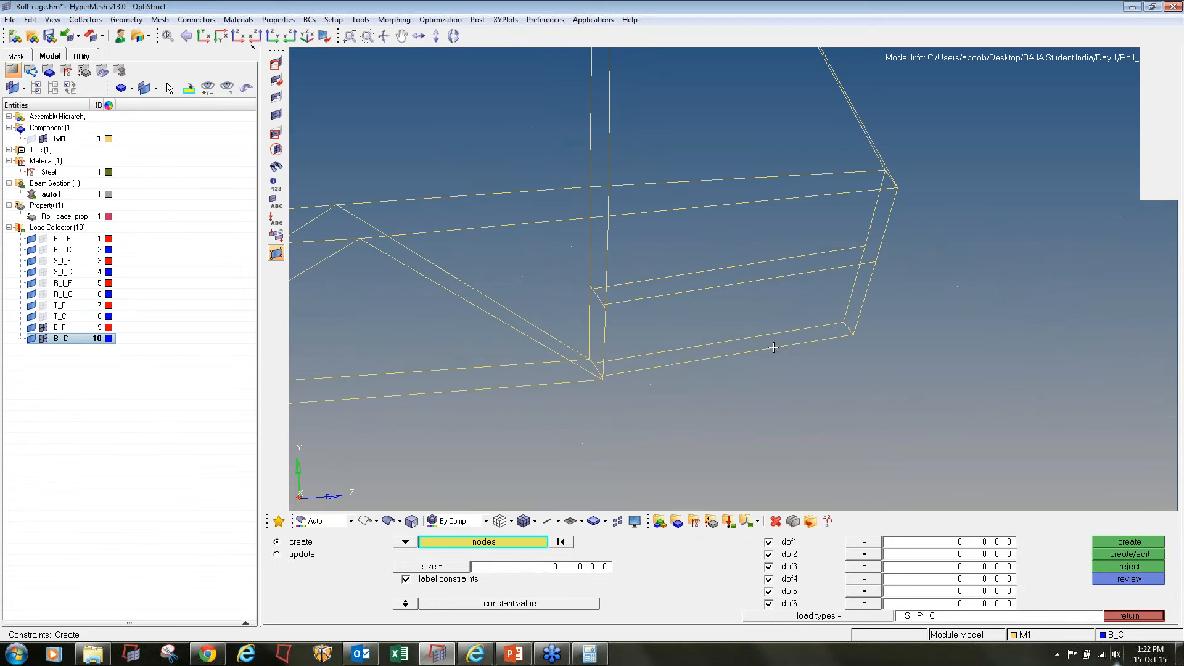
pyautogui.click(642, 355)
pyautogui.click(645, 276)
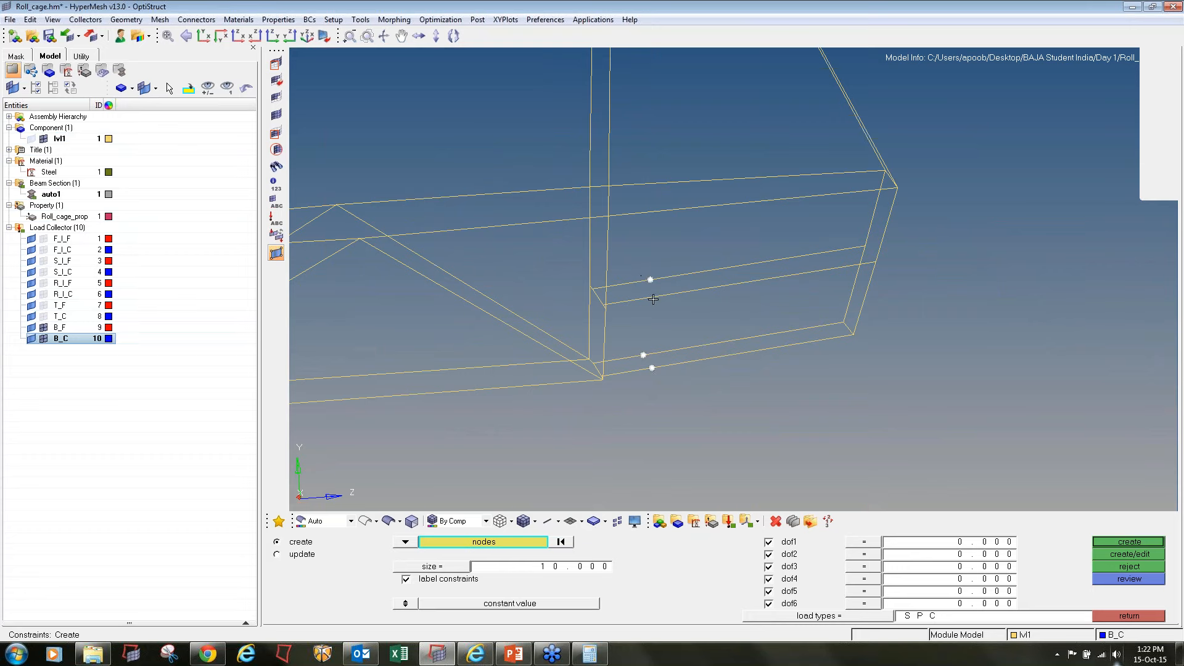
pyautogui.click(653, 299)
pyautogui.click(815, 253)
pyautogui.click(817, 270)
pyautogui.click(810, 328)
pyautogui.click(803, 343)
pyautogui.click(1155, 545)
pyautogui.click(1147, 614)
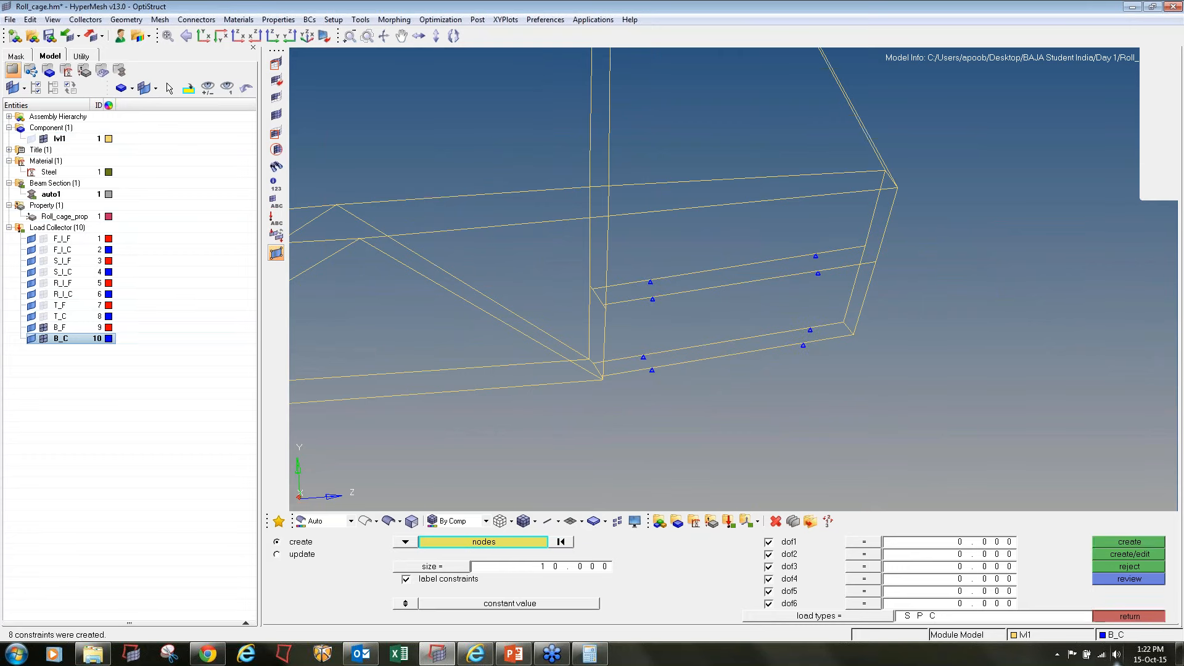
# Create a linear static load step named Front_impact with F_I_C as SPC and F_I_F as load
pyautogui.click(1057, 569)
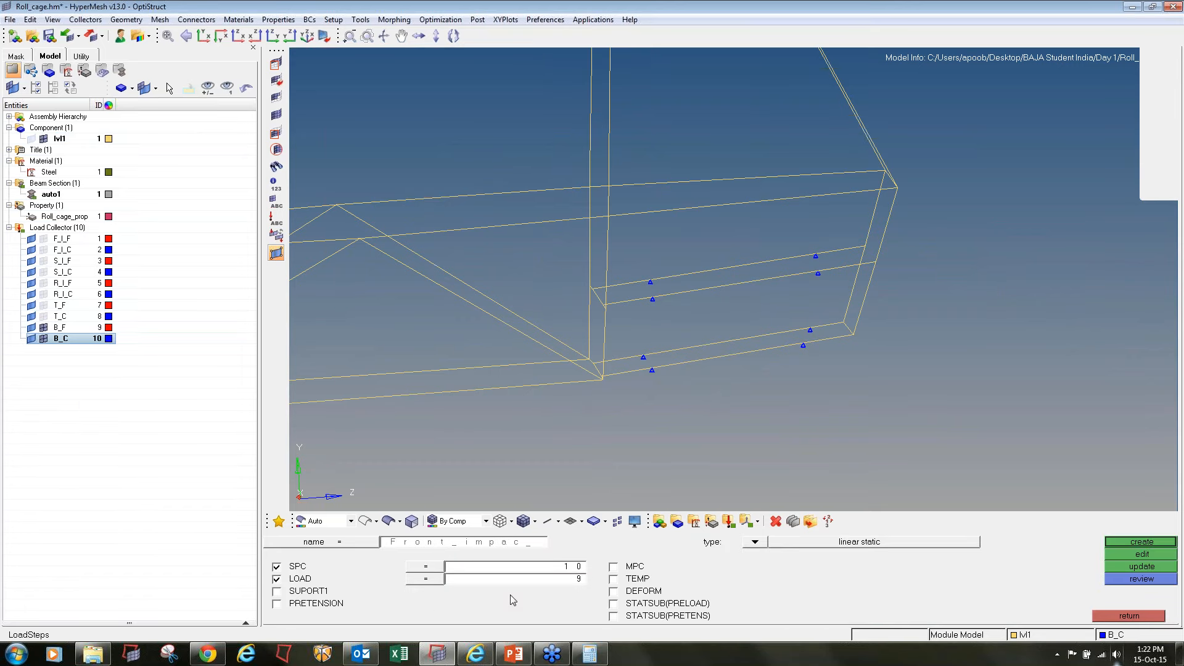
pyautogui.click(486, 578)
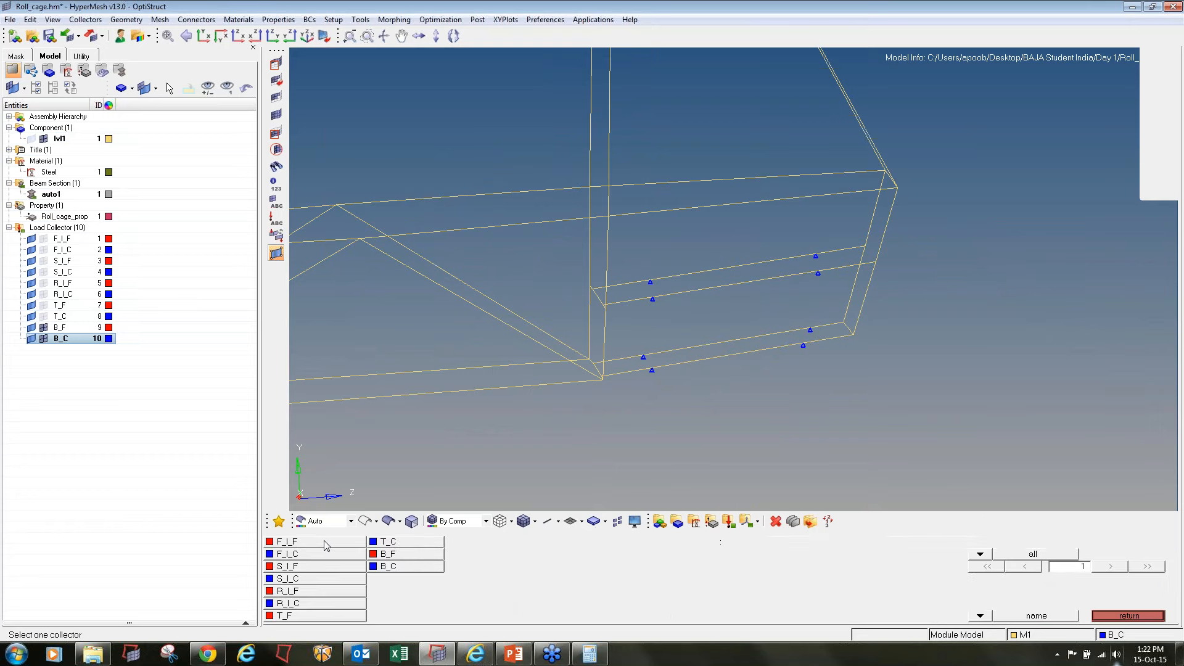
pyautogui.click(321, 557)
pyautogui.click(496, 582)
pyautogui.click(330, 547)
pyautogui.click(1119, 541)
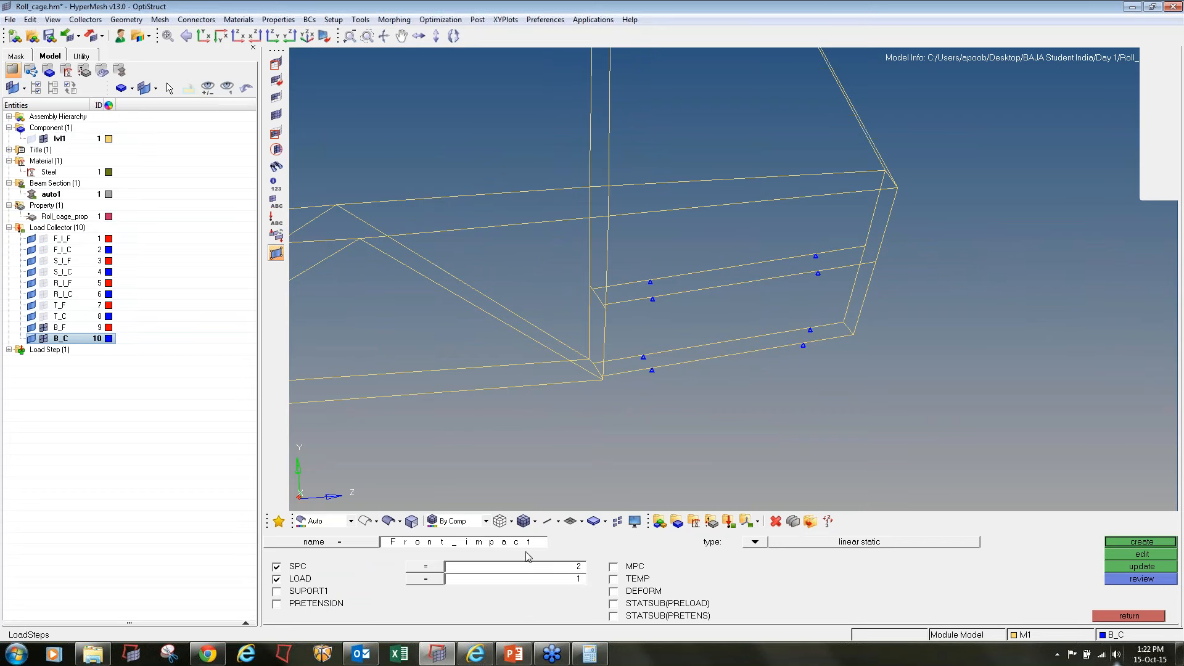
# Create a linear static load step named Side_impact with S_I_C as SPC and S_I_F as load
pyautogui.click(504, 548)
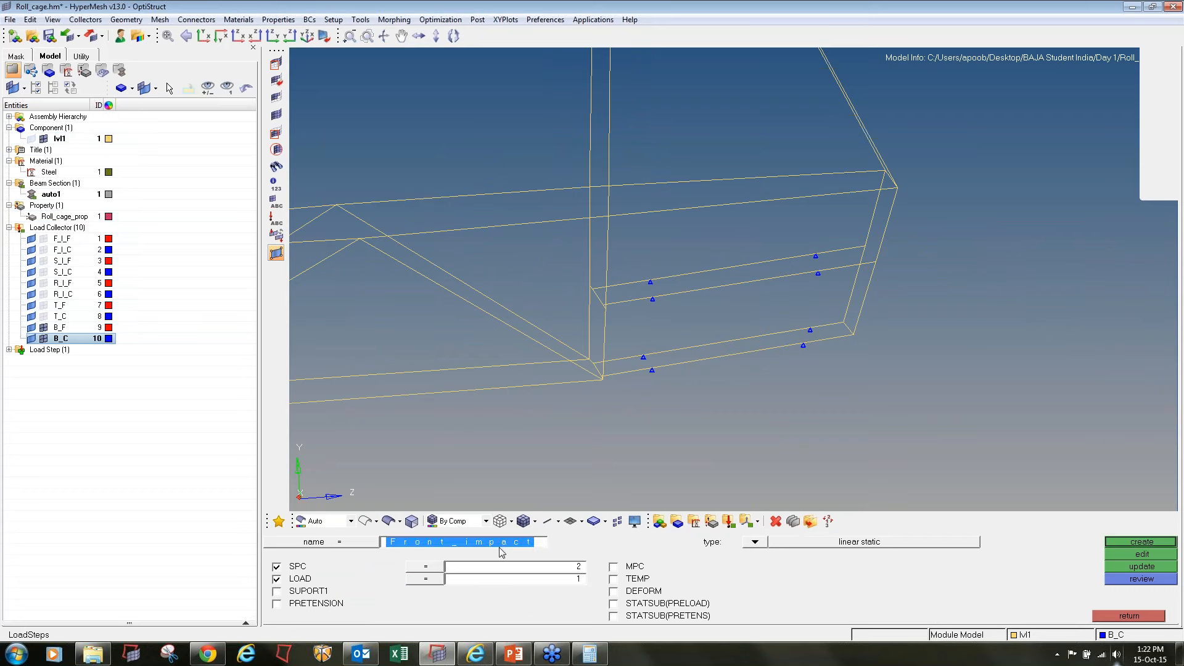
pyautogui.click(8, 351)
pyautogui.press('BackSpace')
pyautogui.write('Sei')
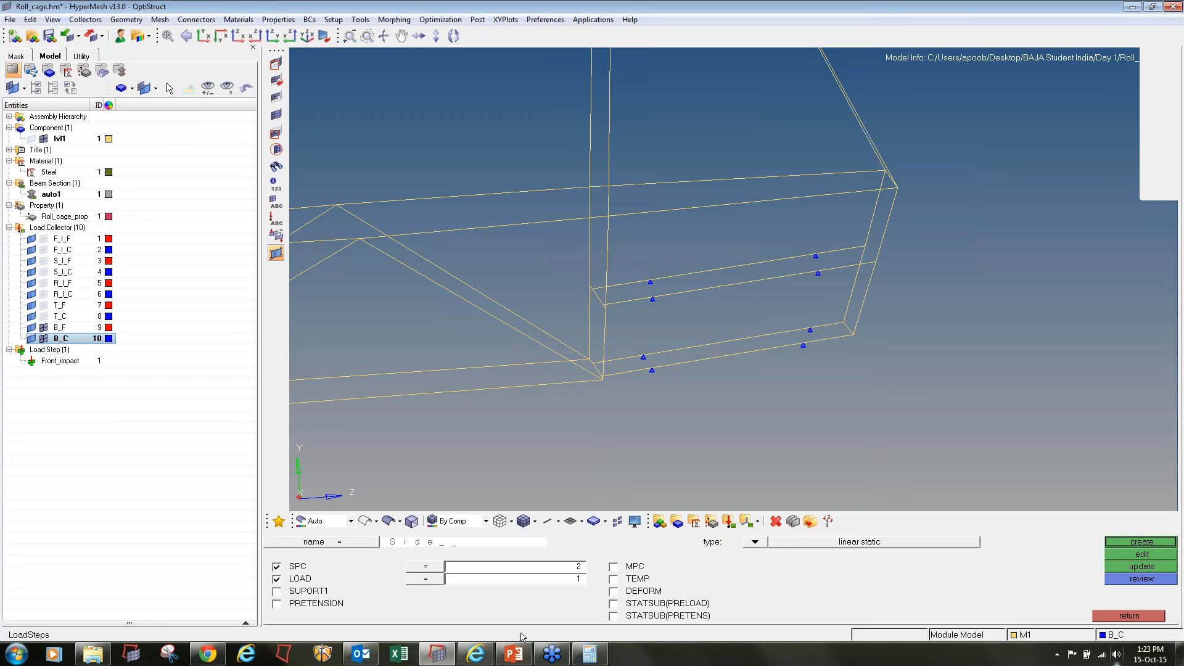
pyautogui.write('_impact')
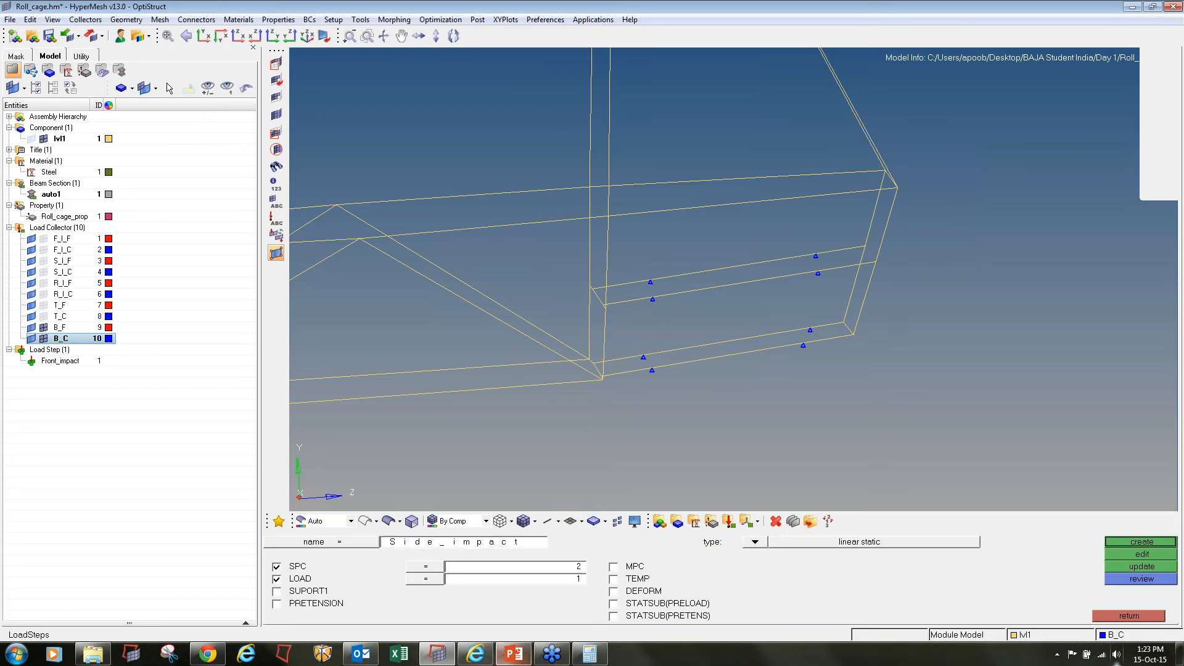
pyautogui.click(472, 582)
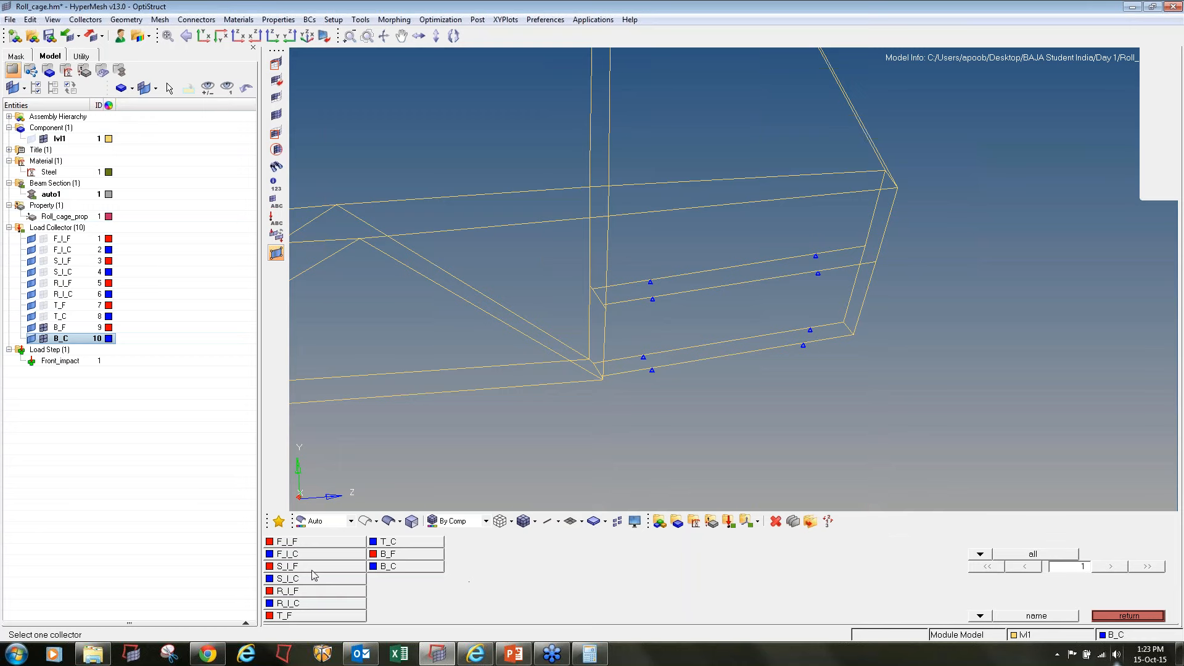
pyautogui.click(316, 568)
pyautogui.click(459, 575)
pyautogui.click(352, 580)
pyautogui.click(1142, 542)
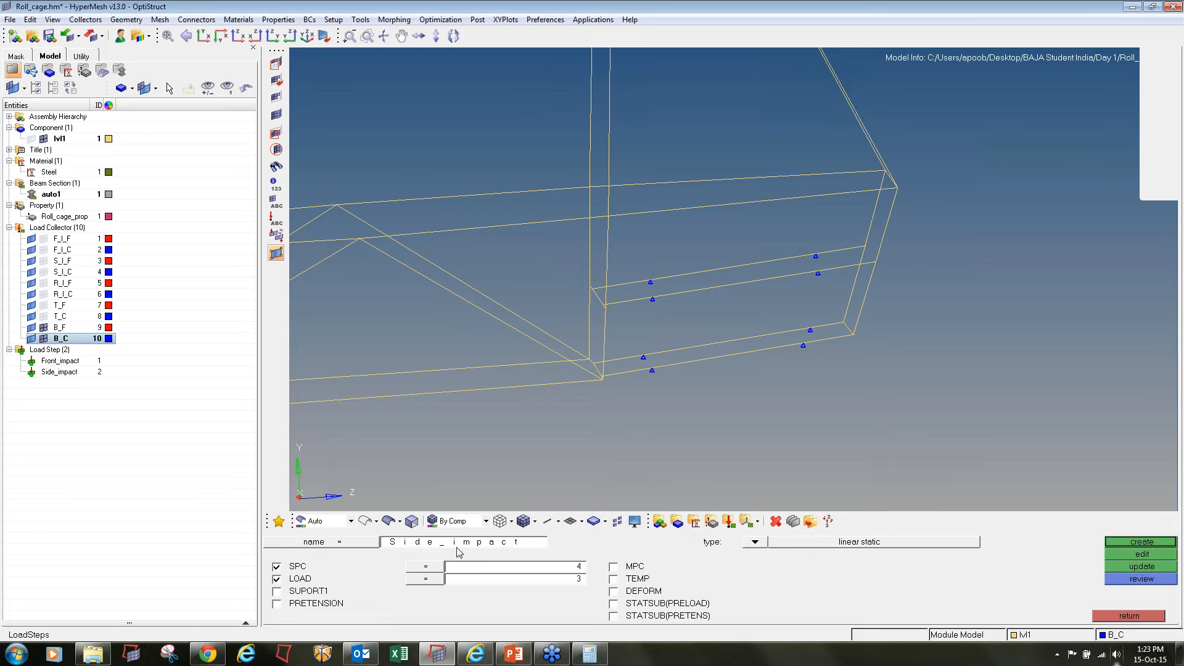
# Create a linear static load step named Rear_impact with R_I_C as SPC and R_I_F as load
pyautogui.write('Rear')
pyautogui.click(503, 566)
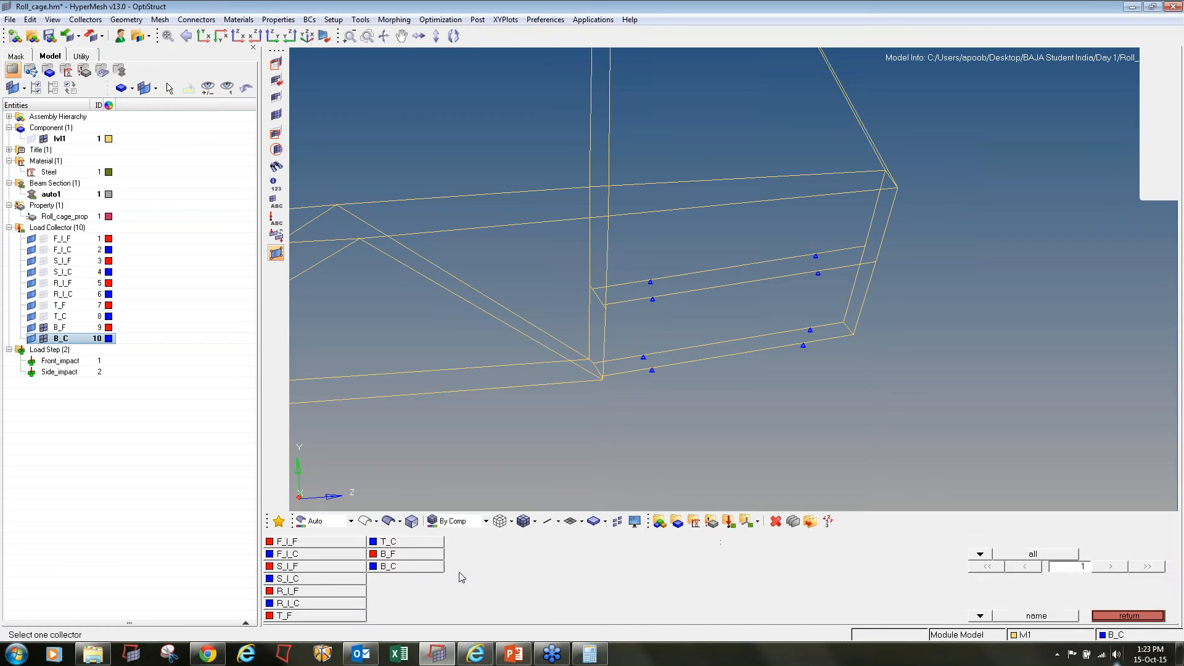
pyautogui.click(320, 607)
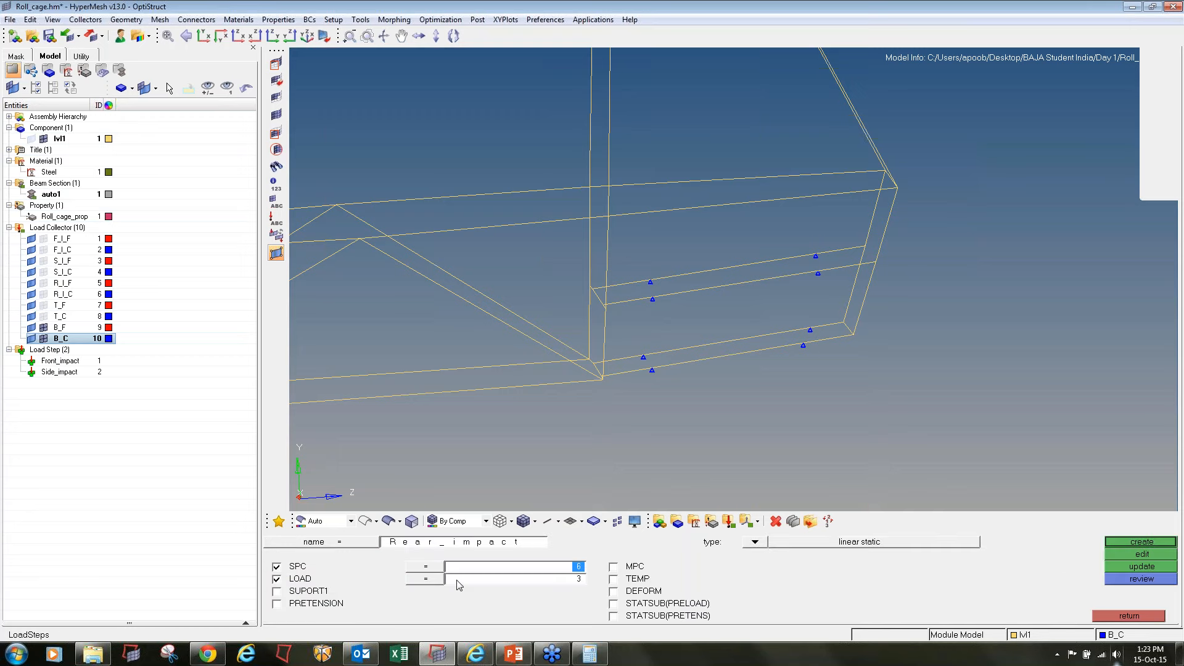
pyautogui.click(441, 579)
pyautogui.click(341, 591)
pyautogui.click(1140, 542)
# Create a linear static load step named Torsional with T_C as SPC and T_F as load
pyautogui.click(463, 543)
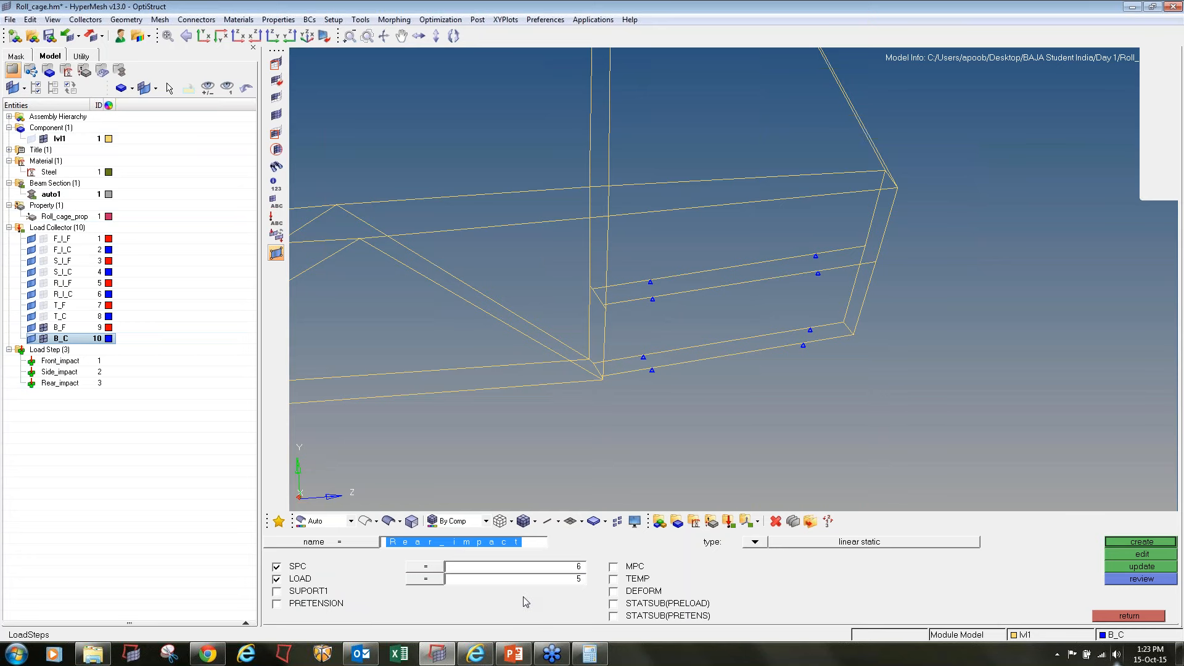
pyautogui.write('Tor_')
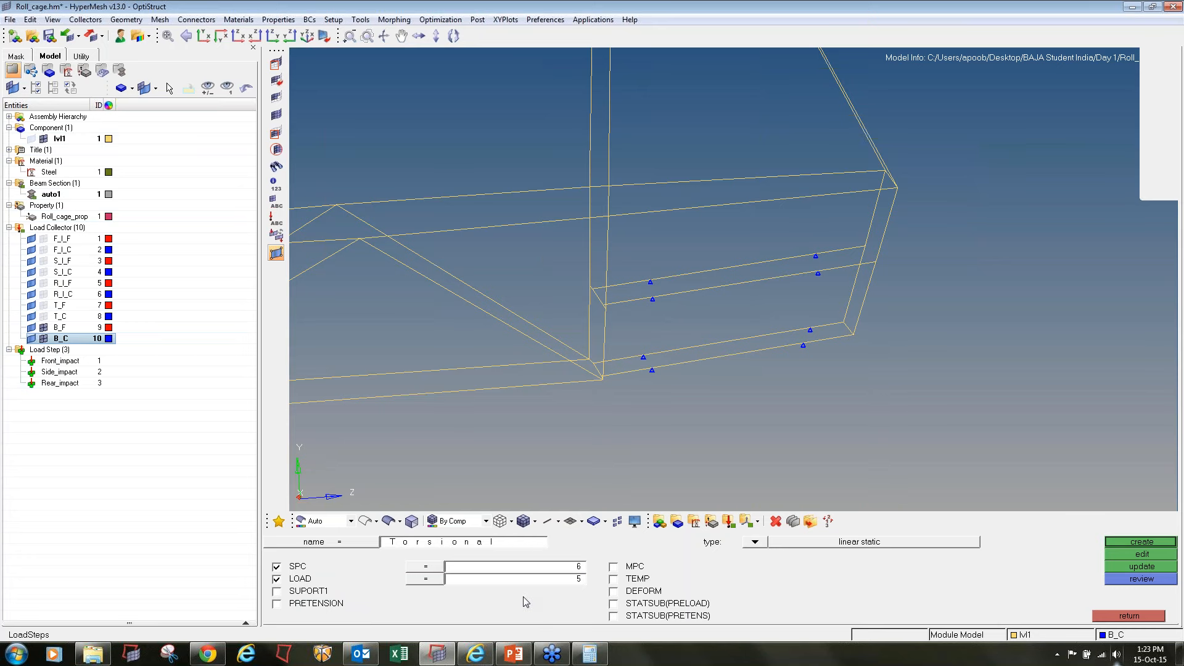
pyautogui.click(503, 572)
pyautogui.click(426, 543)
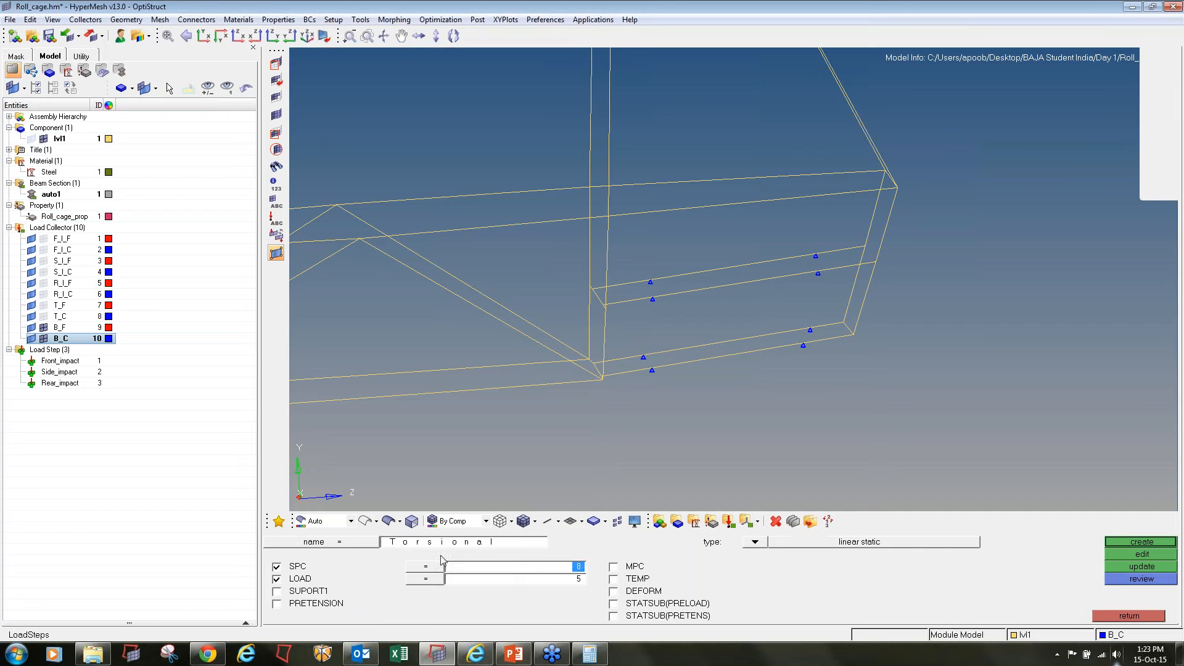
pyautogui.click(479, 581)
pyautogui.click(337, 616)
pyautogui.click(1142, 541)
# Create a linear static load step named bump with B_C as SPC and B_F as load
pyautogui.write('bump')
pyautogui.click(518, 566)
pyautogui.click(423, 570)
pyautogui.click(476, 579)
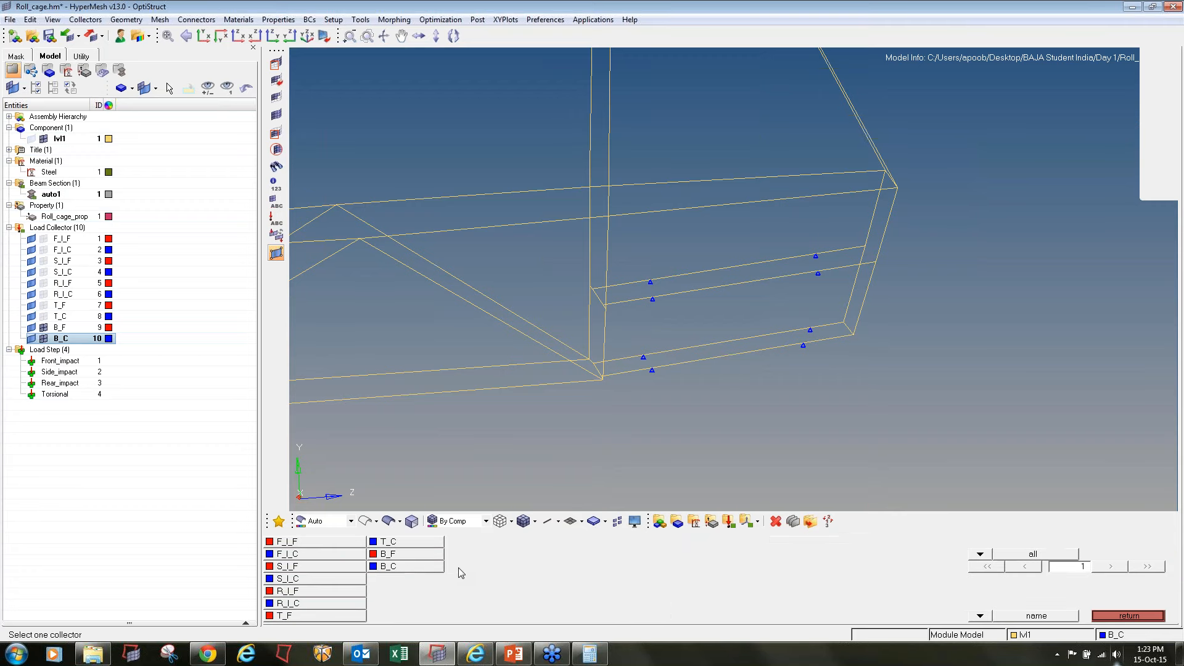
pyautogui.click(431, 558)
pyautogui.click(1126, 542)
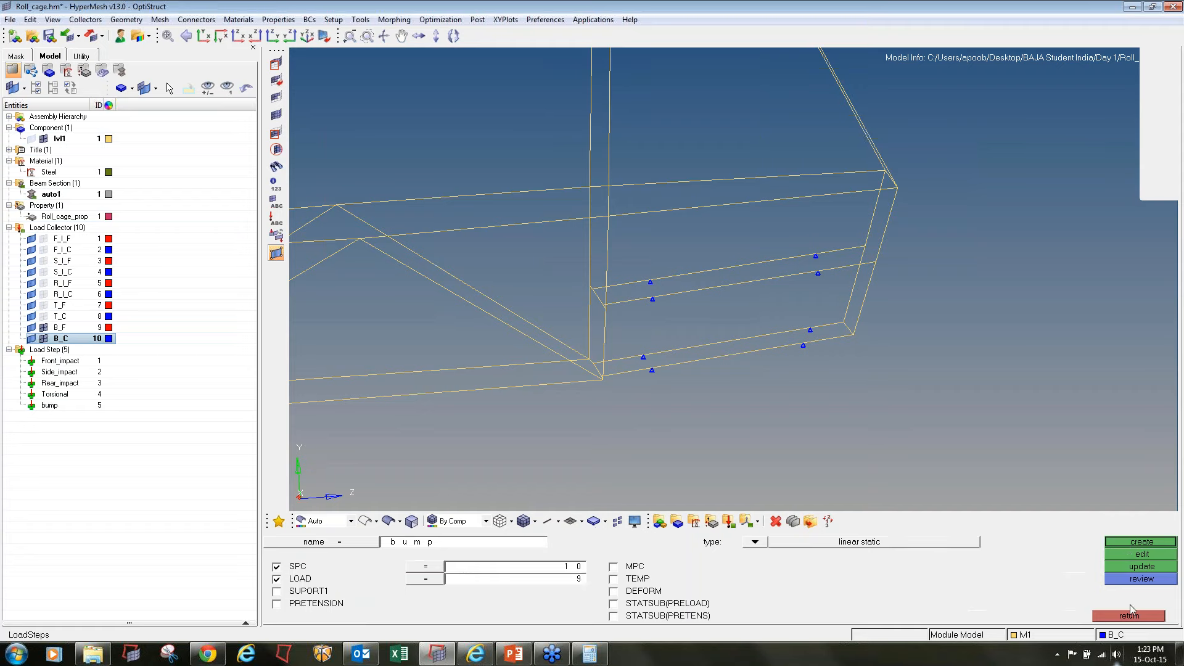
pyautogui.click(1130, 615)
# Save the model as Roll_cage.hm in a new folder inside the Day 1 folder
pyautogui.click(10, 20)
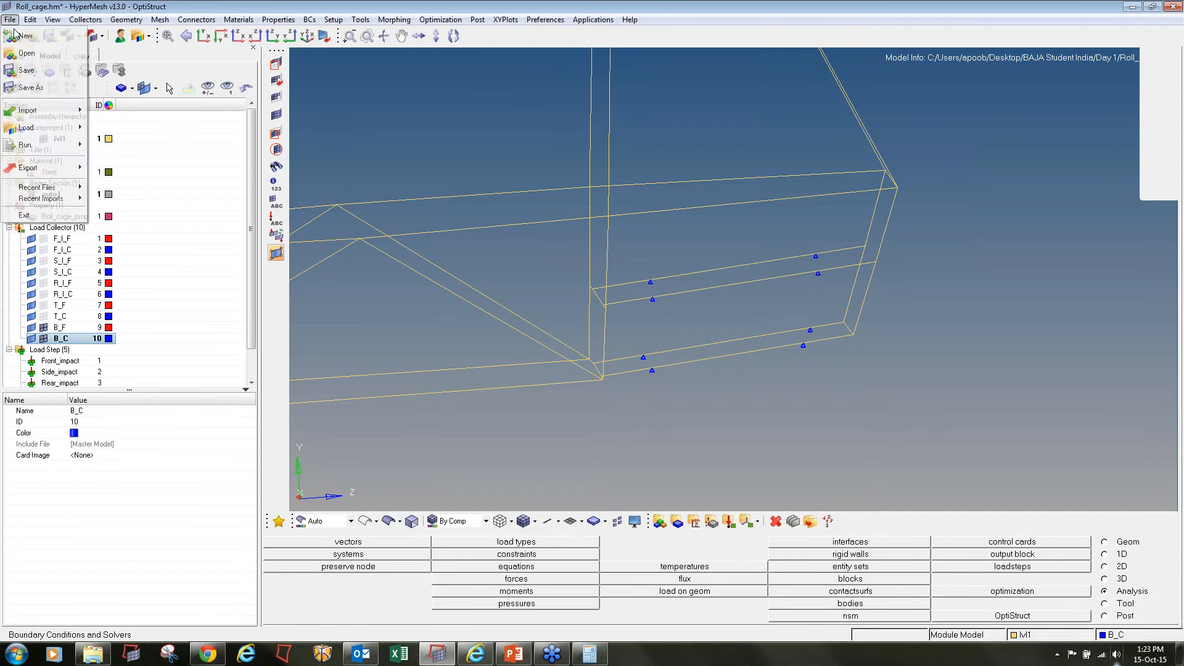
pyautogui.click(37, 93)
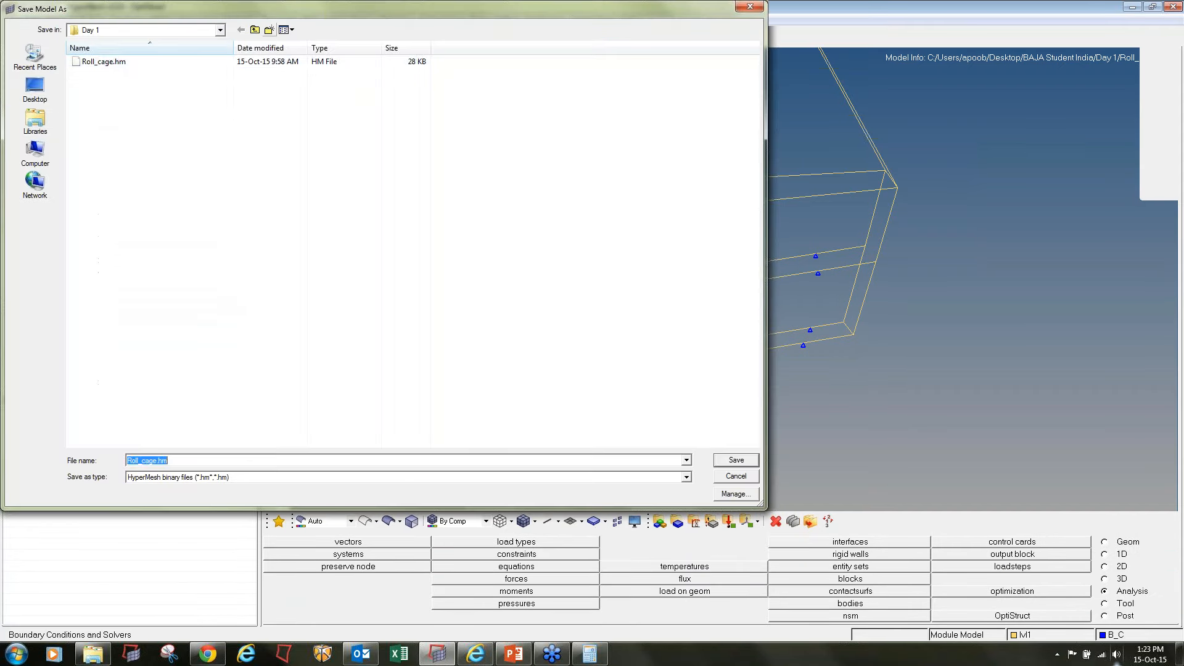
pyautogui.click(269, 29)
pyautogui.doubleClick(123, 62)
pyautogui.click(736, 460)
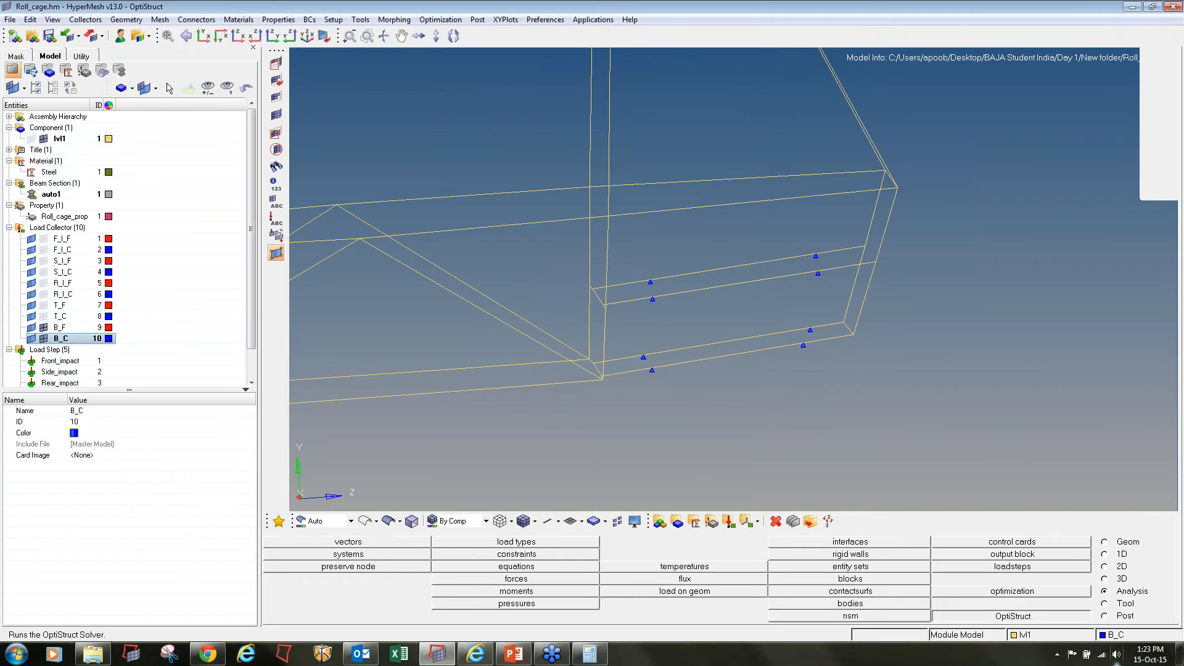
# Run the OptiStruct solver on Roll_cage.fem with export option all and run option analysis
pyautogui.click(1012, 616)
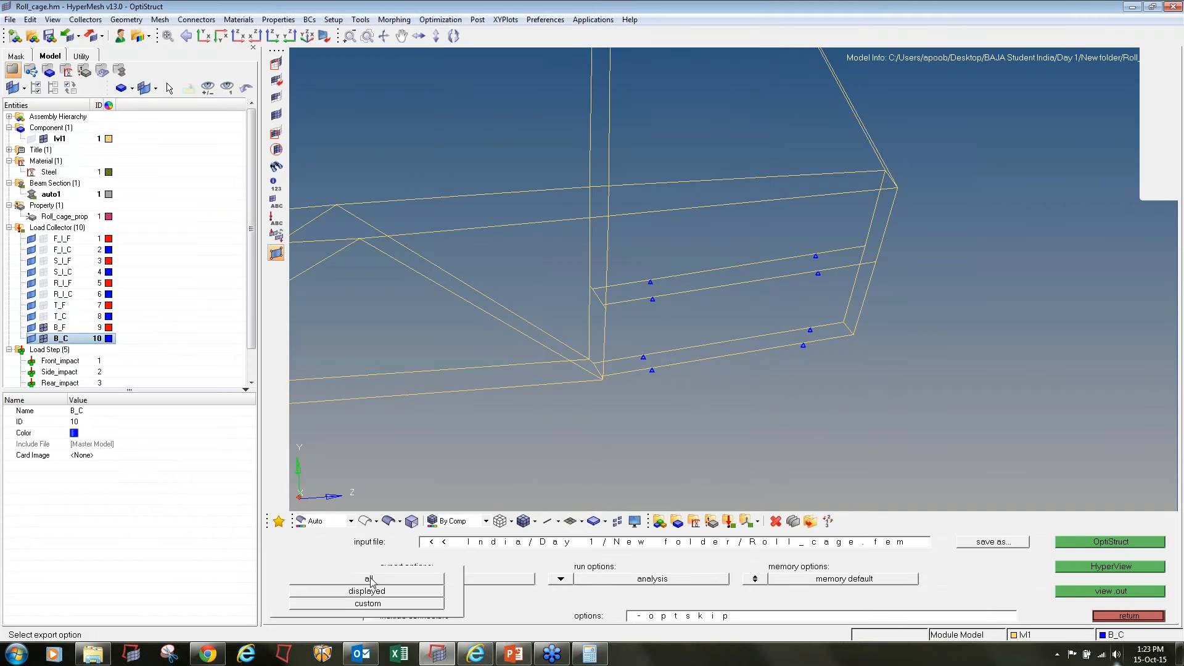
pyautogui.click(560, 579)
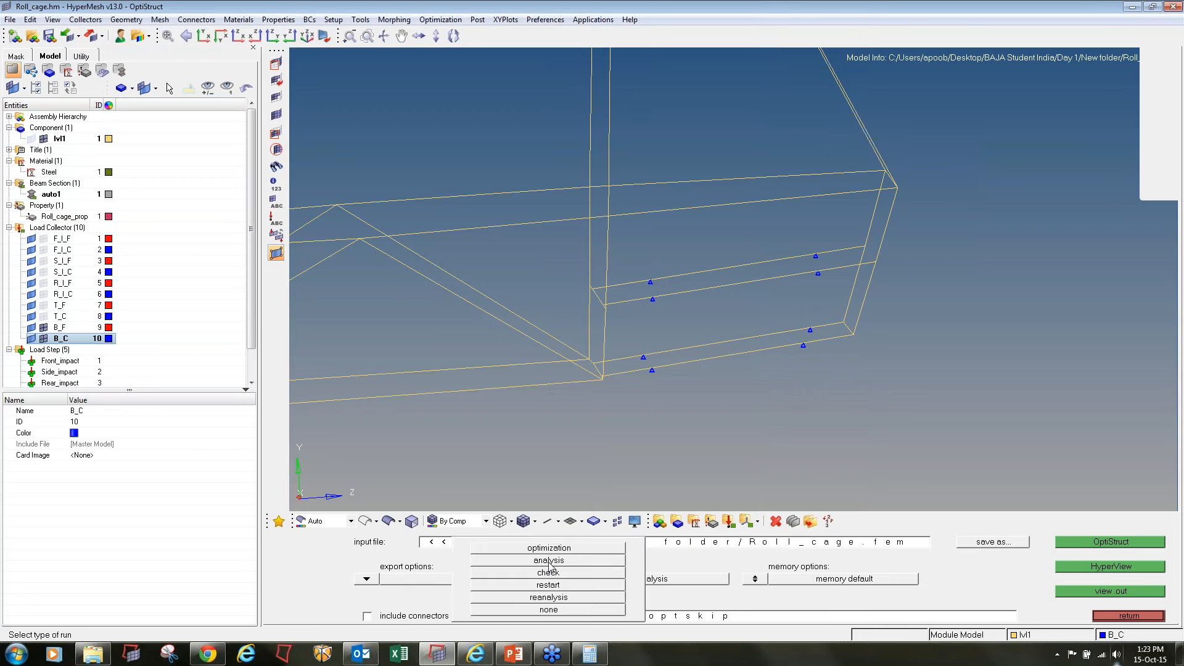
pyautogui.click(551, 561)
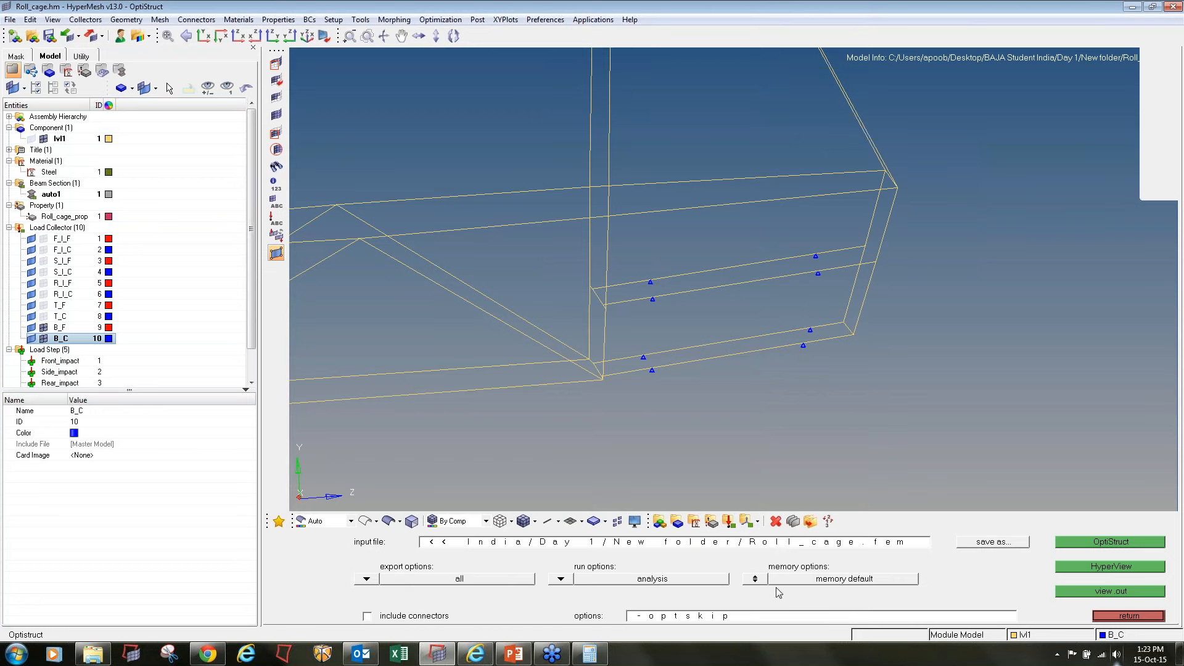
pyautogui.click(1081, 547)
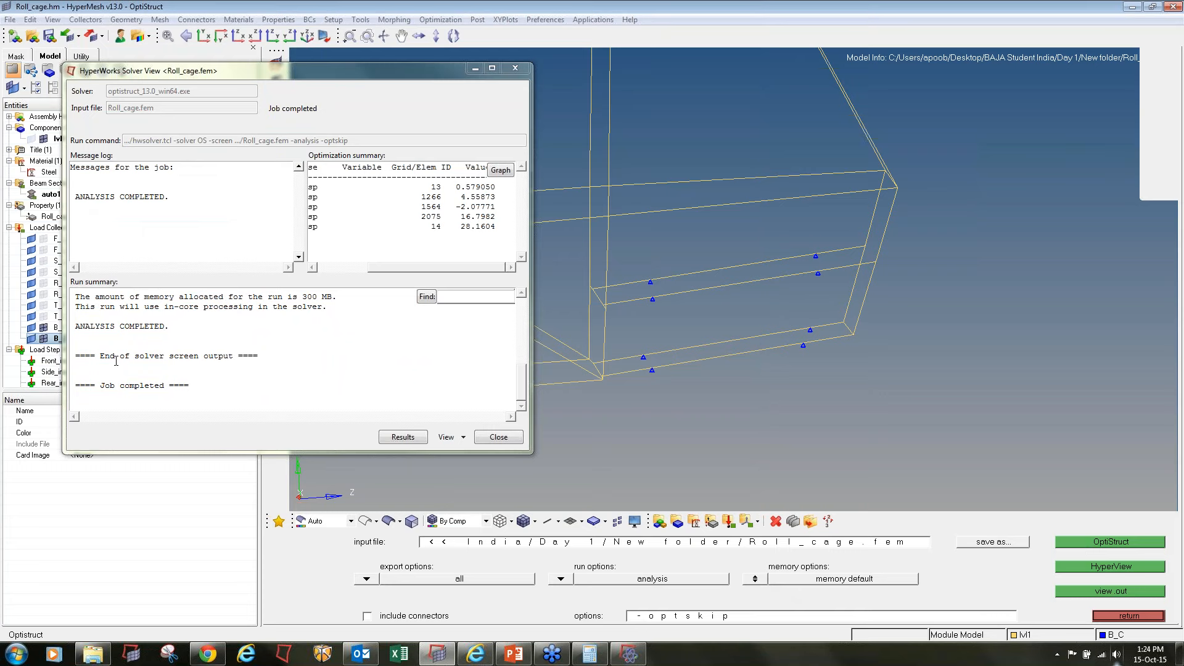
# Open the results of the completed roll cage run in HyperView
pyautogui.click(402, 437)
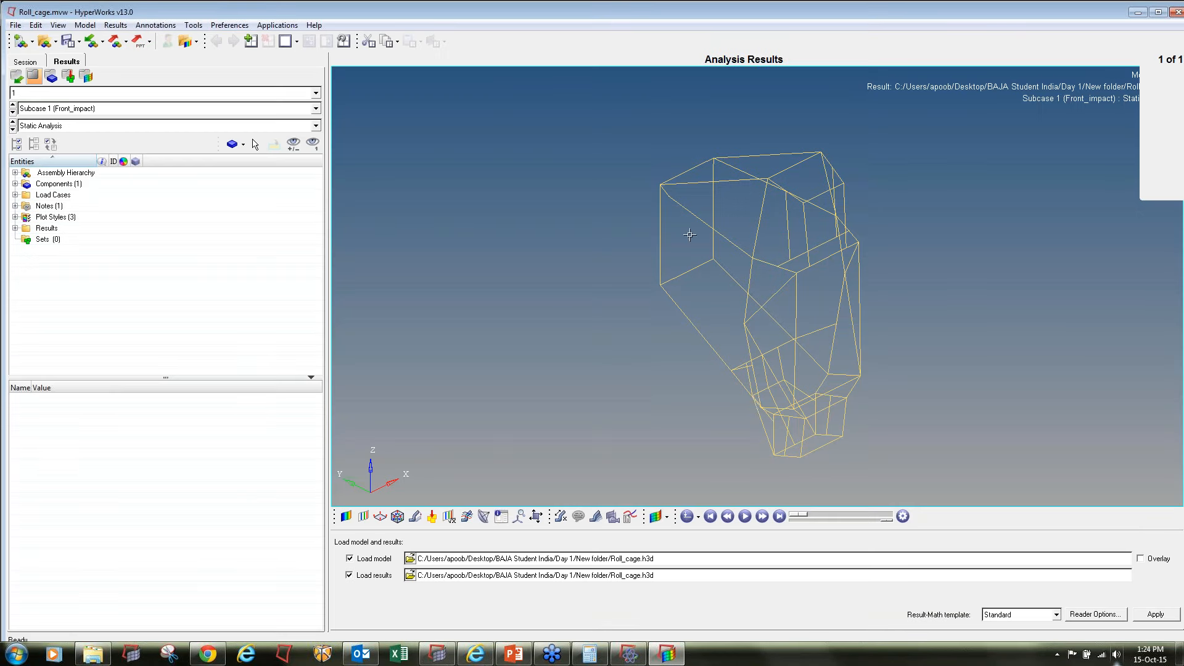
pyautogui.keyDown('ctrl'); pyautogui.moveTo(690, 235); pyautogui.dragTo(709, 271); pyautogui.keyUp('ctrl')
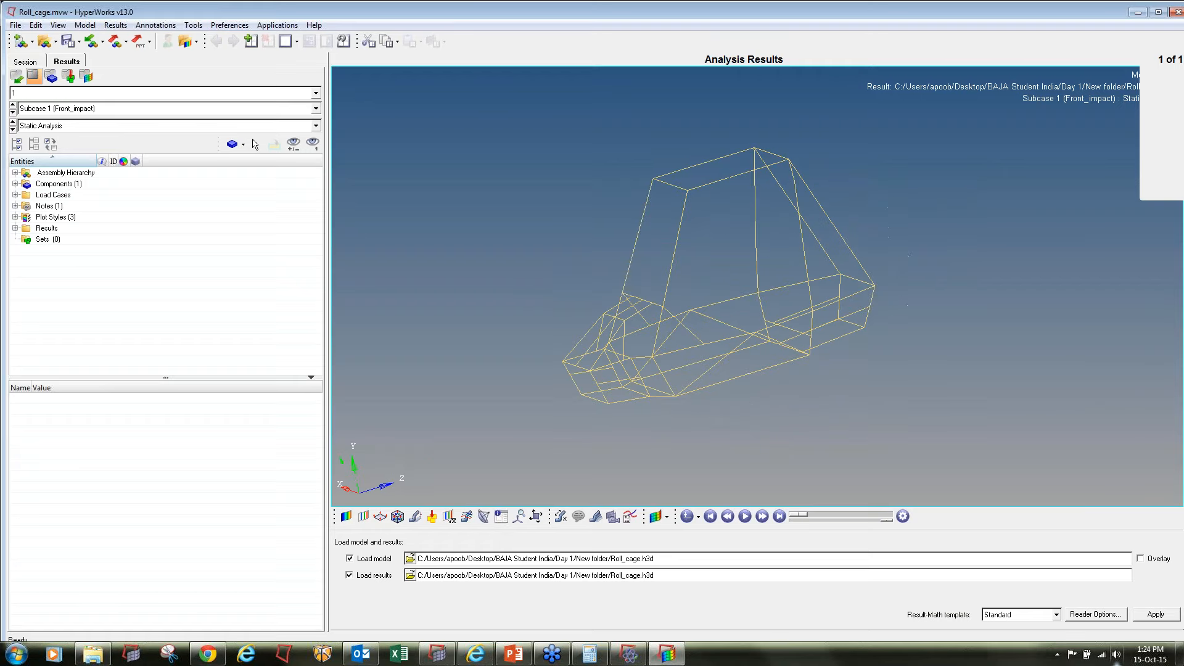
# Maximize the results window and contour the roll cage by displacement magnitude for all components
pyautogui.click(1152, 12)
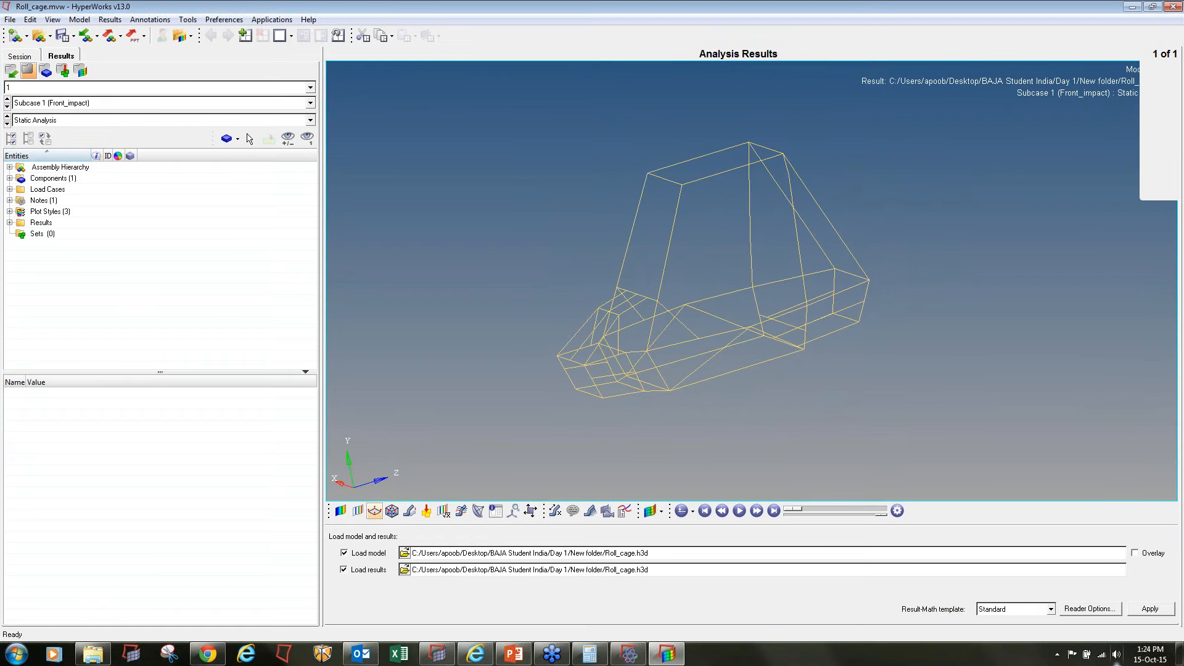
pyautogui.click(341, 511)
pyautogui.click(721, 613)
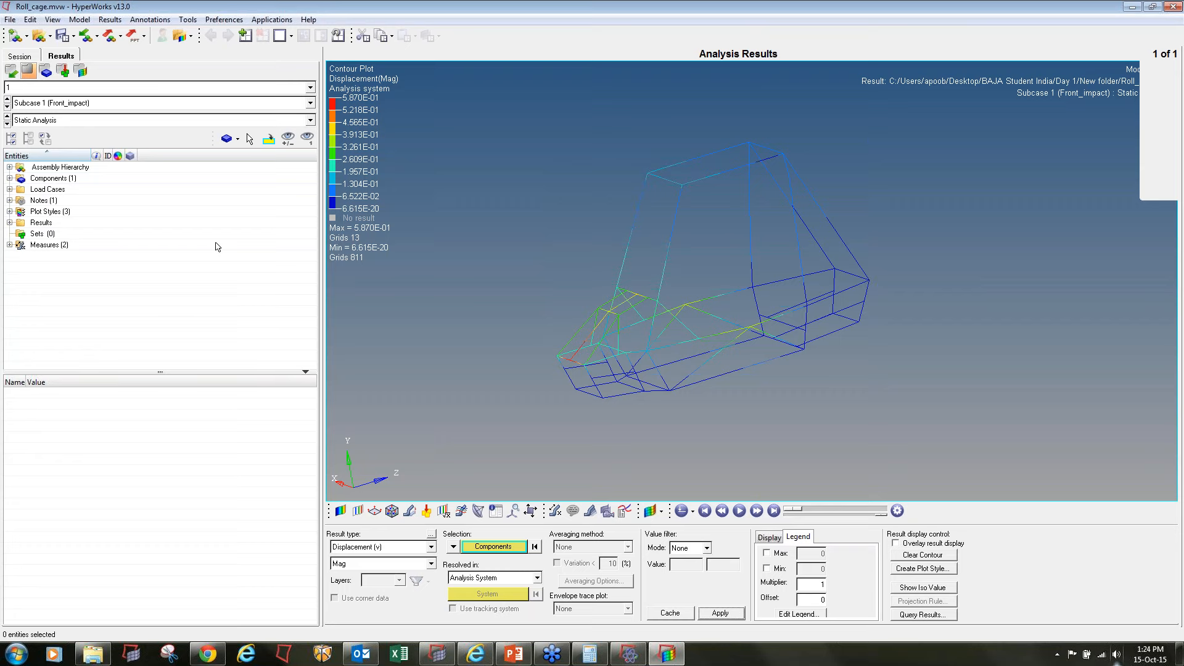
# Turn on the Static MinMax Result measure and show only its maximum value on the model
pyautogui.click(555, 511)
pyautogui.click(333, 551)
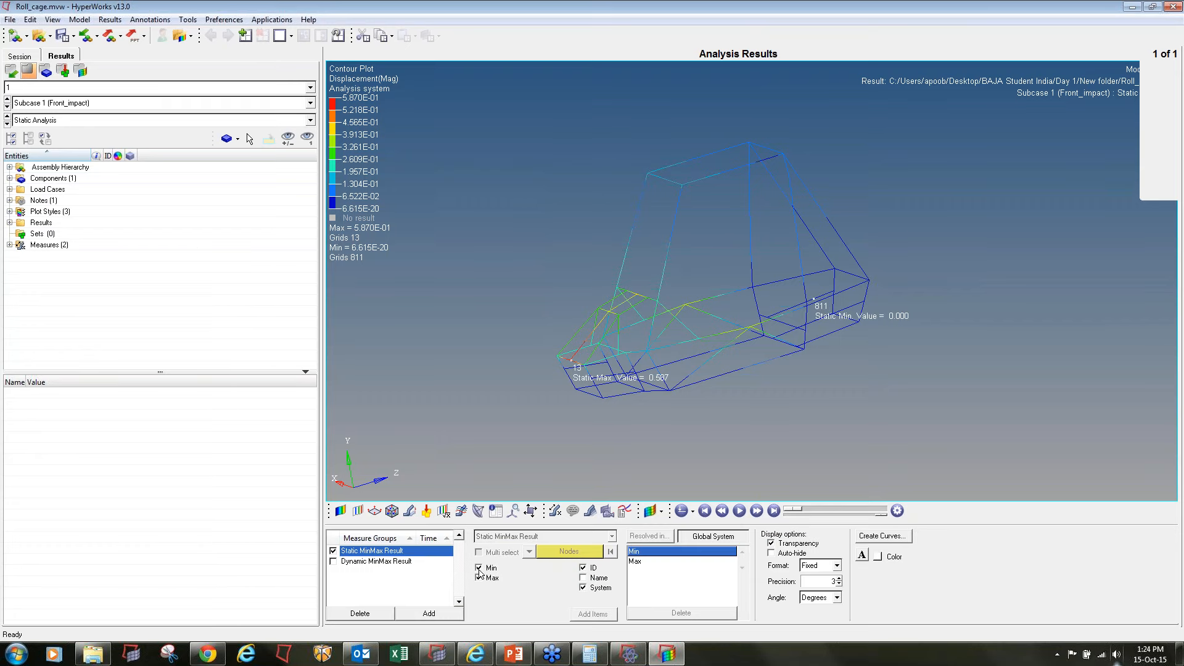
pyautogui.click(479, 568)
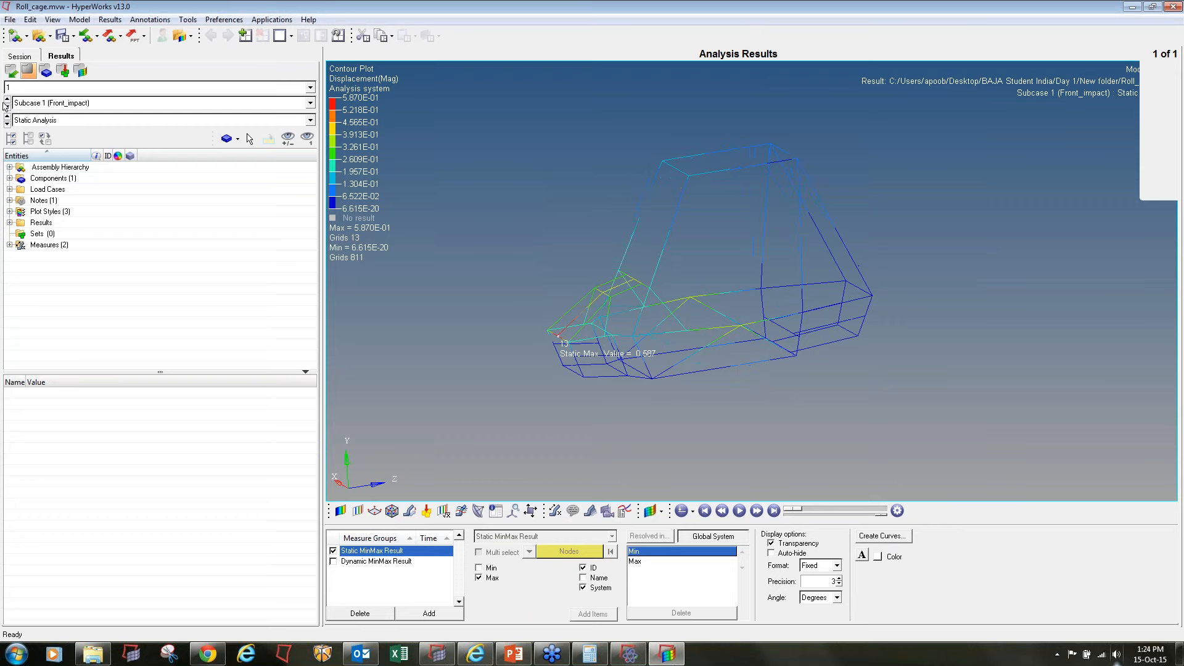
# Step through all load subcases to compare their displacement contours and maximum locations, ending back at Front_impact
pyautogui.click(8, 108)
pyautogui.click(7, 107)
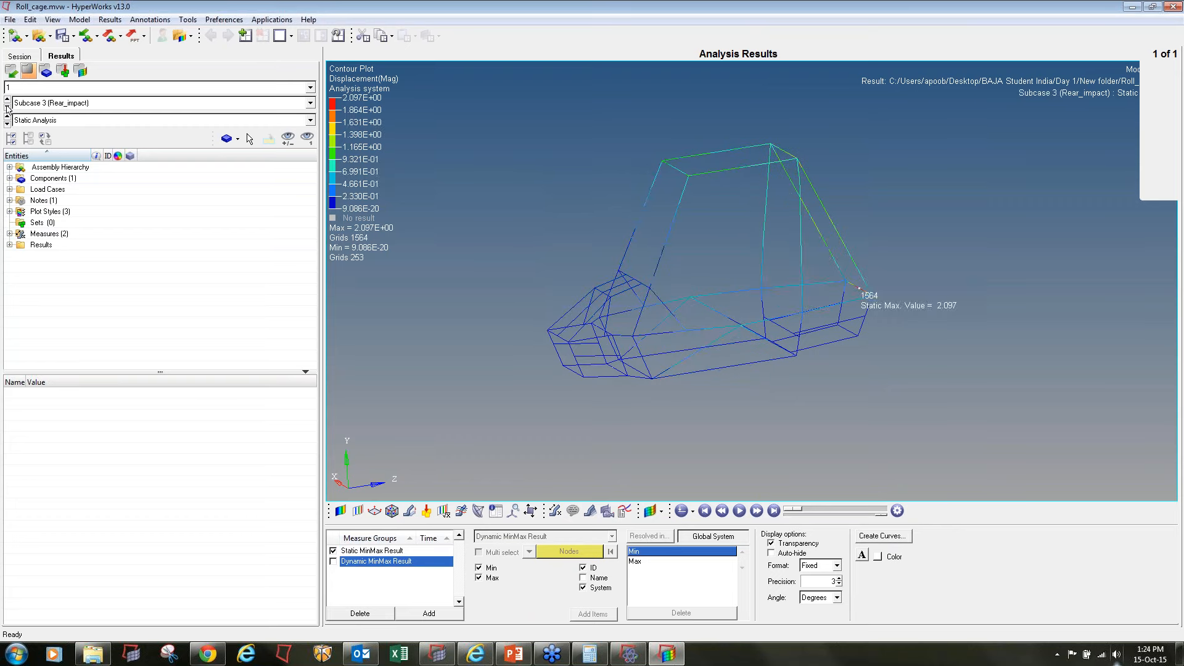
pyautogui.click(8, 107)
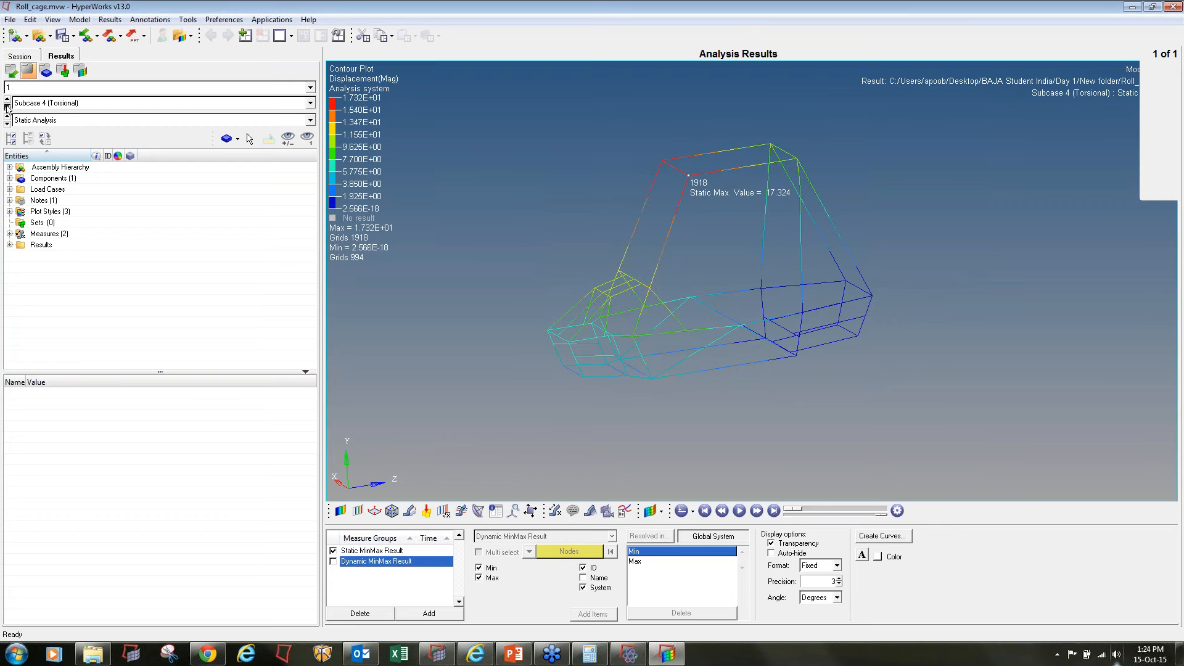
pyautogui.click(8, 107)
pyautogui.click(7, 107)
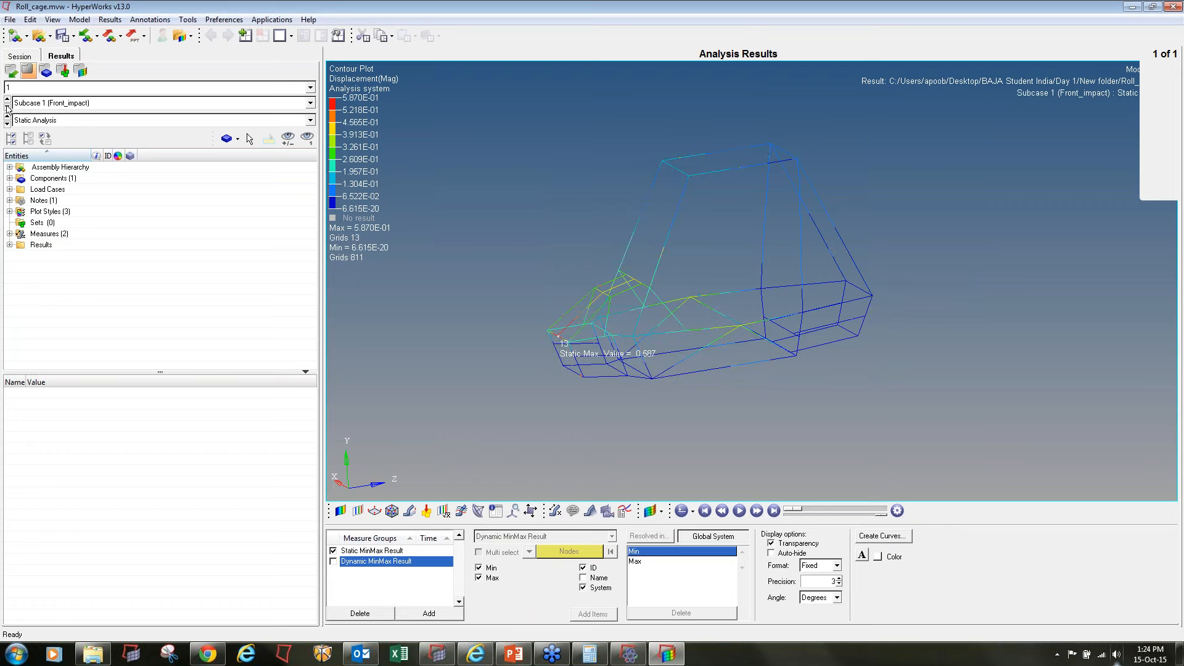
# Contour the 1D element stresses as CBAR/CBEAM Axial Stress with simple averaging
pyautogui.click(340, 510)
pyautogui.click(375, 546)
pyautogui.click(374, 566)
pyautogui.click(369, 564)
pyautogui.click(376, 592)
pyautogui.click(591, 547)
pyautogui.click(574, 568)
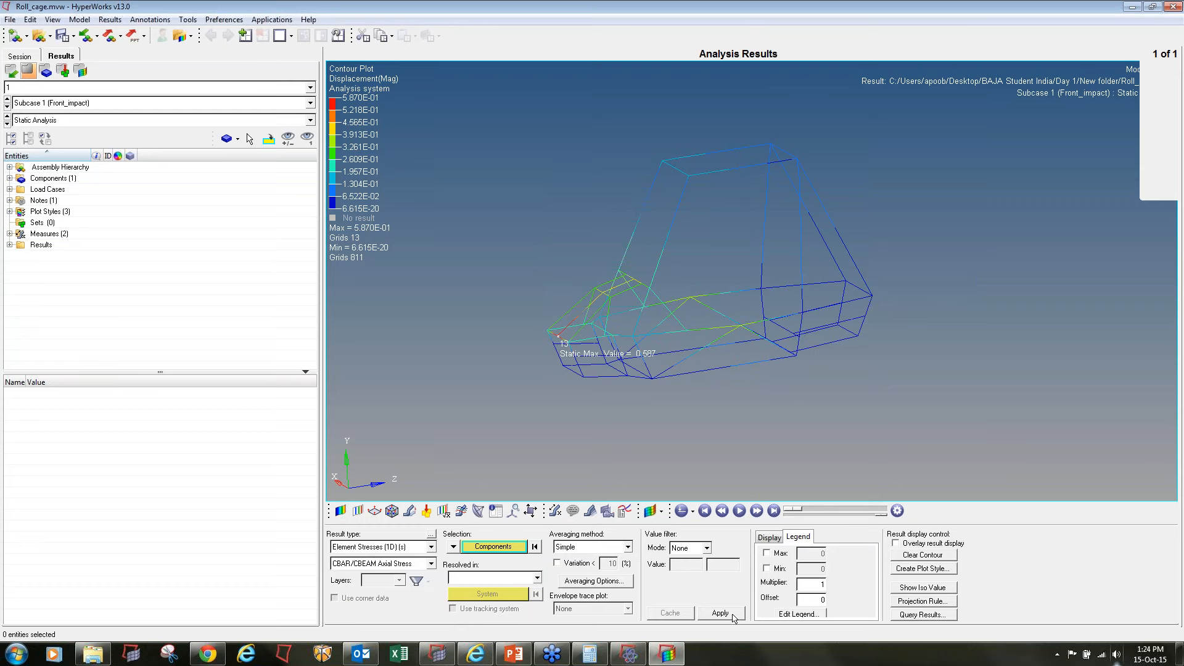
pyautogui.click(721, 613)
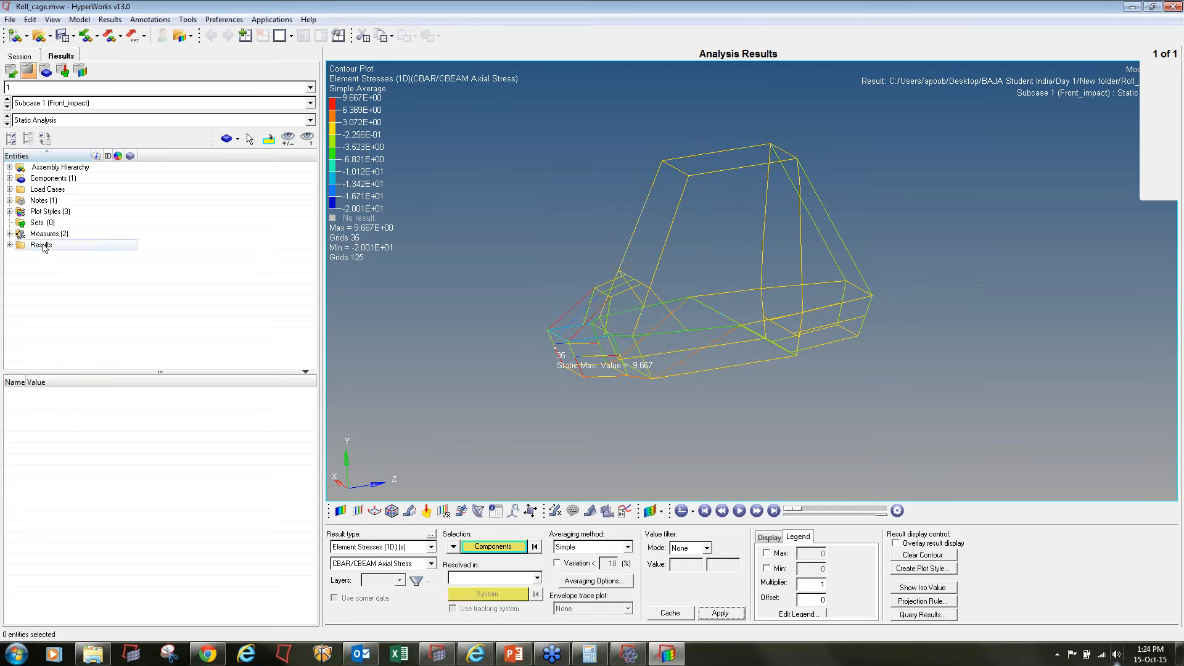
# Step through the subcases from Front_impact to bump to compare the axial stress contours
pyautogui.click(7, 108)
pyautogui.click(7, 108)
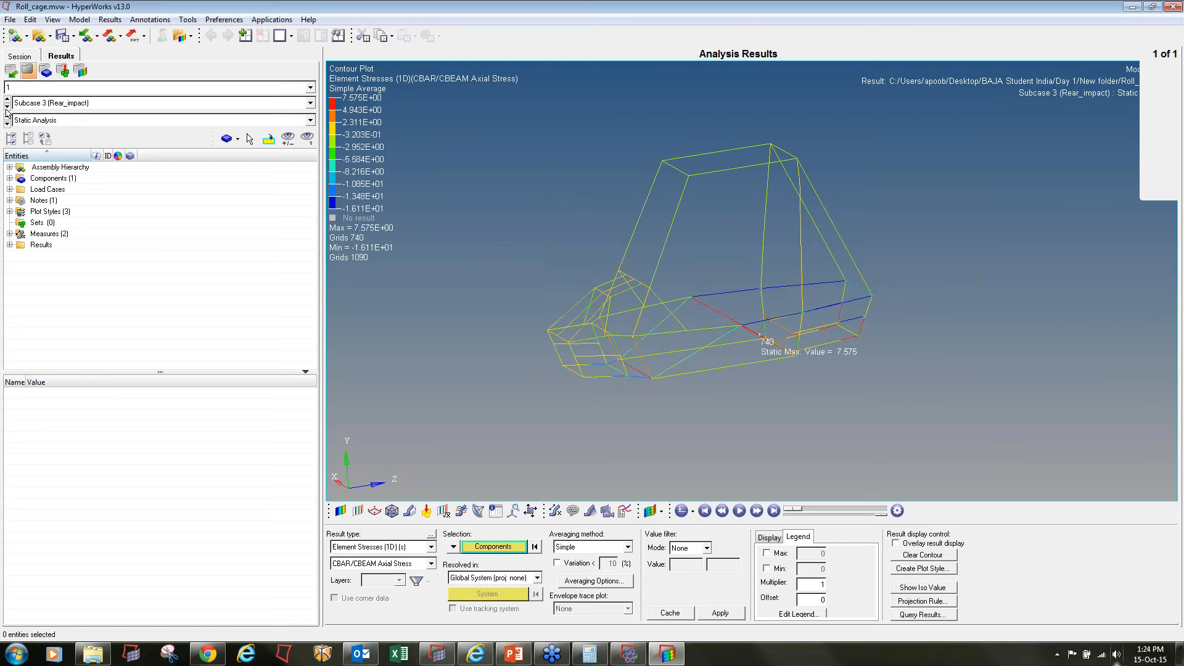
pyautogui.click(7, 108)
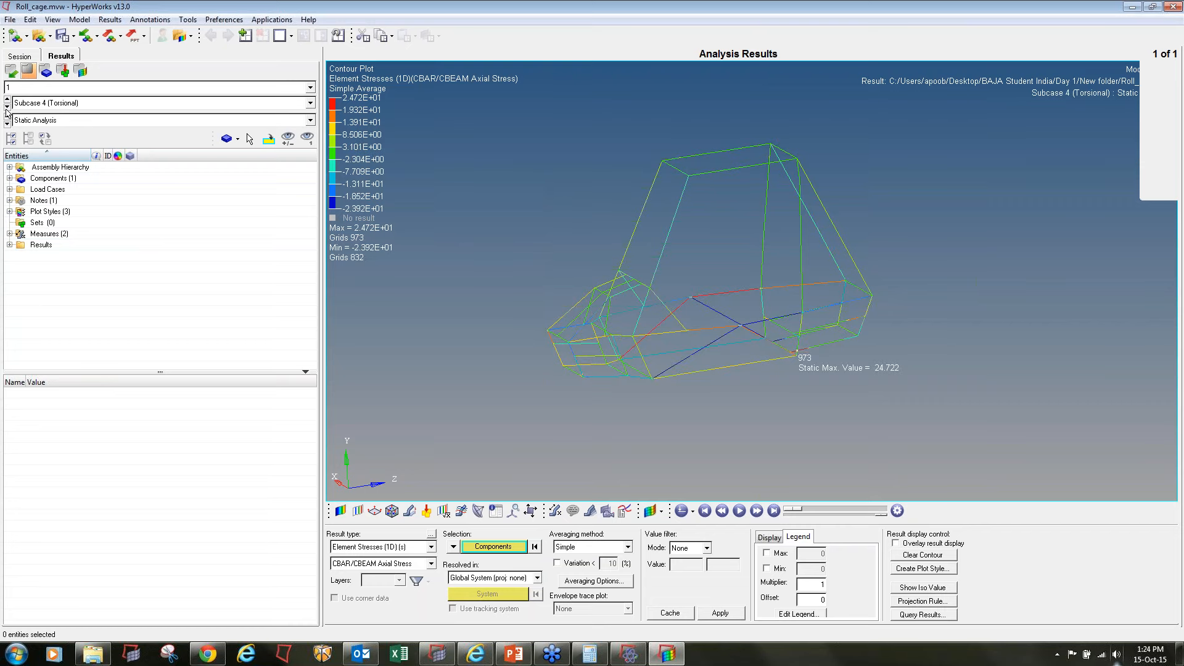
pyautogui.click(6, 107)
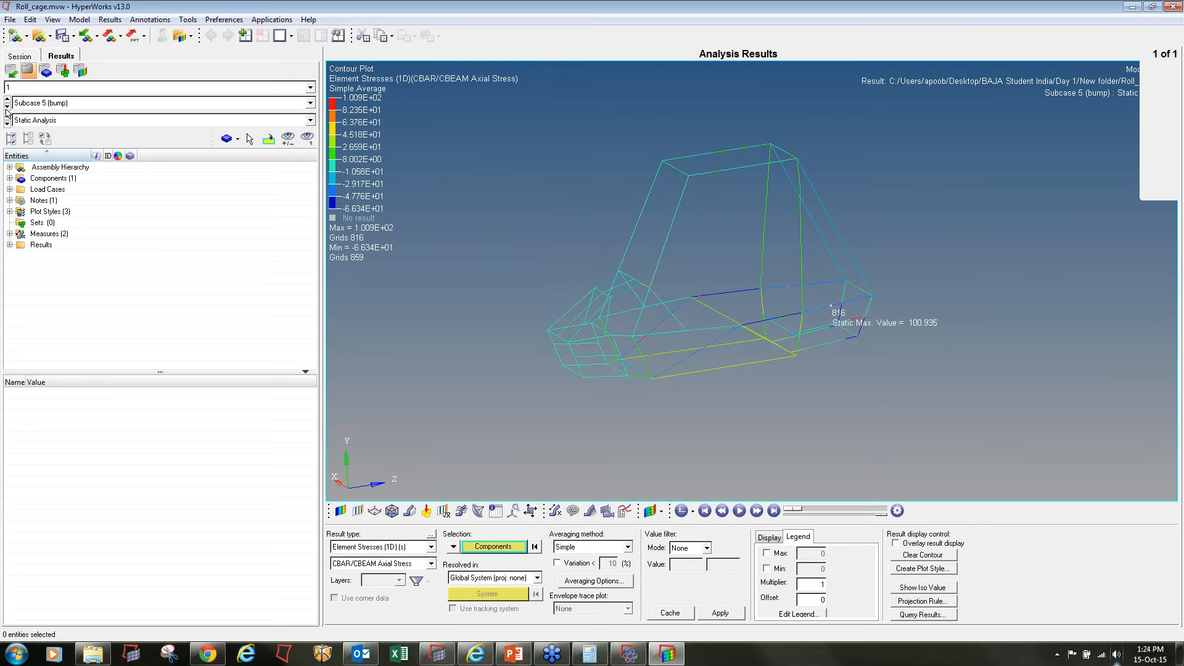
# Animate the bump subcase and set the uniform deformed-shape scale factor to 5
pyautogui.click(742, 511)
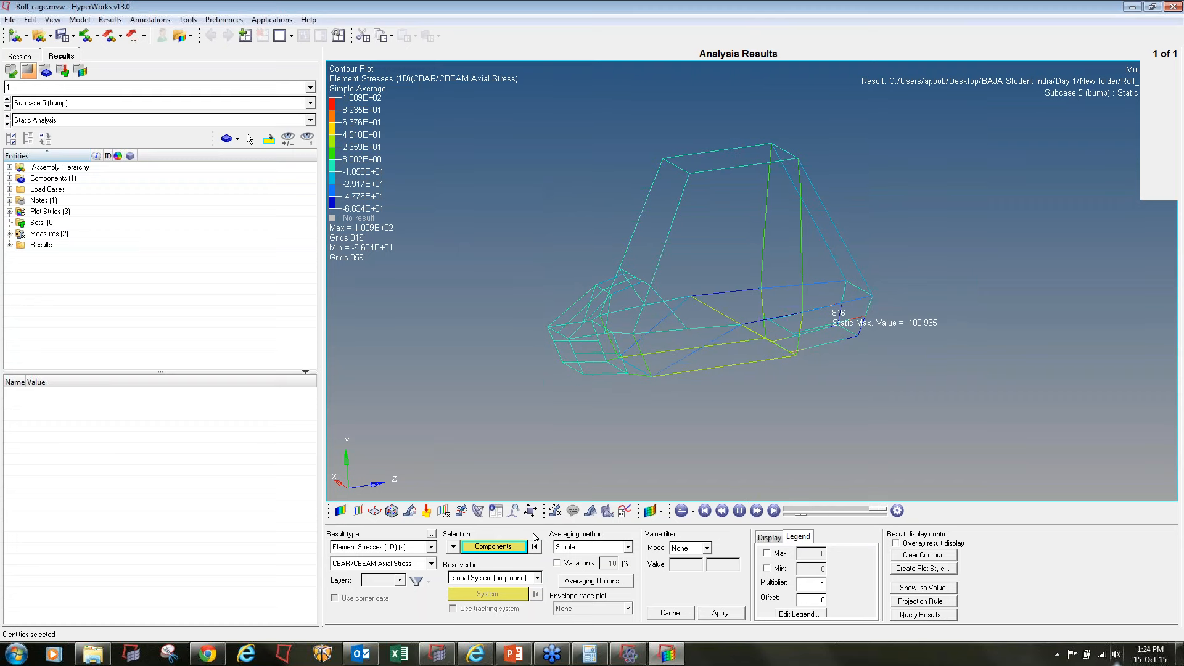
pyautogui.click(409, 511)
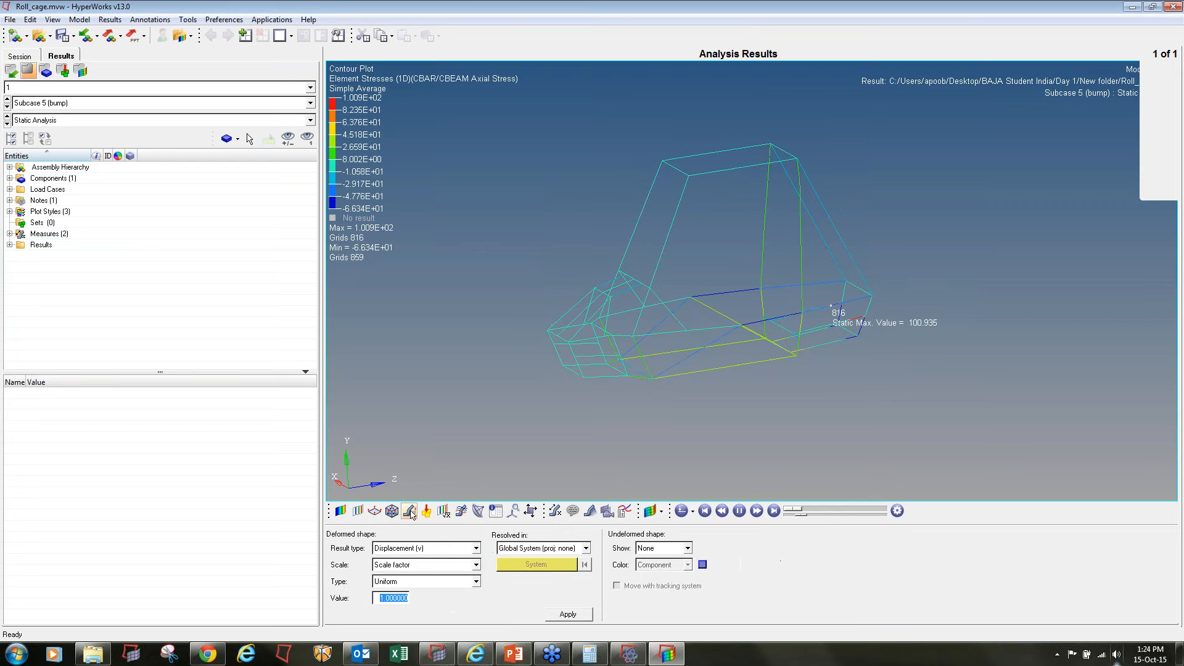
pyautogui.write('5')
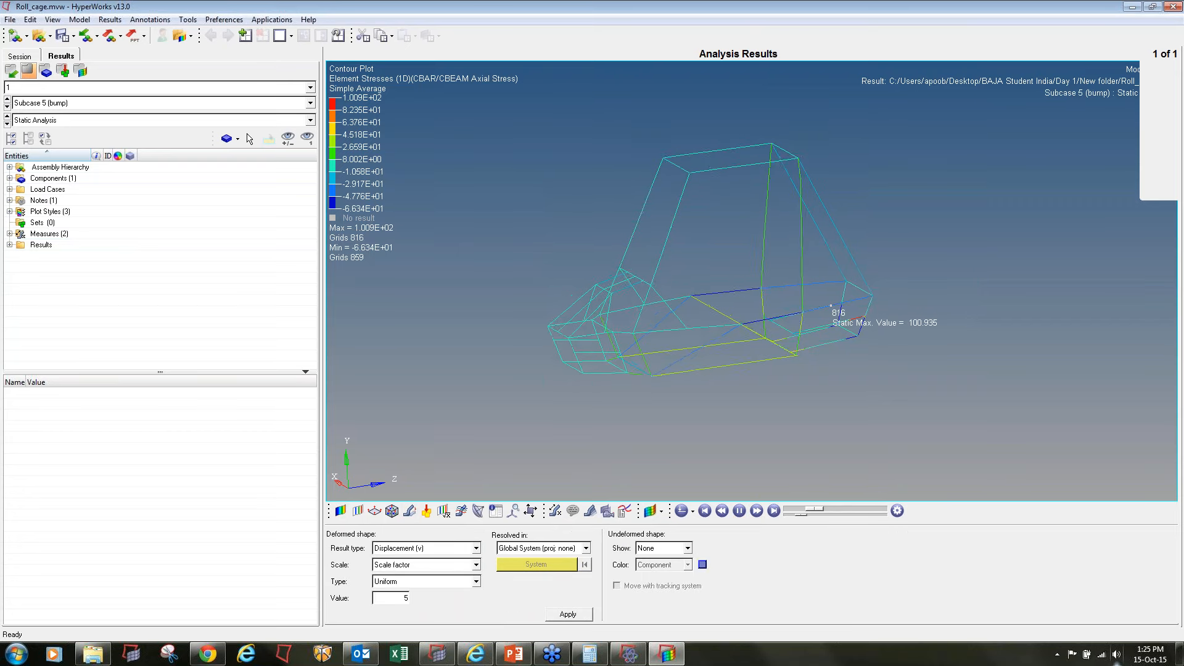
# Switch to the Front_impact subcase and examine the animated deformation around the nose of the cage
pyautogui.click(7, 106)
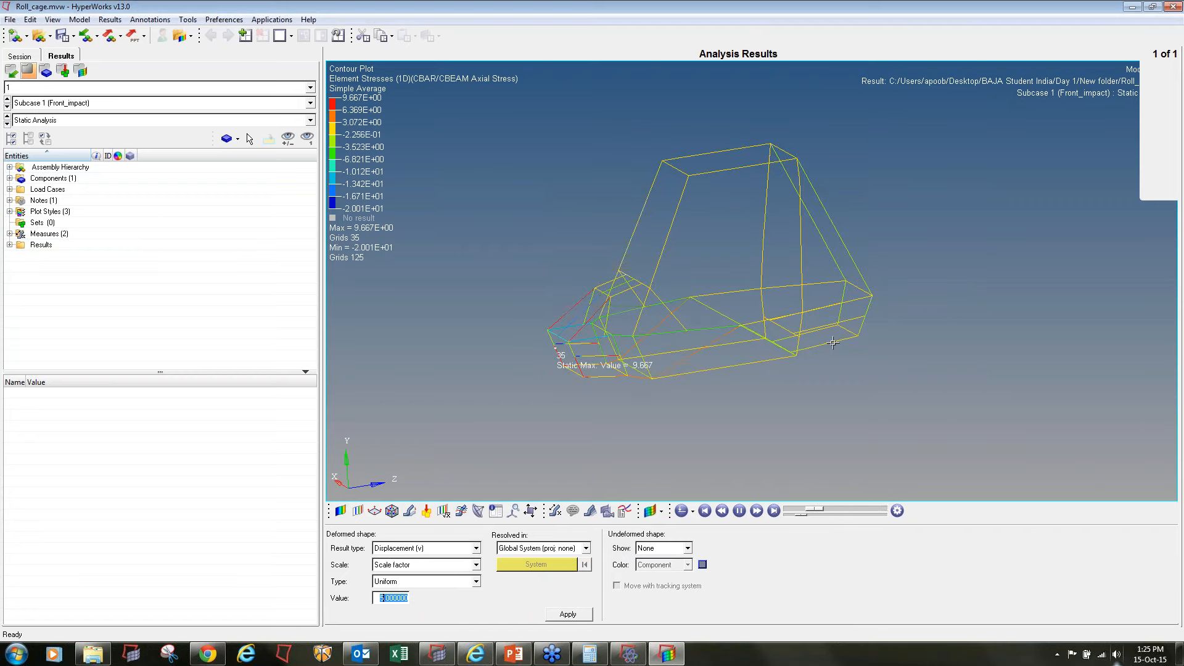
pyautogui.moveTo(833, 343)
pyautogui.keyDown('ctrl'); pyautogui.mouseDown()
pyautogui.moveTo(735, 378)
pyautogui.moveTo(706, 349)
pyautogui.mouseUp(); pyautogui.keyUp('ctrl')
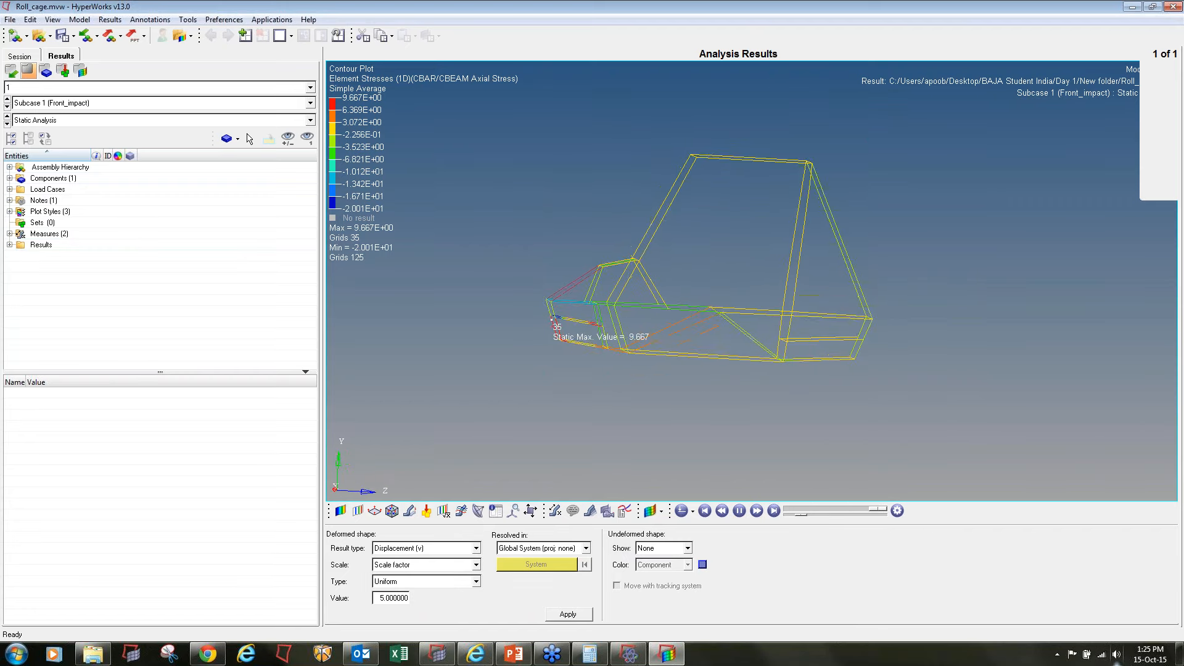
pyautogui.keyDown('ctrl'); pyautogui.scroll(5, 513, 277); pyautogui.keyUp('ctrl')
pyautogui.keyDown('ctrl'); pyautogui.moveTo(800, 333); pyautogui.dragTo(669, 230, button='right'); pyautogui.keyUp('ctrl')
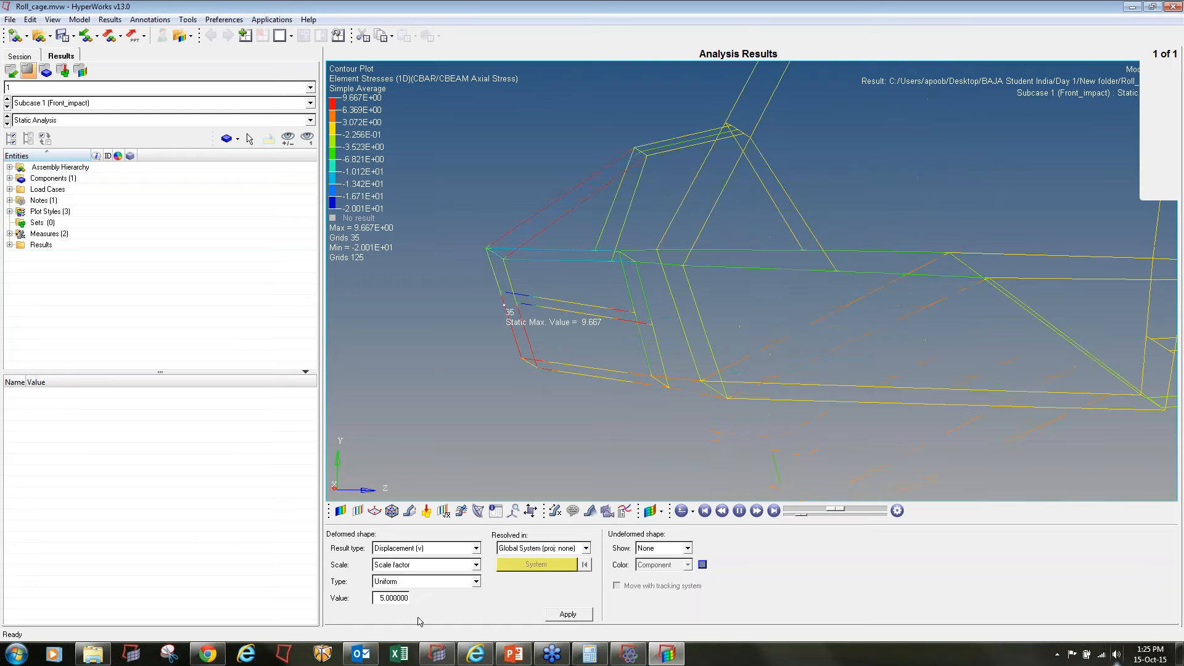
# Set the uniform deformed-shape scale factor to 50
pyautogui.click(395, 597)
pyautogui.press('BackSpace')
pyautogui.press('Delete')
pyautogui.press('Delete')
pyautogui.press('Delete')
pyautogui.write('50')
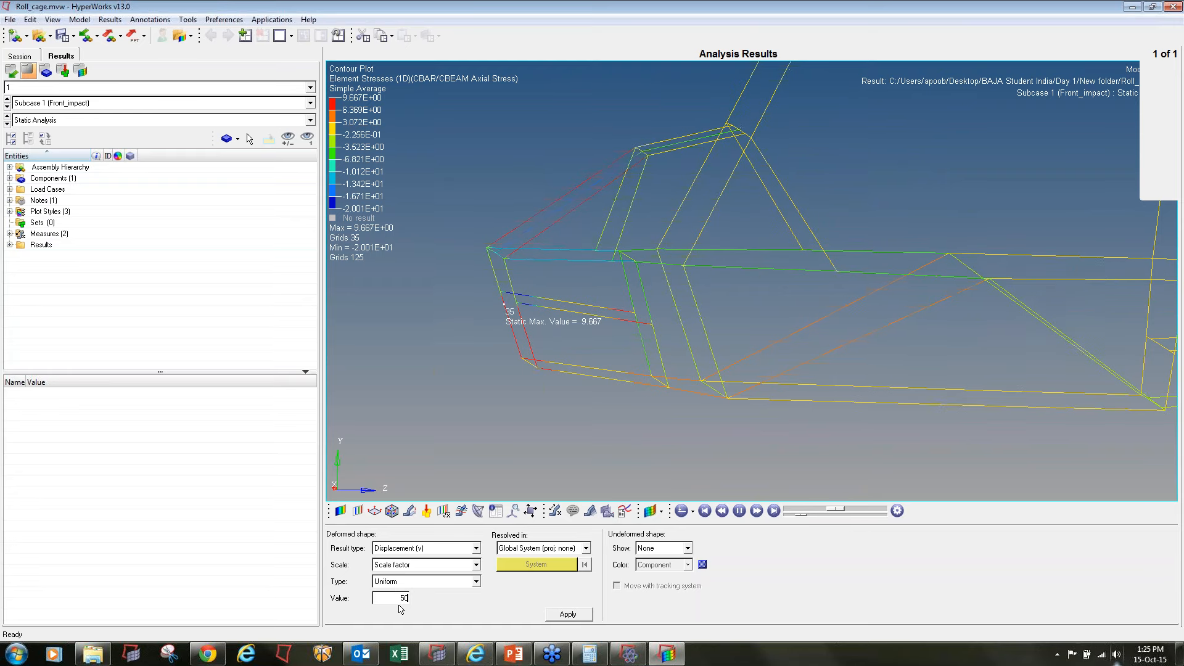
# Review the animated deformation of the Side_impact and Rear_impact subcases from different angles
pyautogui.click(8, 107)
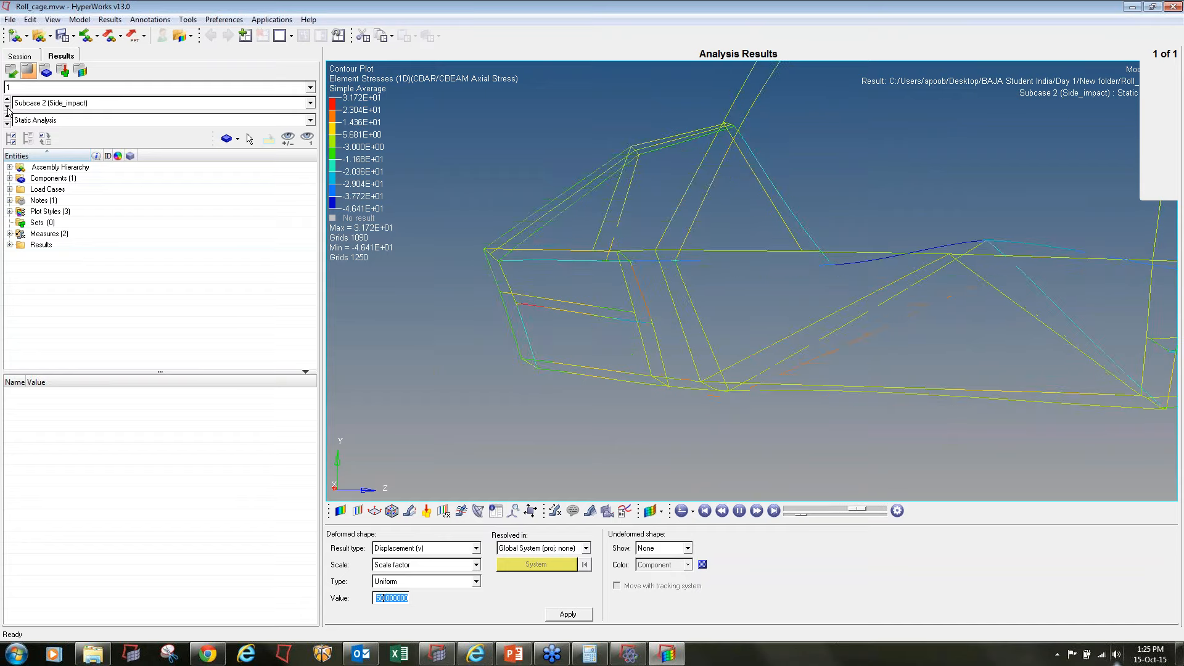
pyautogui.keyDown('ctrl'); pyautogui.moveTo(883, 279); pyautogui.dragTo(1015, 354); pyautogui.keyUp('ctrl')
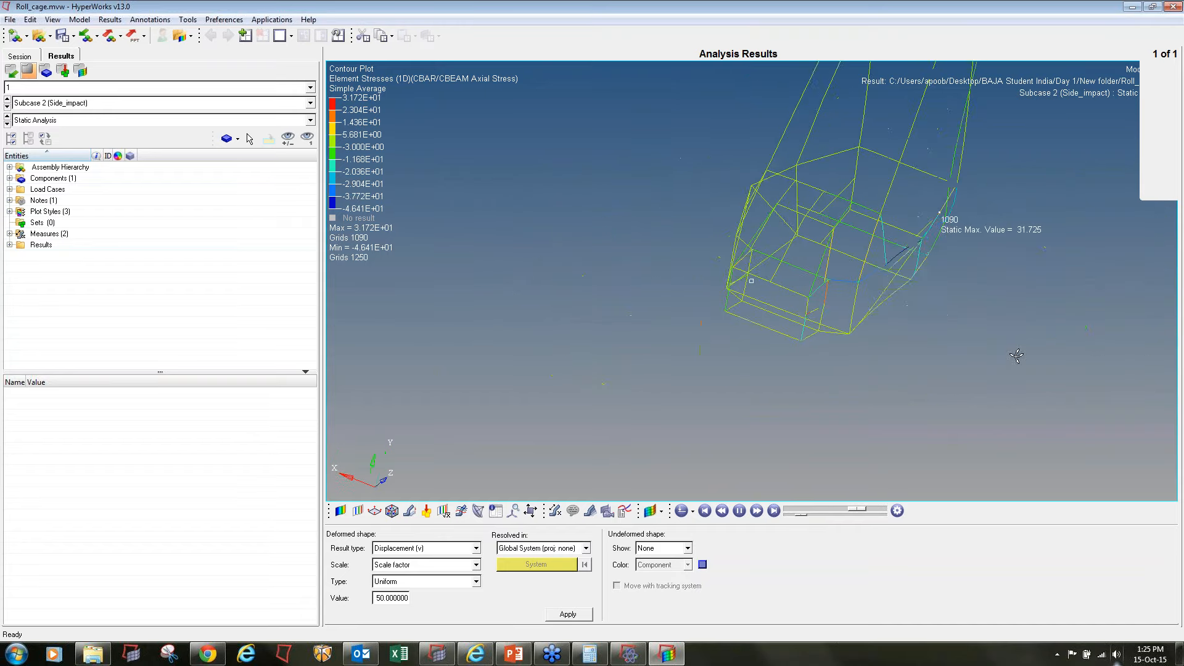
pyautogui.click(7, 107)
pyautogui.keyDown('ctrl'); pyautogui.moveTo(983, 288); pyautogui.dragTo(645, 378); pyautogui.keyUp('ctrl')
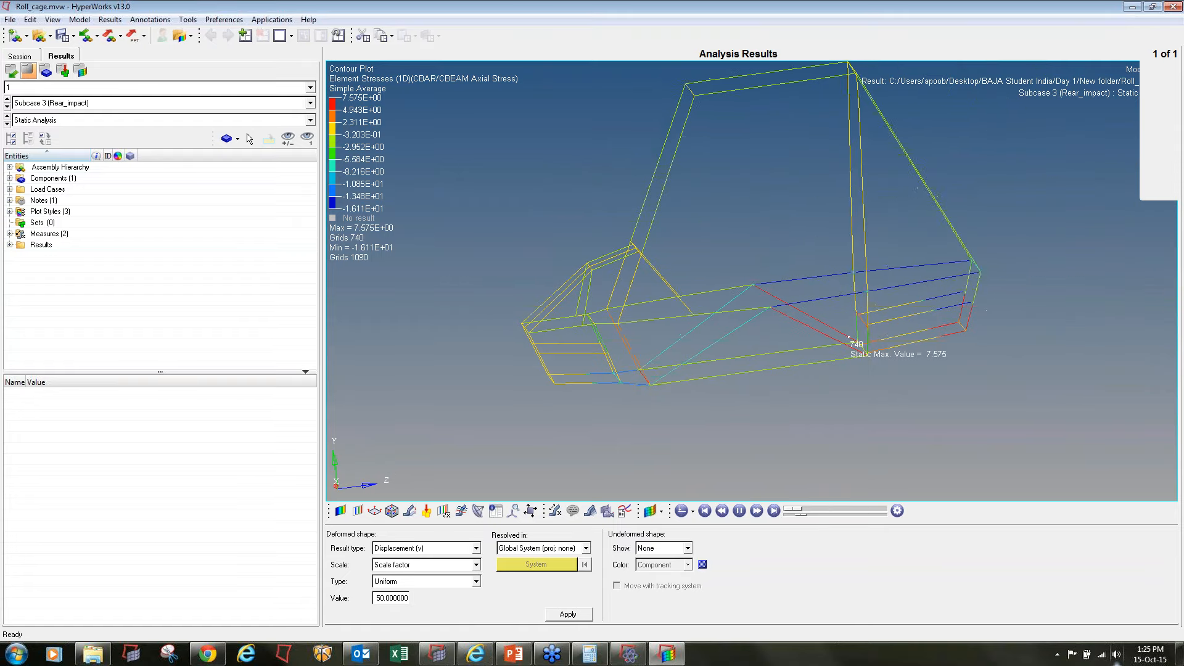
# Switch to the Torsional subcase and show the undeformed shape as a wireframe
pyautogui.click(7, 107)
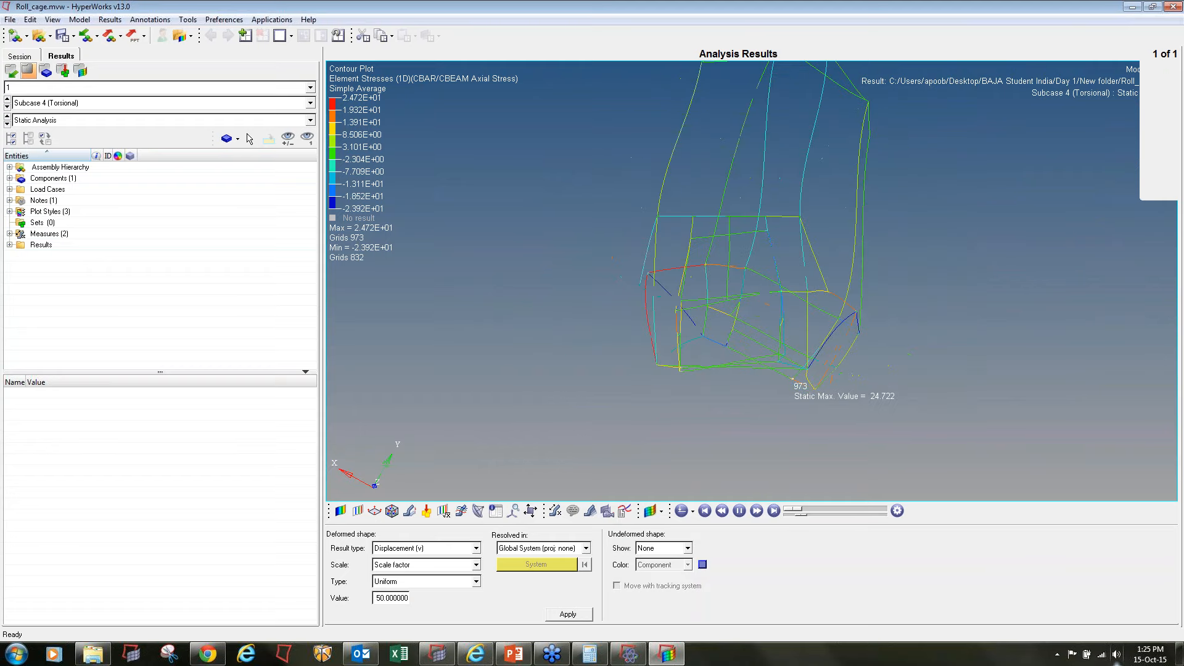
pyautogui.click(663, 548)
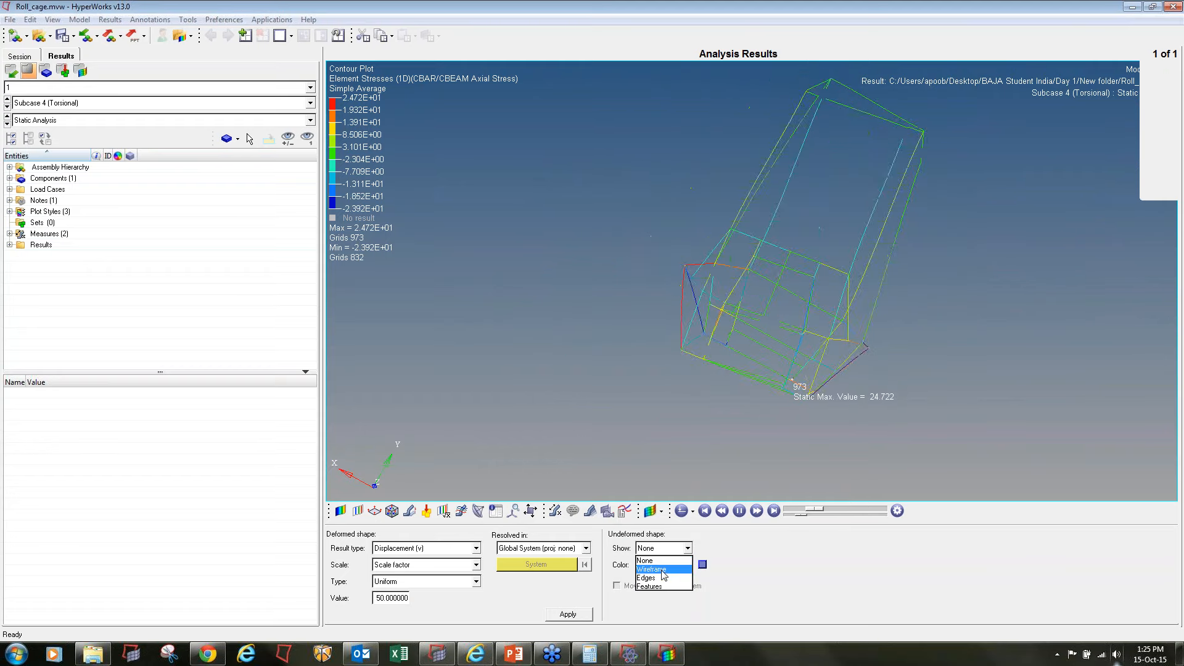
pyautogui.click(654, 570)
pyautogui.moveTo(802, 516); pyautogui.dragTo(793, 518)
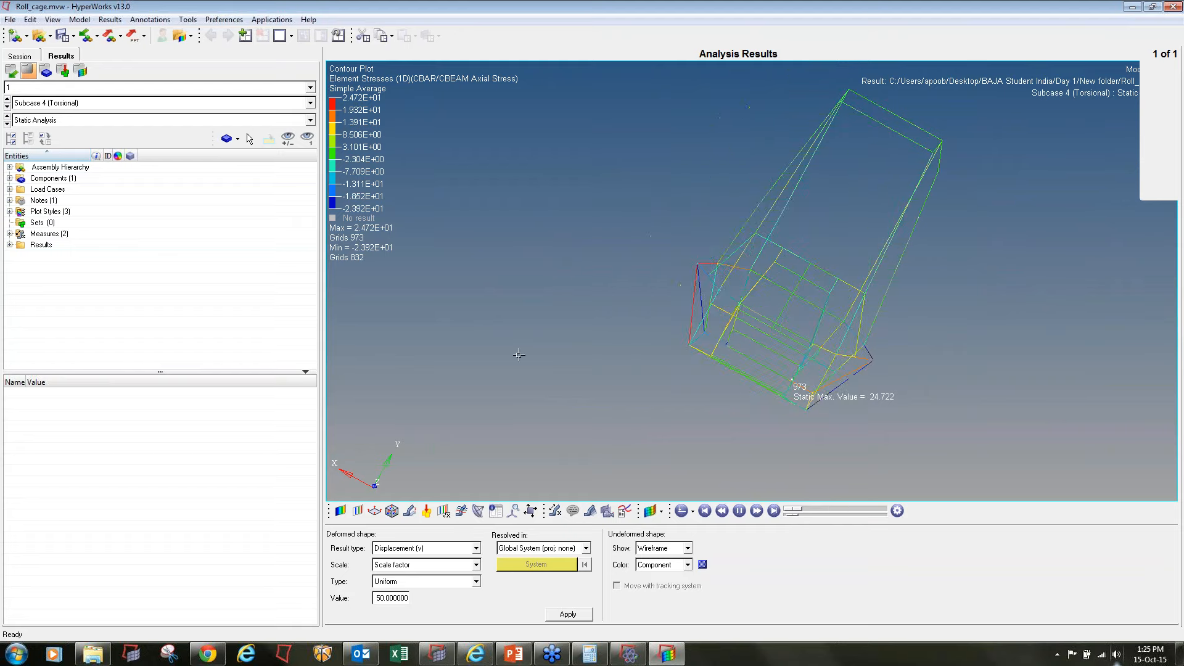
# Compare the twisted cage of the Torsional subcase with its undeformed wireframe from several angles
pyautogui.keyDown('ctrl'); pyautogui.moveTo(518, 354); pyautogui.dragTo(524, 330); pyautogui.keyUp('ctrl')
pyautogui.keyDown('ctrl'); pyautogui.scroll(-3, 900, 185); pyautogui.keyUp('ctrl')
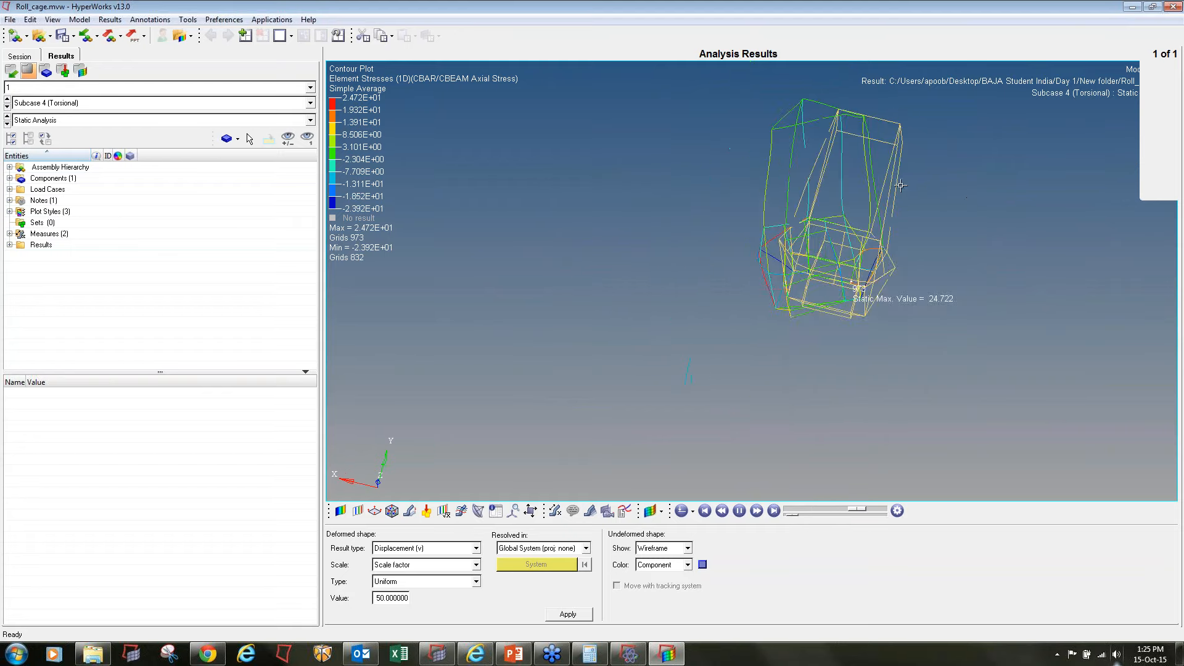
pyautogui.keyDown('ctrl'); pyautogui.moveTo(1056, 153); pyautogui.dragTo(1017, 105); pyautogui.keyUp('ctrl')
pyautogui.keyDown('ctrl'); pyautogui.moveTo(929, 213); pyautogui.dragTo(884, 256, button='right'); pyautogui.keyUp('ctrl')
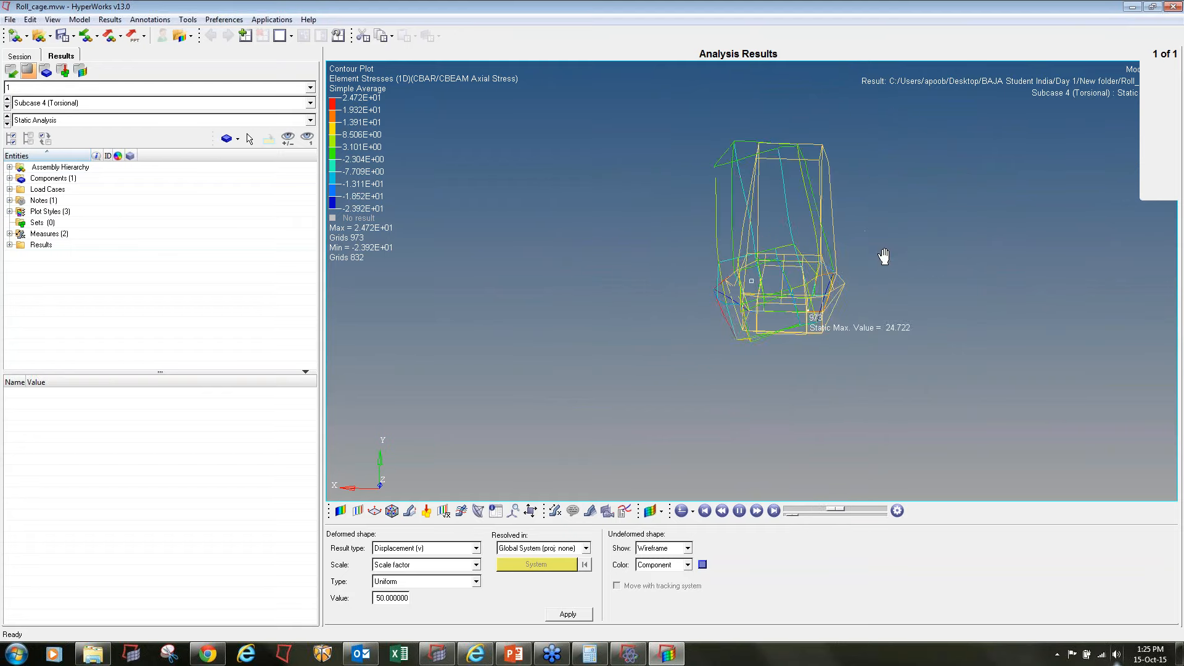
# Switch to the bump subcase, examine its animated deformation against the undeformed wireframe, and pause the animation
pyautogui.click(8, 107)
pyautogui.keyDown('ctrl'); pyautogui.moveTo(697, 272); pyautogui.dragTo(904, 325); pyautogui.keyUp('ctrl')
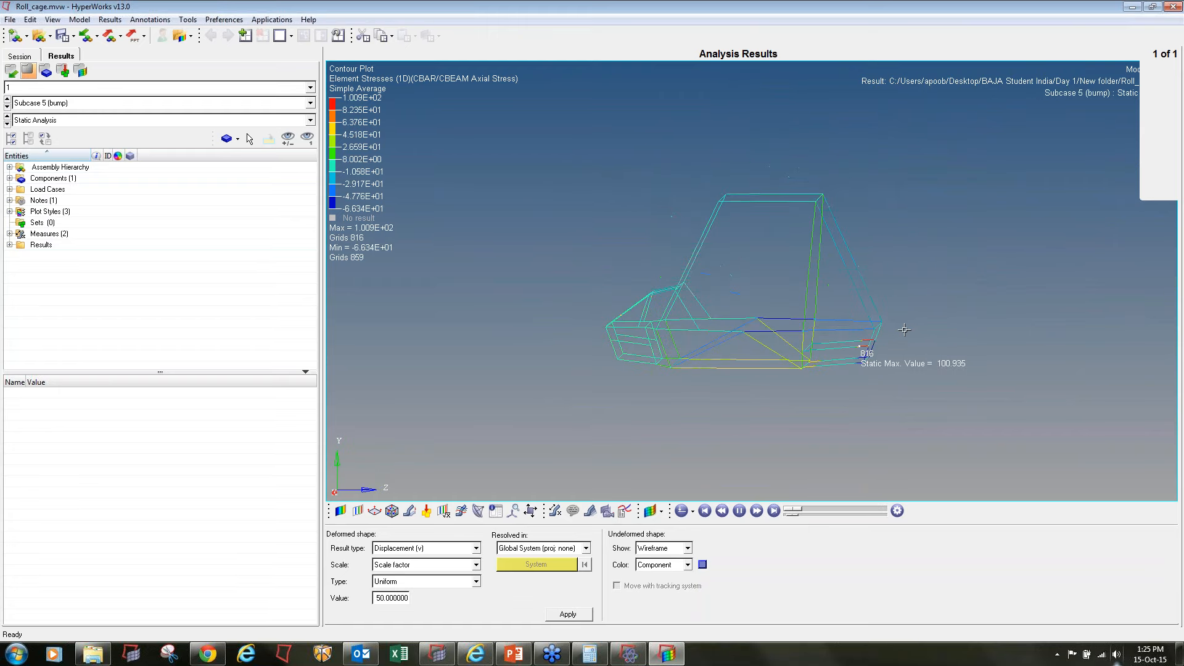
pyautogui.keyDown('ctrl'); pyautogui.moveTo(904, 330); pyautogui.dragTo(900, 395); pyautogui.keyUp('ctrl')
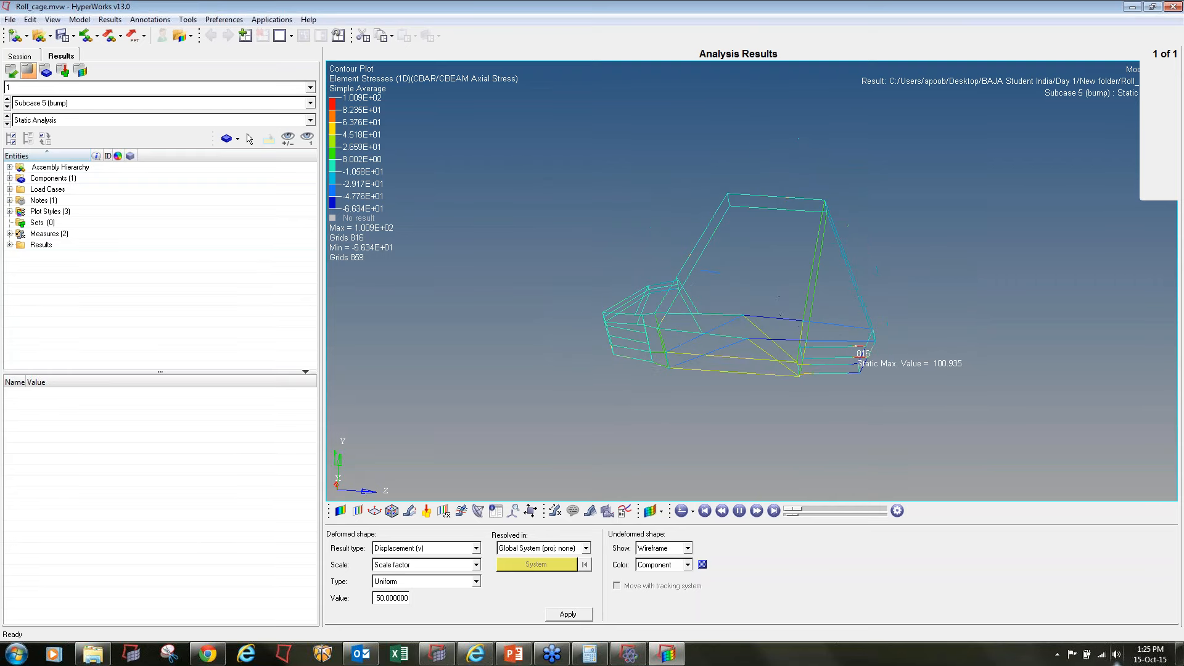
pyautogui.click(739, 511)
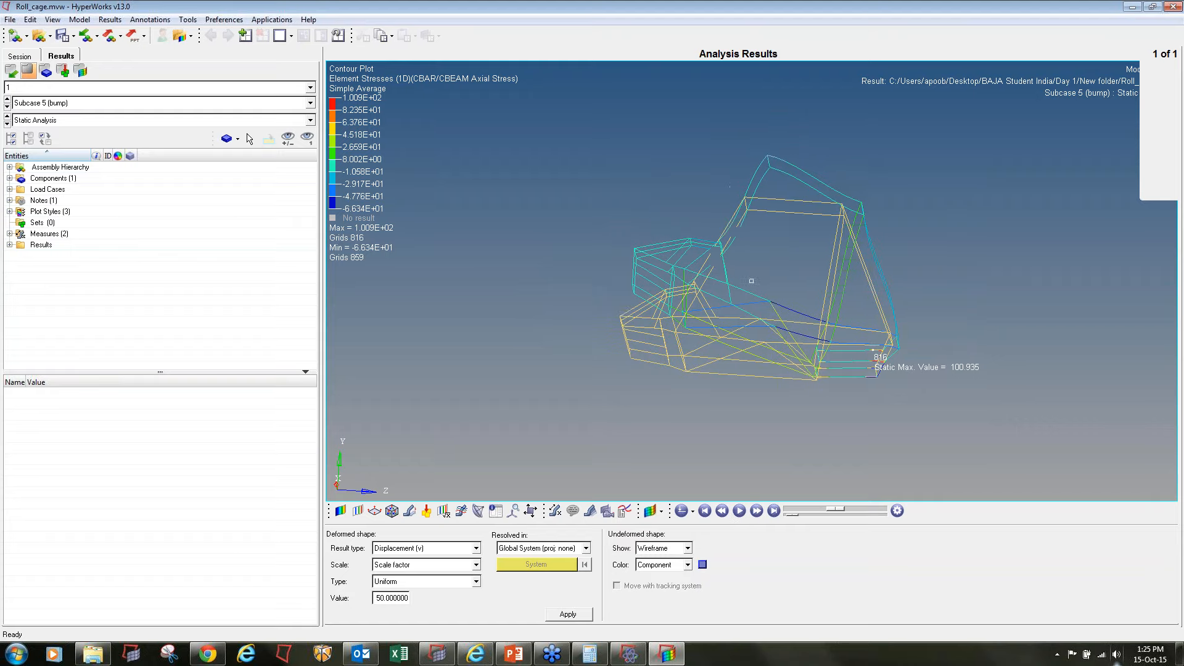
# Switch to the PowerPoint presentation and display the closing Thank You slide in full screen
pyautogui.click(513, 654)
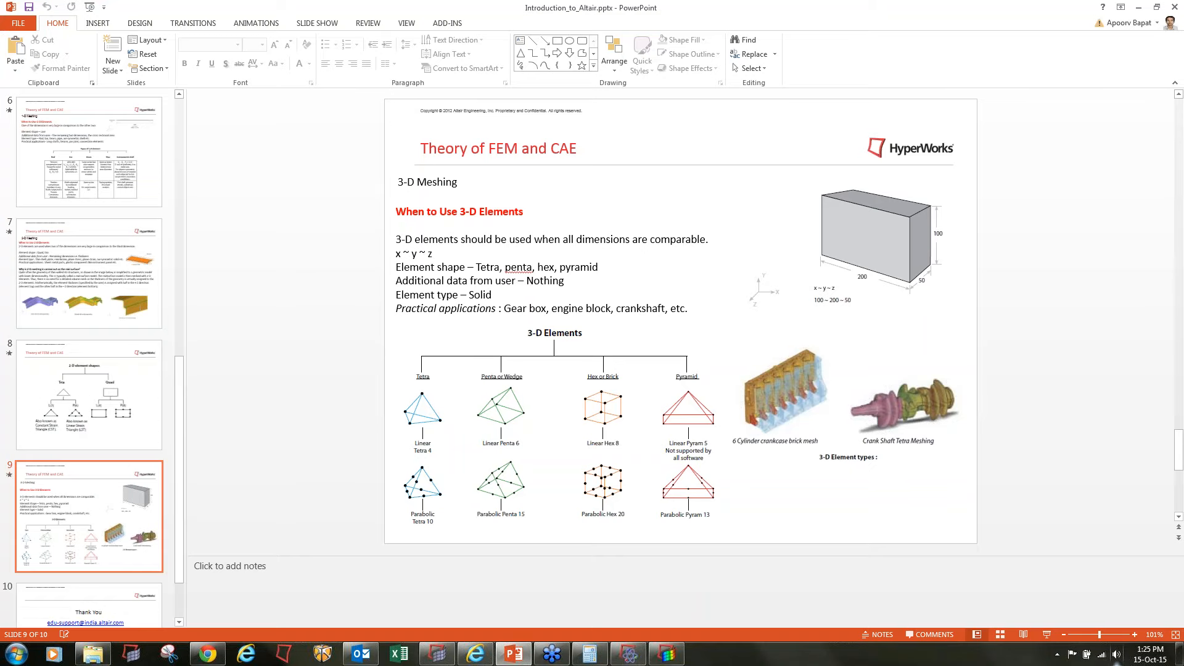
pyautogui.click(673, 655)
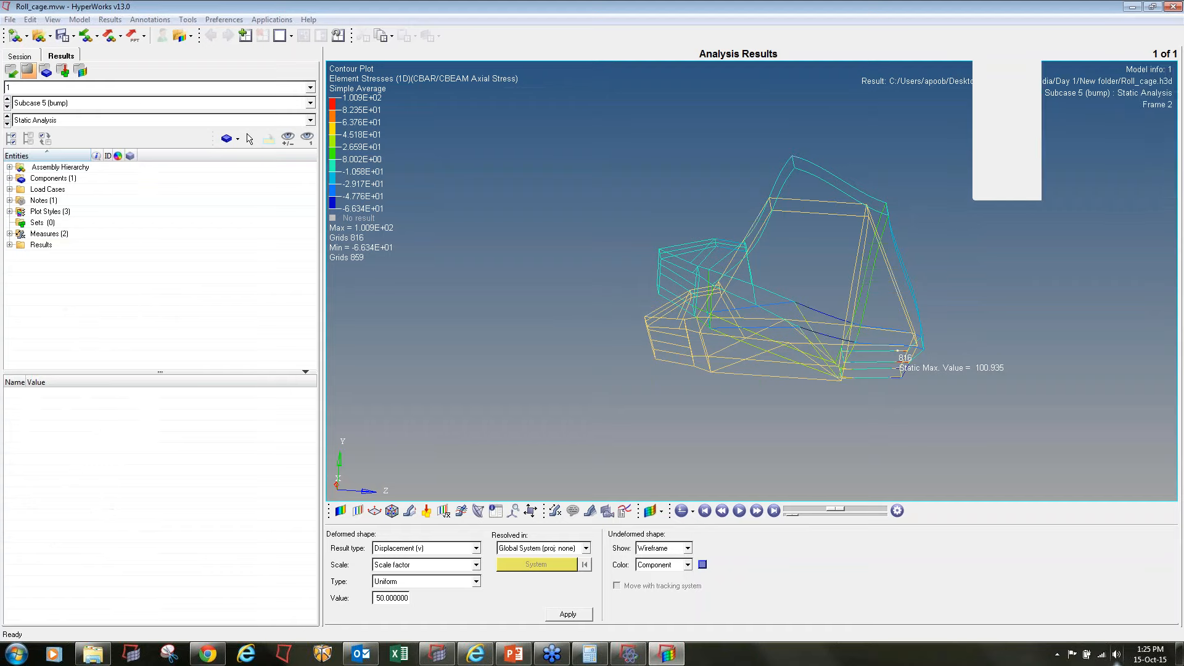
pyautogui.hotkey('alt', 'Tab')
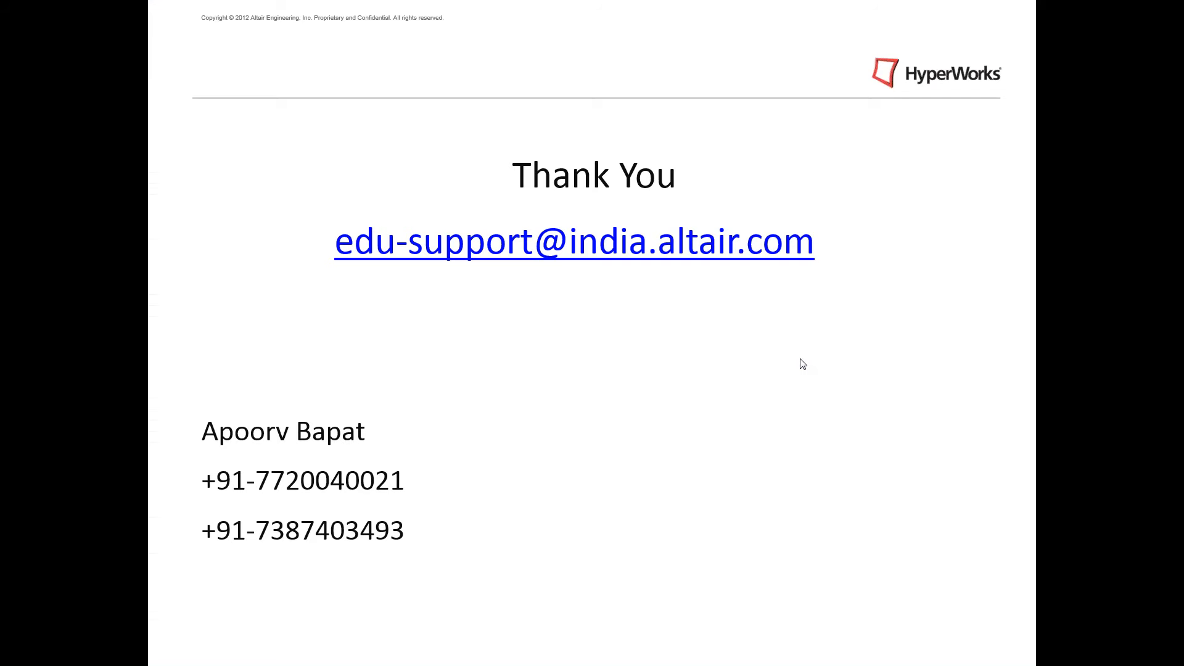